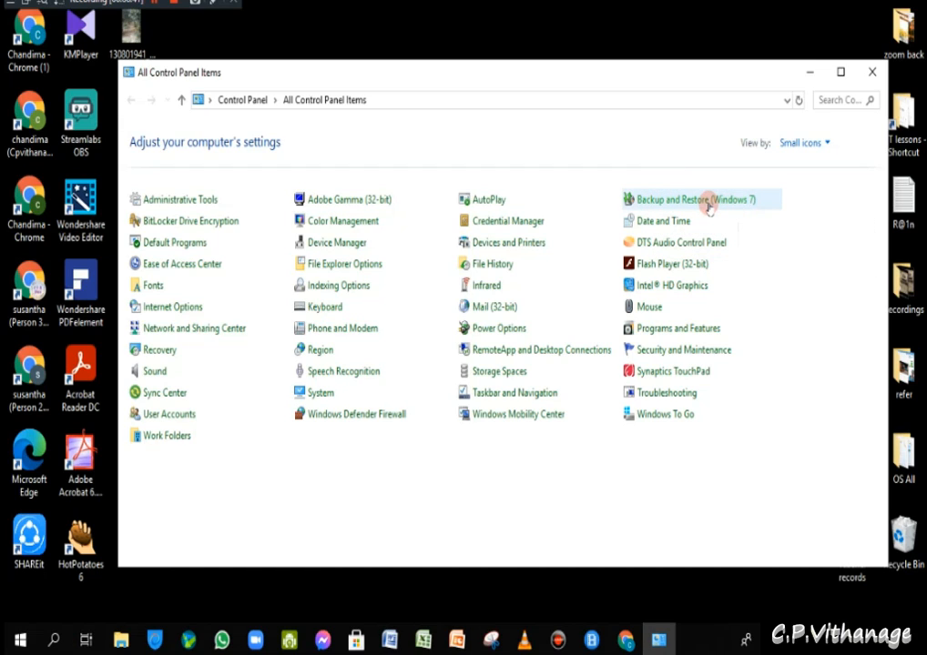
- Open Backup and Restore (Windows 7) from the All Control Panel Items list
click(710, 202)
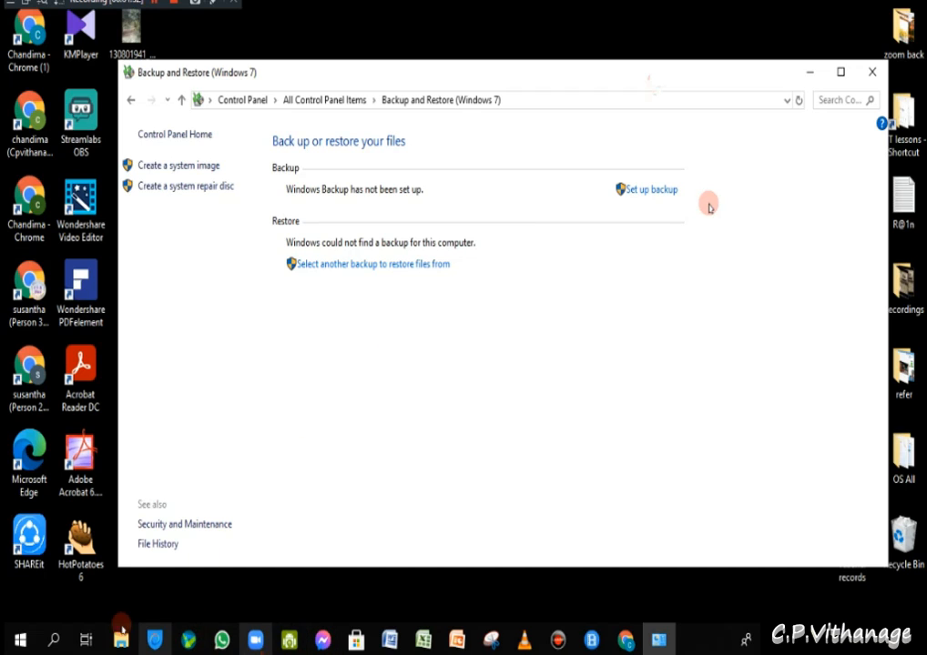
- Open File Explorer at This PC and select the 199 GB and 165 GB local disks
click(122, 638)
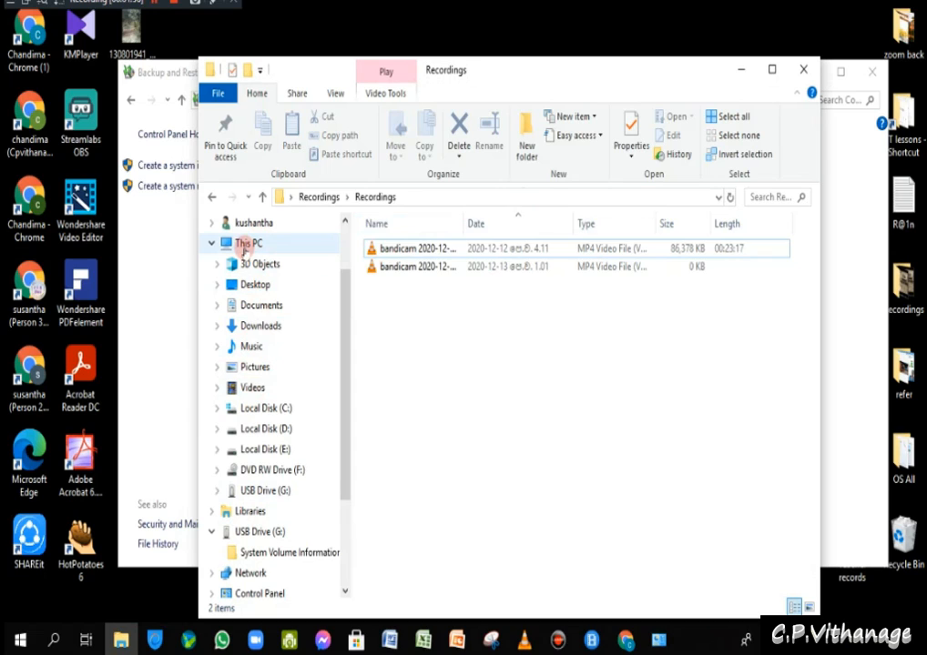
click(246, 244)
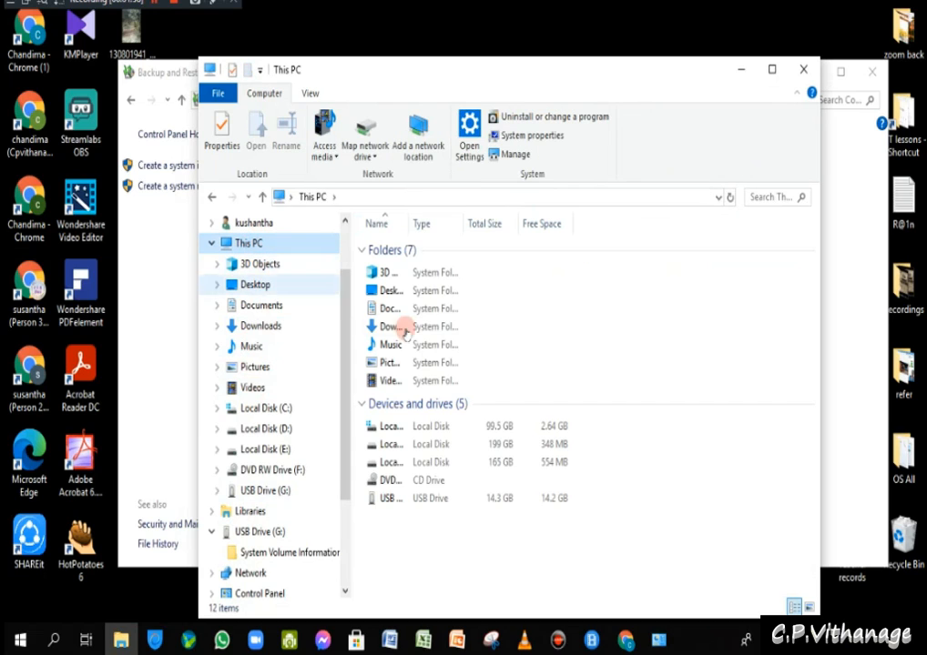
click(374, 444)
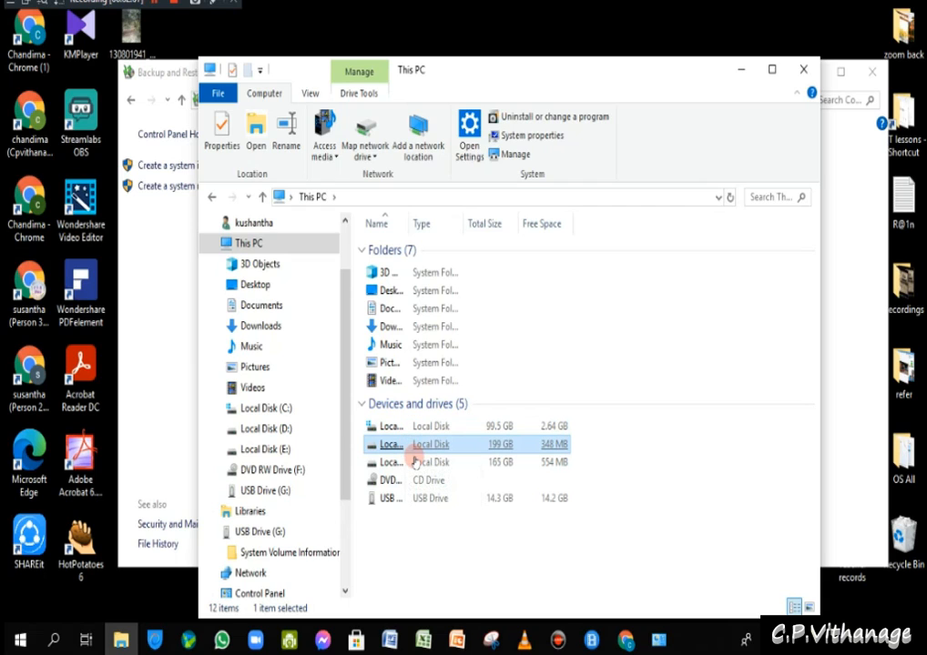
click(413, 462)
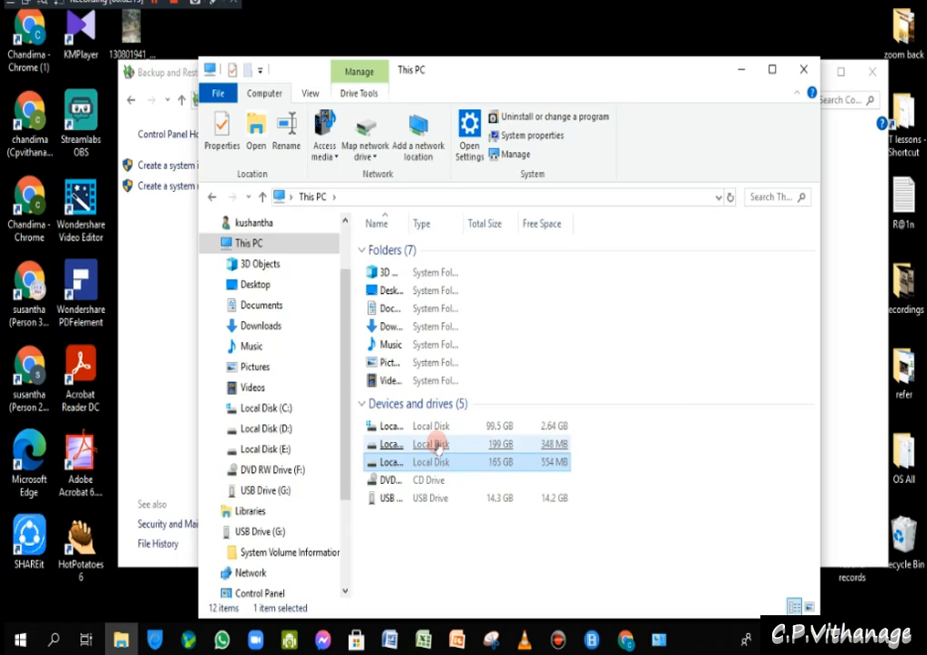
click(437, 447)
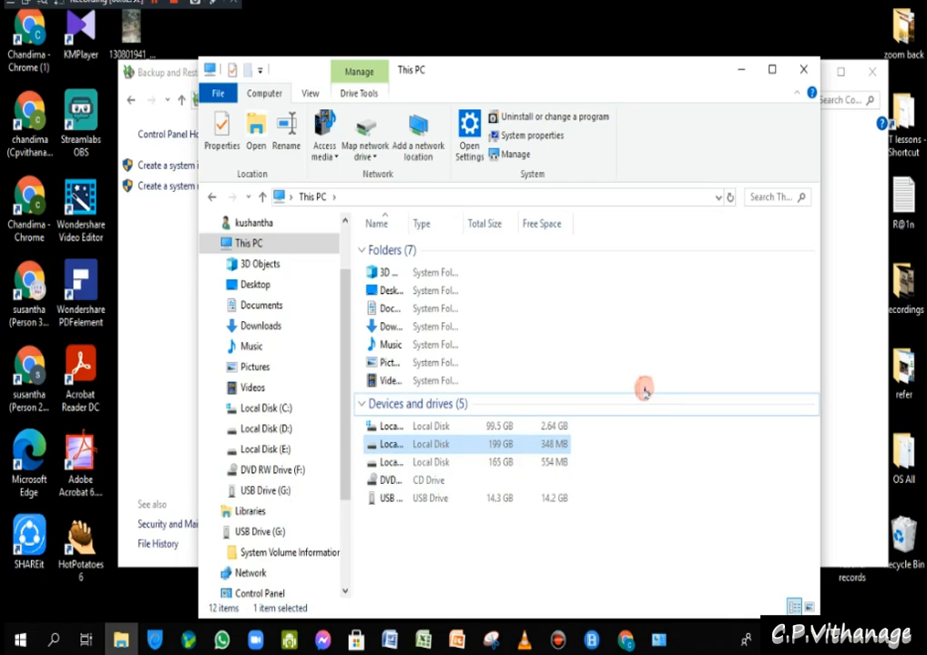
- Move the This PC window up and to the right, then select the USB Drive
drag(592, 77, 611, 80)
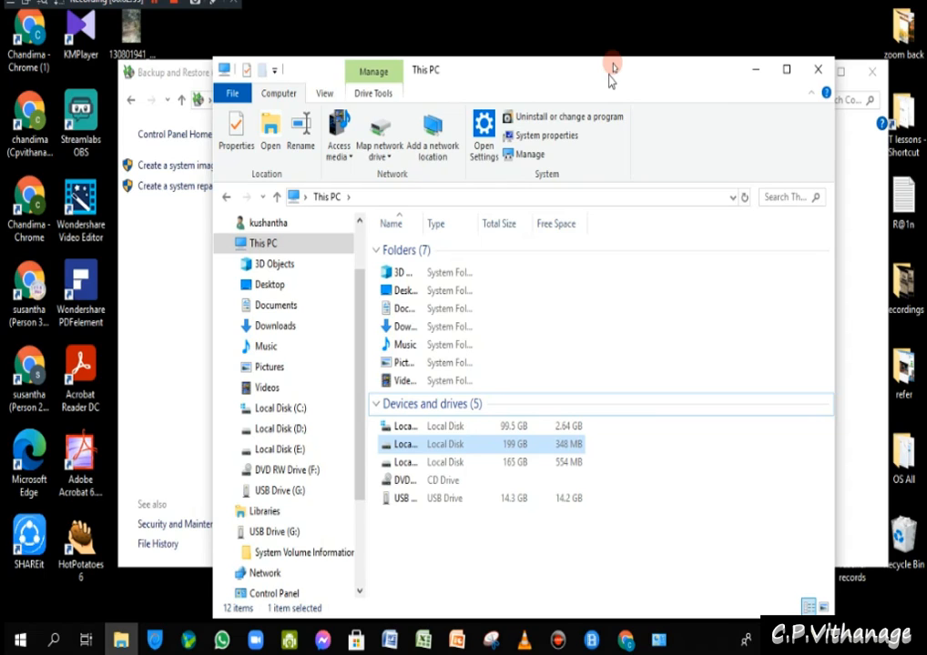
drag(611, 80, 615, 69)
click(398, 492)
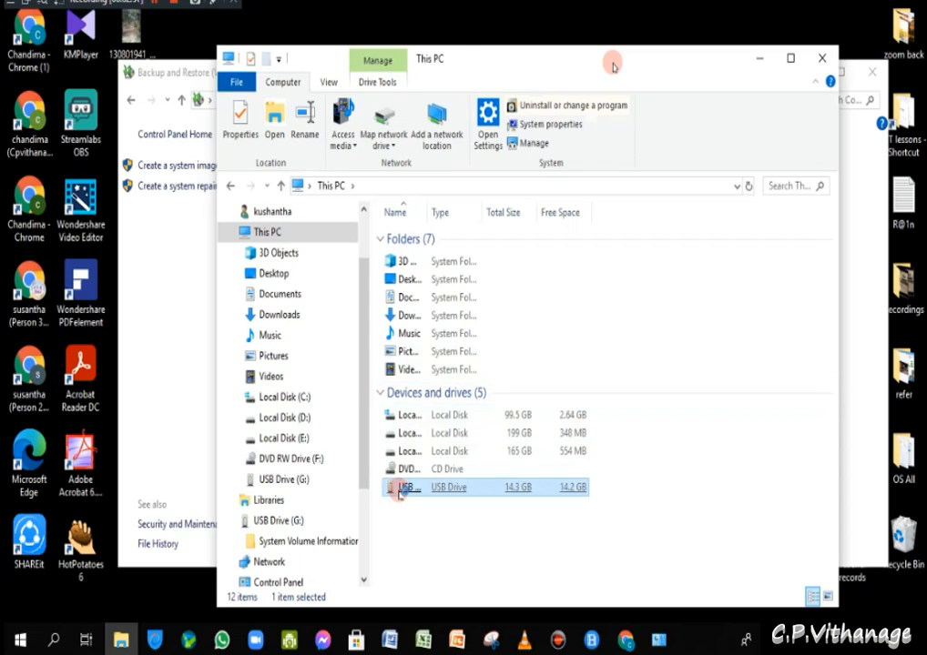
- Copy the zoom back desktop folder onto USB Drive (G:), then close the window
double_click(397, 491)
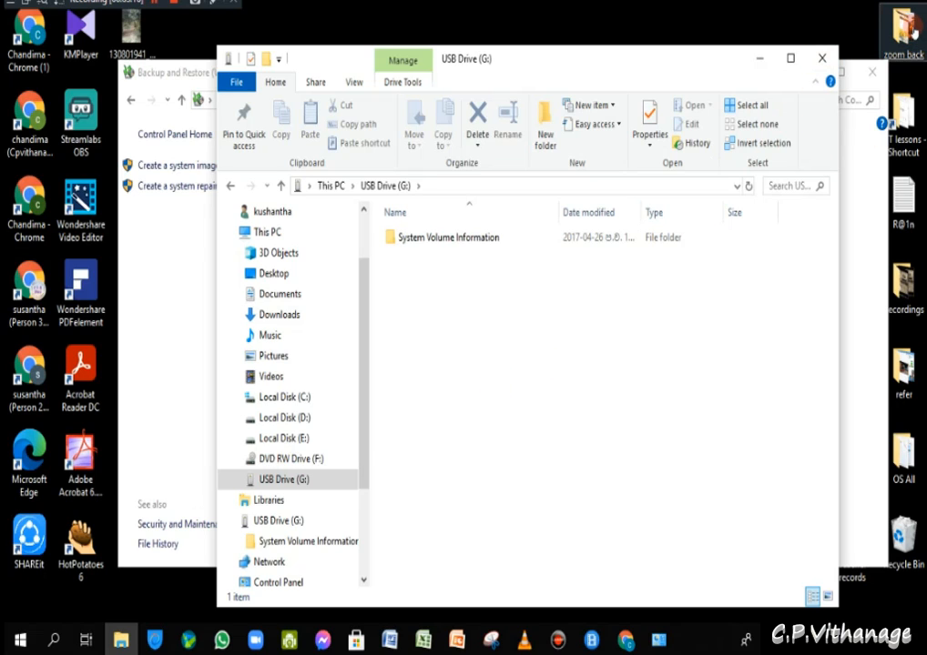
drag(903, 30, 654, 324)
drag(904, 35, 718, 347)
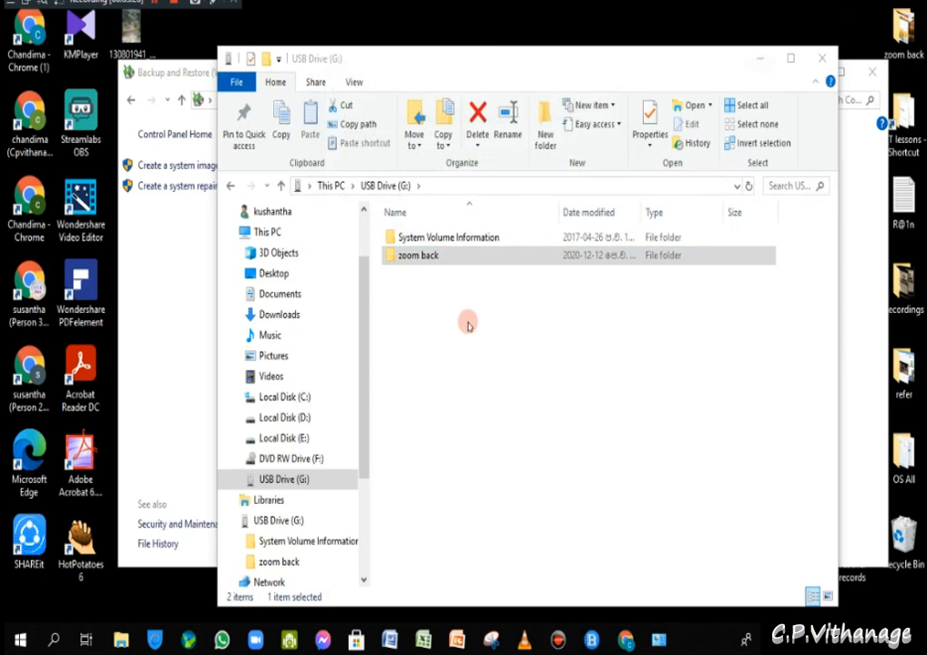
click(418, 262)
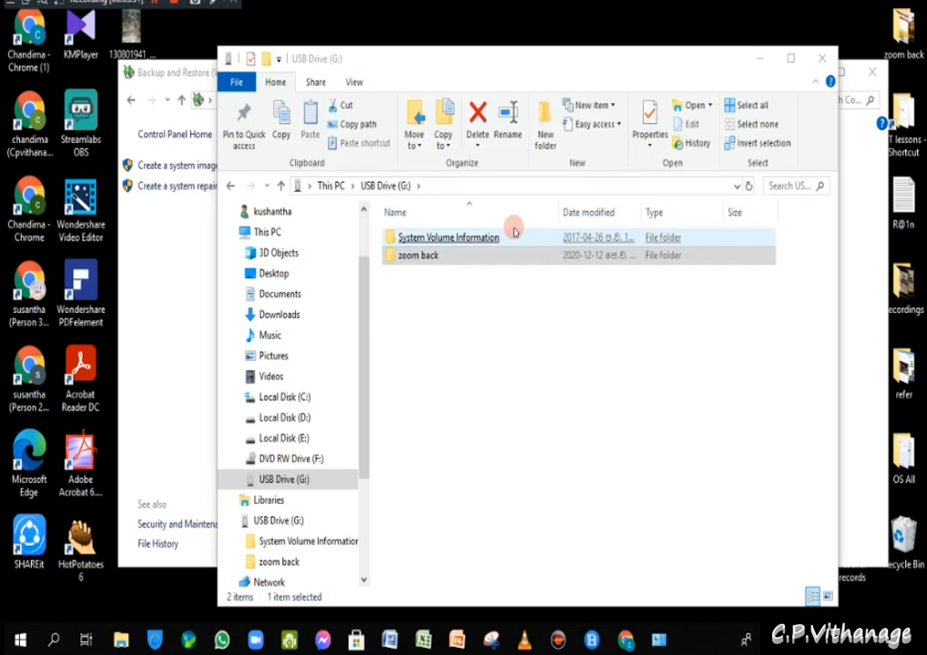
click(819, 61)
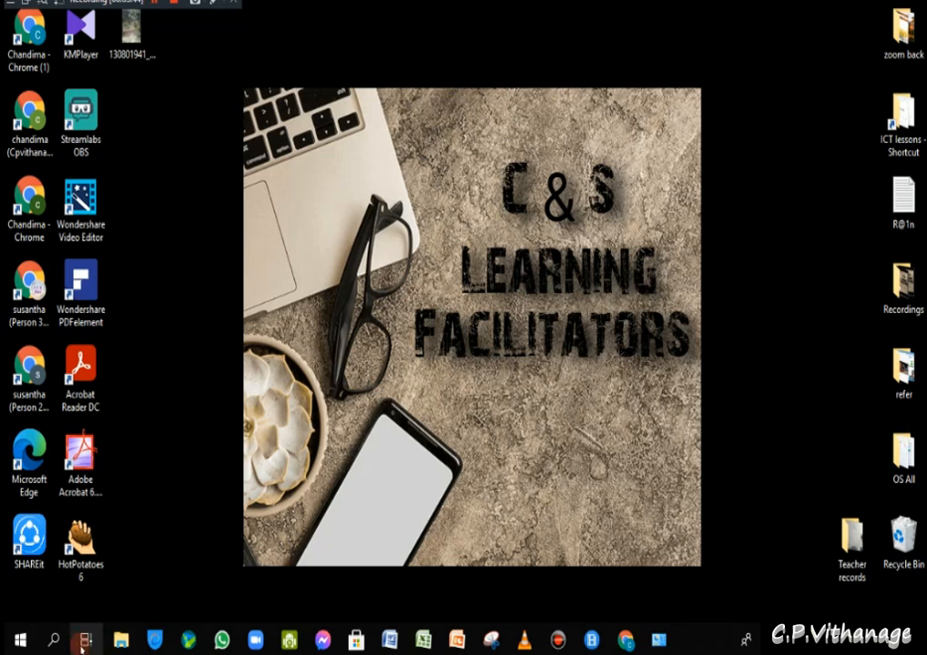
- Restore the Backup and Restore (Windows 7) window from the taskbar and lower it slightly
click(658, 640)
drag(657, 71, 652, 107)
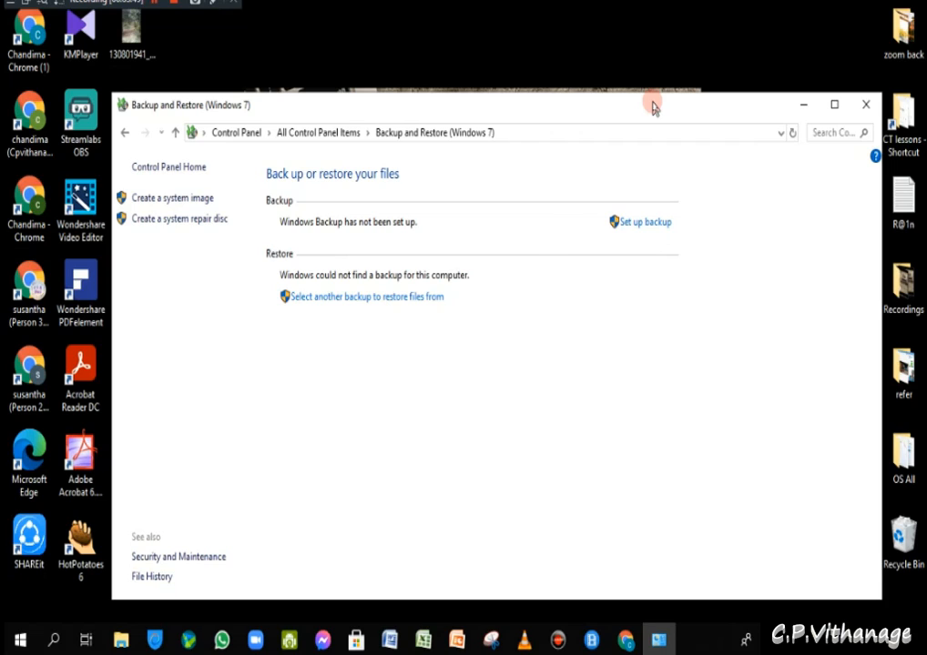
- Move the Backup and Restore window higher and open File Explorer at Quick access
drag(617, 108, 617, 65)
click(612, 187)
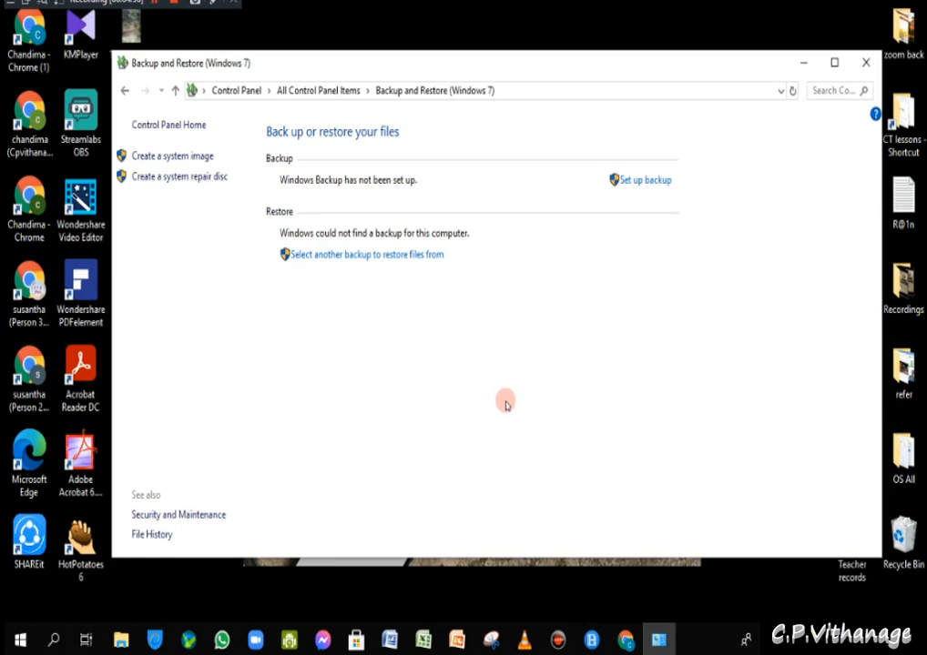
click(121, 641)
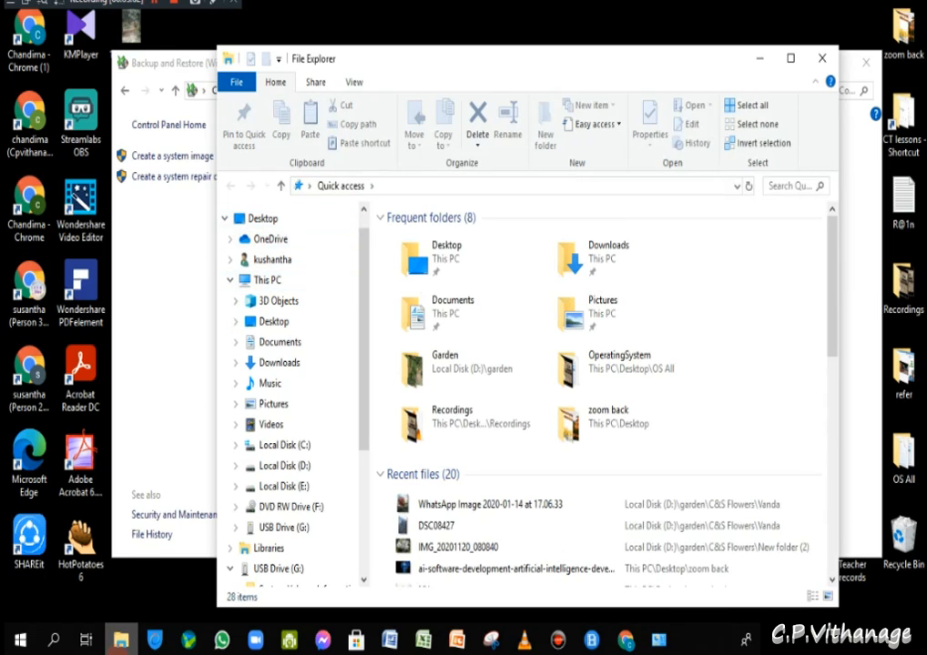
- Go to This PC, open the empty OneDrive folder, and move its window down-left
click(257, 281)
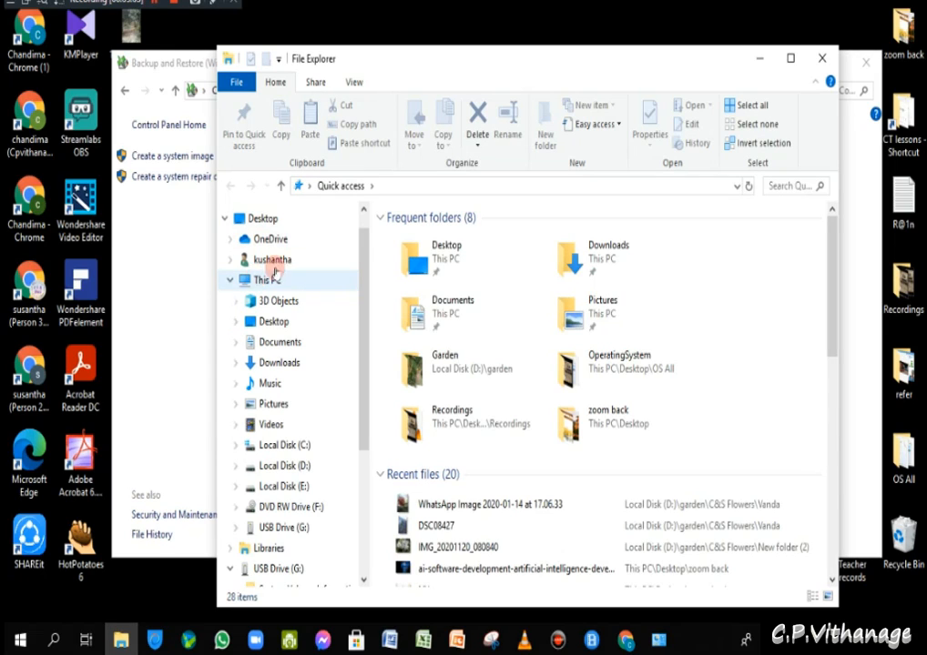
click(263, 239)
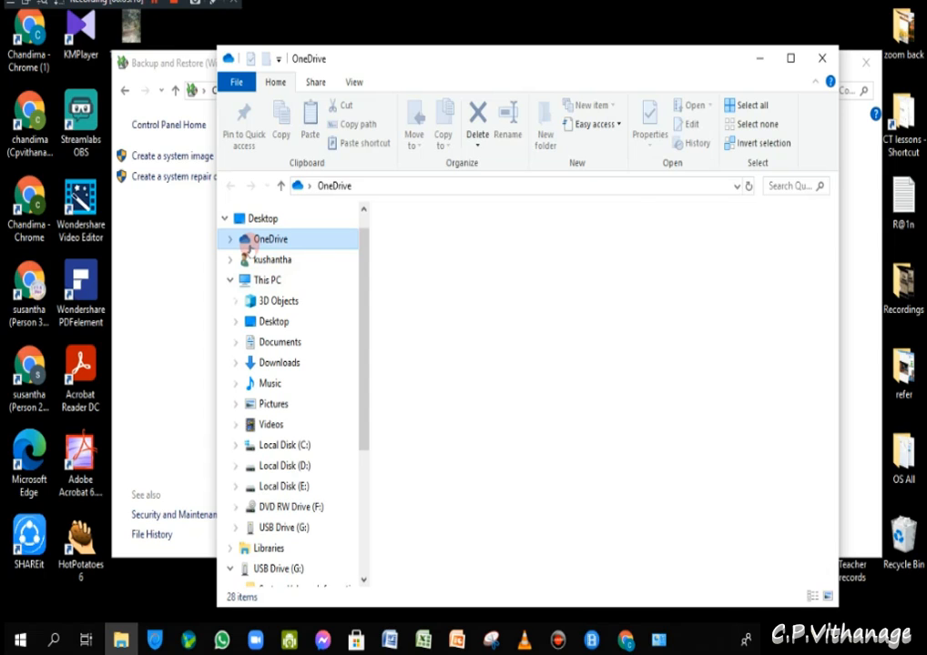
drag(413, 59, 355, 166)
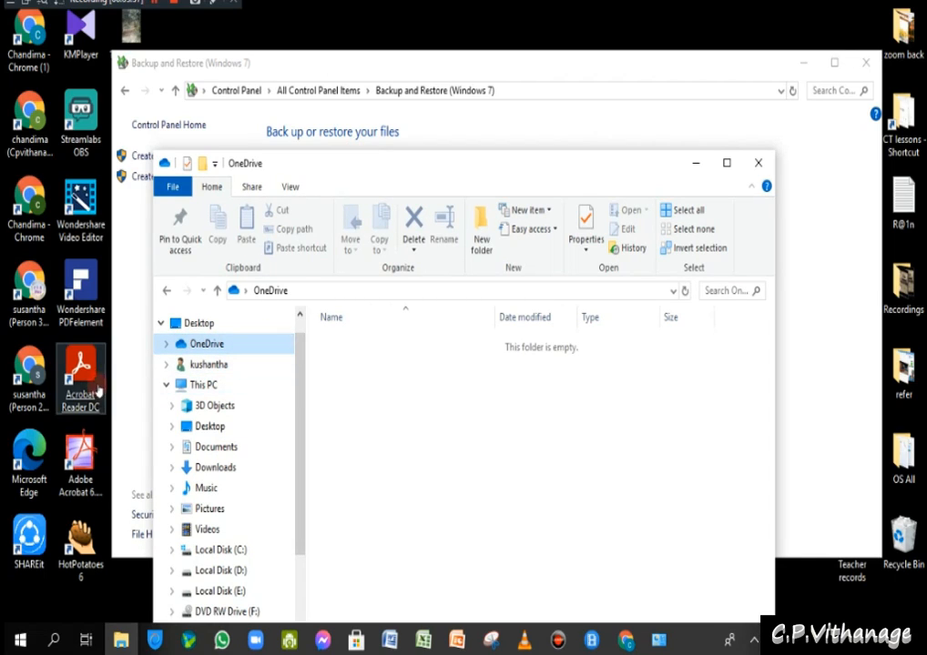
- Move the zoom back folder from the desktop into OneDrive and close the Set up OneDrive prompt
drag(903, 186, 449, 421)
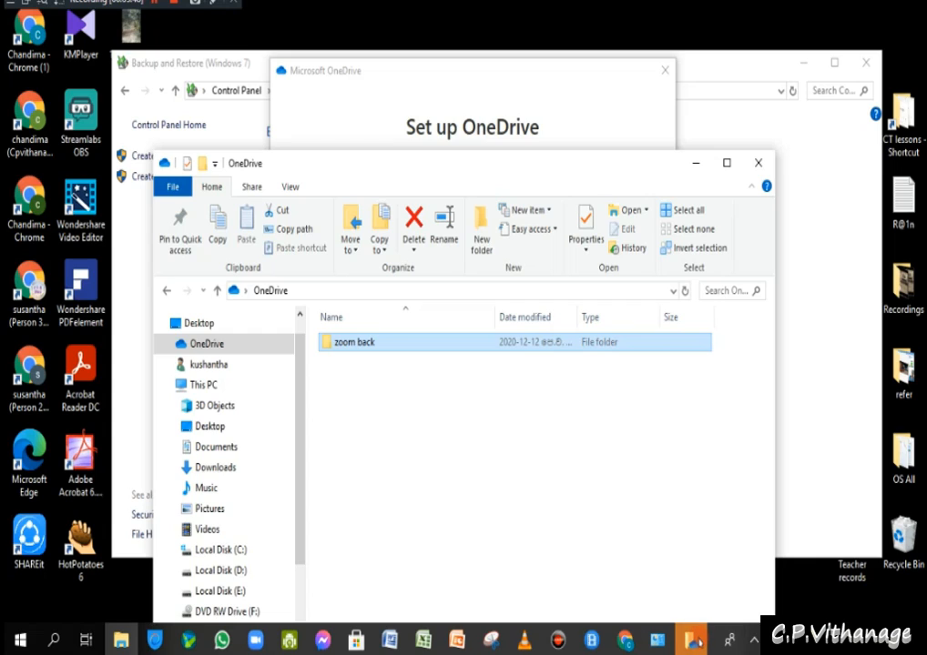
mouse_move(692, 640)
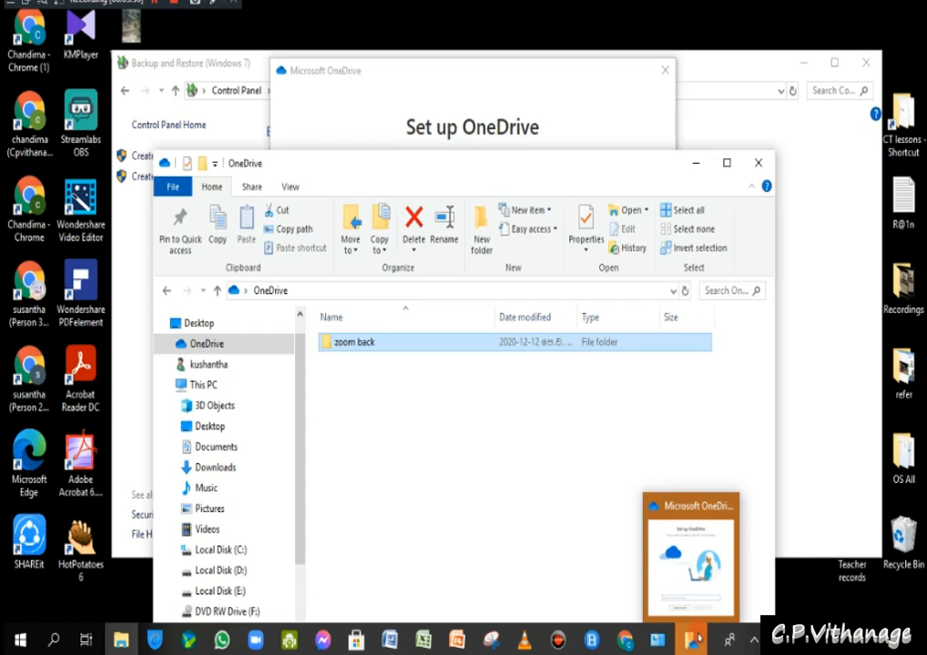
click(690, 555)
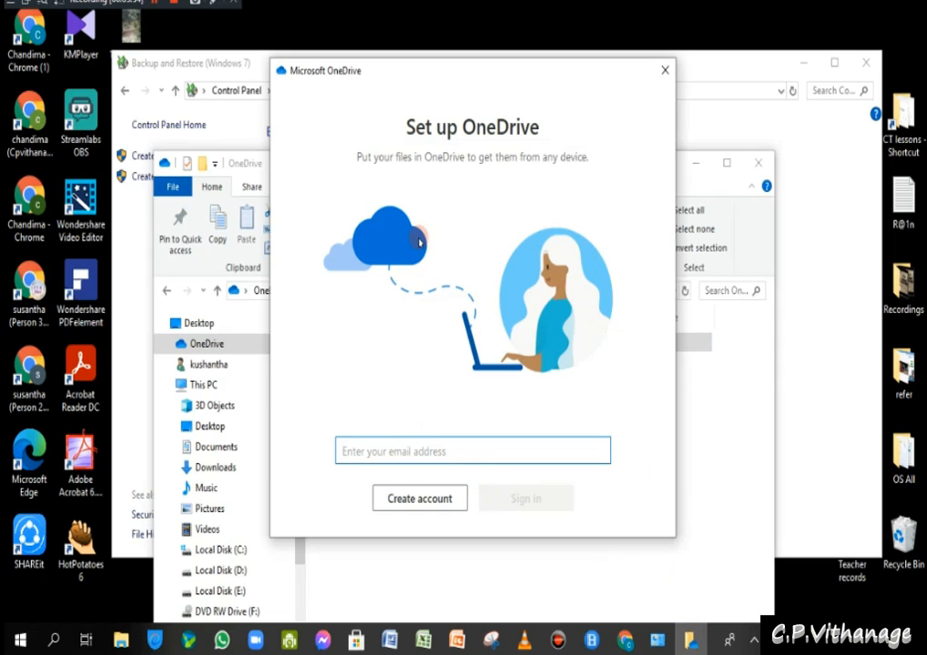
click(666, 74)
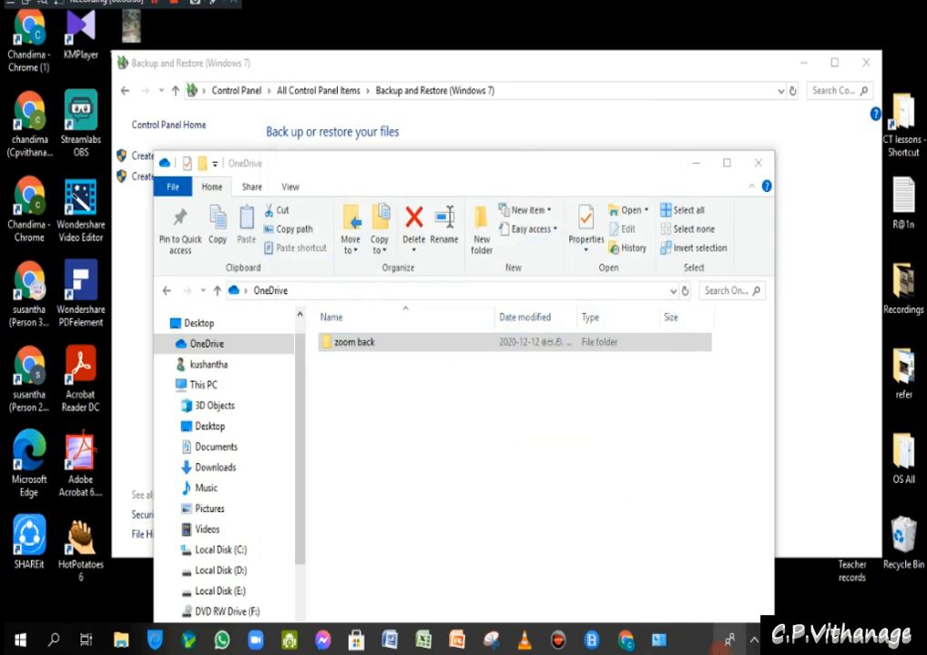
- Open the zoom back folder in OneDrive, then go back up to OneDrive
click(412, 351)
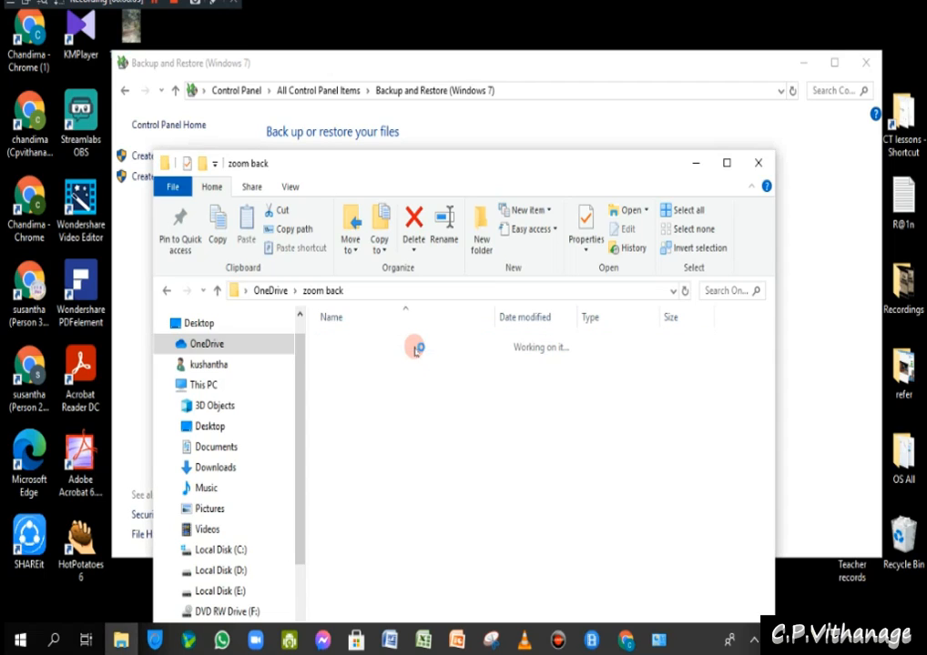
click(217, 292)
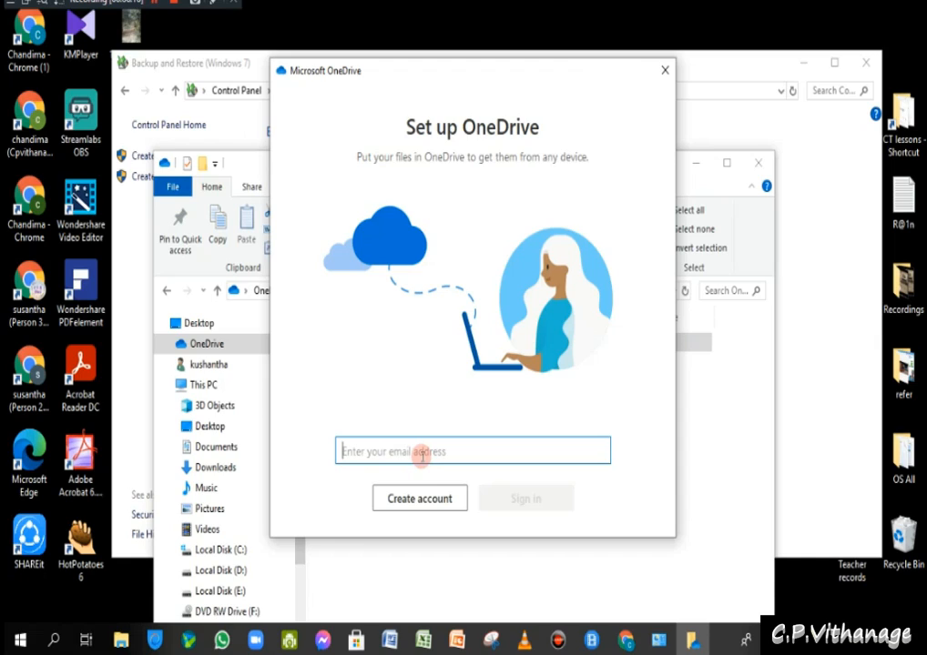
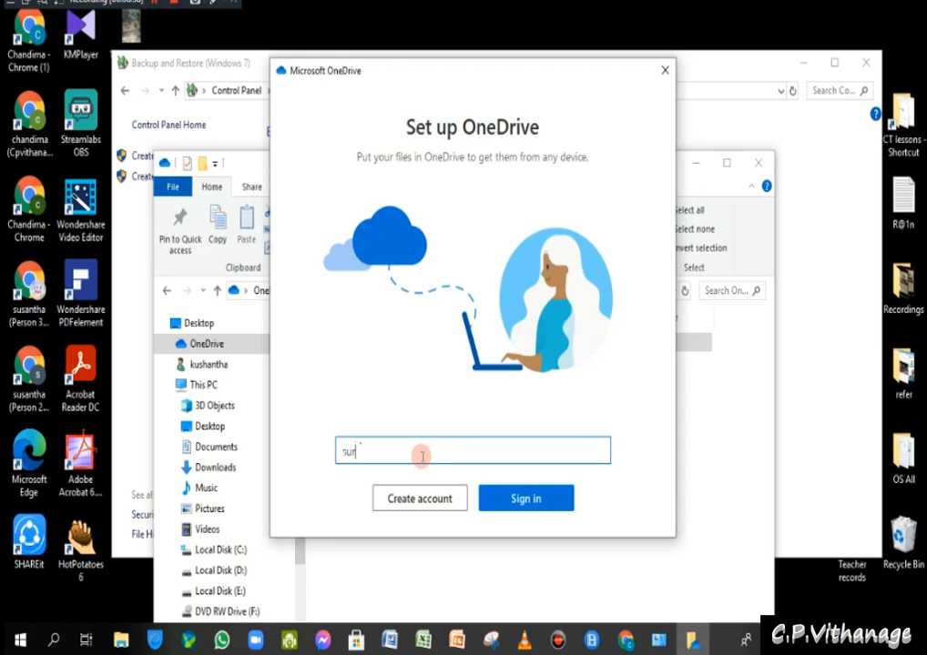
- Enter the account's e-mail address in Set up OneDrive and submit it to sign in
click(503, 498)
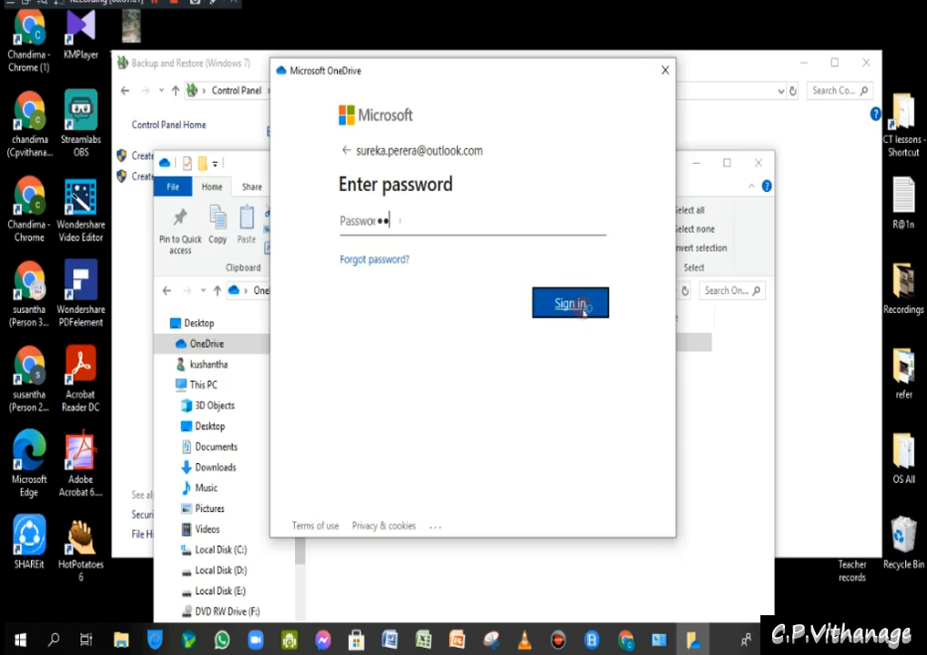
- Submit the account password on the Microsoft sign-in page
click(577, 306)
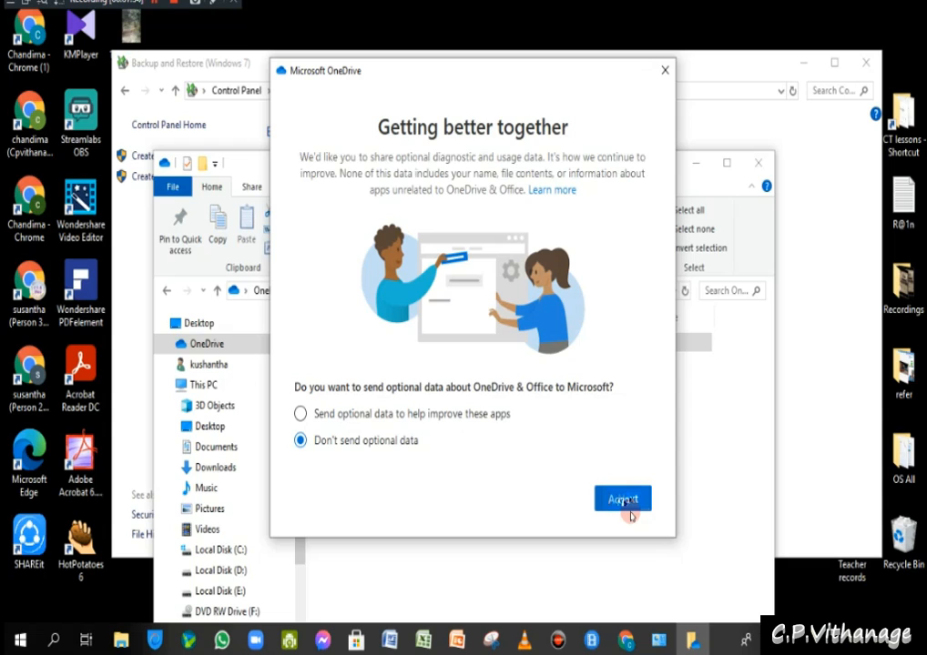
- Accept the optional data choice, keep the existing OneDrive folder, and bring its contents forward
click(630, 510)
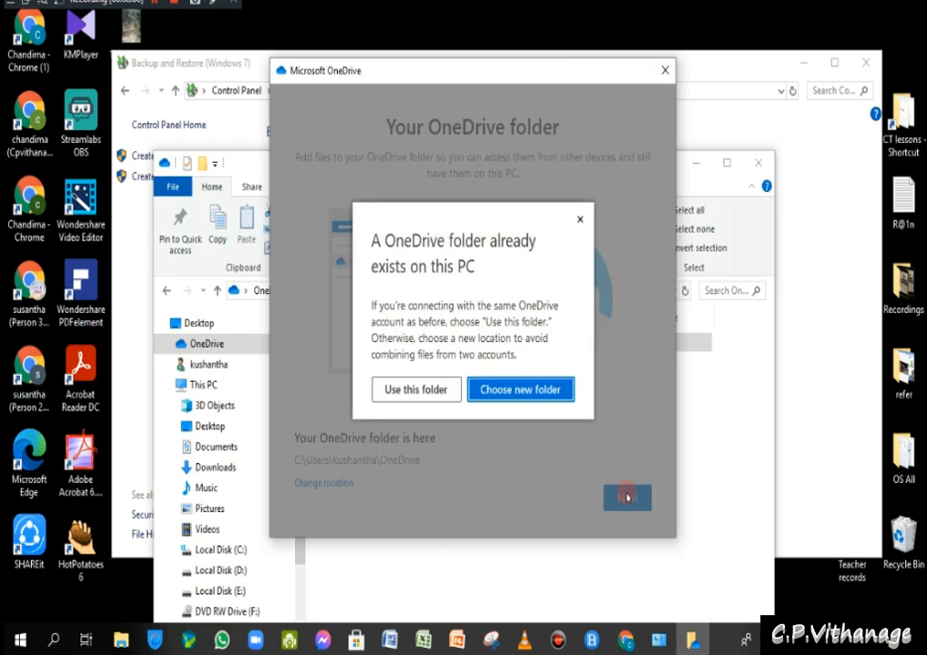
click(413, 391)
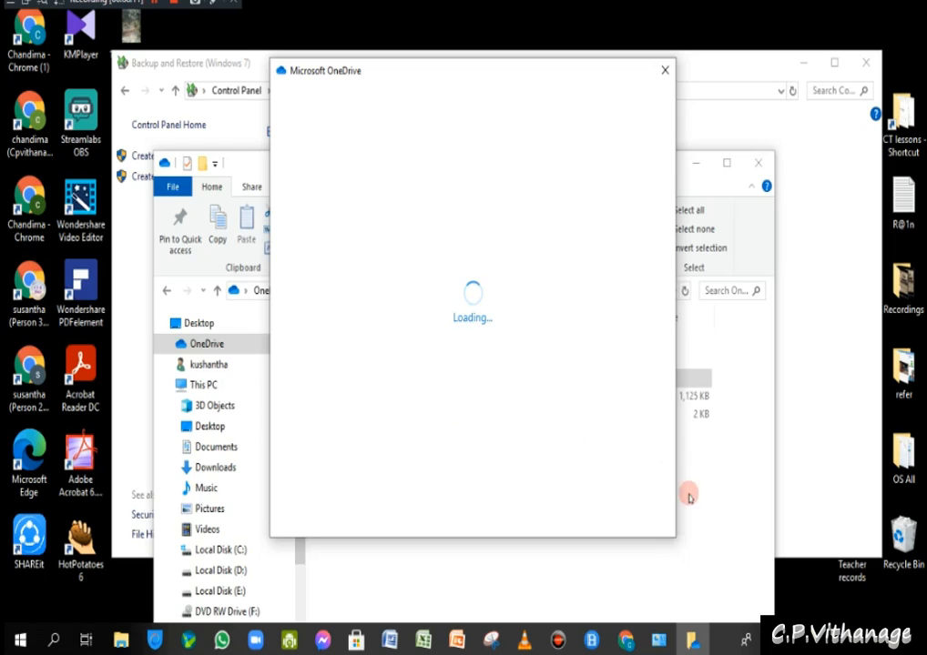
click(728, 490)
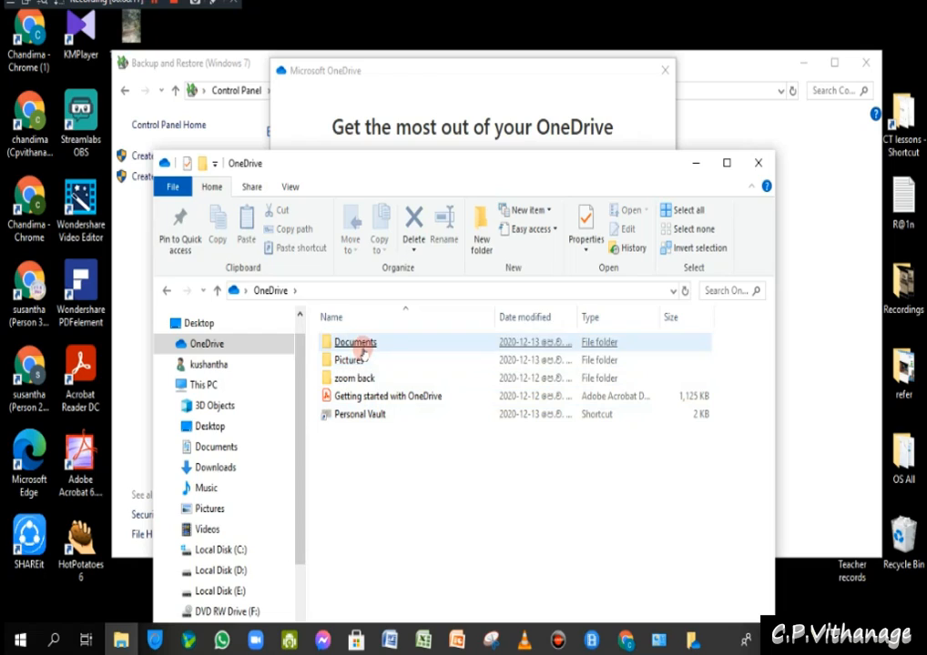
- Dismiss the OneDrive premium offer and close the OneDrive folder window
click(694, 642)
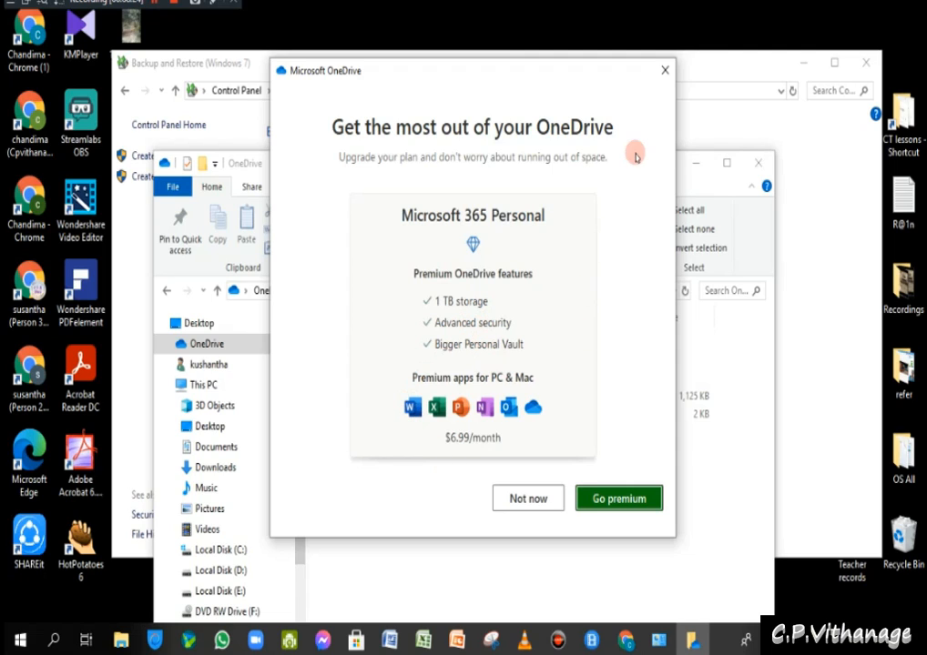
click(667, 80)
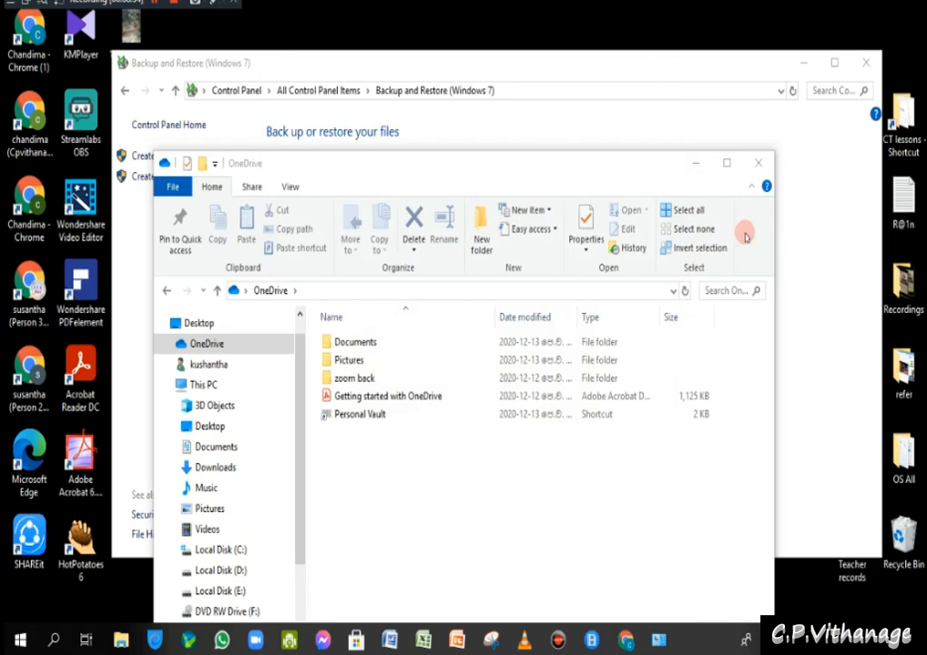
click(761, 163)
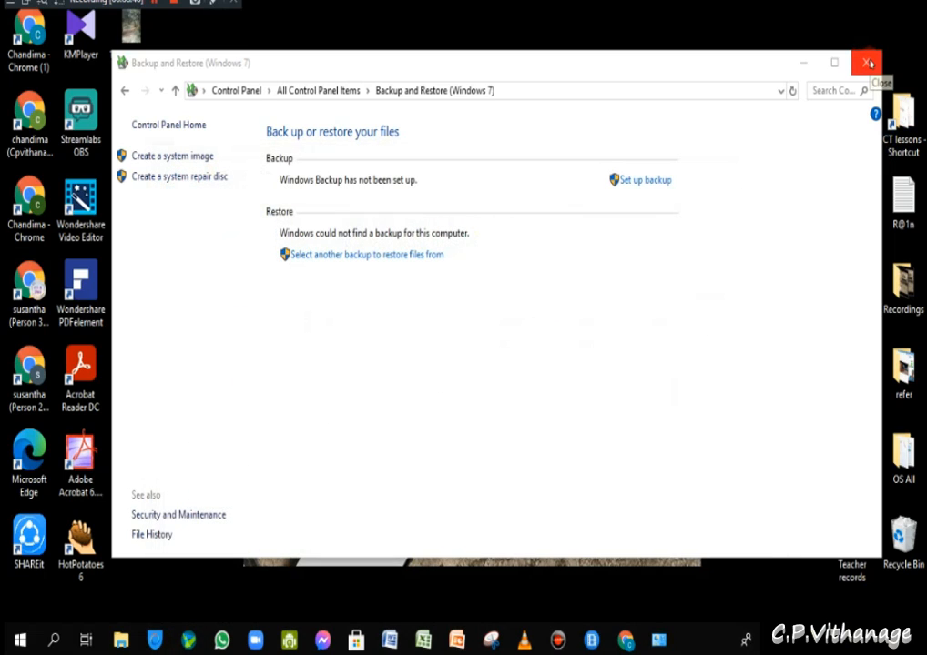
drag(745, 71, 743, 179)
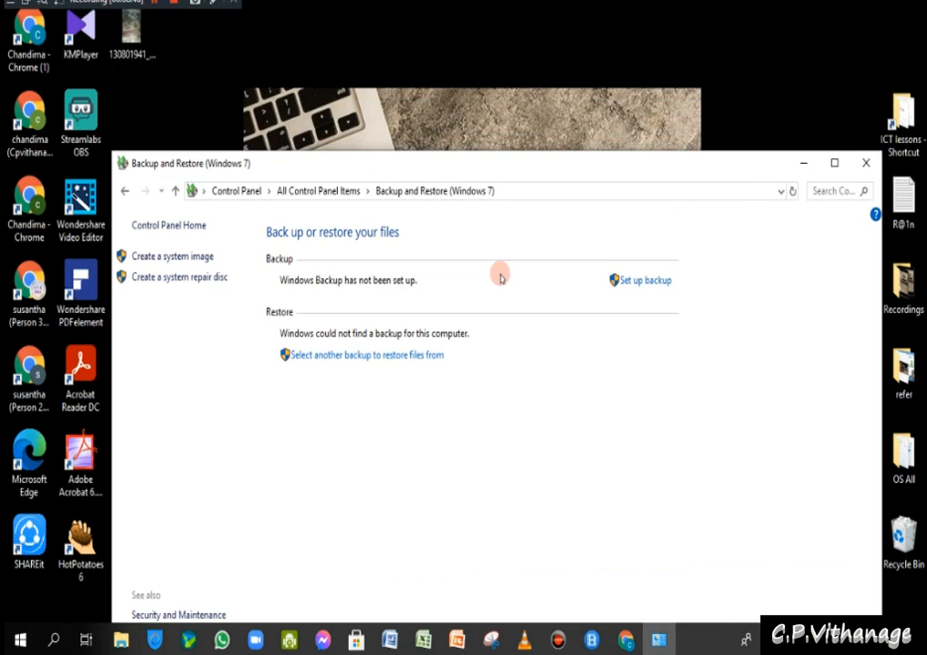
drag(512, 173, 517, 94)
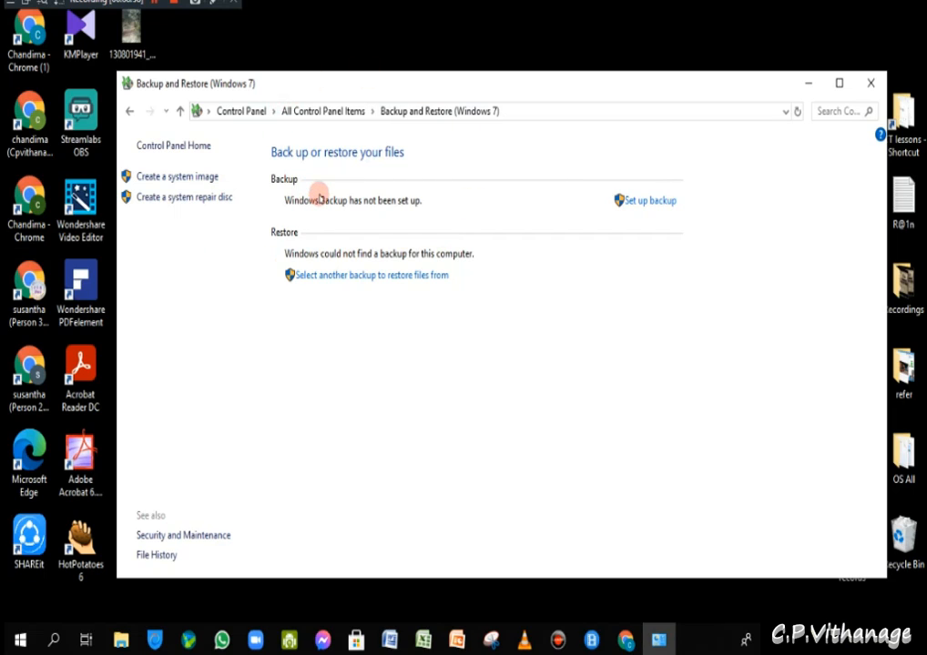
- Start the Windows backup setup from the Backup and Restore page
click(652, 202)
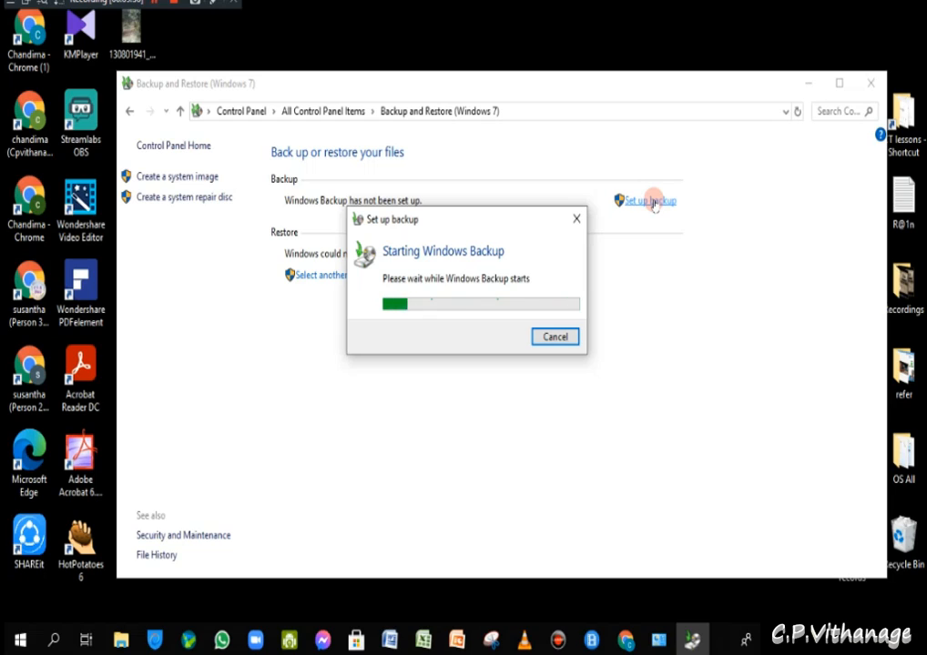
- Cancel the Set up backup dialog
click(577, 226)
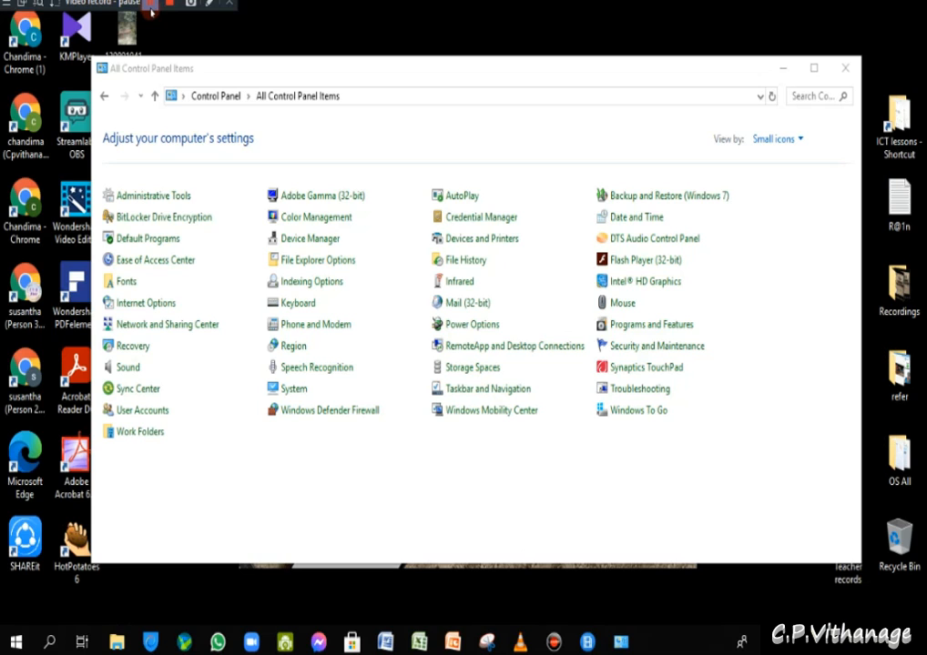
- Open the Fonts page listing the 367 installed fonts
click(151, 7)
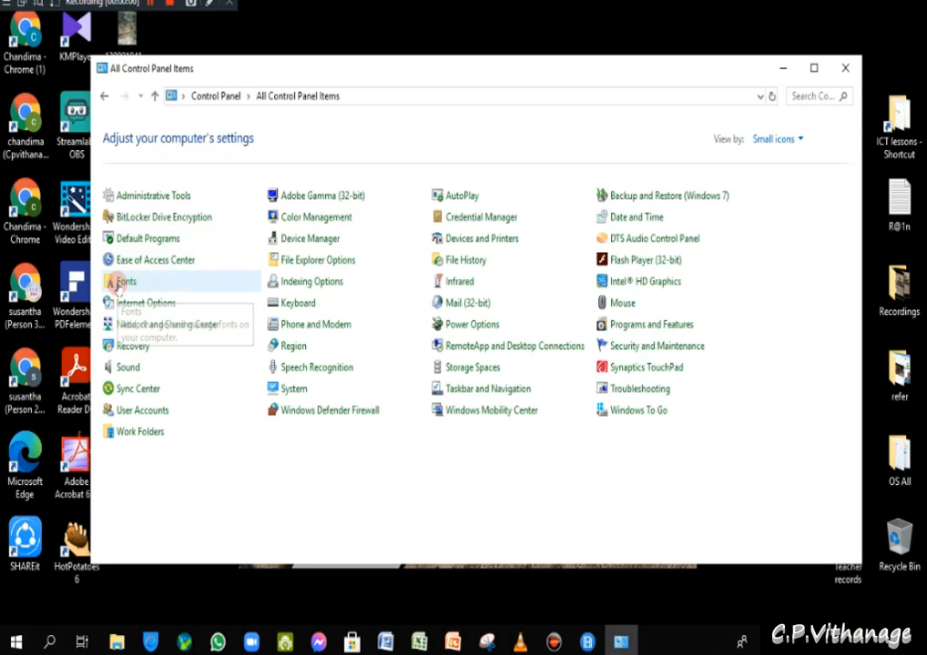
click(123, 282)
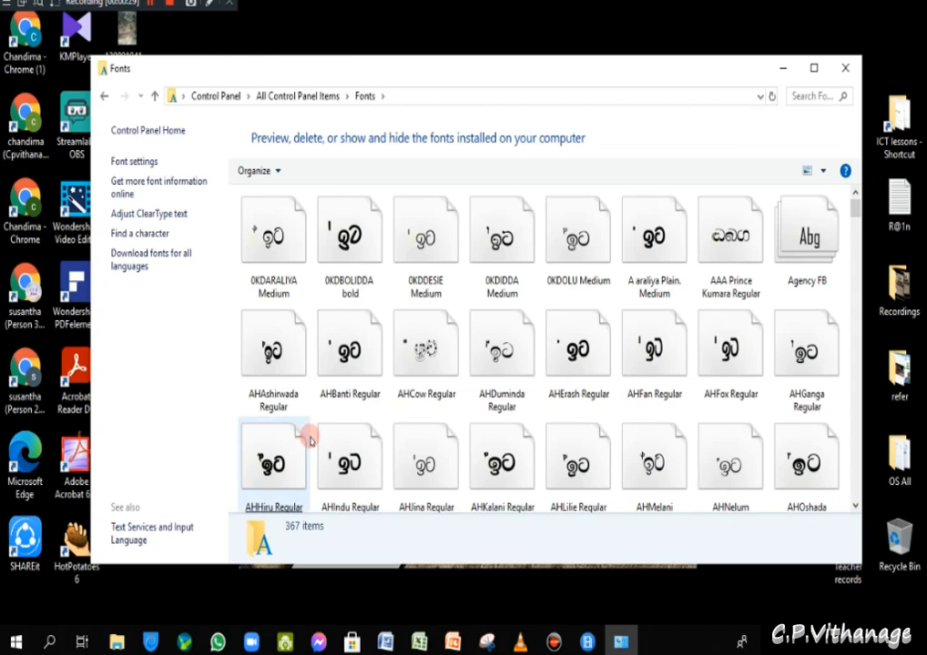
- Bring the Fonts Example Word document forward and move it over the Fonts page
click(384, 643)
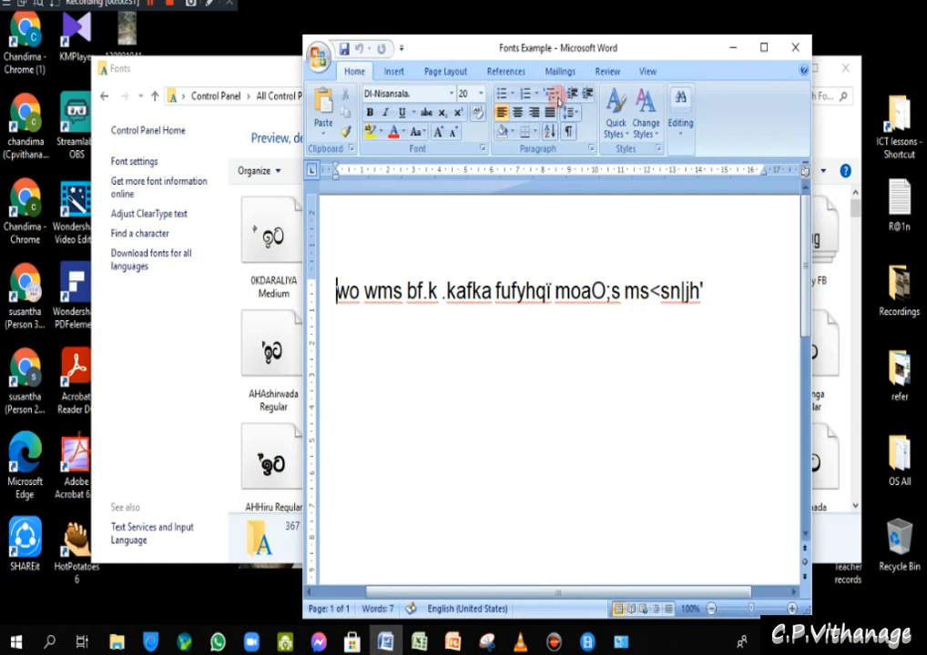
drag(629, 57, 600, 141)
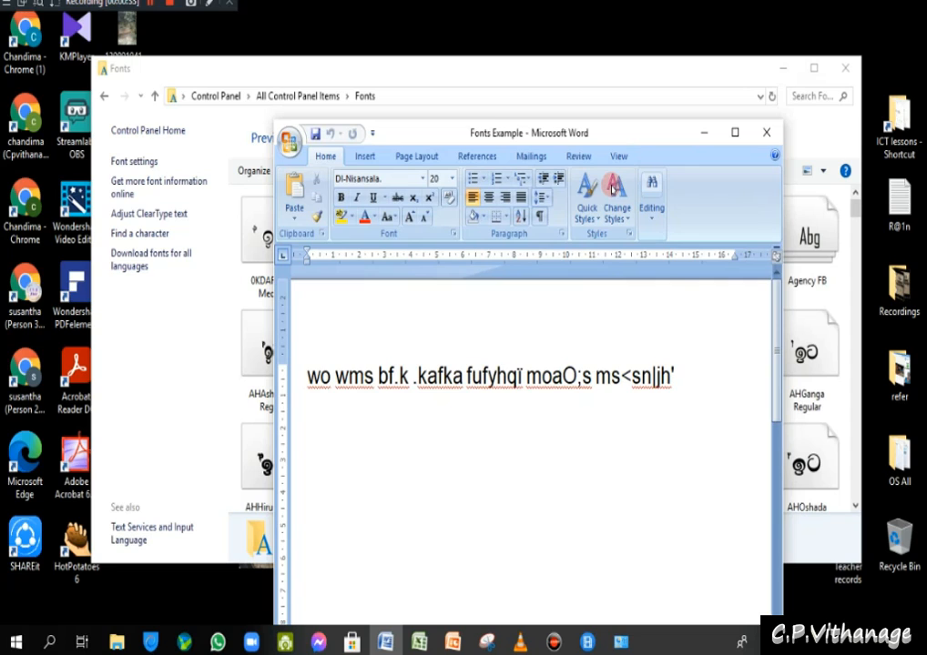
- Select the text line and copy its font name, DI-Nisansala, from the font box
click(309, 380)
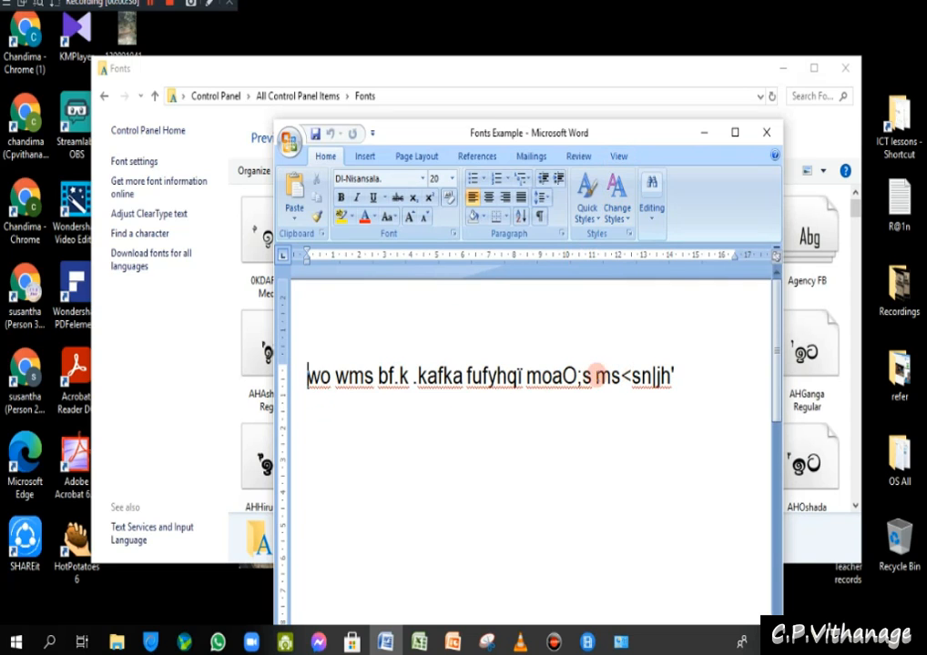
drag(306, 376, 674, 364)
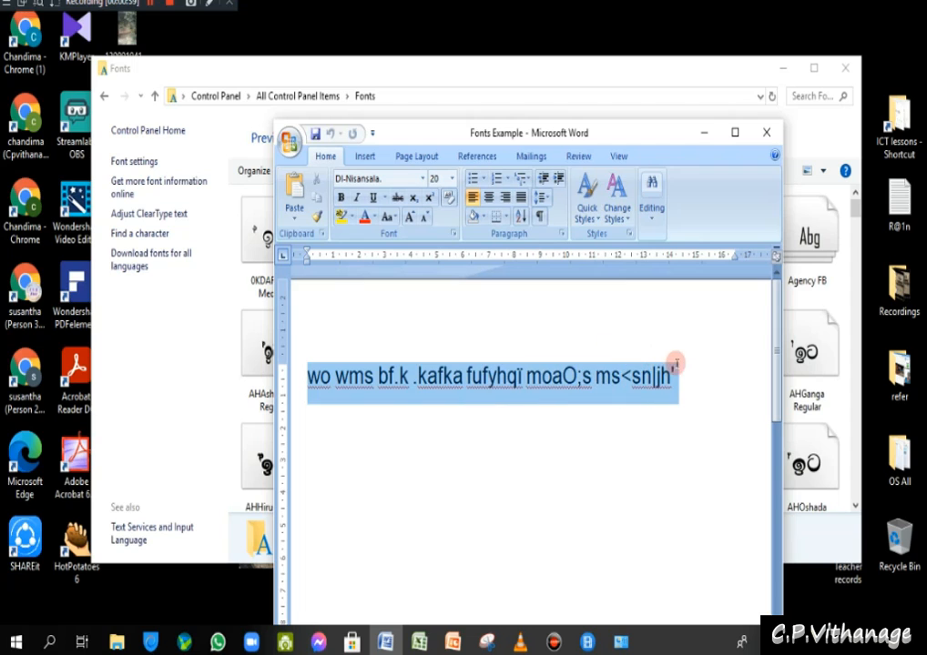
click(385, 178)
right_click(364, 179)
click(391, 208)
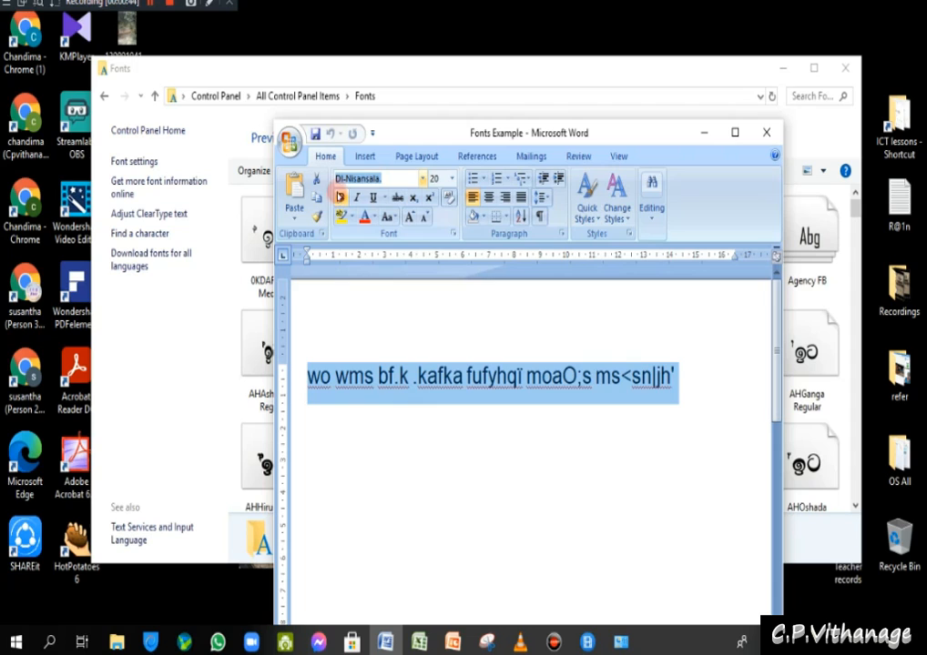
click(364, 376)
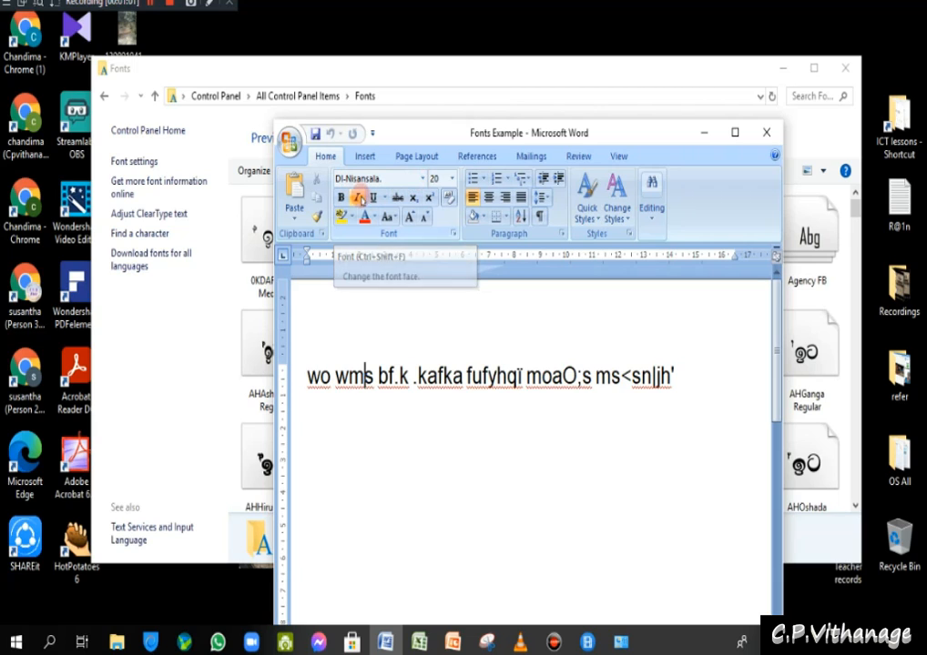
click(381, 182)
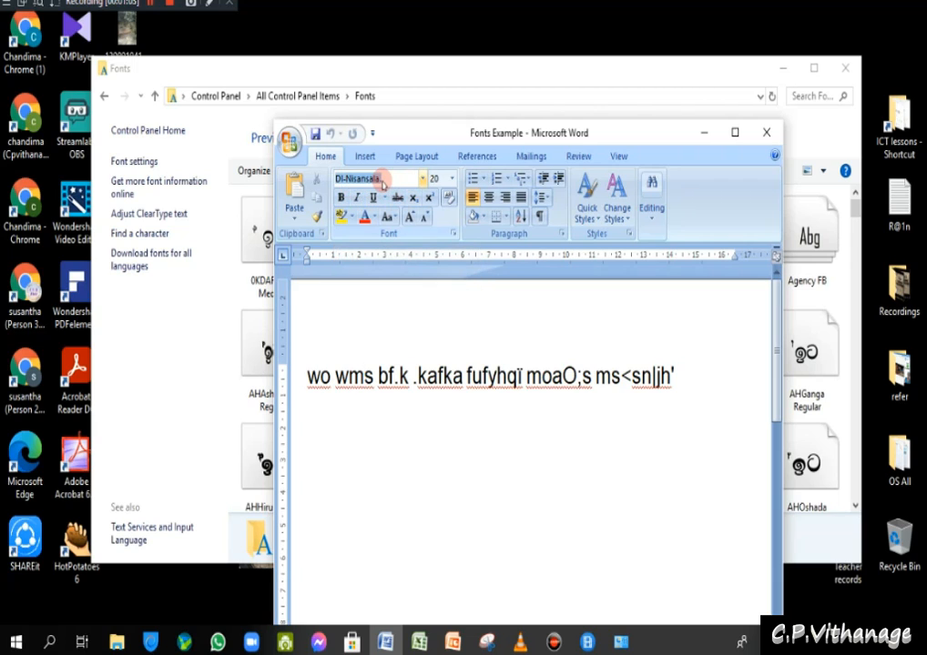
right_click(362, 177)
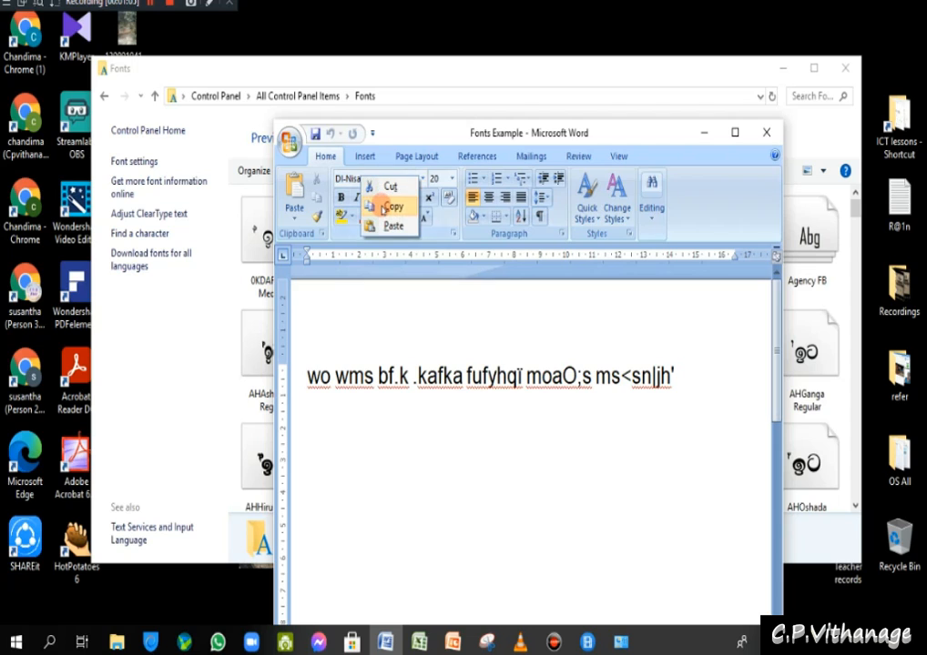
click(390, 207)
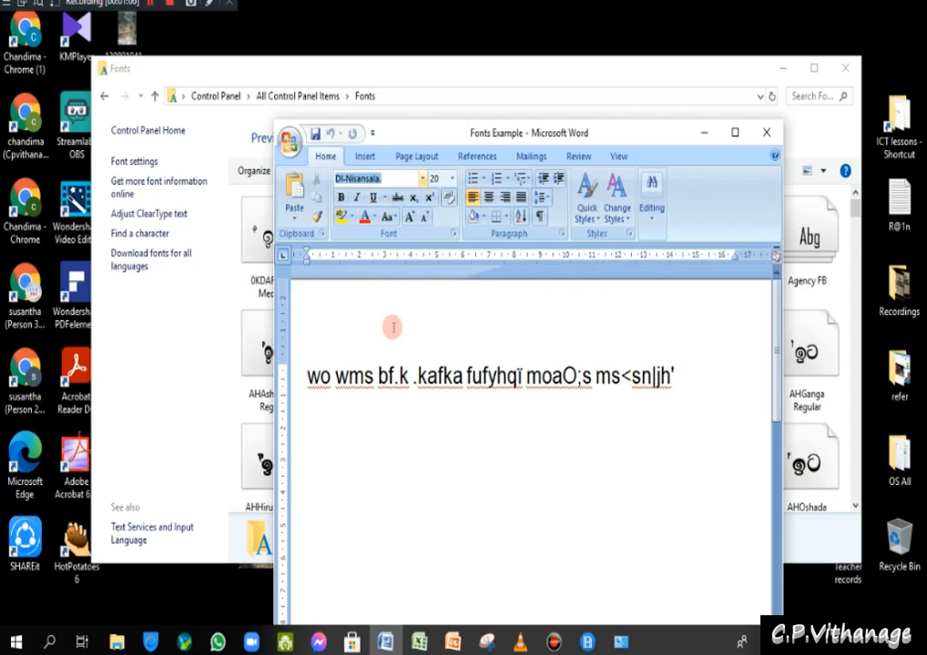
click(36, 156)
- Launch Chrome, search the web for DI-Nisansala, and open the sinhalafont.net DL Nisansala page
double_click(32, 146)
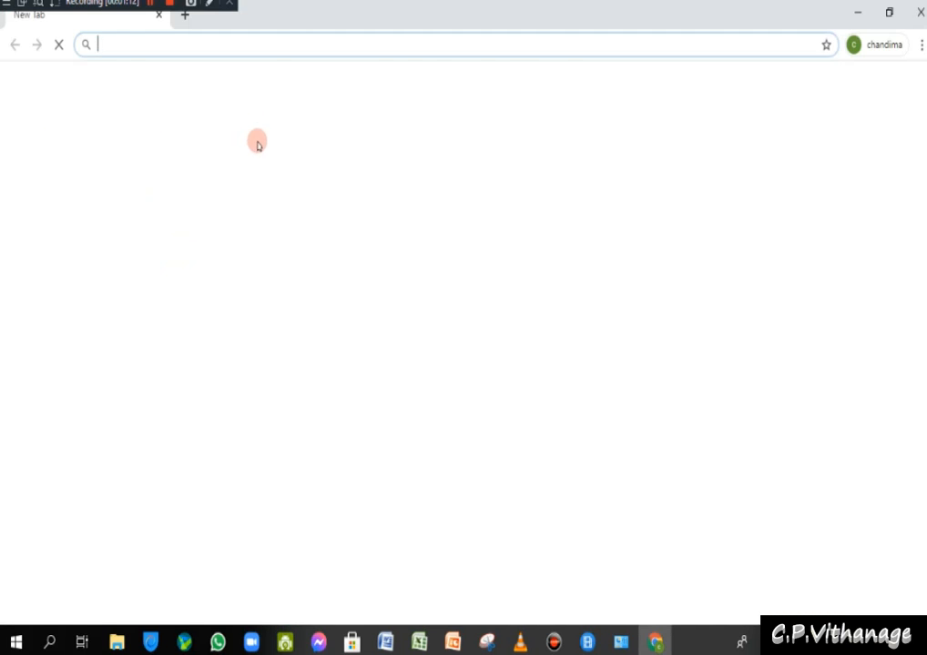
right_click(133, 44)
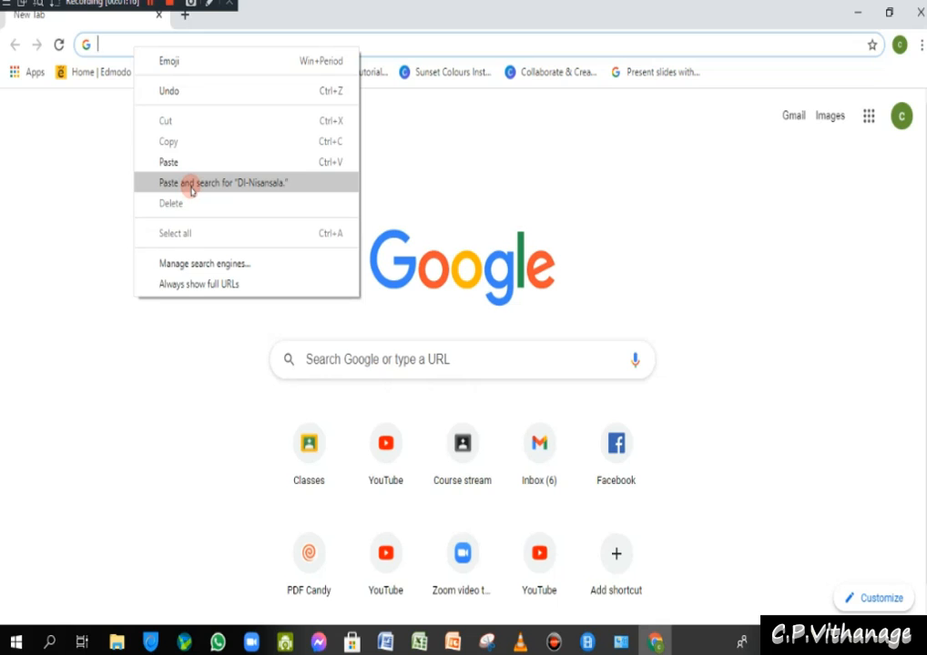
click(191, 183)
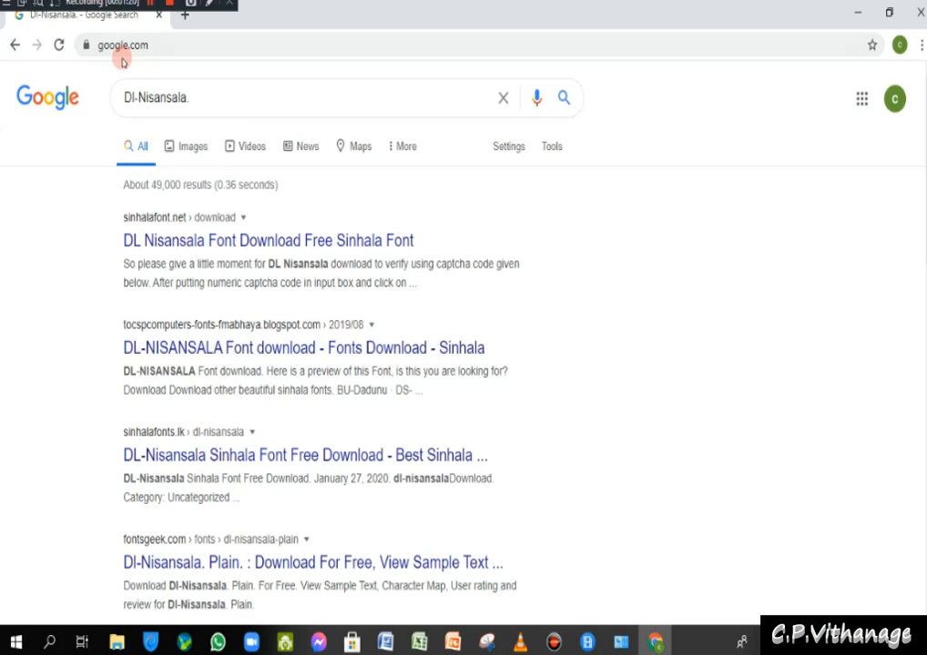
click(273, 241)
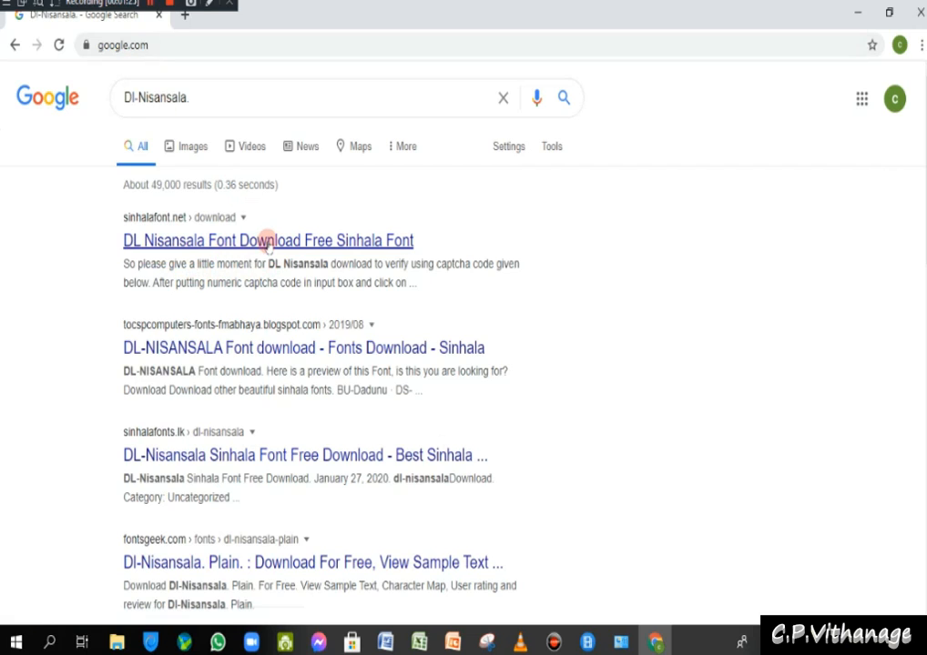
click(167, 241)
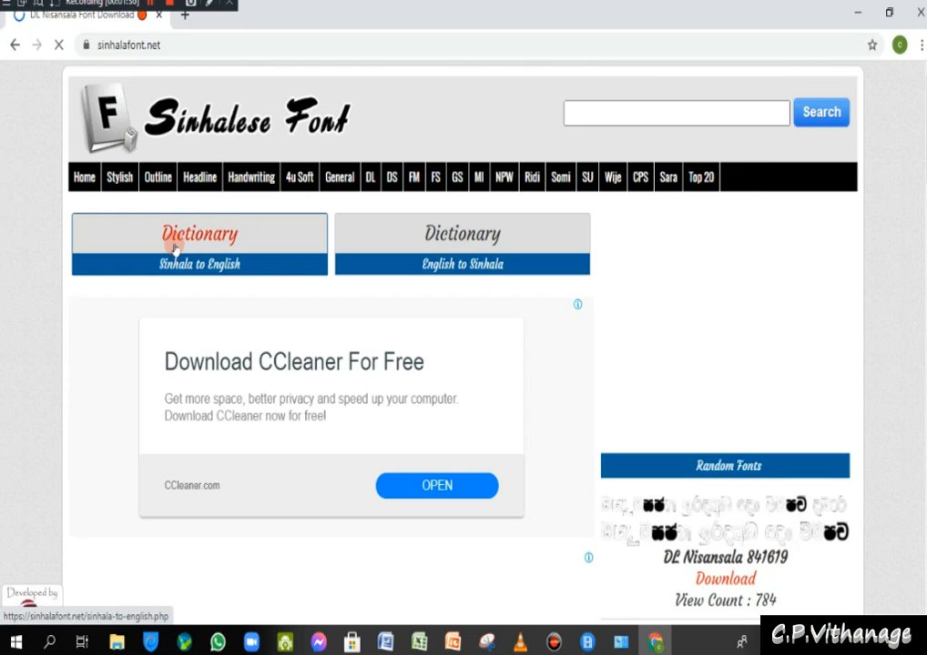
- Enter the captcha code, download the DL Nisansala font, and open the downloaded zip
scroll(173, 248, down, 5)
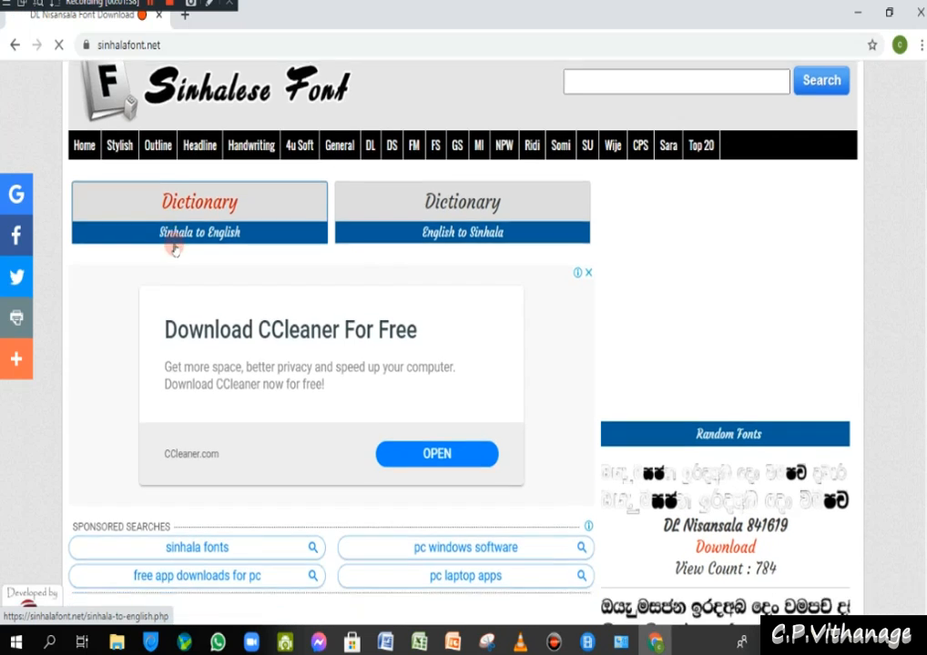
scroll(173, 241, down, 4)
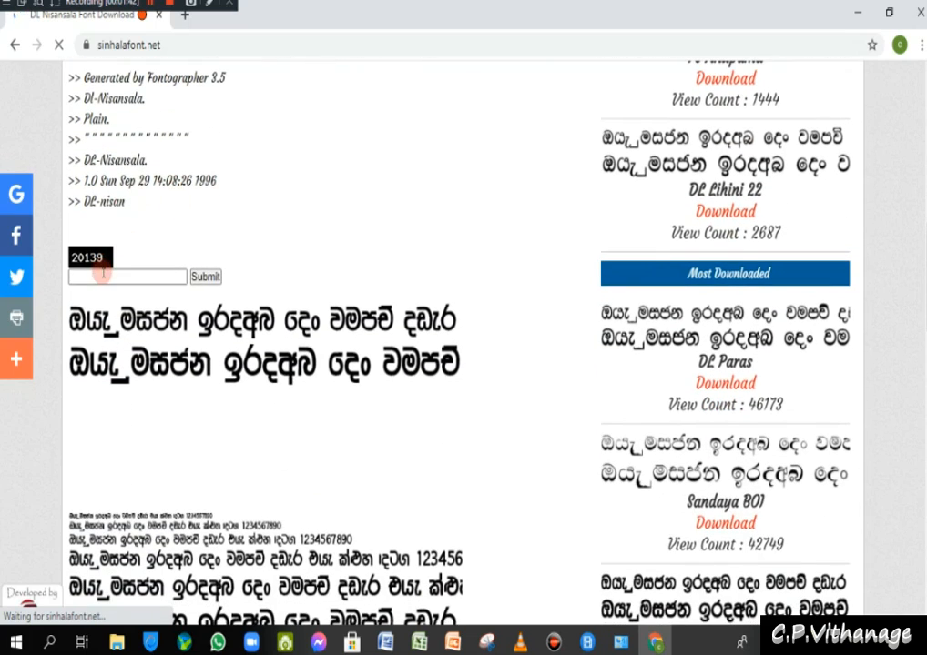
click(103, 275)
text(20139)
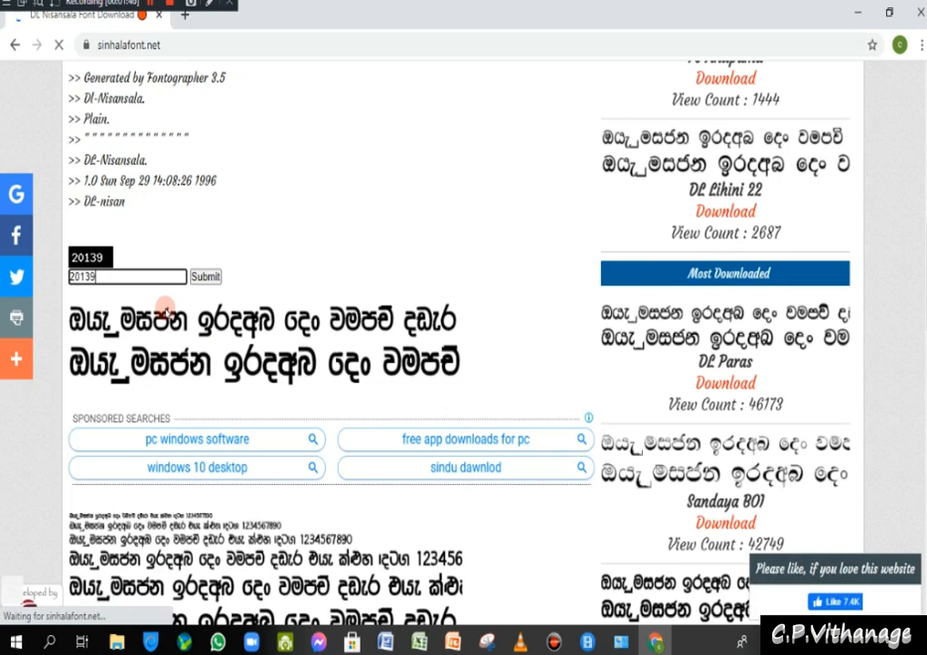
click(195, 275)
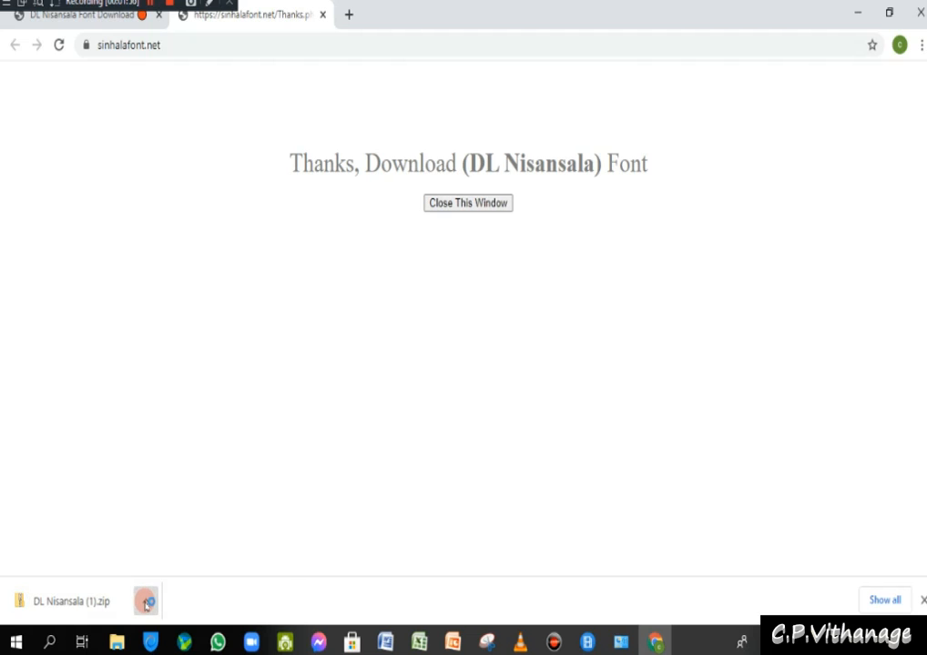
click(146, 602)
click(179, 492)
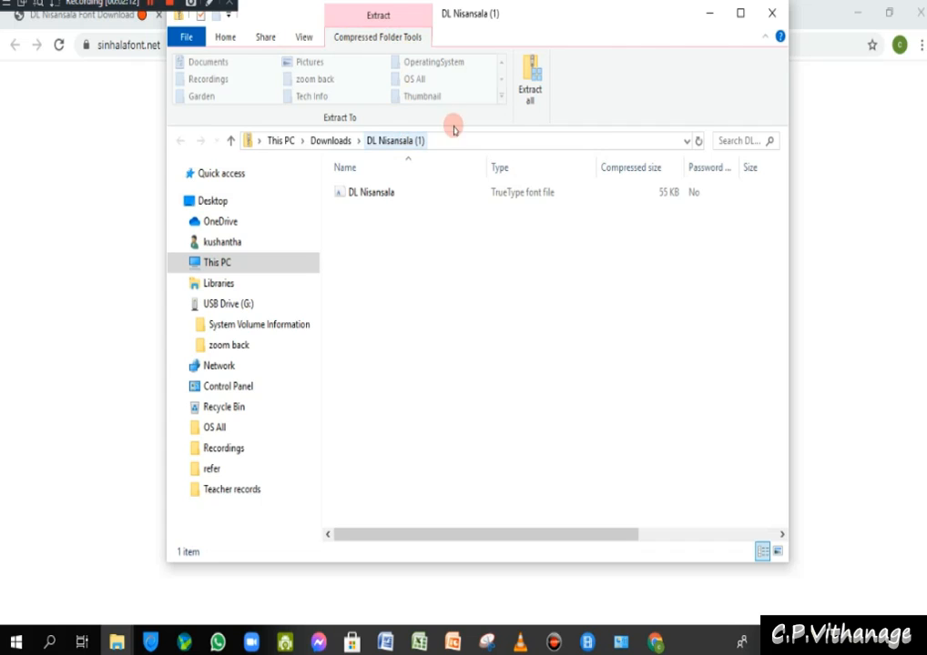
- Close Chrome, leaving the DL Nisansala (1) archive open over the Fonts folder
click(824, 28)
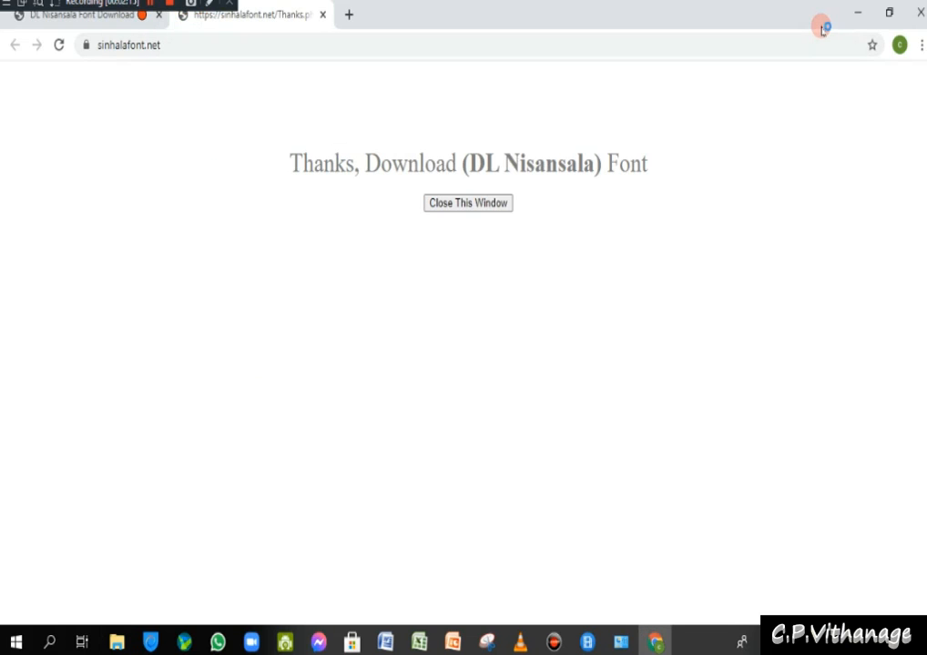
click(921, 14)
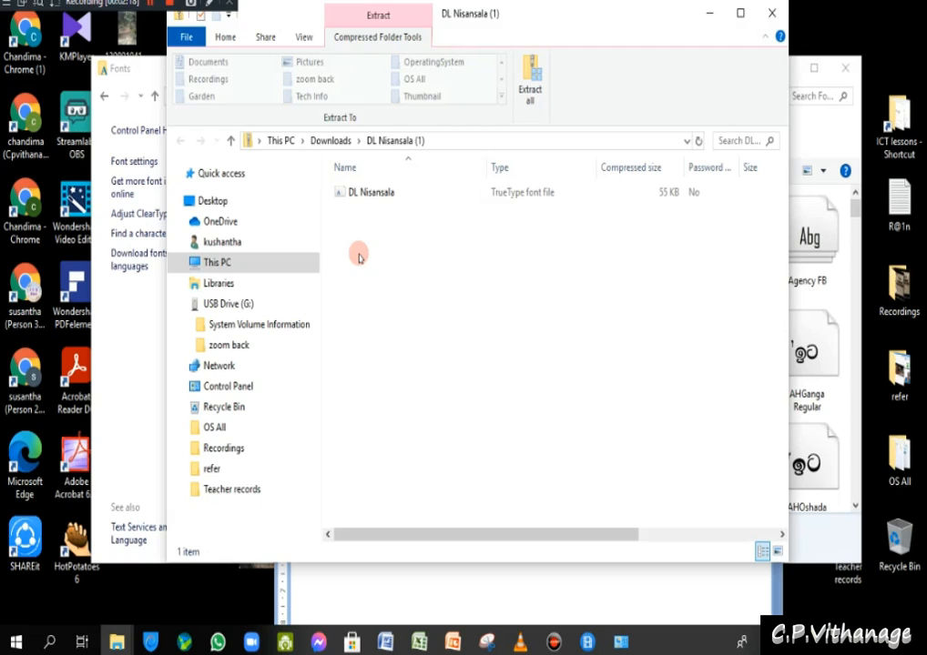
- Copy the DL Nisansala font from the zip archive to the desktop, then shift the Fonts window aside
click(369, 188)
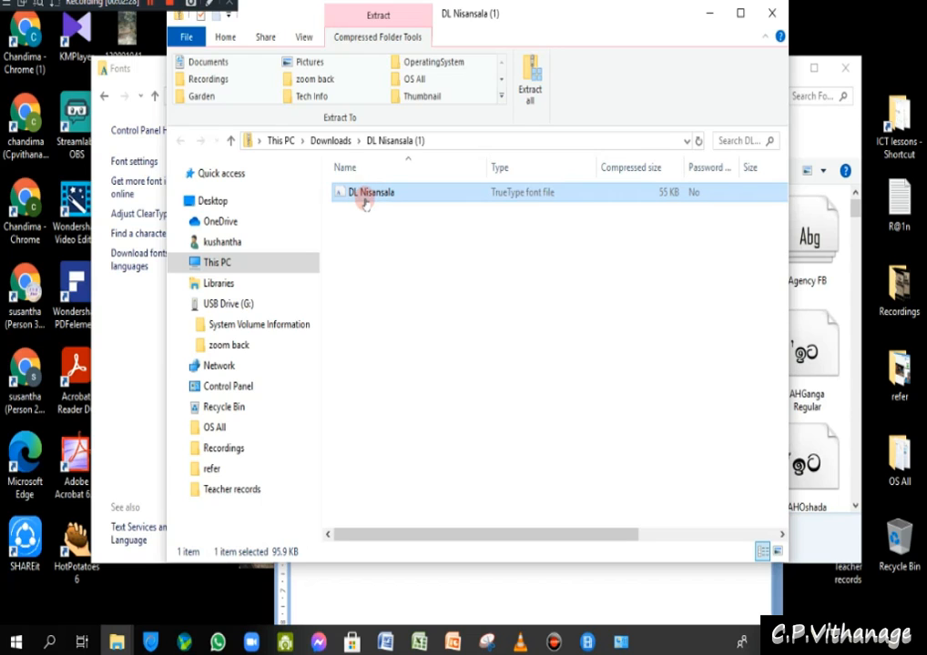
drag(369, 201, 199, 604)
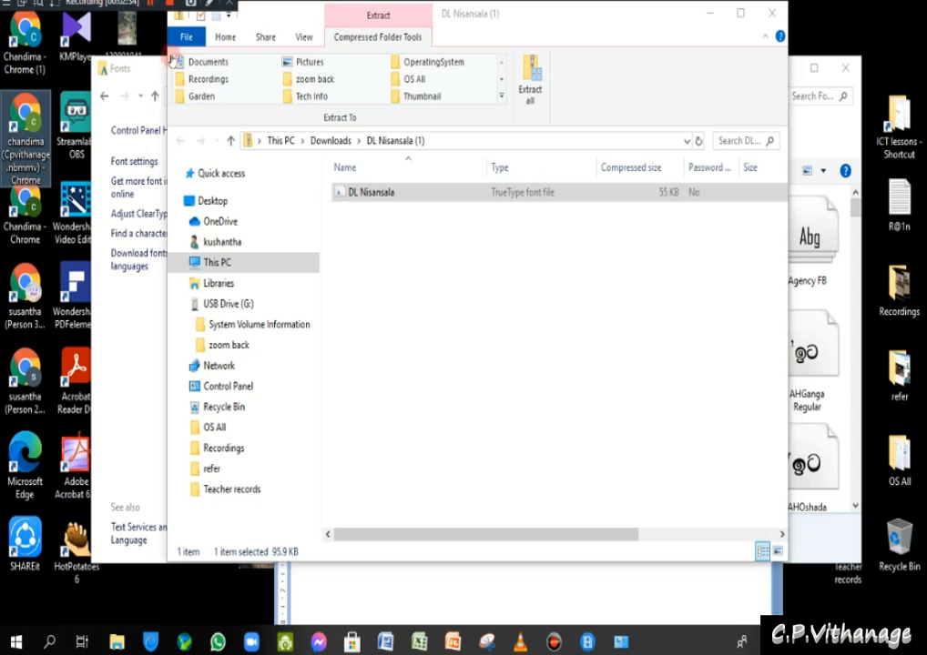
drag(153, 80, 219, 117)
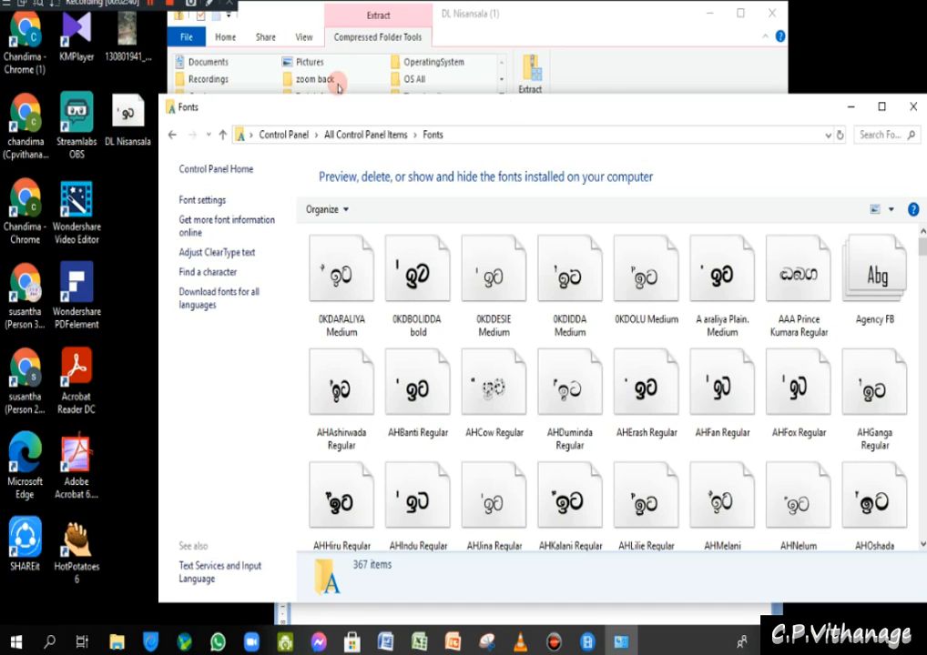
- Minimize the Fonts window so the DL Nisansala (1) zip folder is in front, and reposition it
click(848, 108)
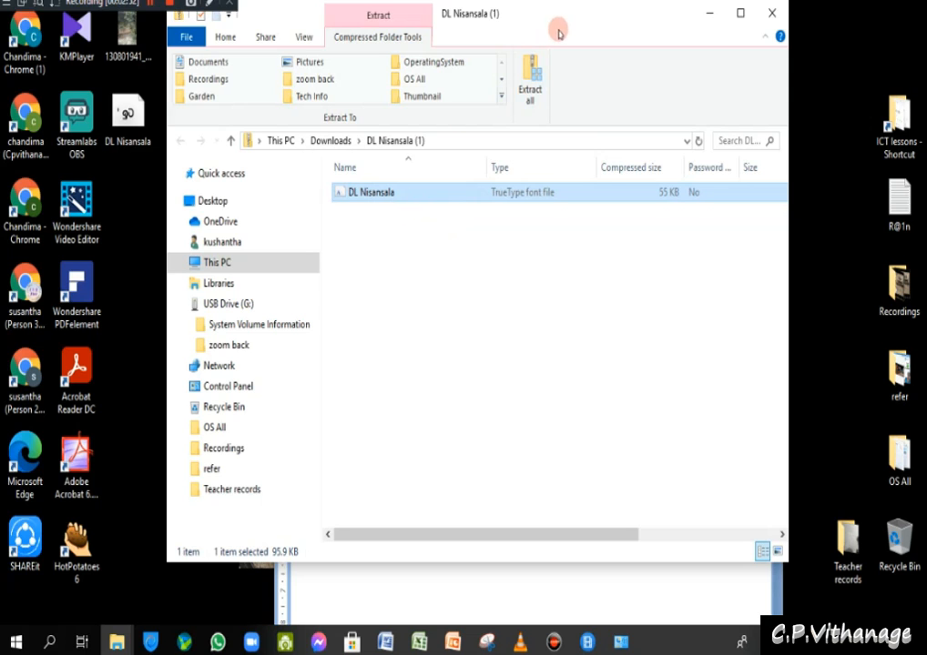
drag(584, 44, 608, 31)
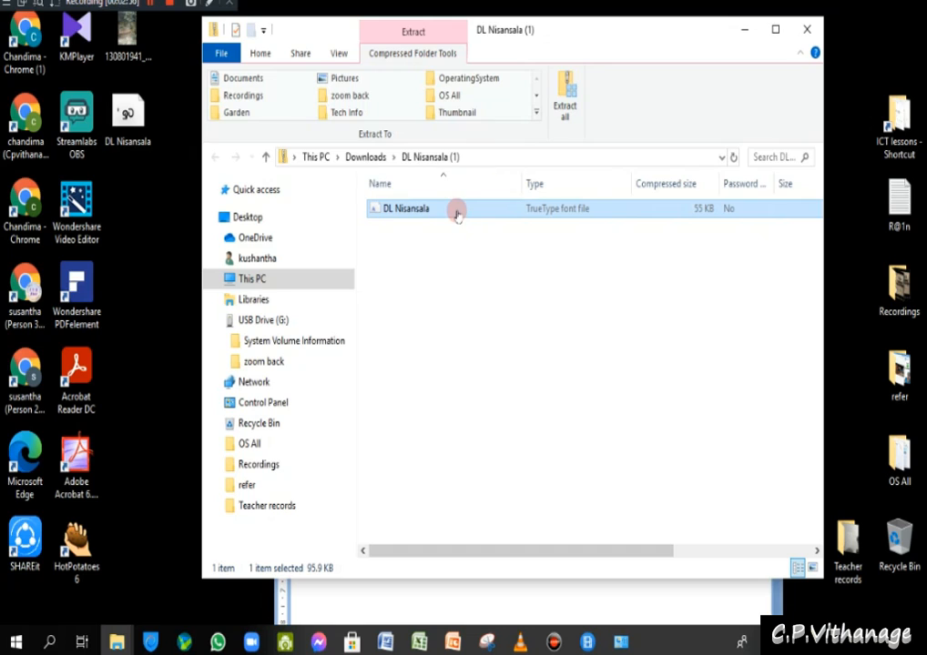
drag(396, 219, 423, 225)
mouse_move(418, 218)
mouse_down()
mouse_move(342, 244)
mouse_move(168, 244)
mouse_move(373, 236)
mouse_move(416, 217)
mouse_up()
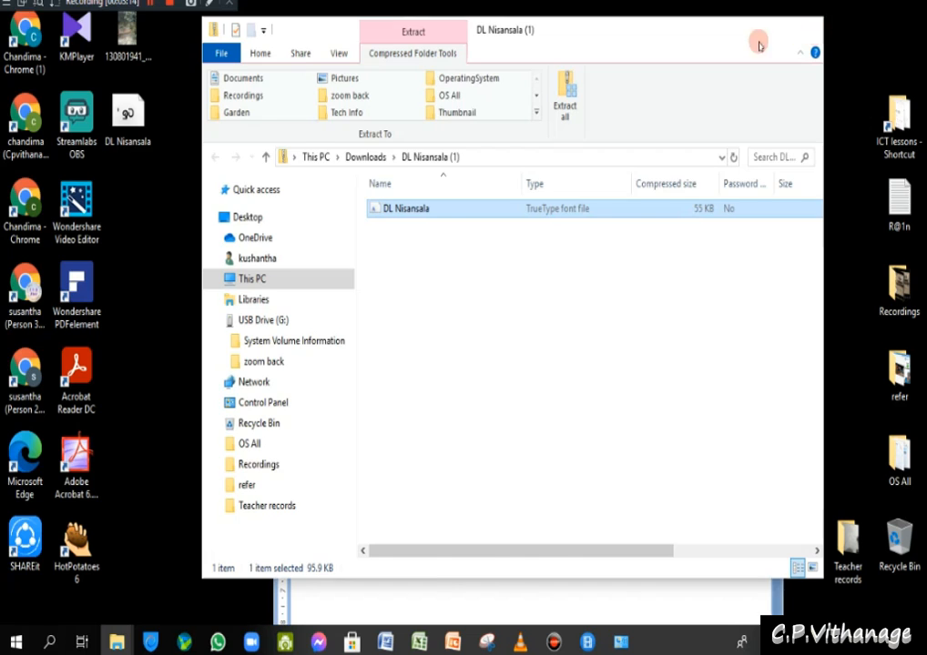
- Close the zip folder, preview DL-Nisansala from its desktop icon, start its install, and minimize the viewer
click(807, 29)
double_click(128, 137)
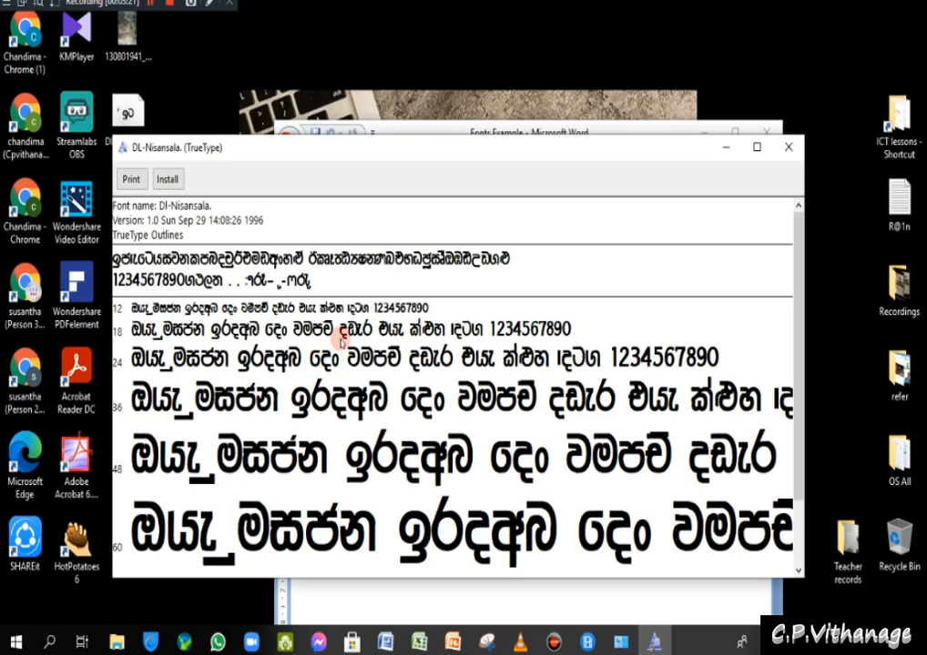
click(166, 181)
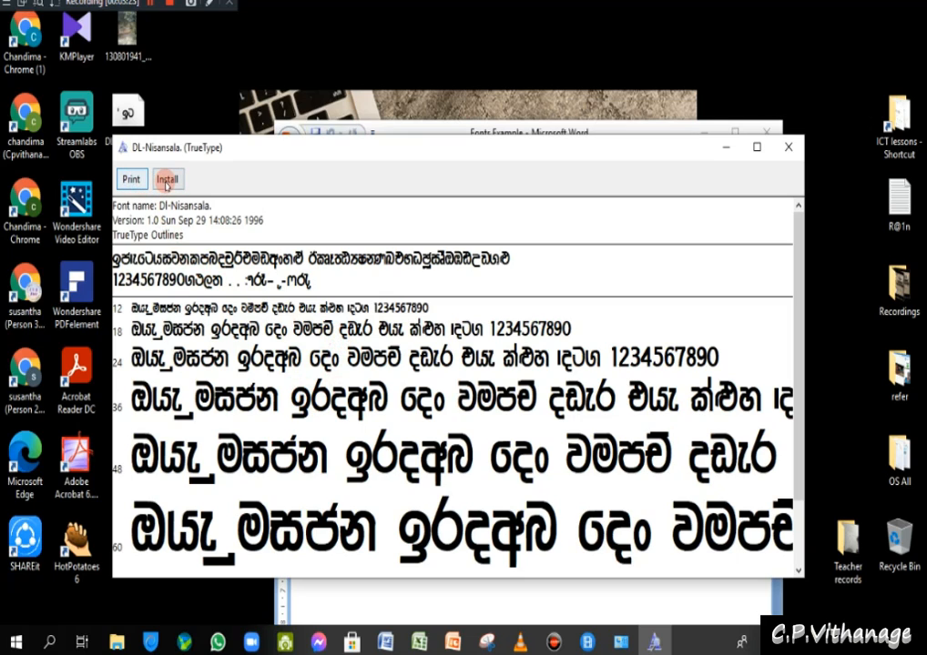
click(722, 150)
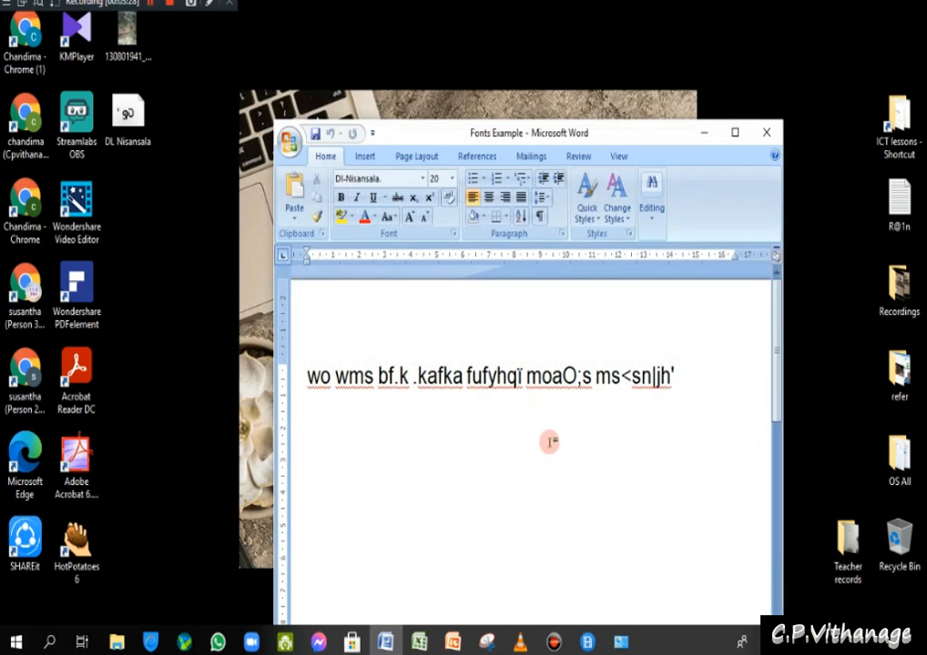
- Drag the DL Nisansala desktop icon into the restored Fonts window, raising its count to 368 fonts
click(621, 642)
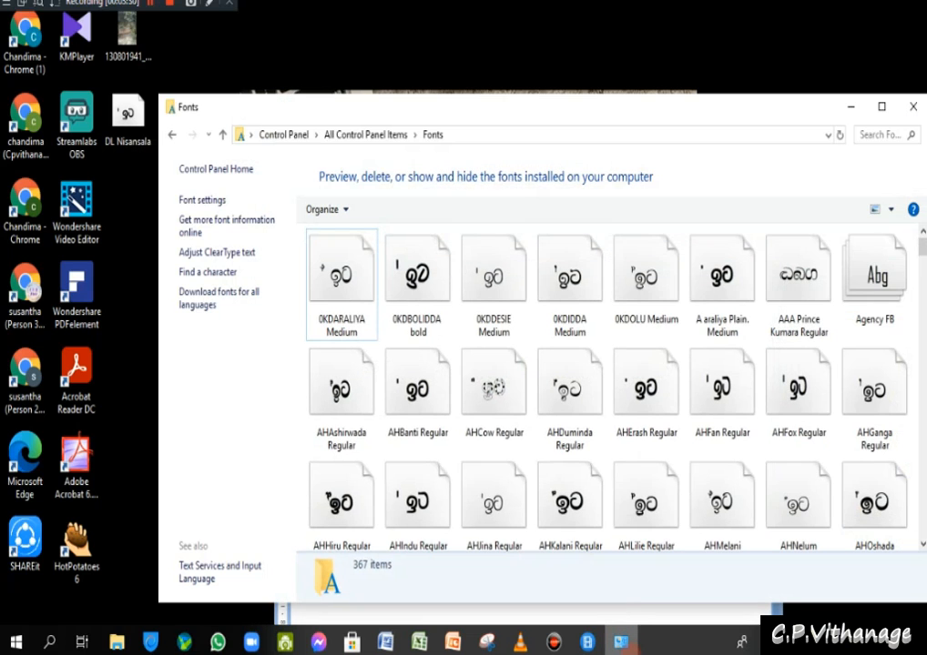
drag(591, 106, 549, 91)
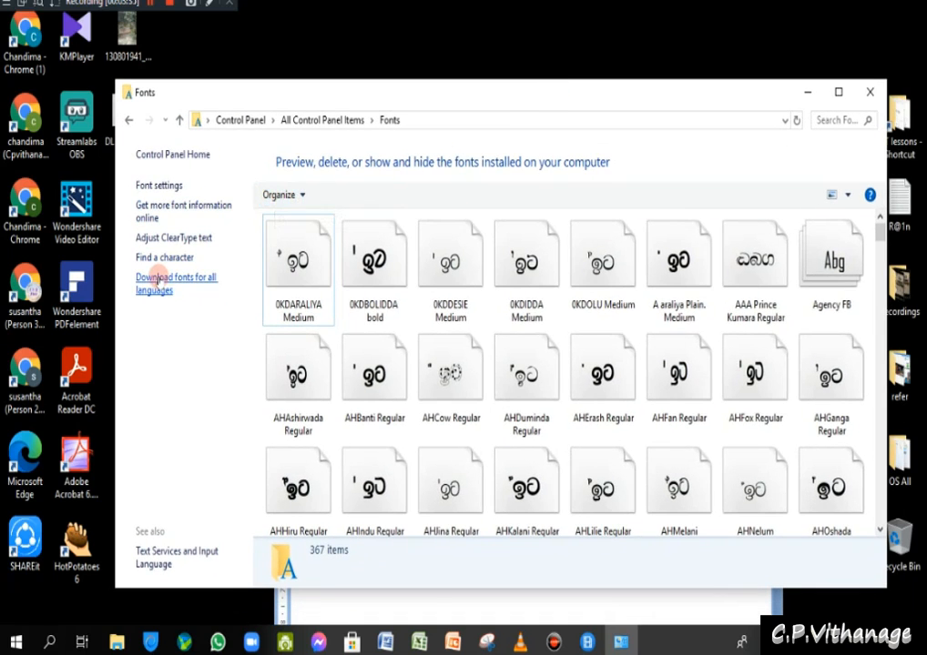
drag(244, 95, 229, 149)
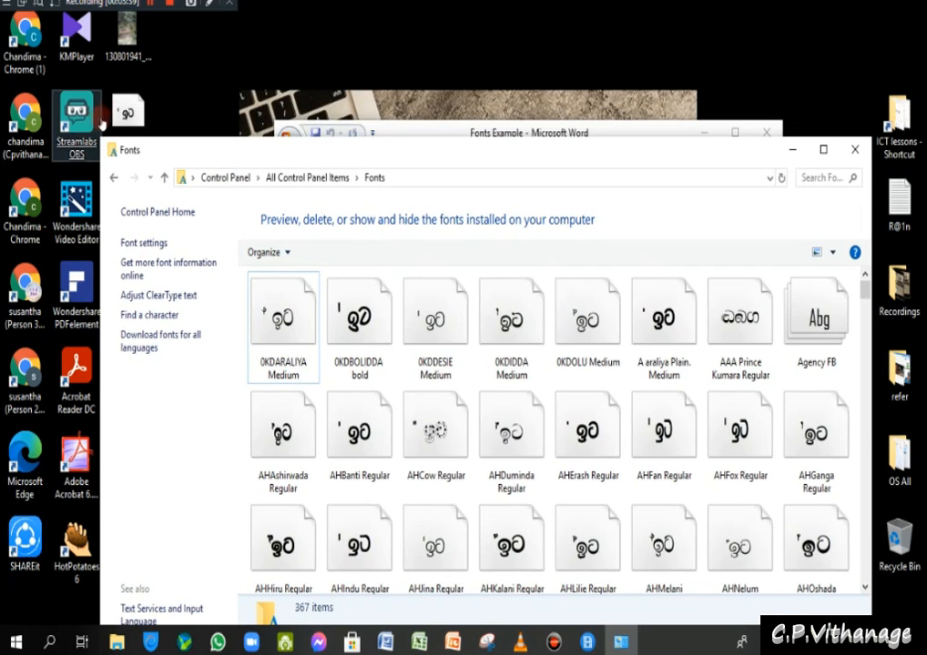
drag(127, 111, 388, 343)
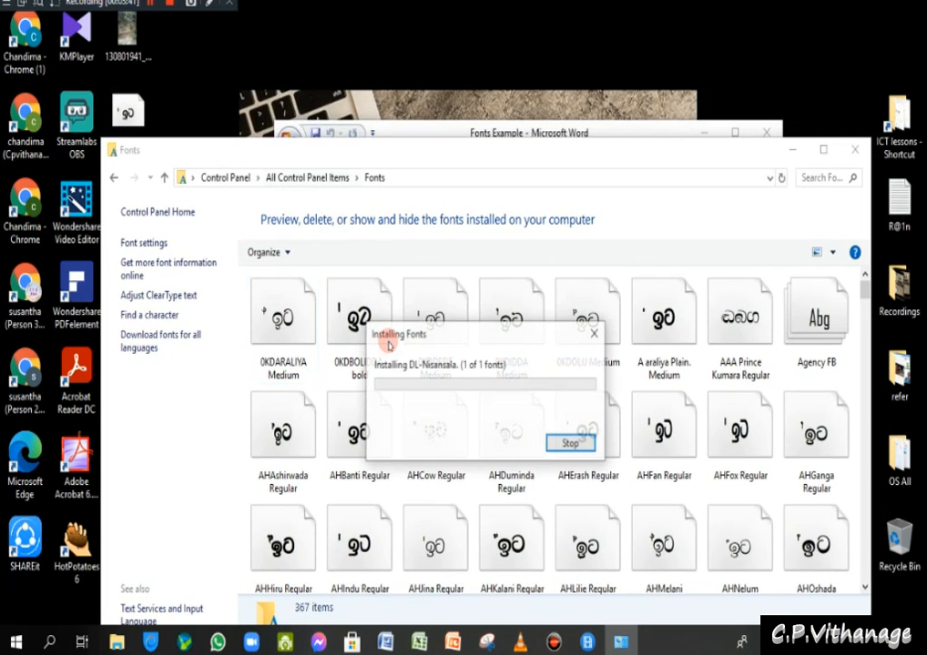
drag(480, 156, 487, 94)
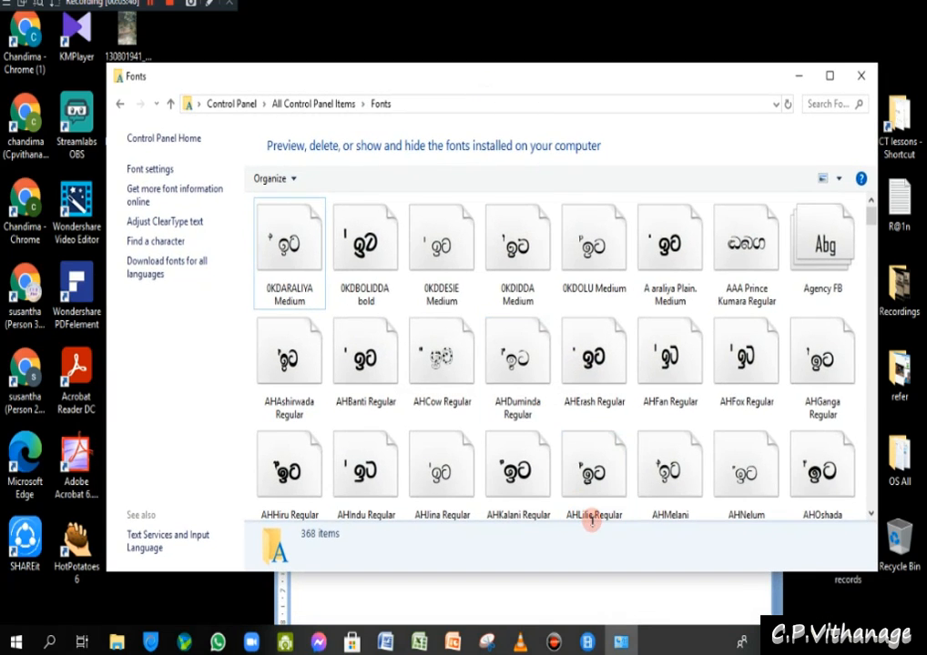
click(586, 500)
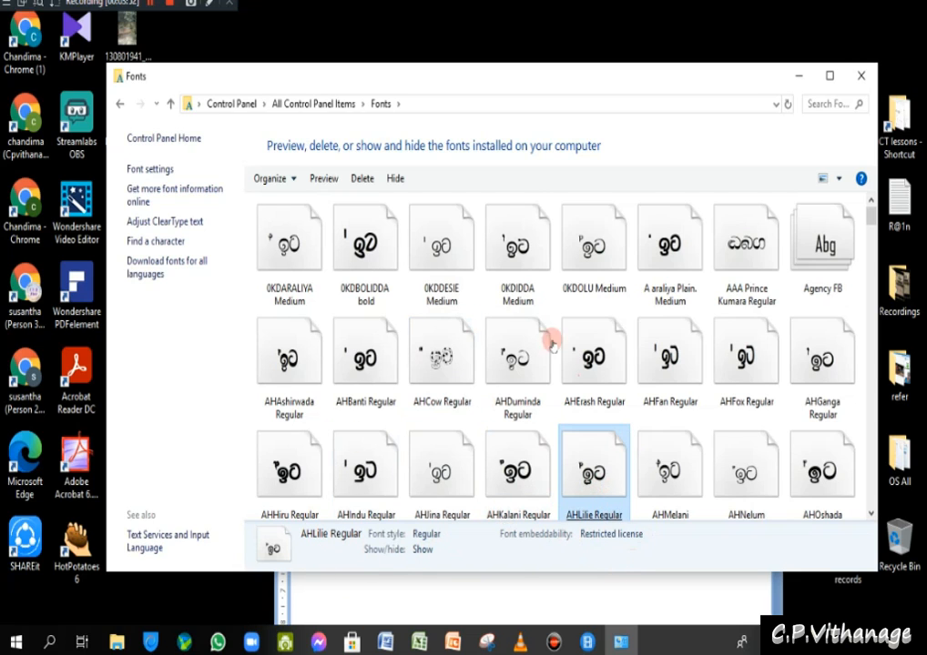
drag(507, 78, 622, 209)
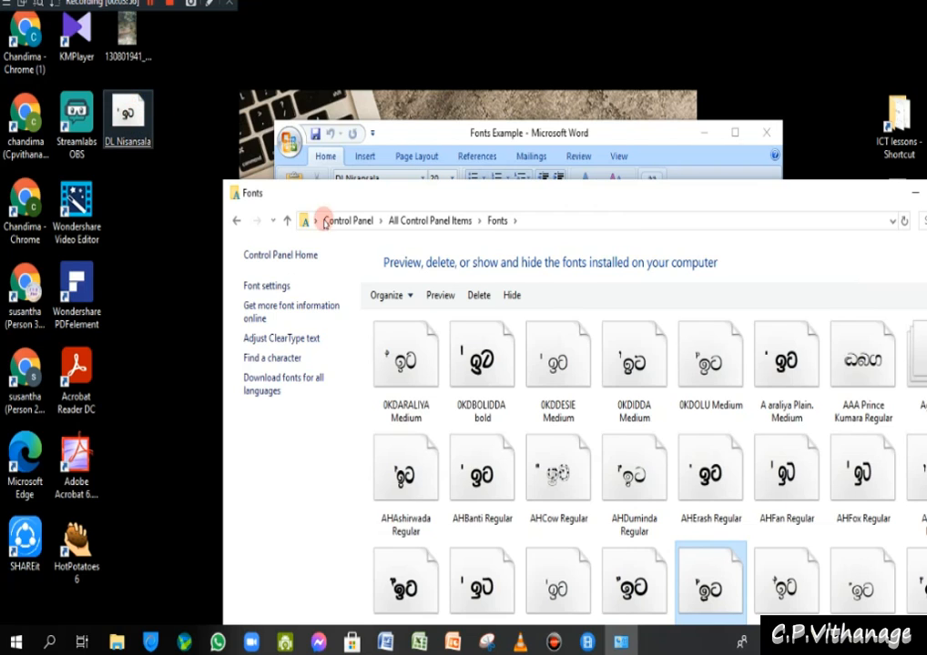
- Retry installing DL-Nisansala from the desktop file, decline replacing the existing font, and close Font Viewer
double_click(127, 111)
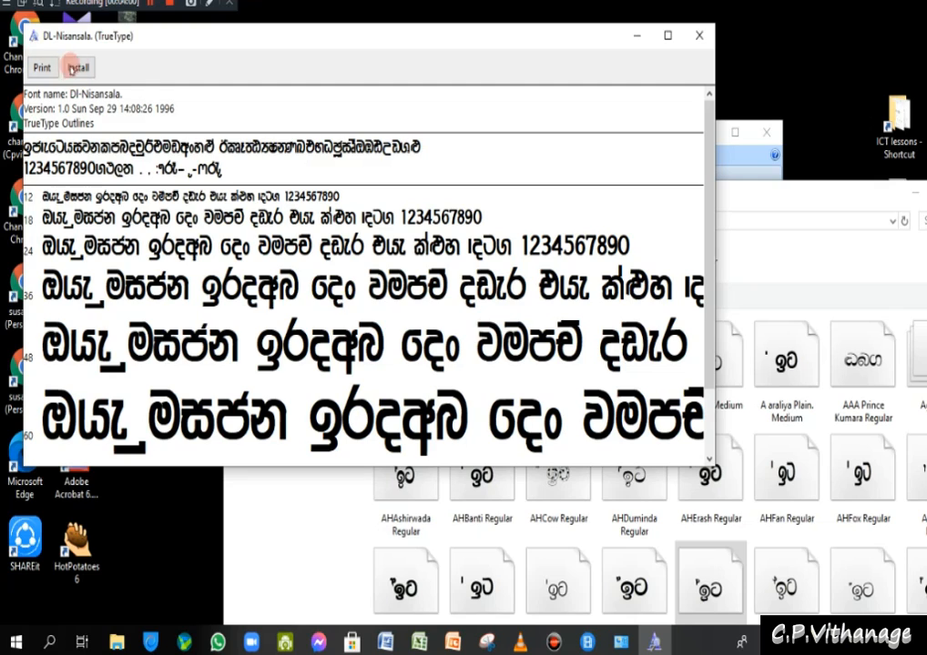
click(78, 68)
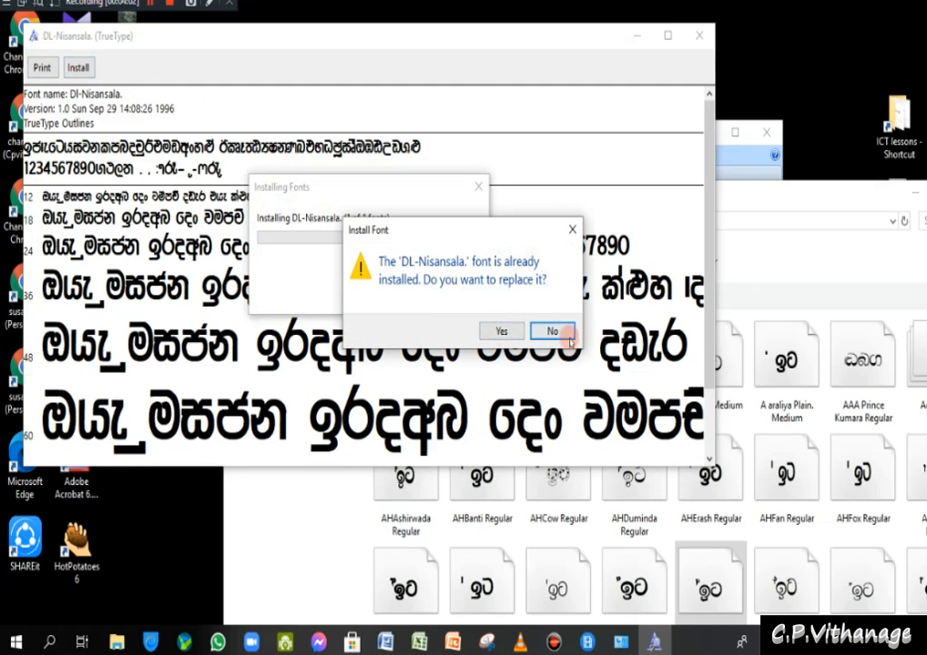
click(571, 231)
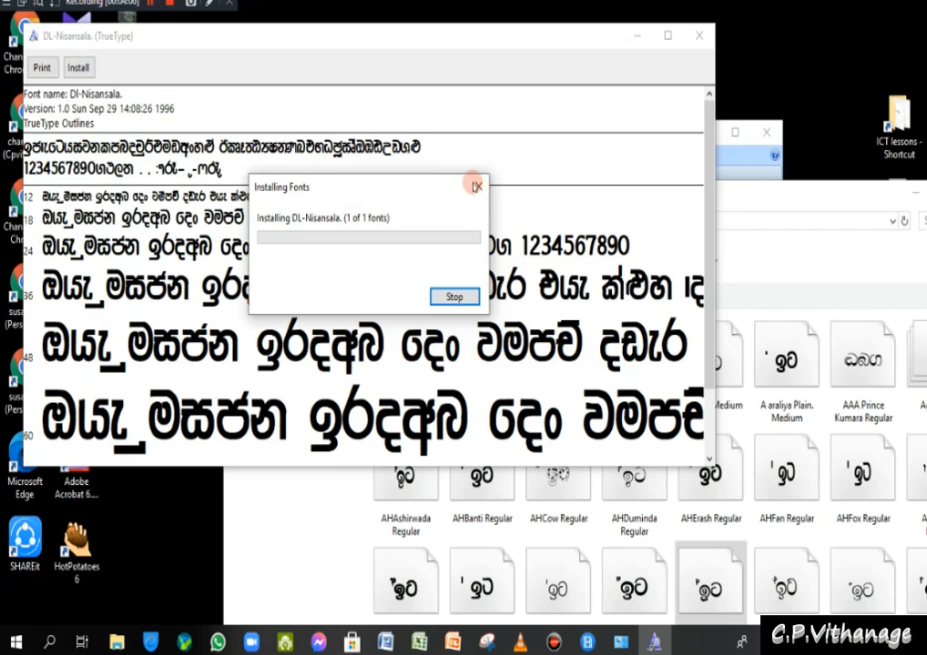
click(698, 35)
drag(600, 190, 600, 68)
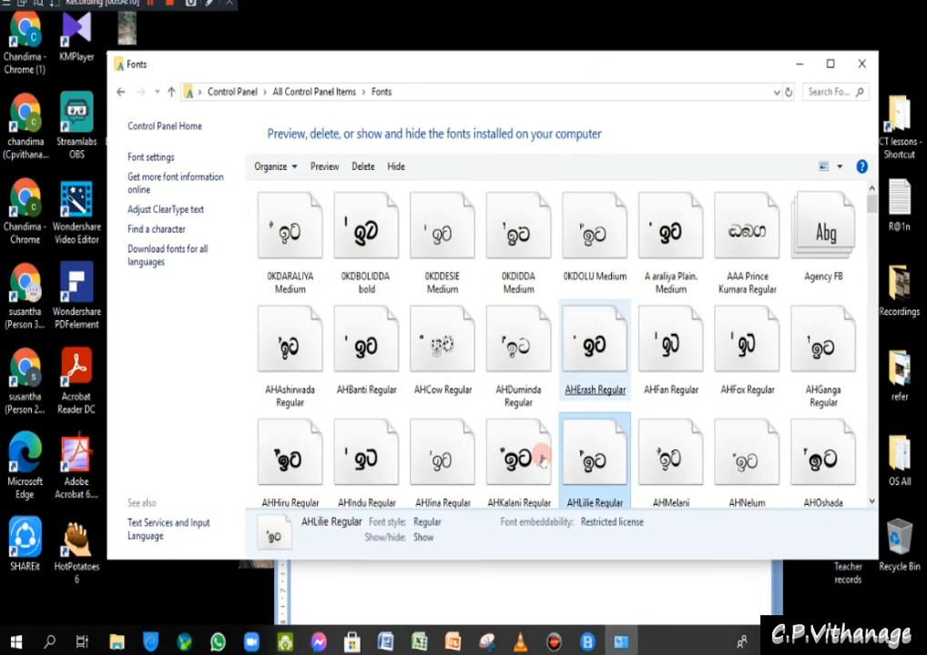
- Review the Fonts Example line now rendered as Sinhala in DI-Nisansala, then close the Word document
click(477, 580)
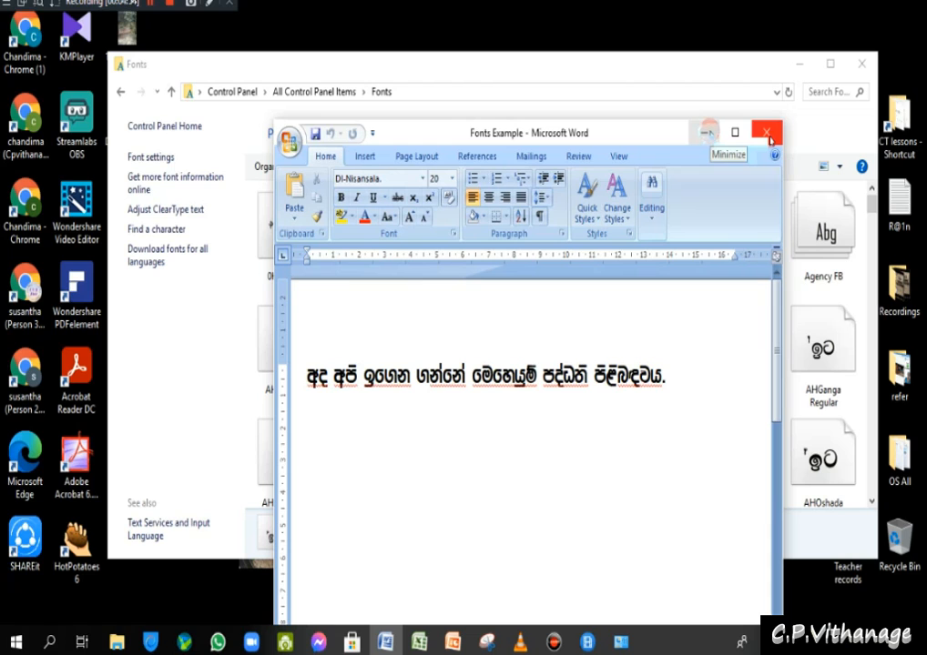
click(769, 138)
- Browse the installed fonts, selecting A araliya Plain. Medium, AAA Prince Kumara Regular and AHErash Regular
click(656, 195)
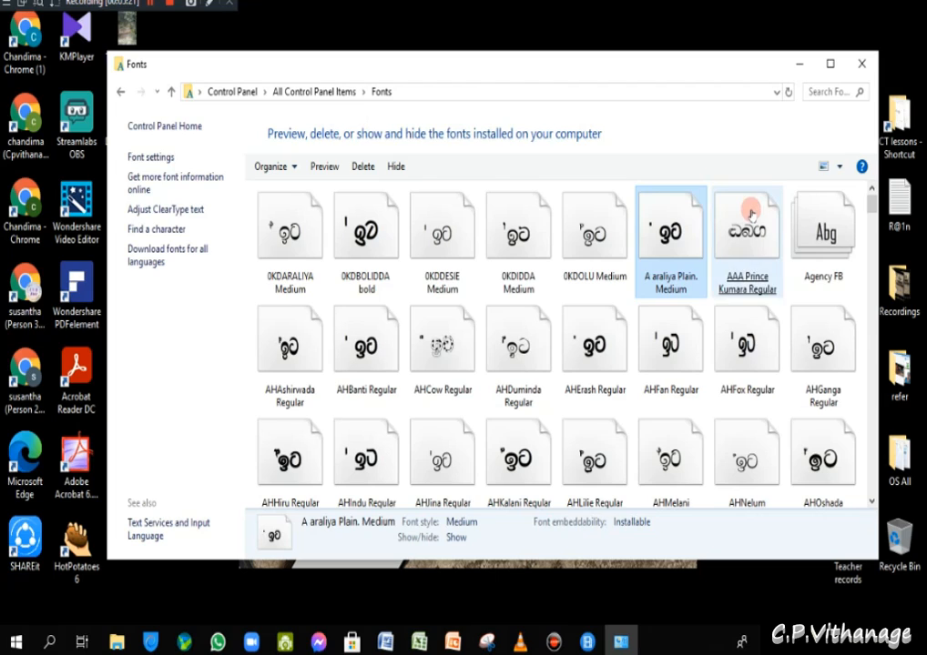
click(763, 211)
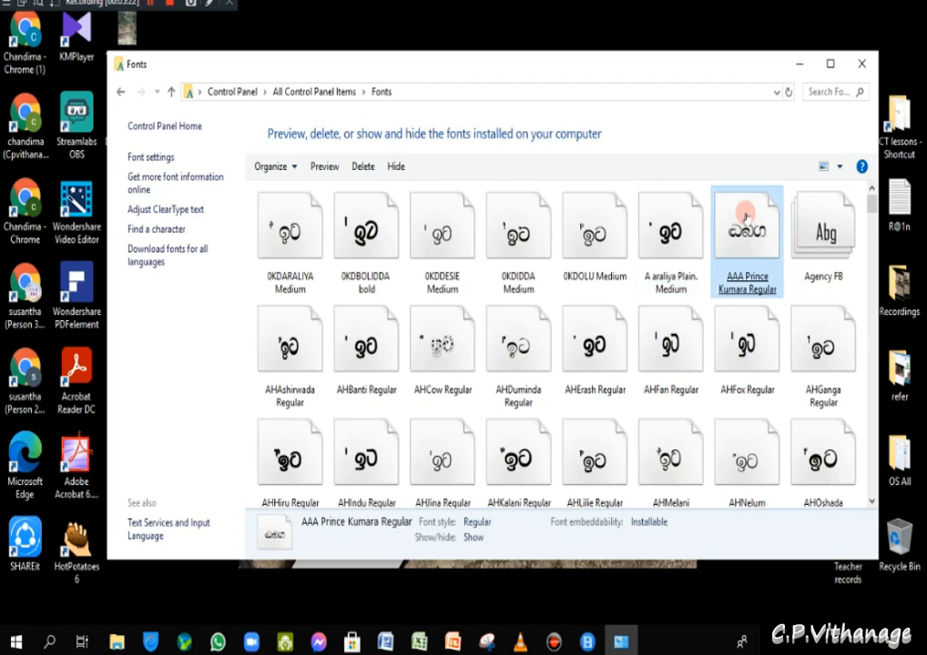
click(618, 333)
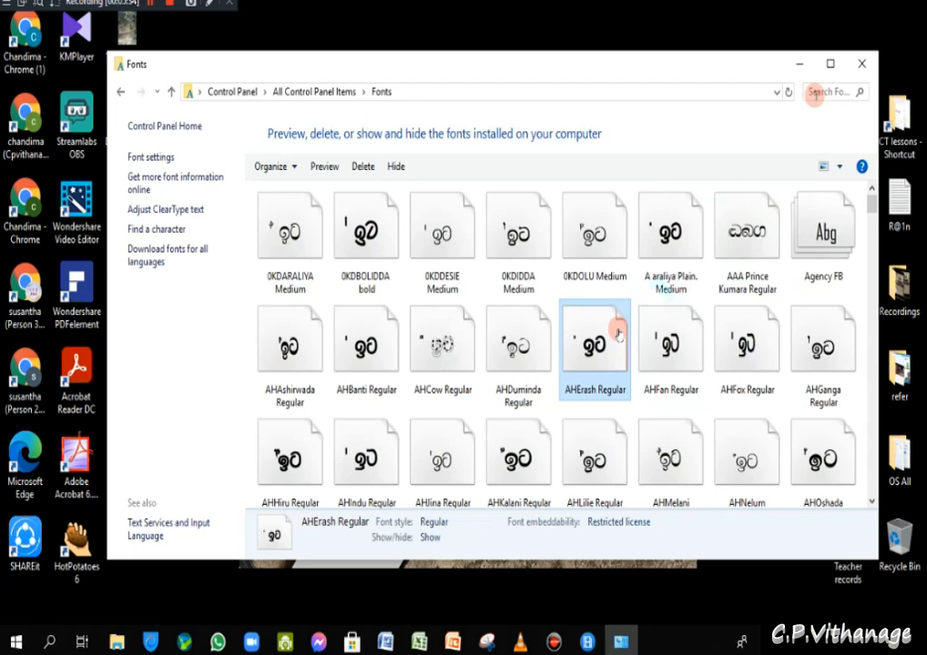
- Paste DI-Nisansala into the font search to show 2 matches, then copy the DI-Nisansala. Plain. Medium font
right_click(818, 93)
click(845, 136)
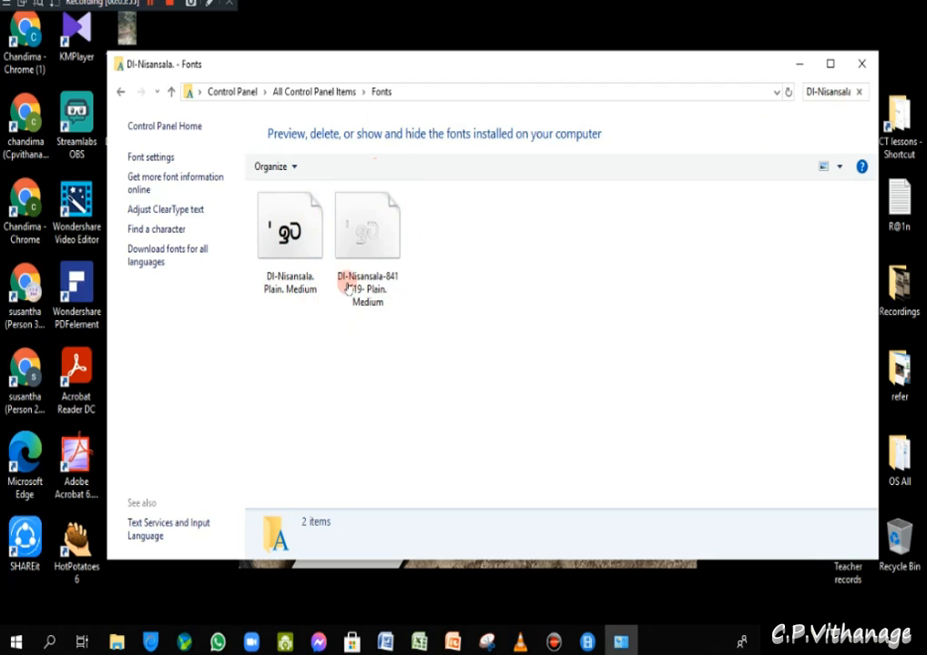
click(285, 244)
right_click(285, 245)
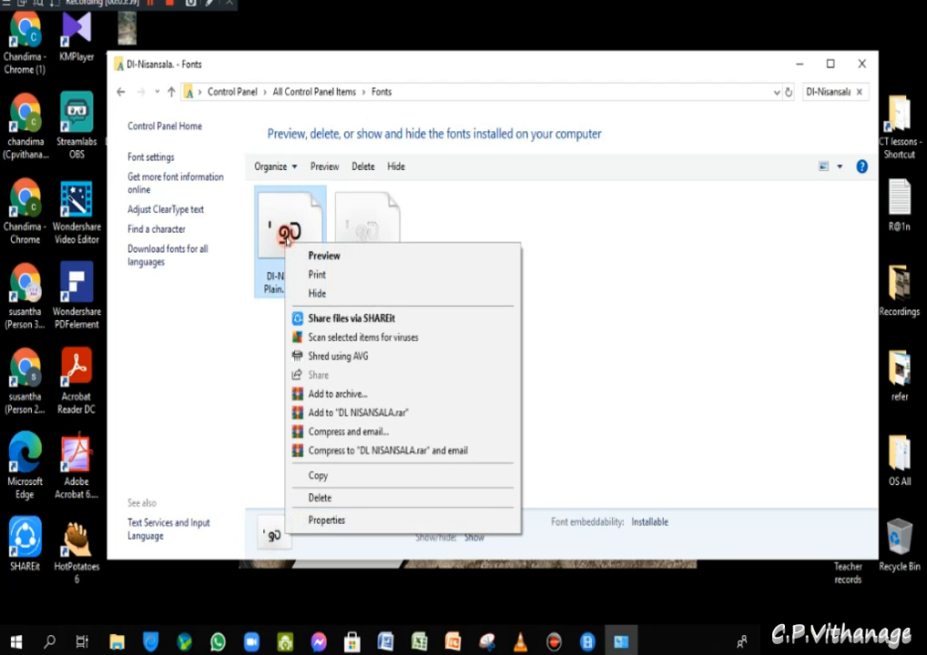
click(310, 483)
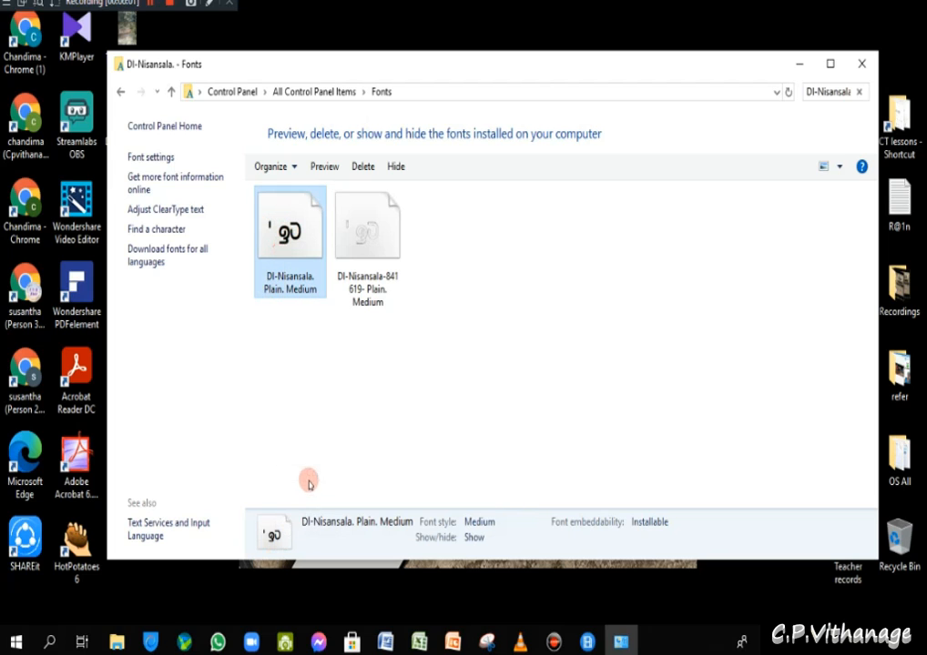
click(115, 643)
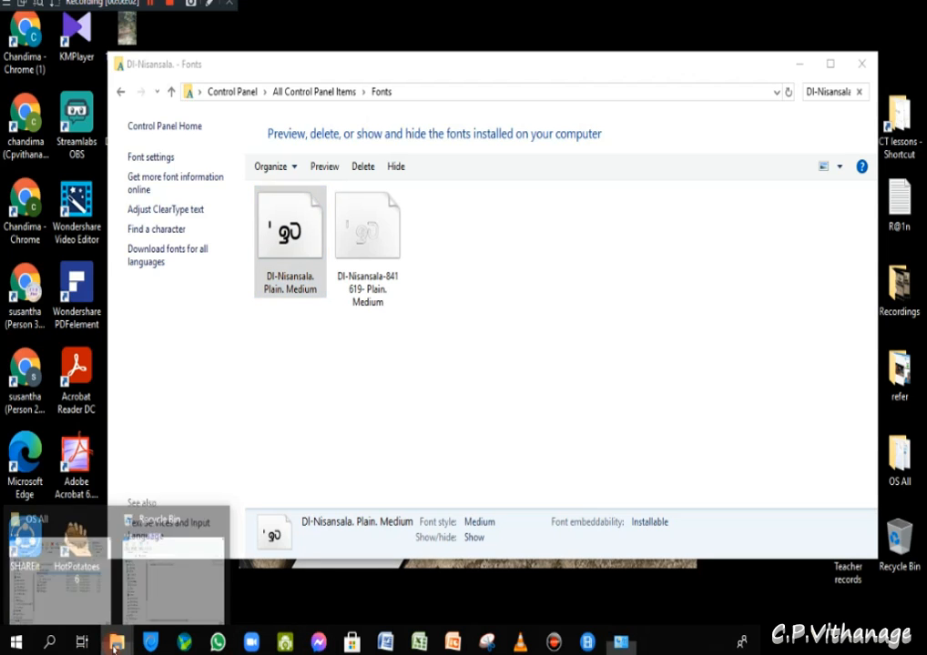
- Paste the copied 96 KB DL Nisansala font file onto USB Drive (G:), then minimize that window
click(159, 580)
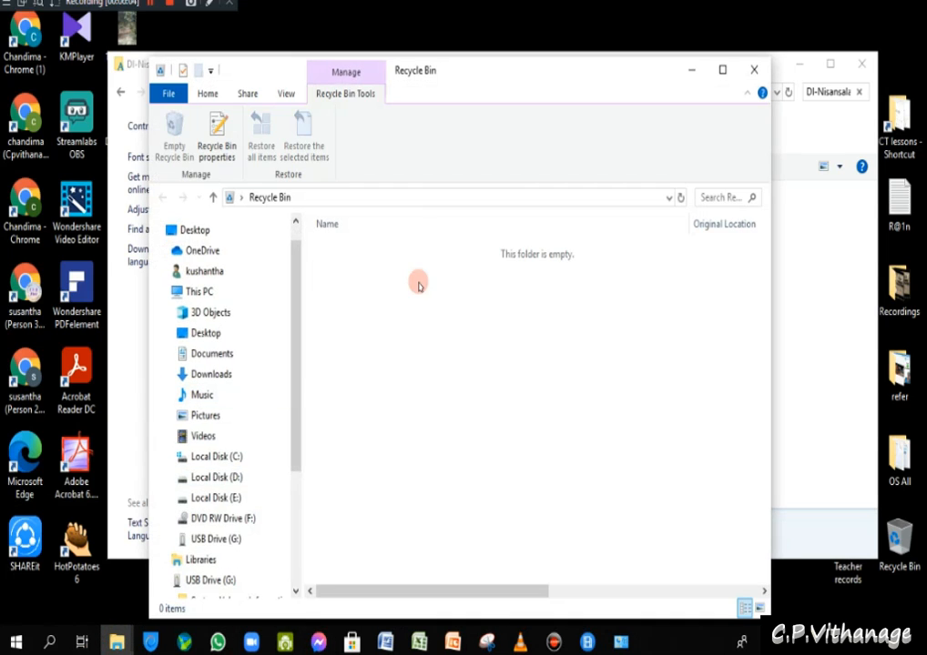
click(216, 540)
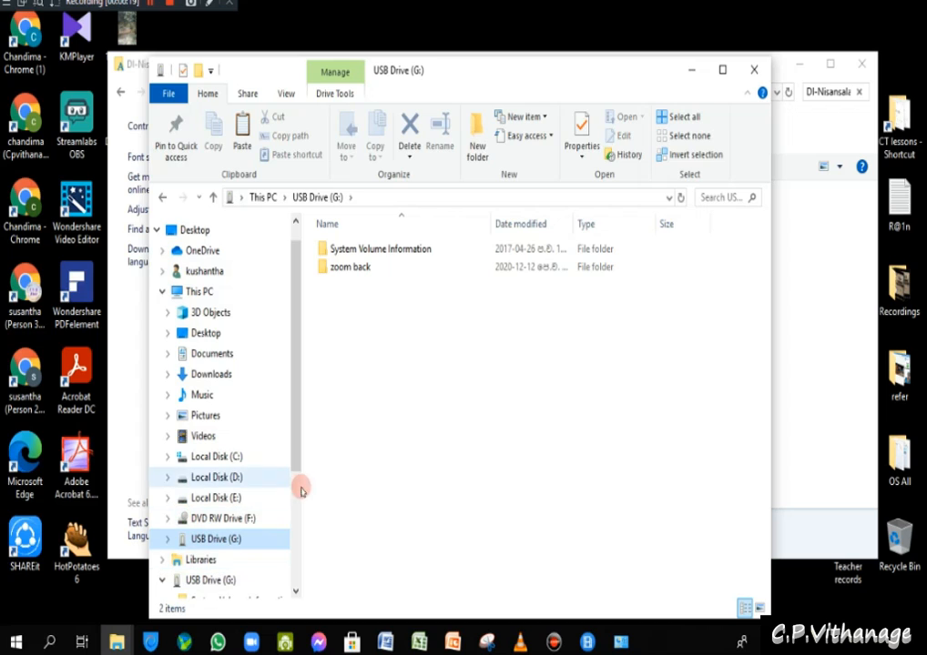
right_click(364, 413)
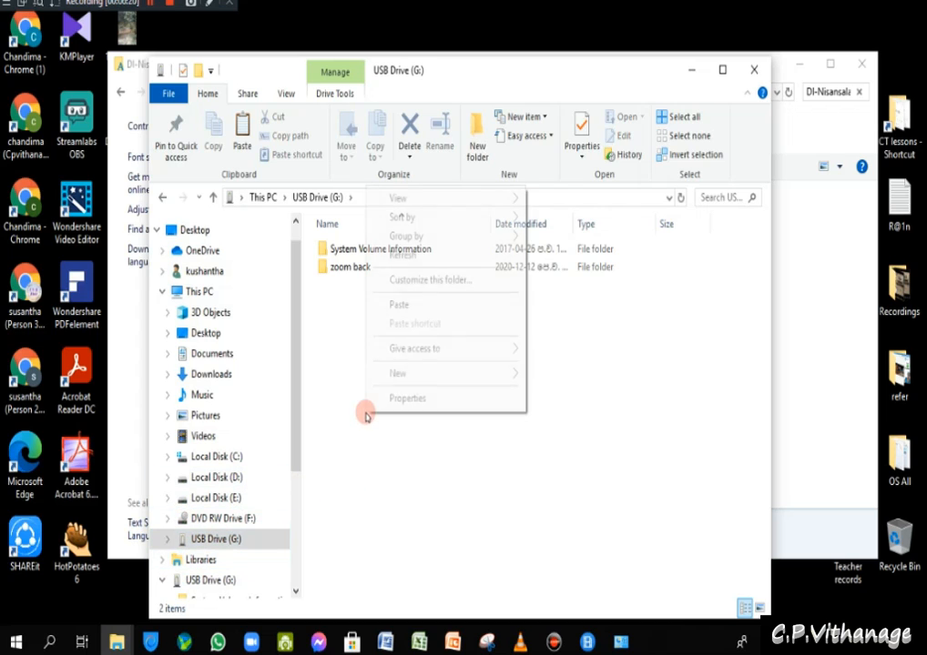
click(401, 307)
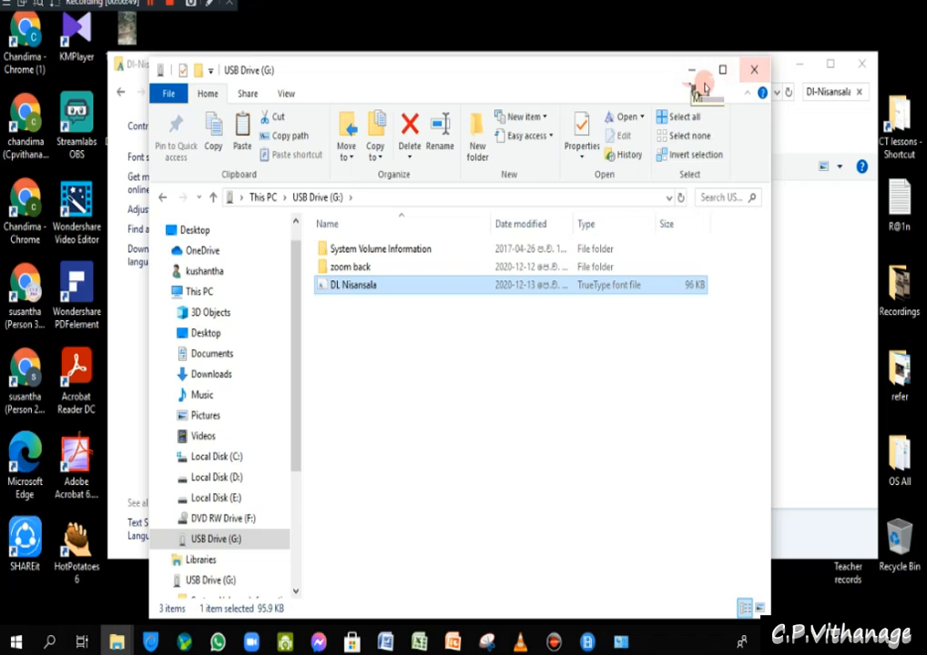
click(692, 73)
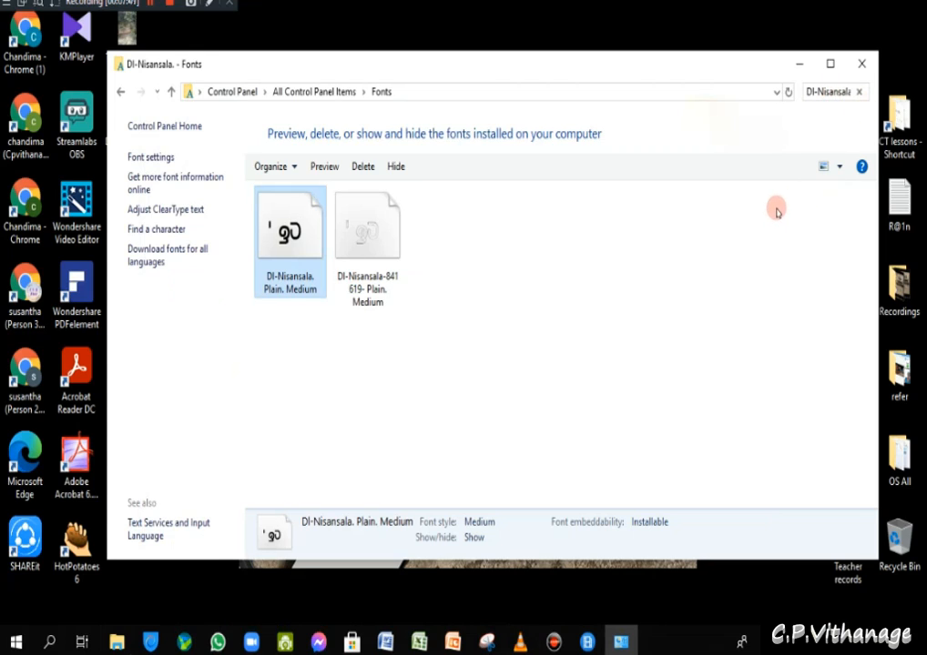
click(158, 231)
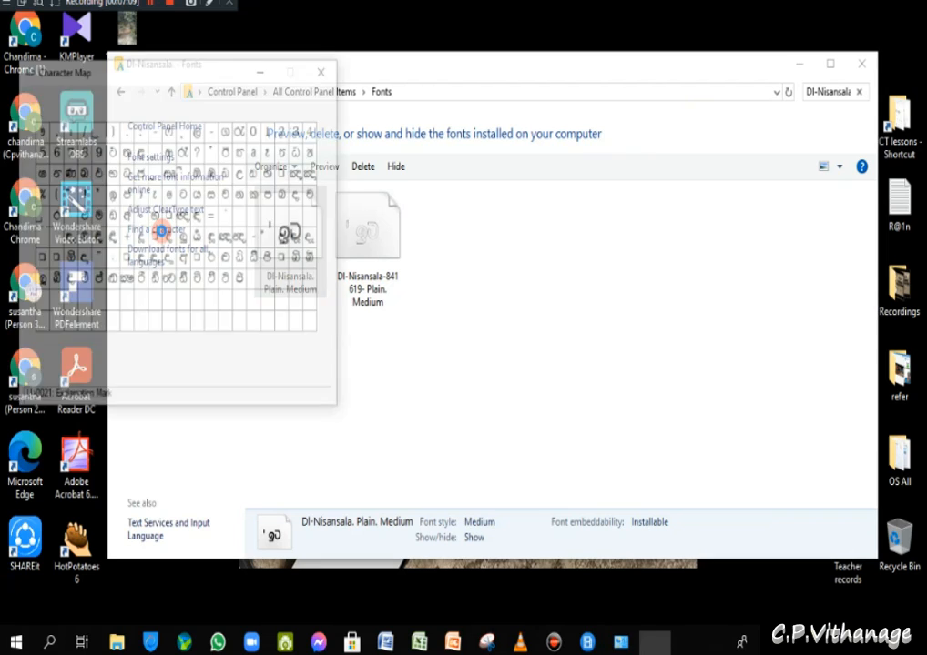
drag(227, 79, 382, 156)
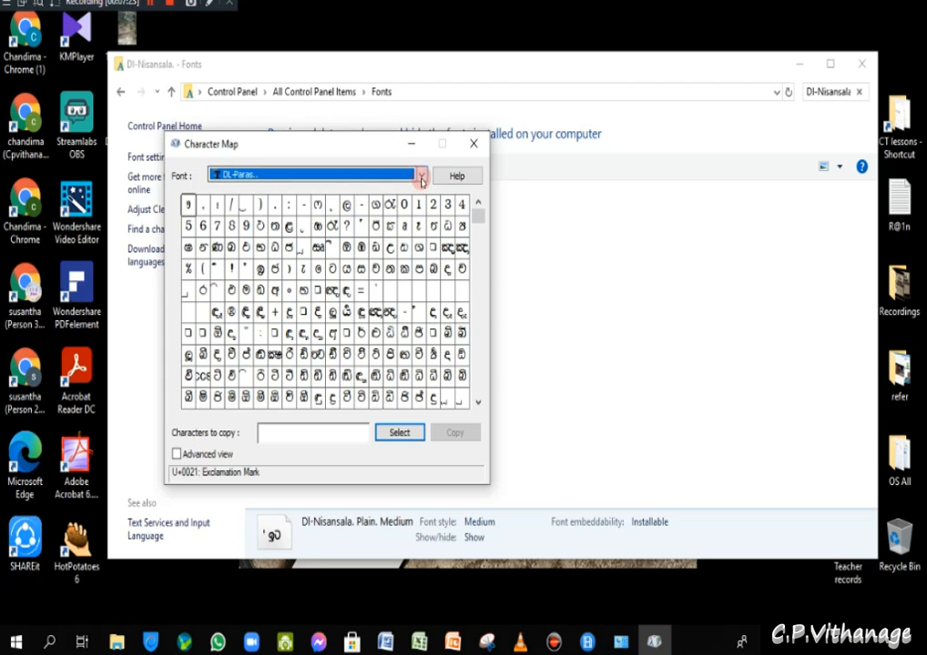
drag(380, 146, 478, 135)
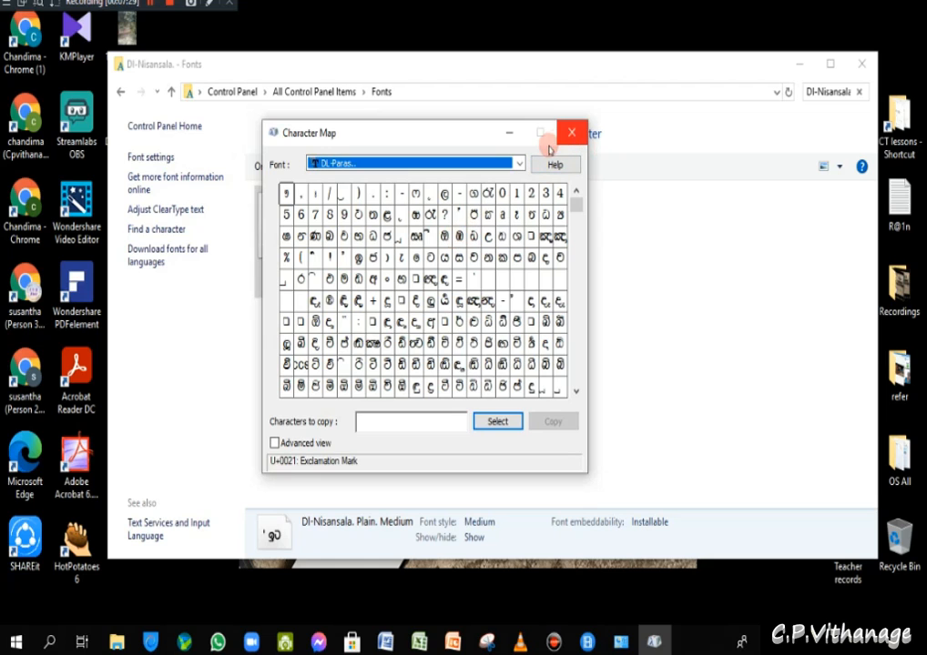
click(570, 137)
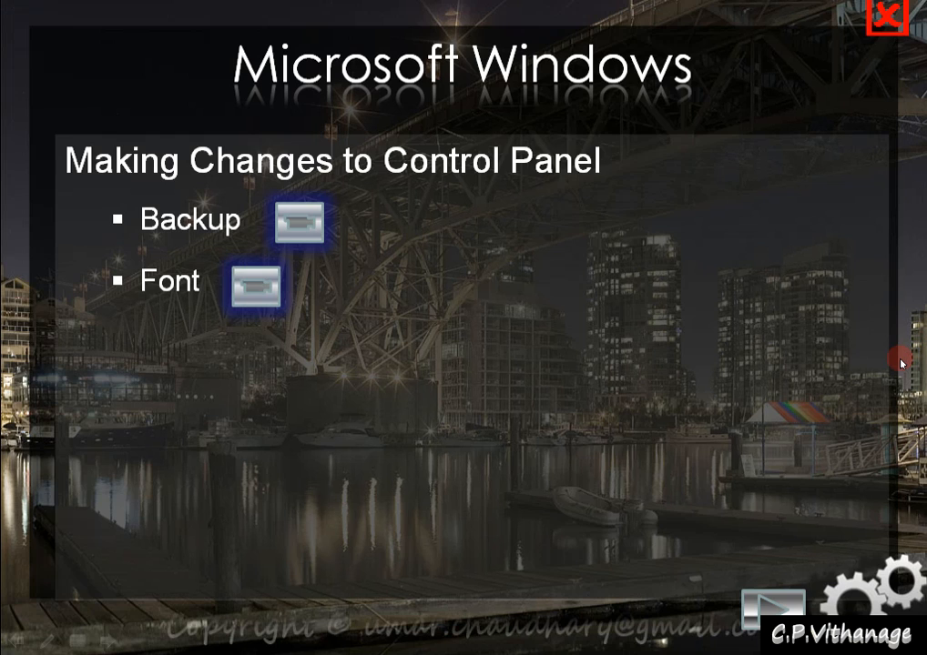
- Advance the slide to show the 'Date and Time and Local Language change' bullet and its button
click(902, 363)
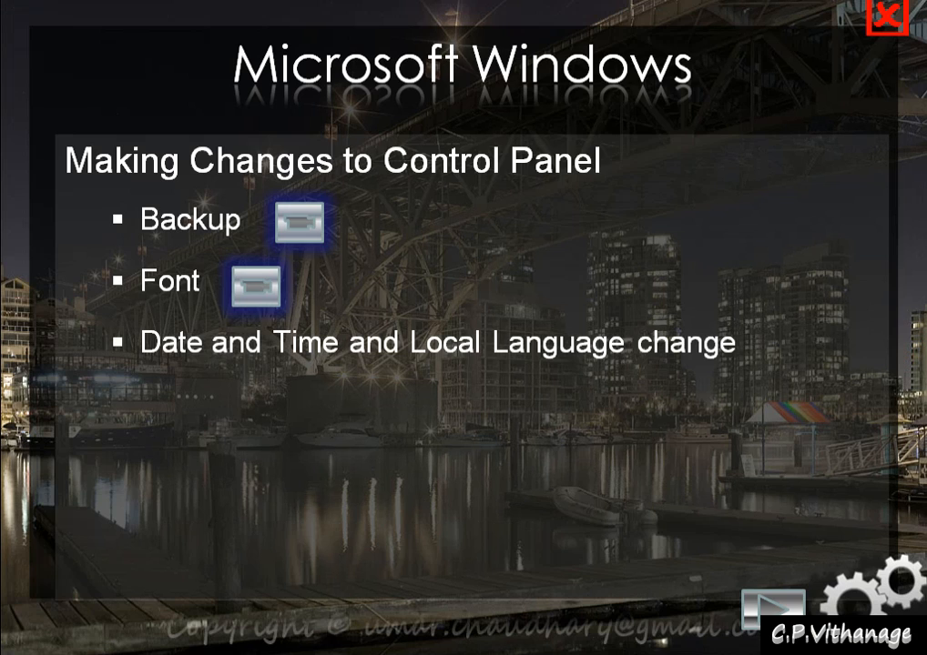
key(Right)
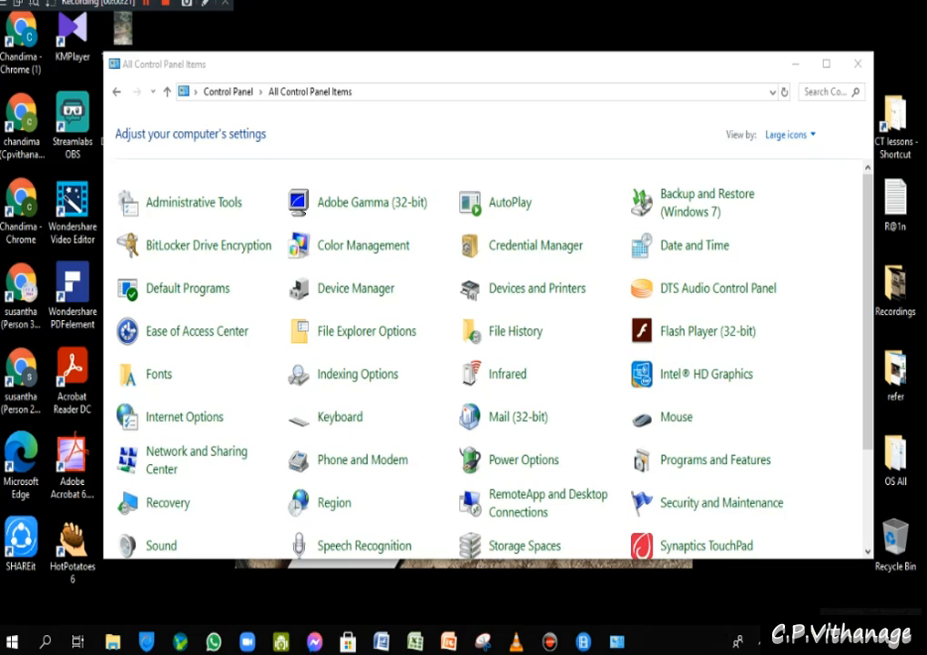
- Switch the Control Panel view to Category
right_click(724, 642)
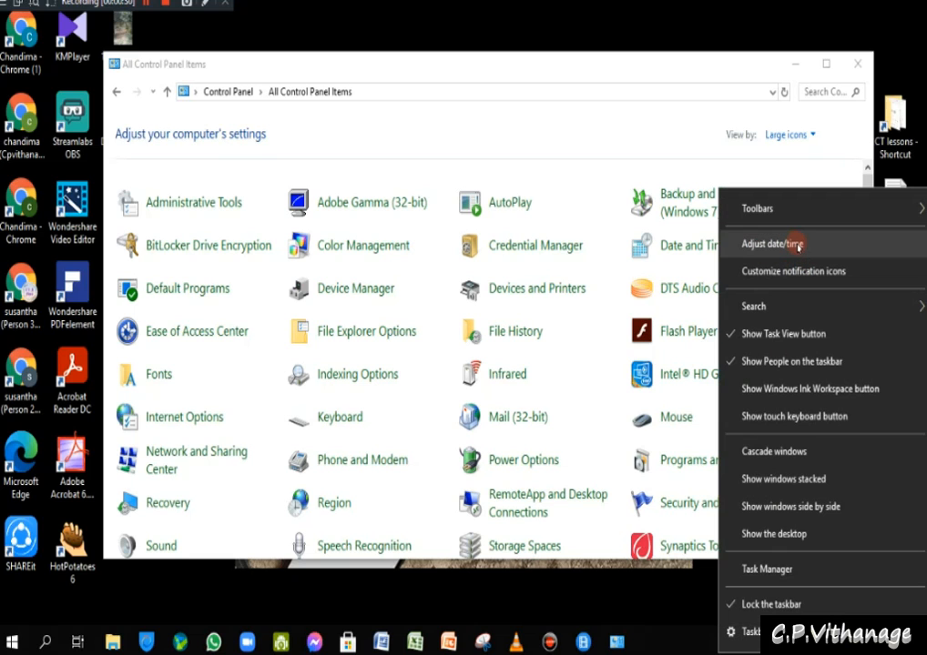
click(635, 611)
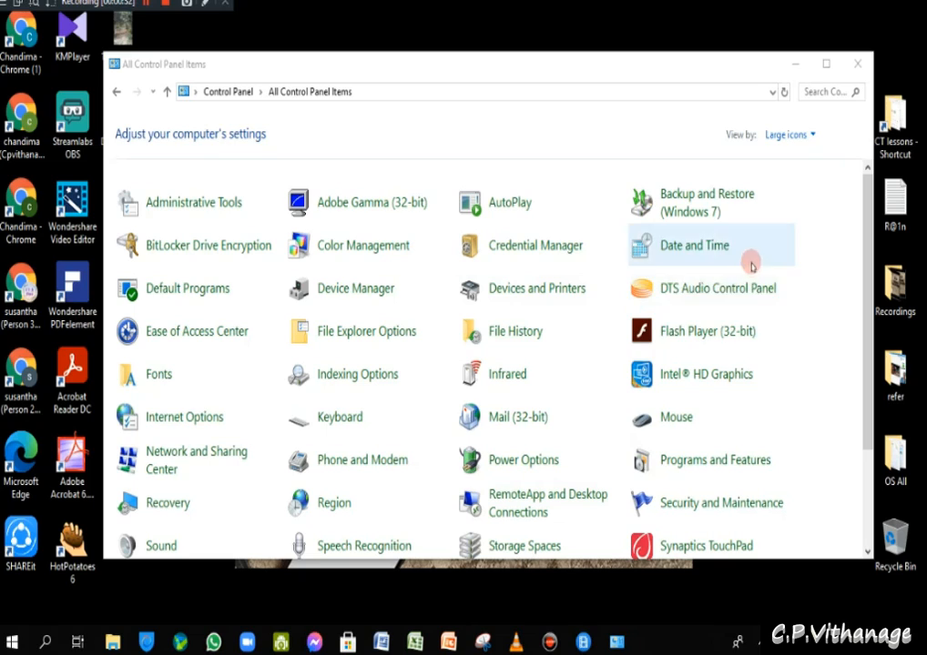
click(811, 137)
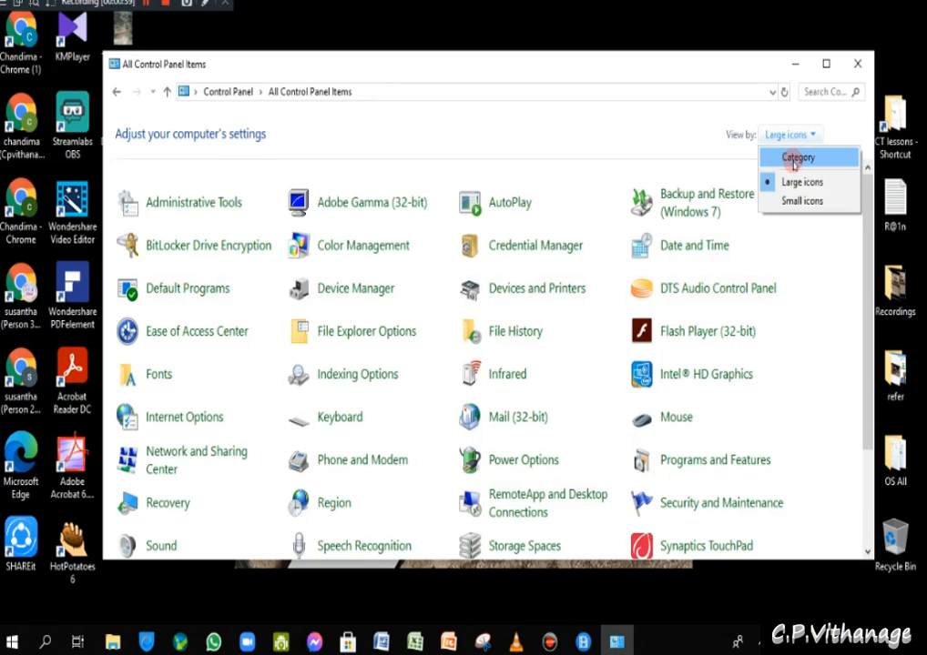
click(796, 158)
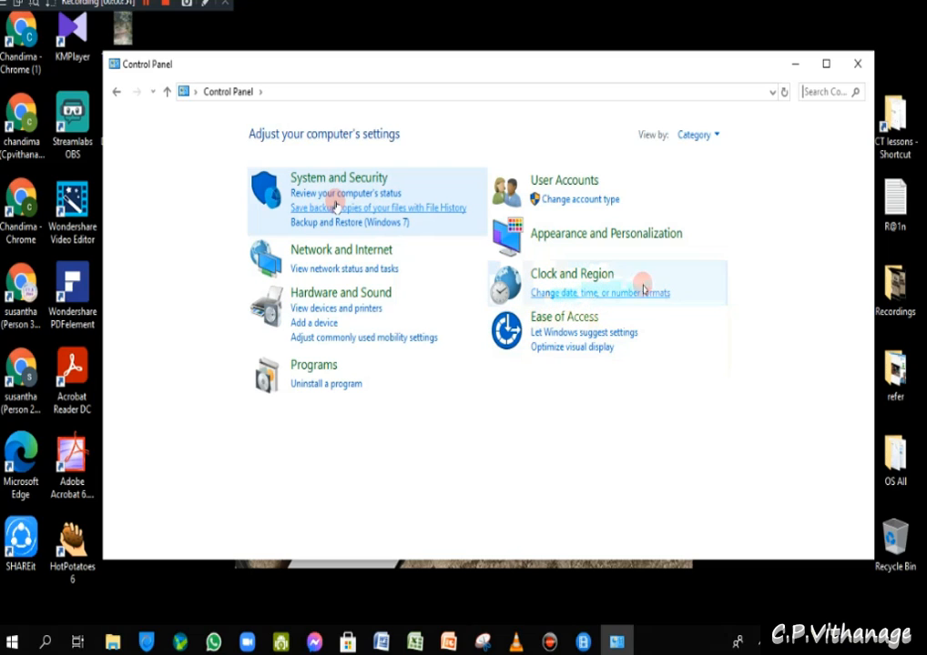
- Change the view back to Large icons, then to Small icons
click(706, 136)
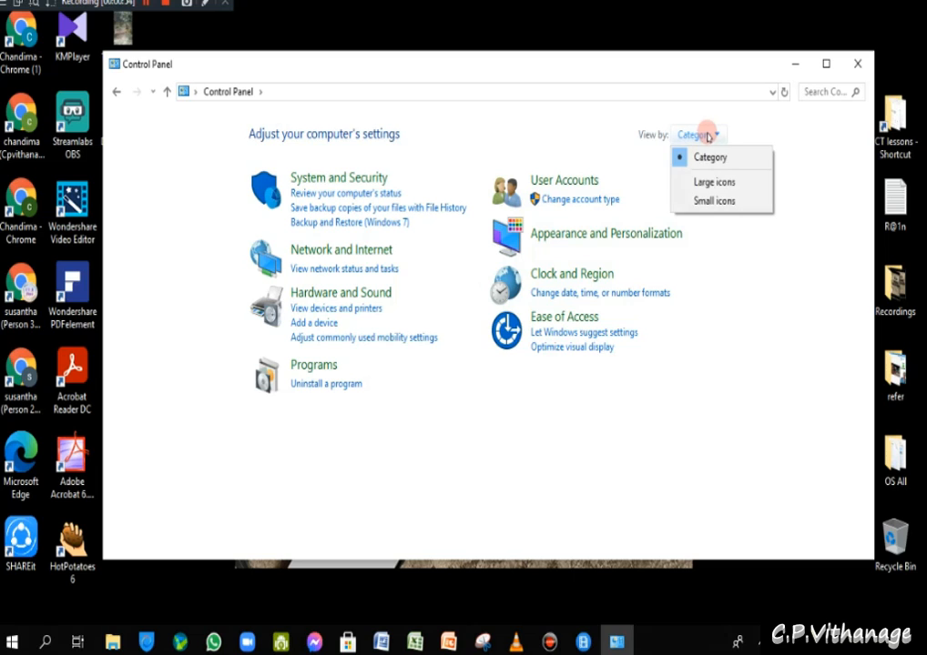
click(714, 182)
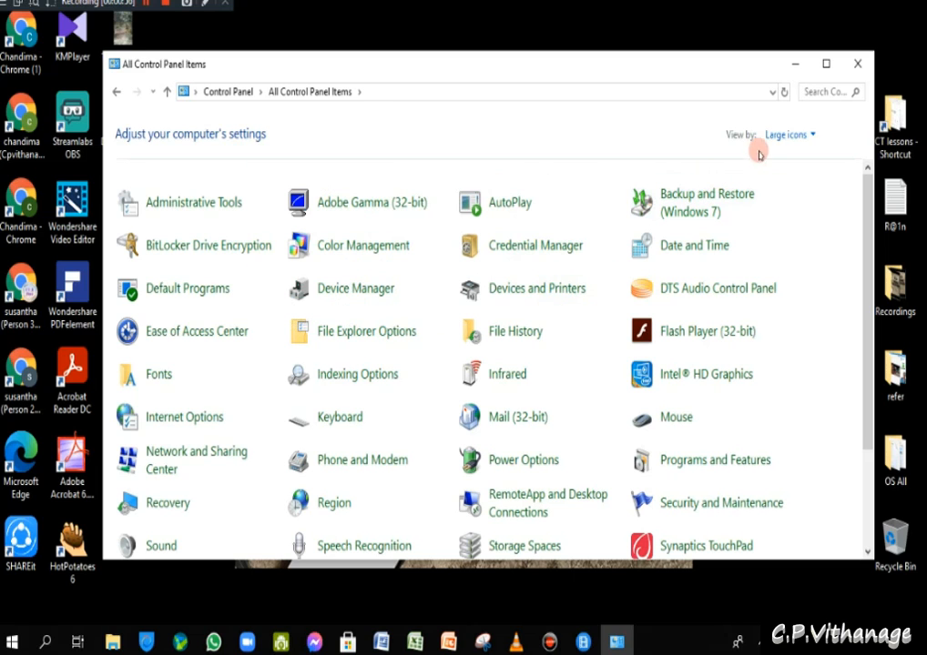
click(785, 134)
click(788, 200)
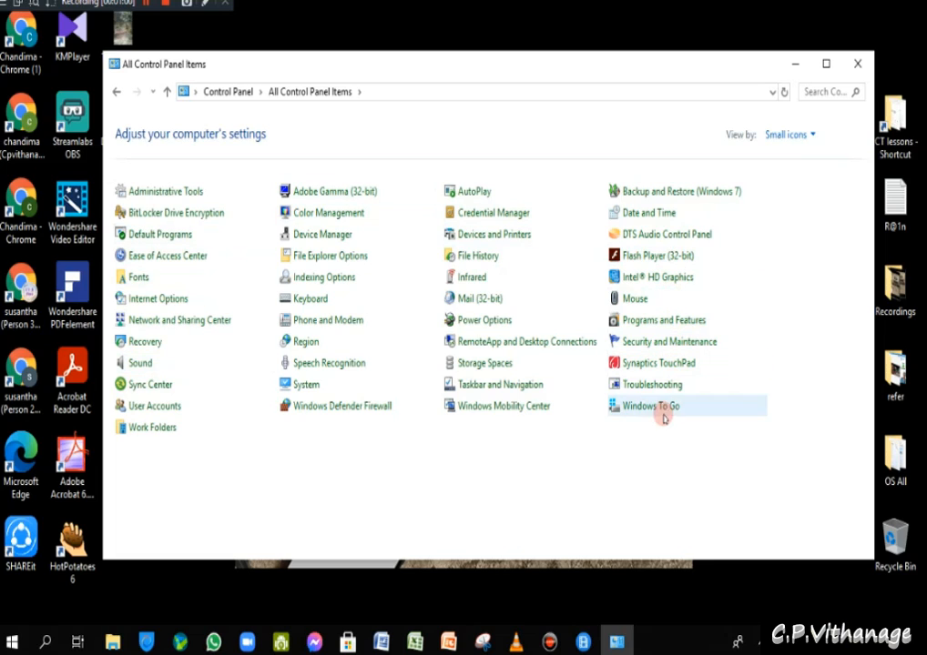
- Open Date and Time, center the dialog, and browse the available time zones
click(644, 215)
drag(248, 56, 508, 61)
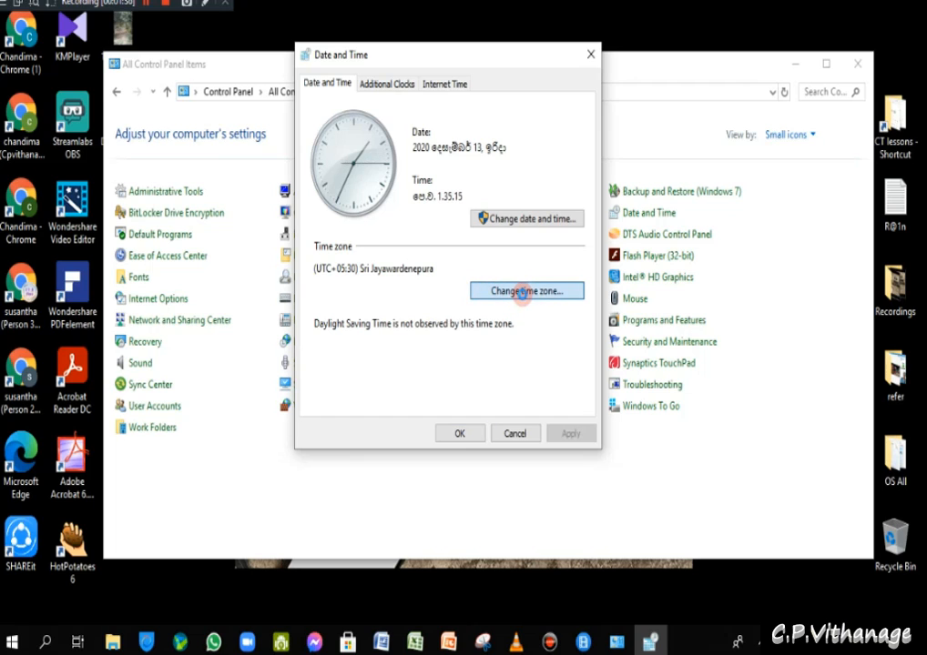
click(523, 296)
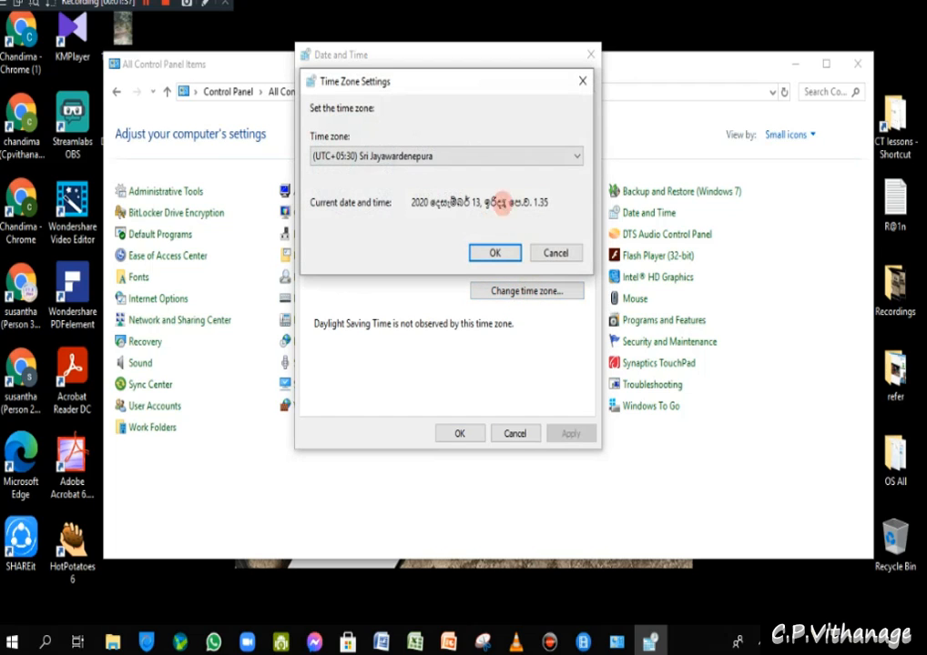
click(518, 158)
scroll(510, 164, up, 3)
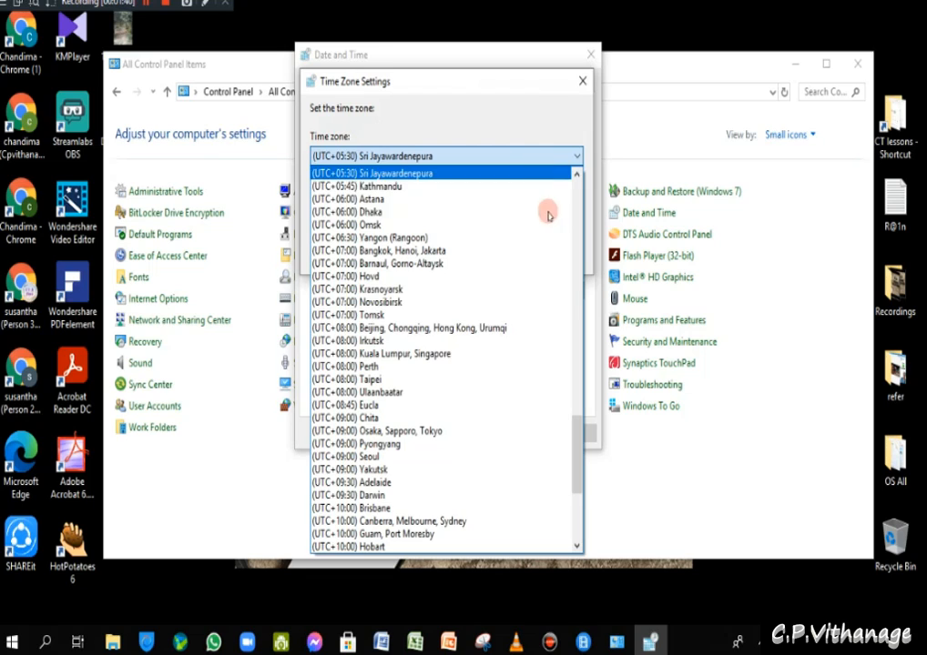
- Keep the UTC+05:30 Sri Jayawardenepura time zone and leave the date and time settings unchanged
click(580, 83)
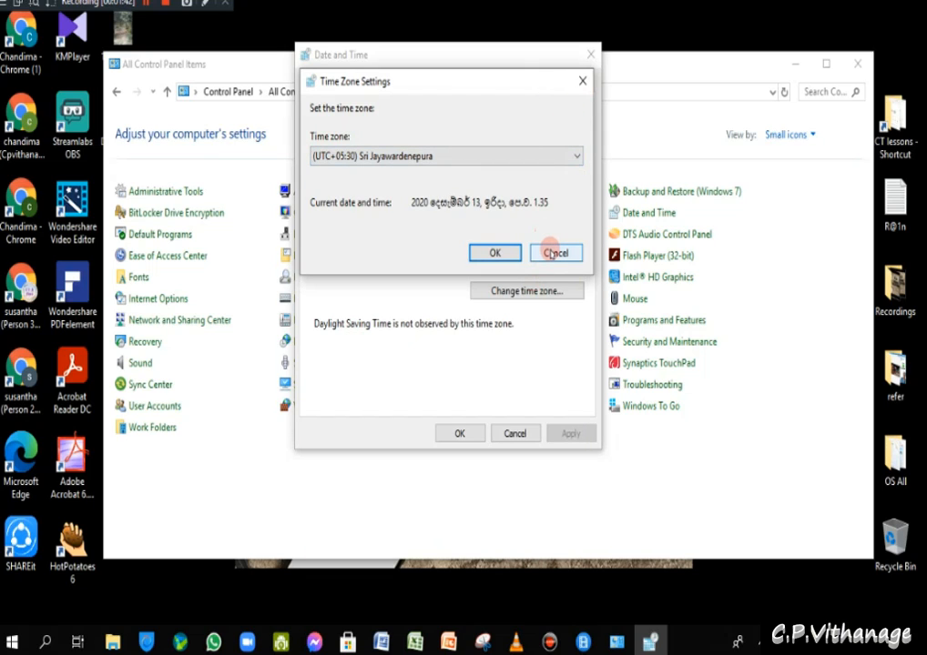
click(549, 254)
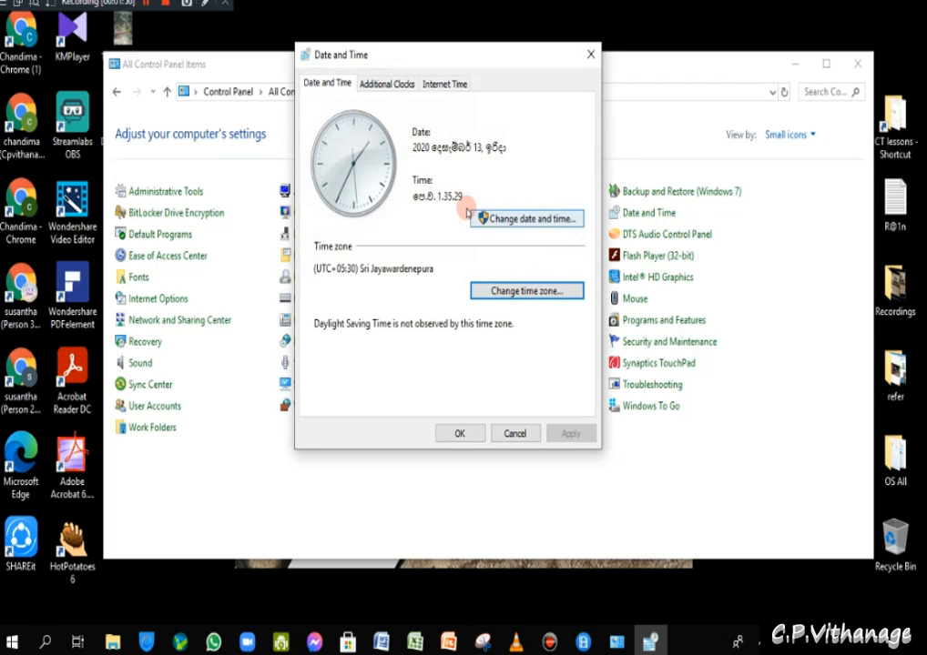
click(512, 223)
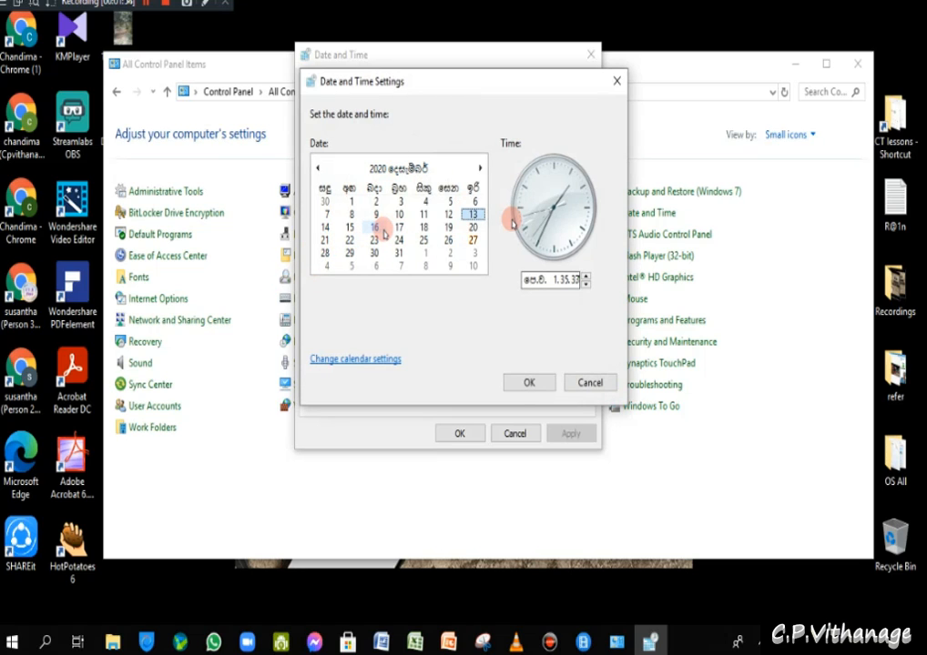
click(617, 81)
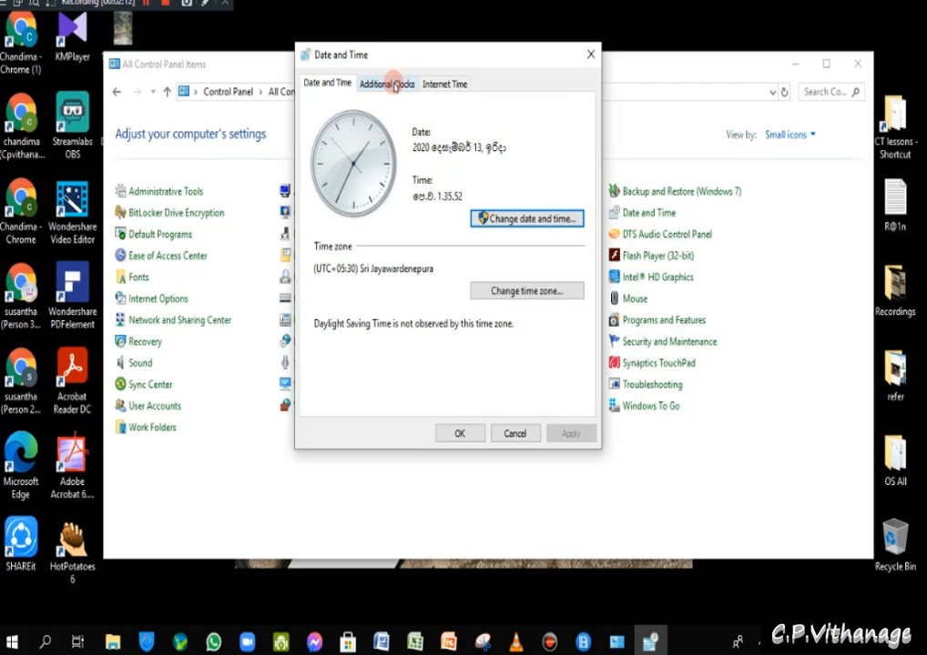
- Show an additional clock set to (UTC+06:00) Astana and move on to Internet Time settings
click(395, 85)
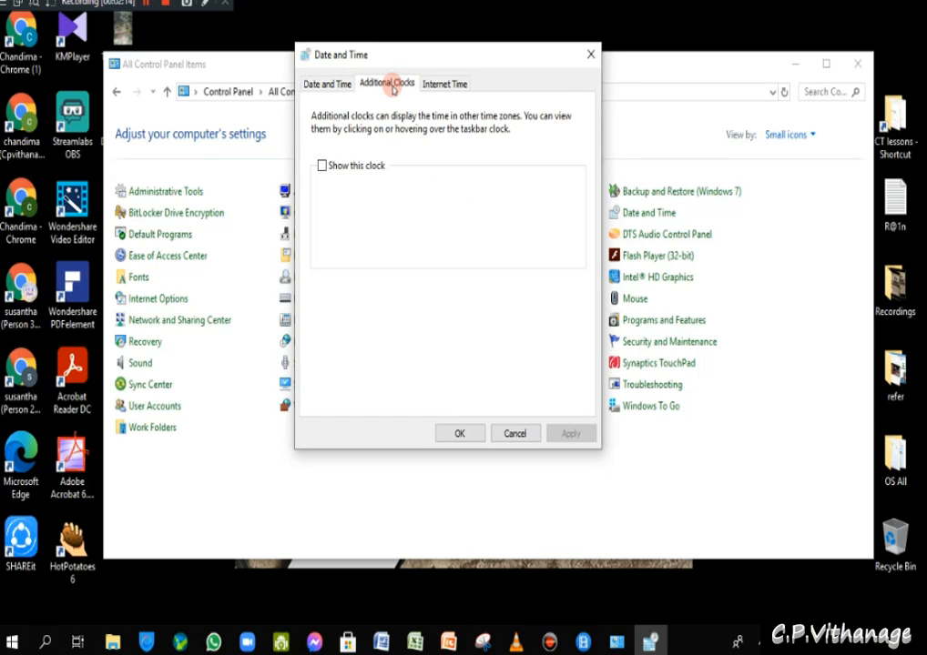
click(323, 167)
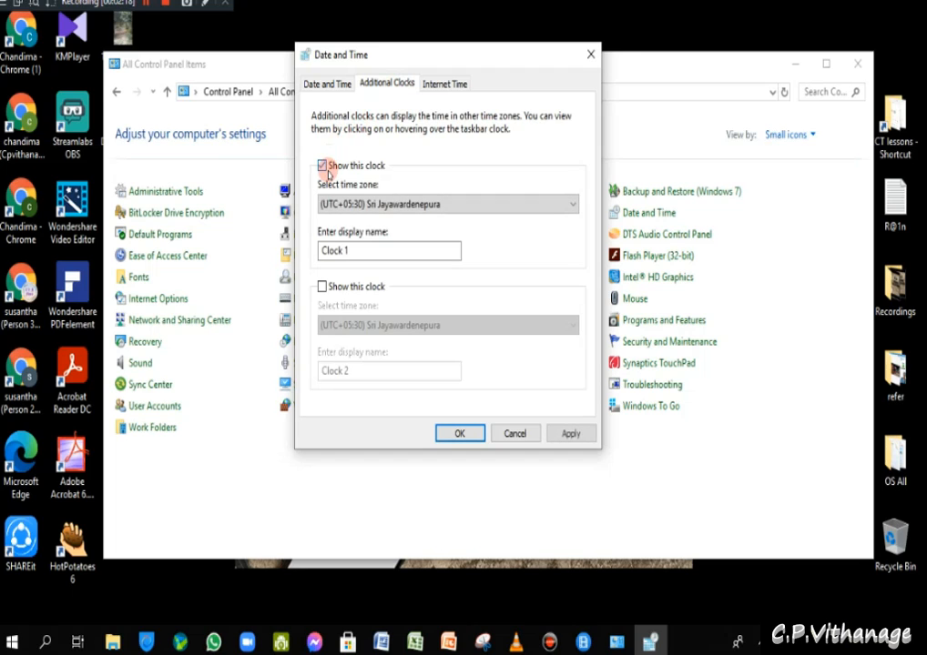
click(528, 204)
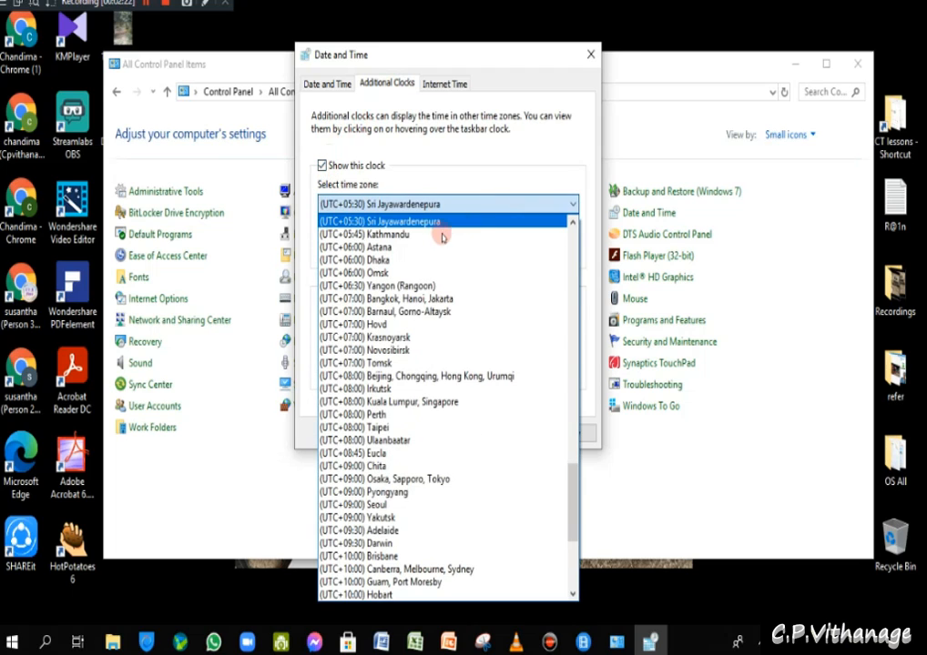
click(430, 247)
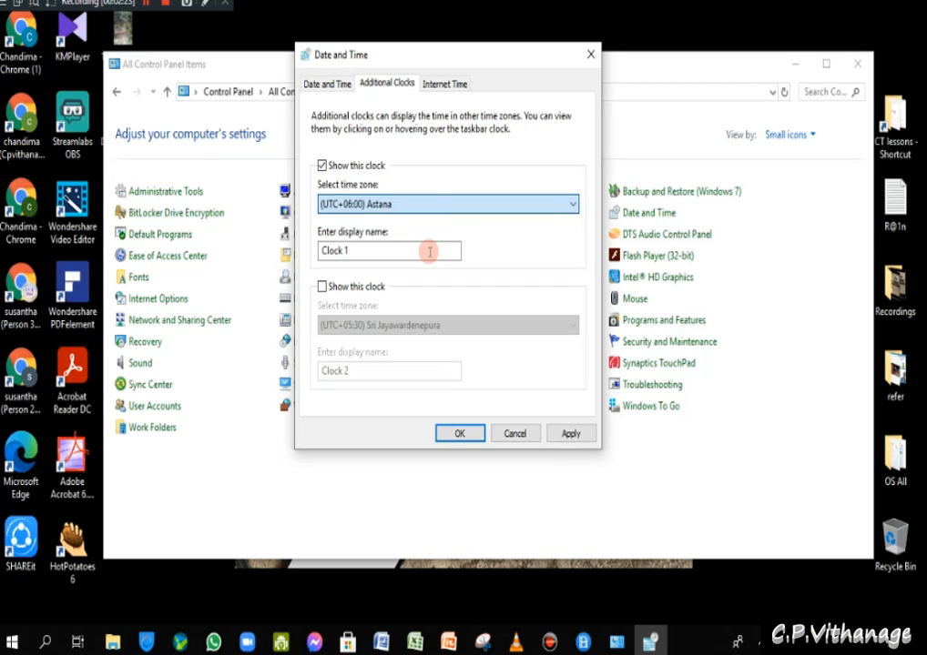
click(429, 252)
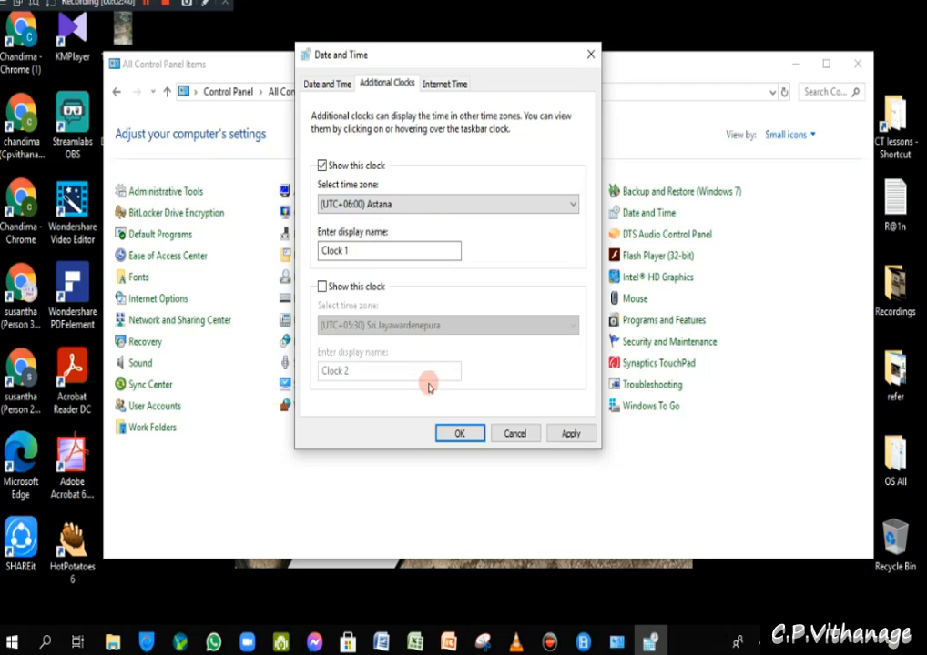
click(436, 84)
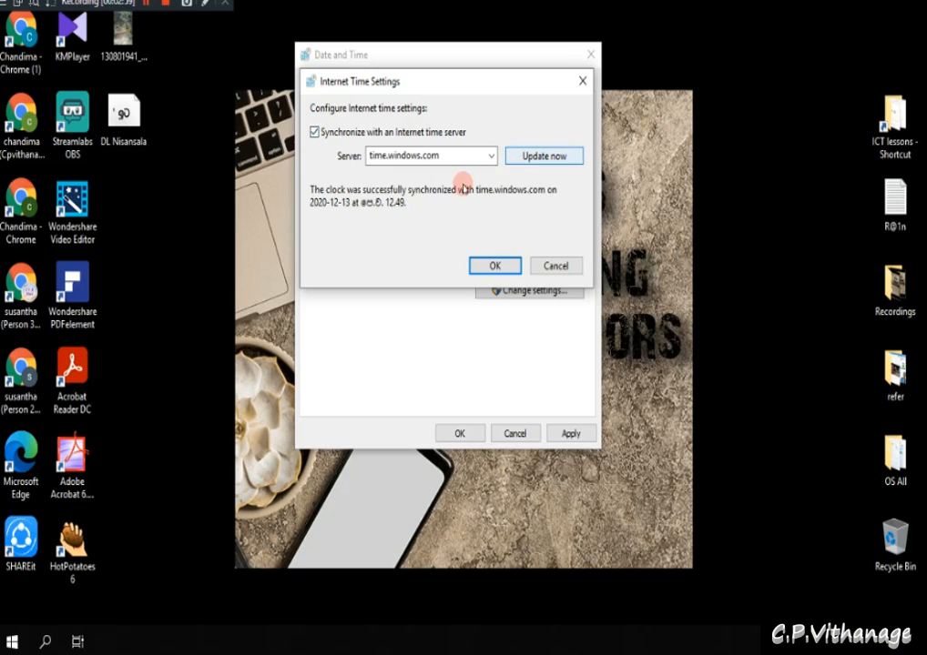
- Cancel Internet Time Settings, apply the Date and Time changes, and close the dialog
click(559, 266)
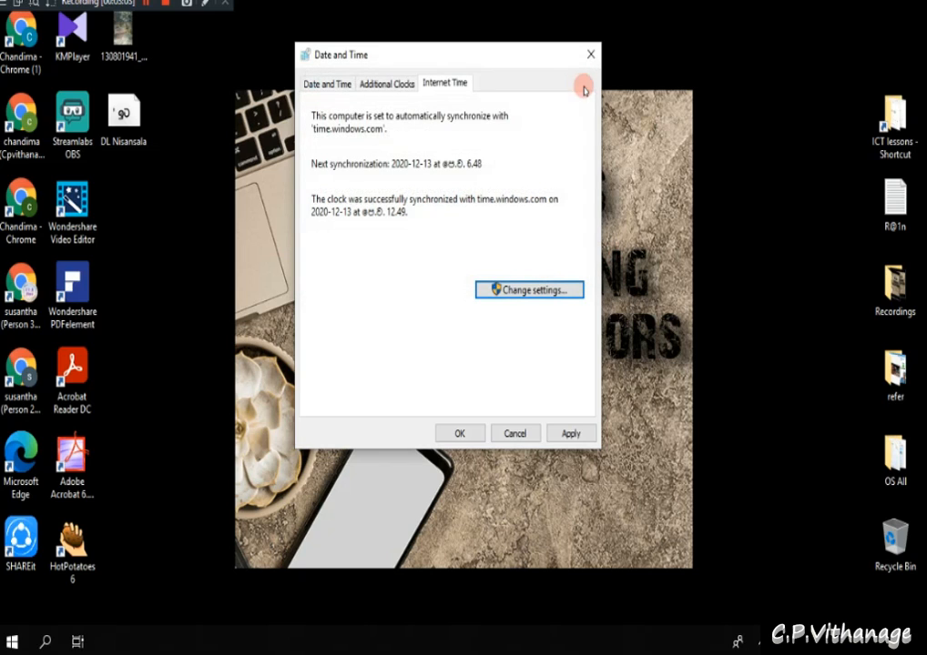
click(570, 437)
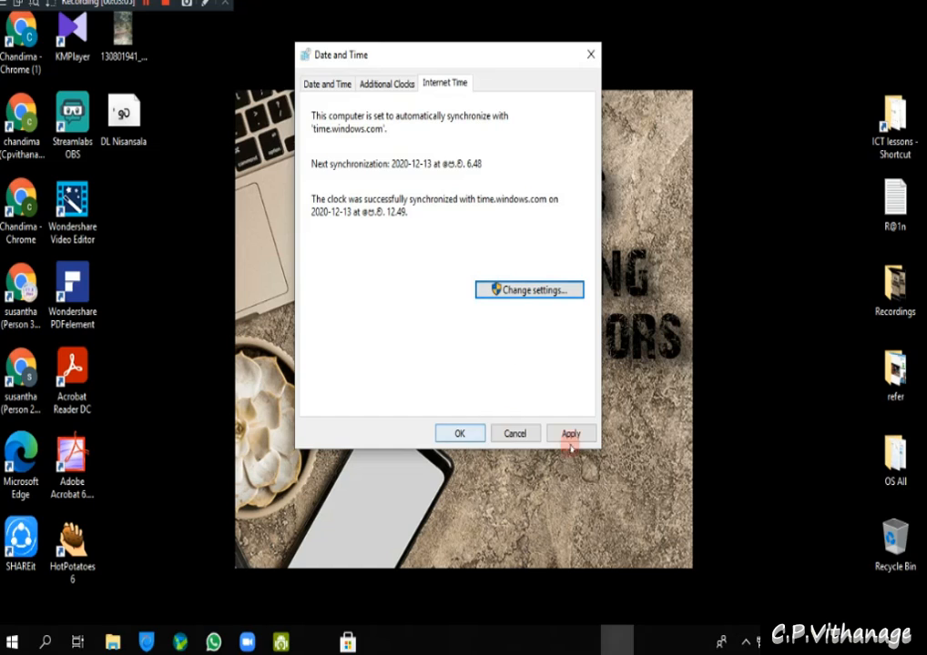
click(515, 434)
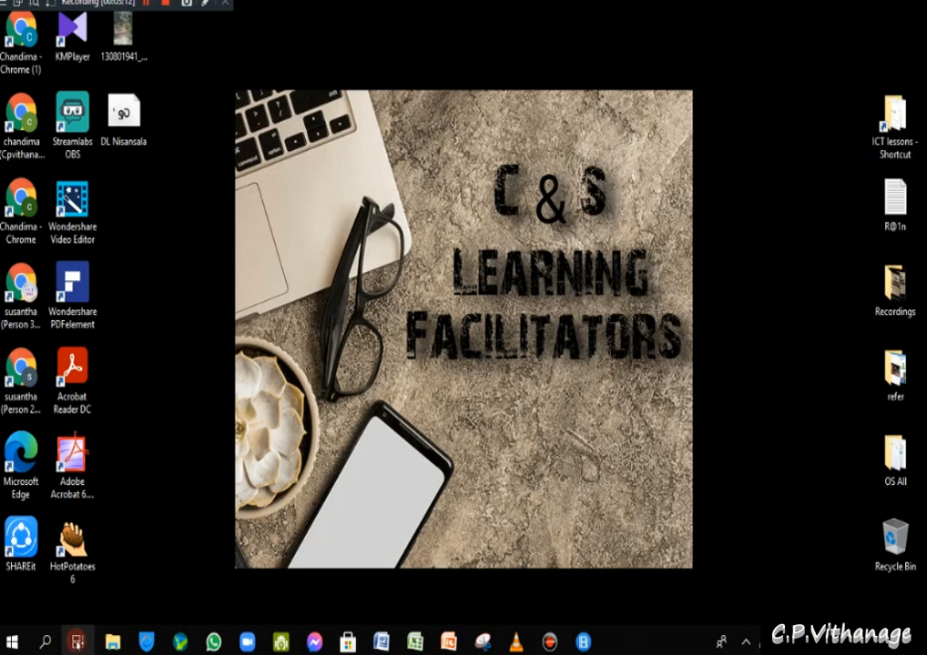
- Search 'con' from the taskbar and open Control Panel from the results
click(45, 643)
text(con)
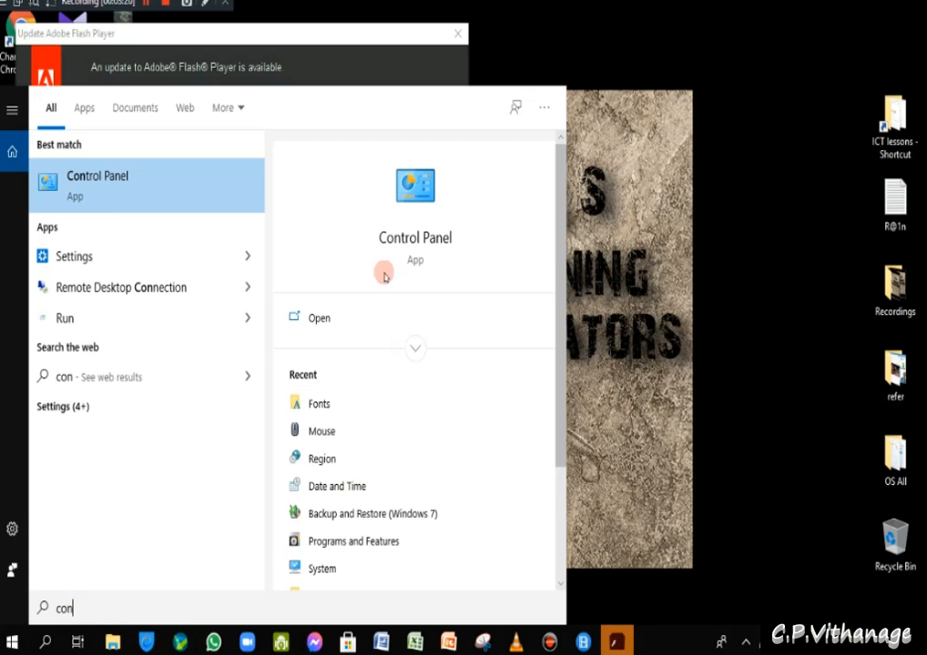
click(407, 208)
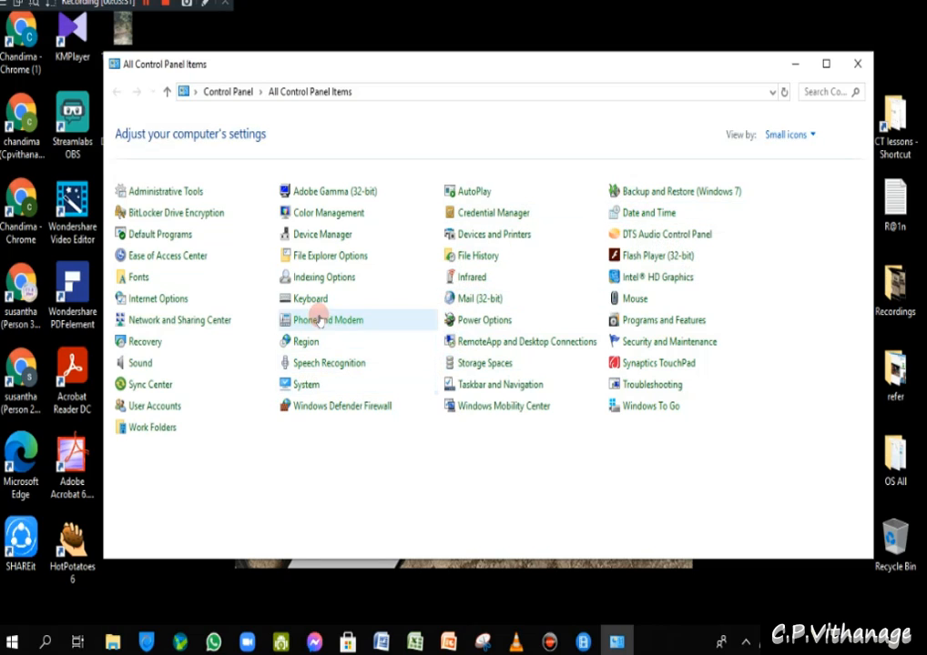
- Open Region, keep the Sinhala (Sri Lanka) format, and launch Language preferences
click(305, 343)
drag(280, 87, 573, 96)
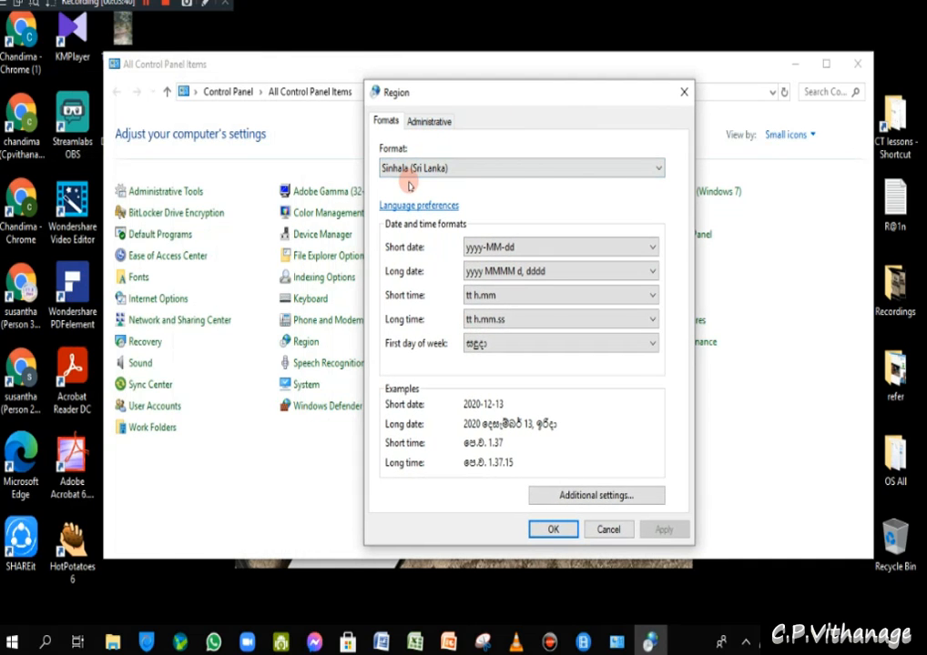
click(458, 168)
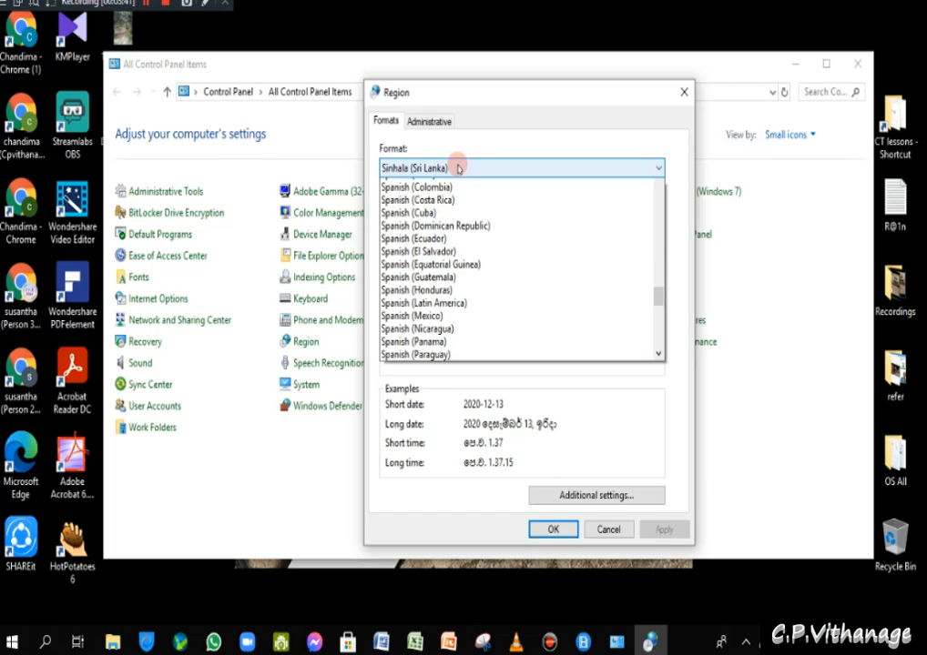
click(635, 150)
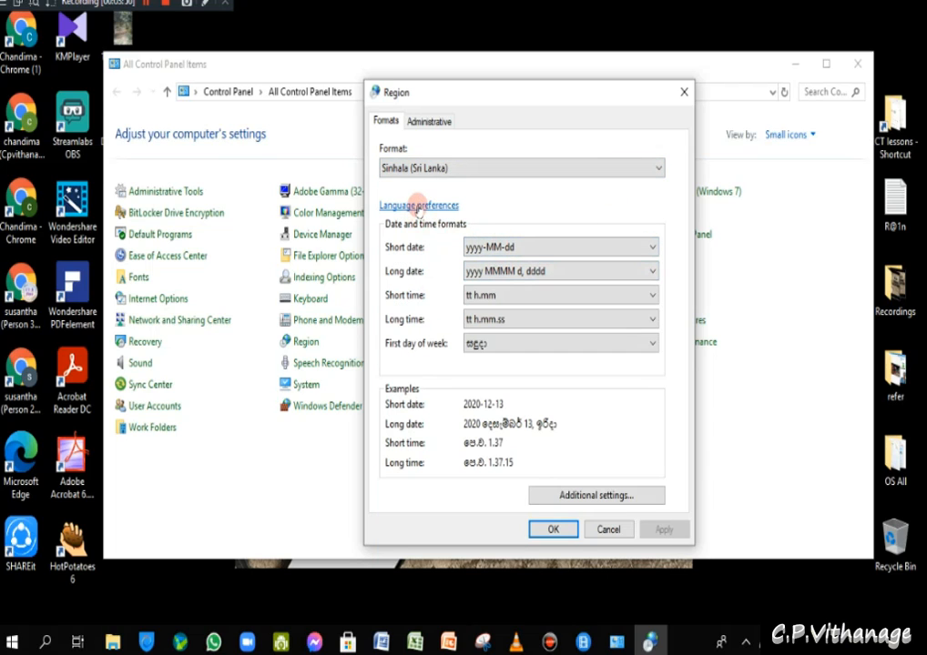
click(417, 206)
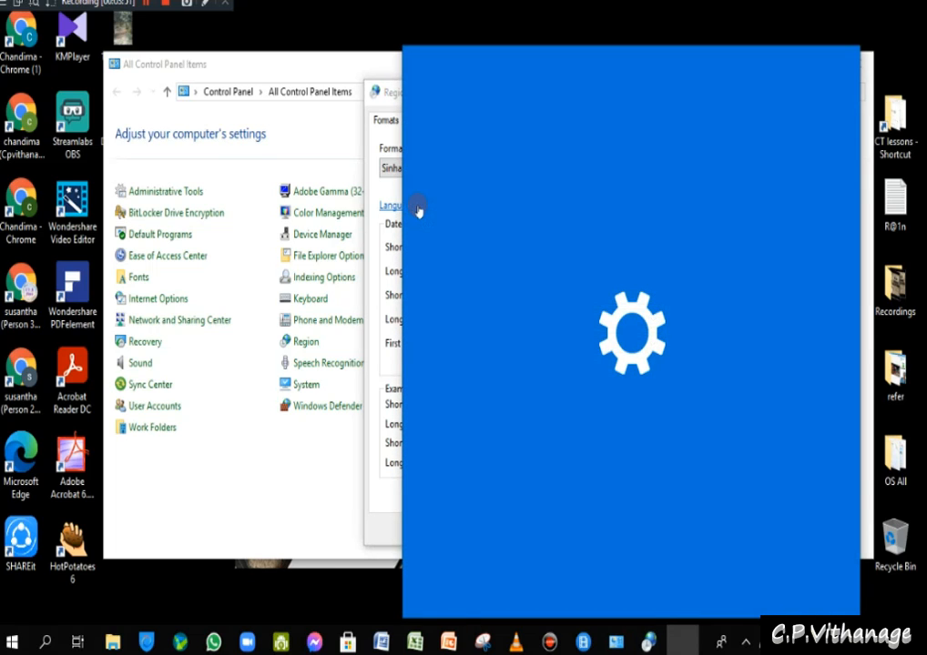
- Look over the Windows display language choices, keep English (United States), and close Settings
click(374, 163)
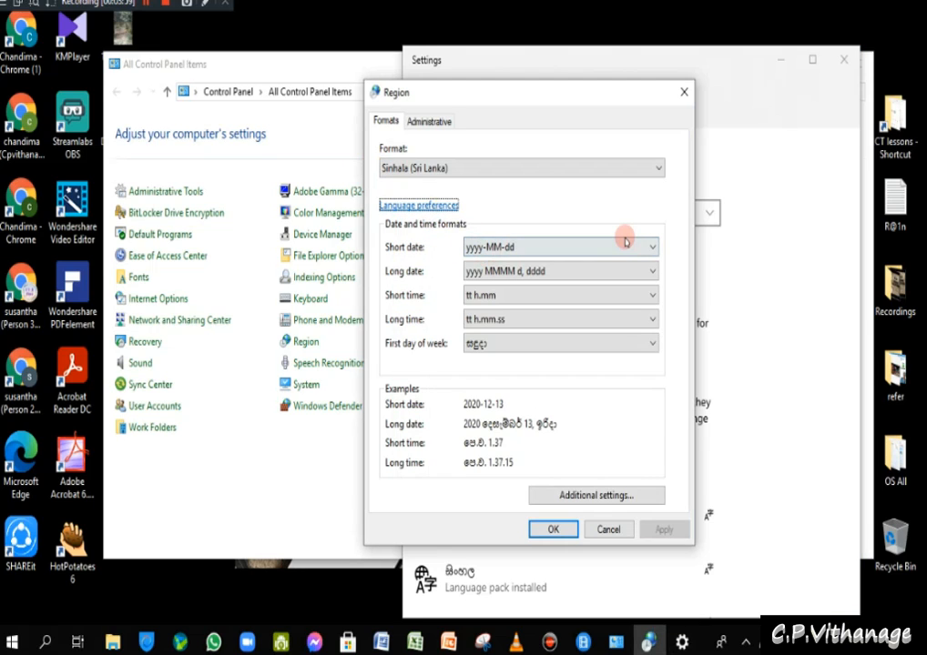
click(796, 114)
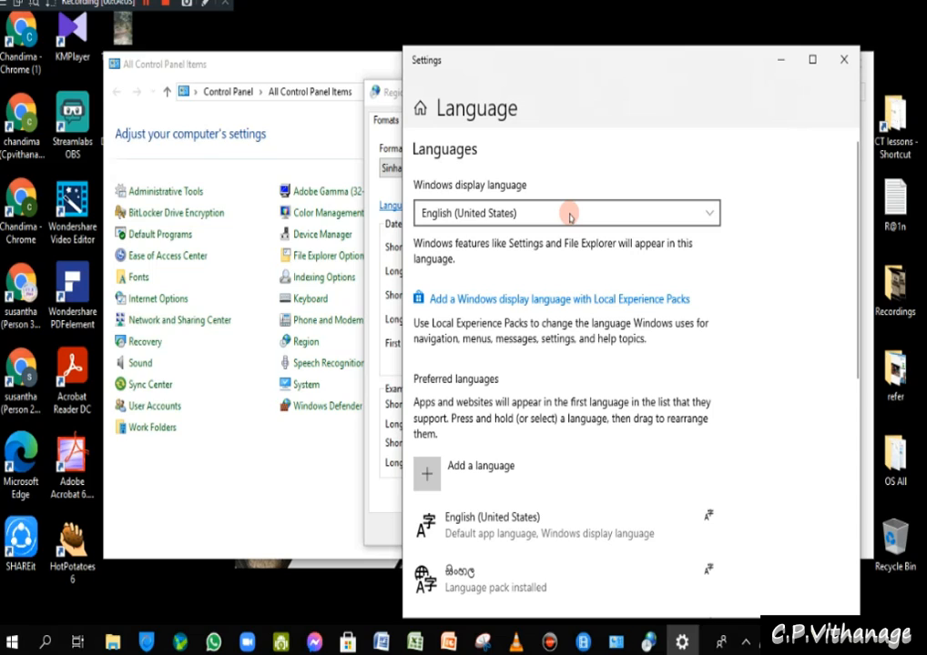
click(705, 214)
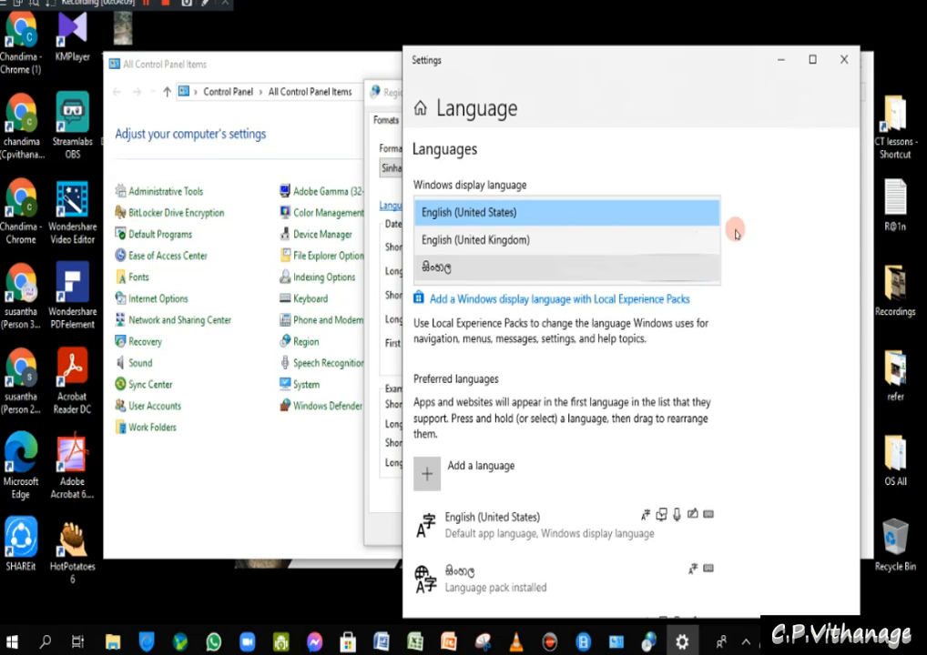
click(800, 228)
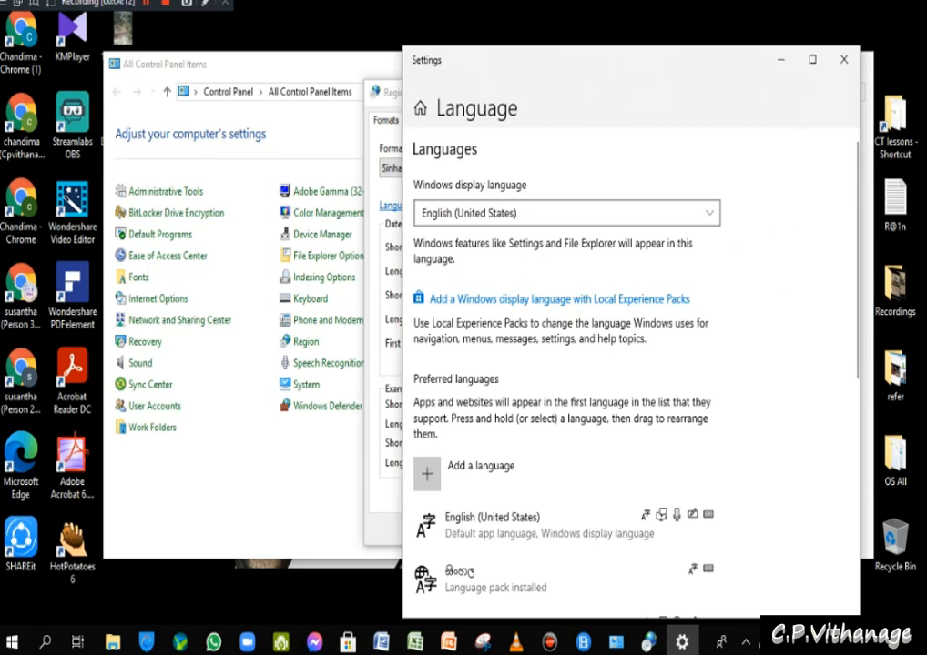
click(845, 62)
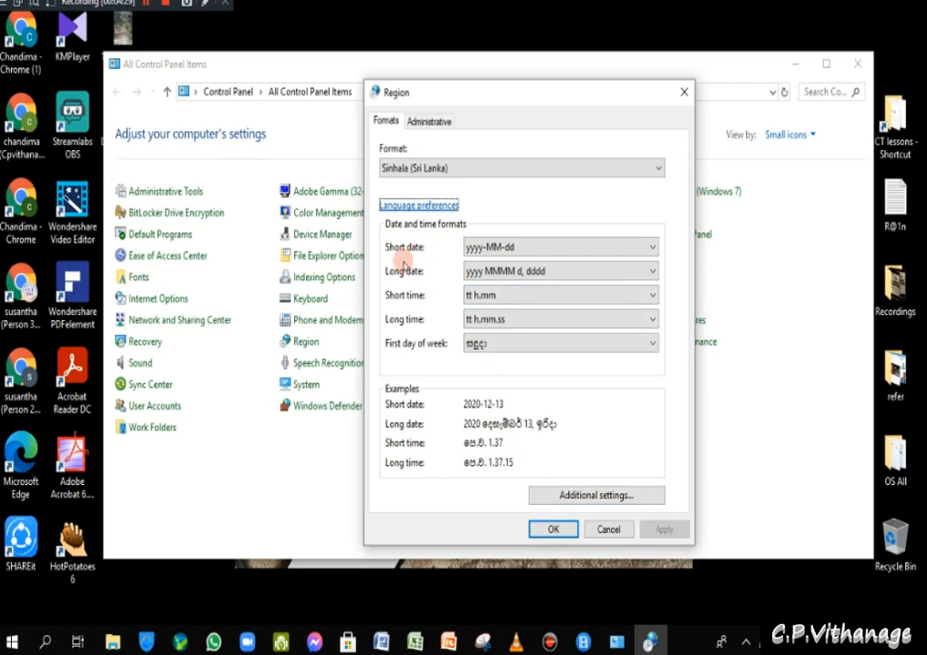
click(650, 248)
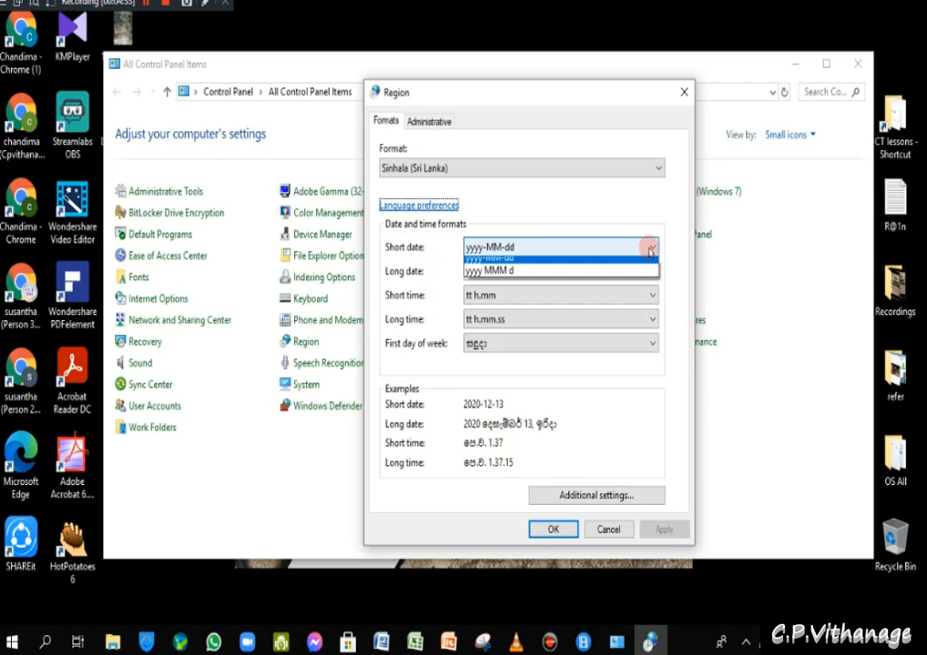
click(650, 249)
click(650, 248)
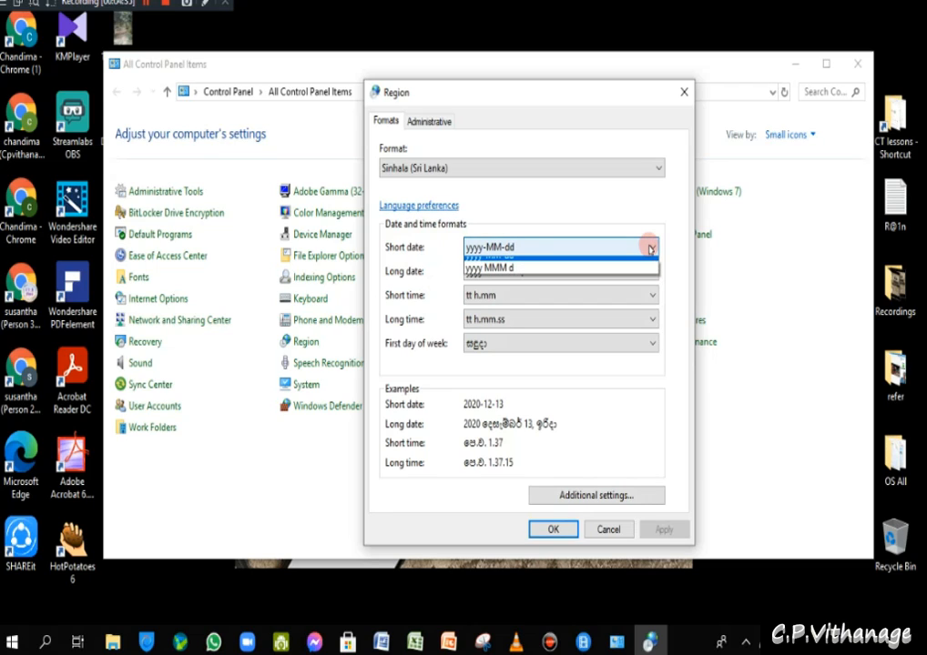
click(650, 248)
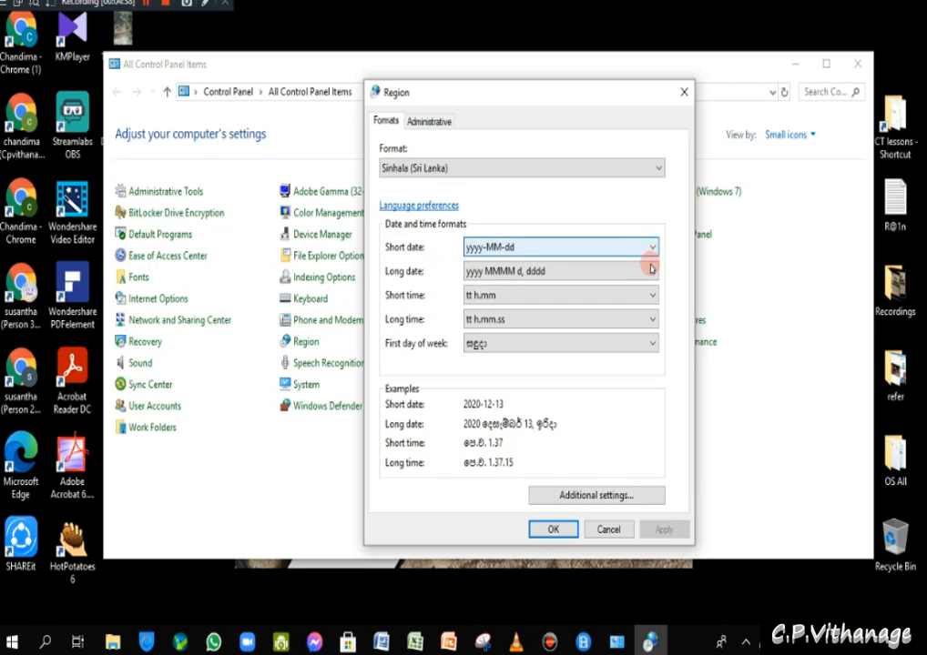
click(651, 270)
click(651, 271)
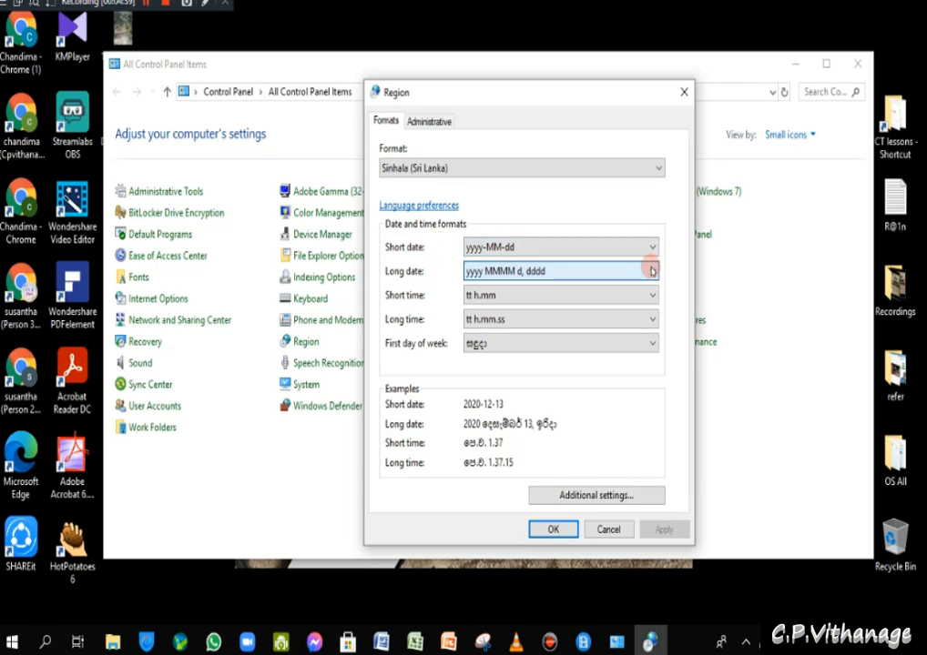
click(652, 295)
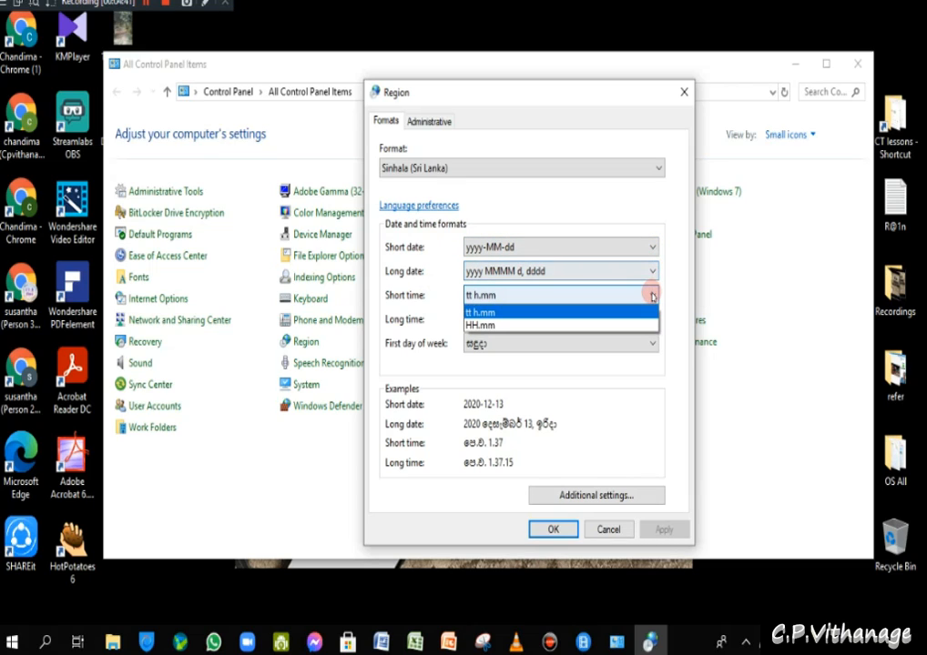
click(652, 295)
click(646, 318)
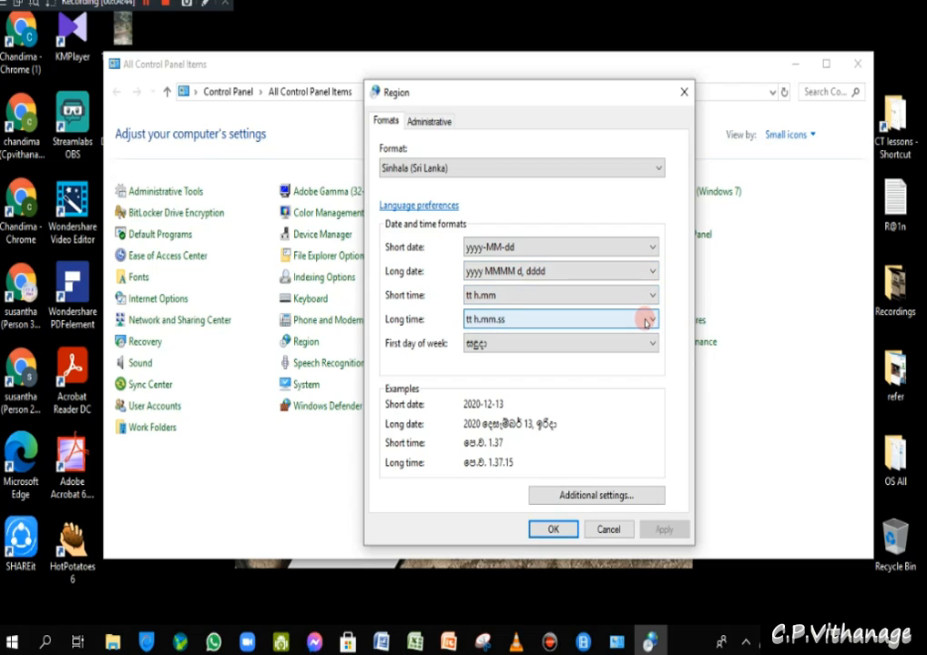
click(645, 336)
click(648, 341)
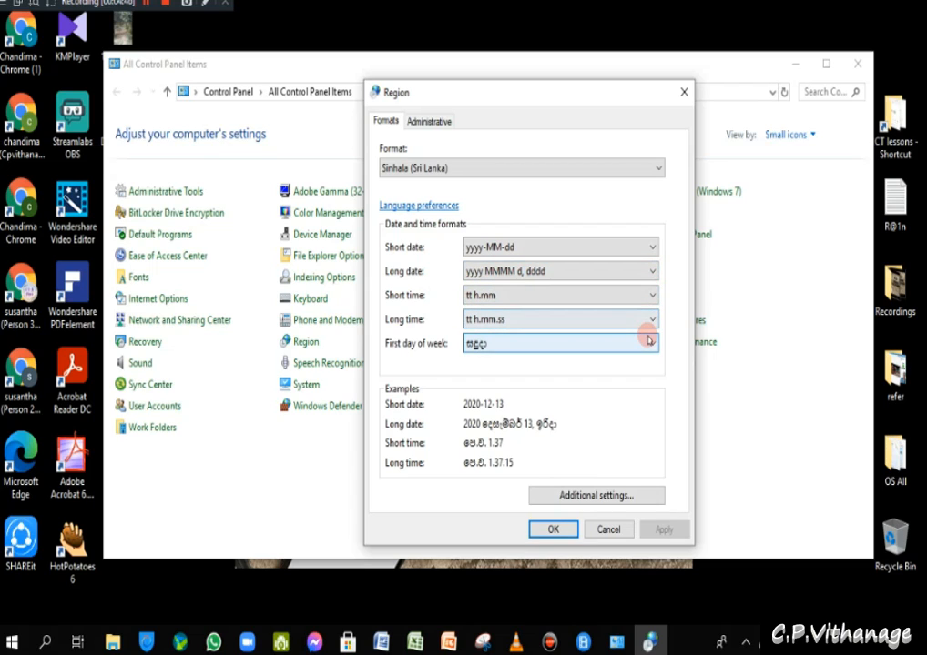
click(649, 344)
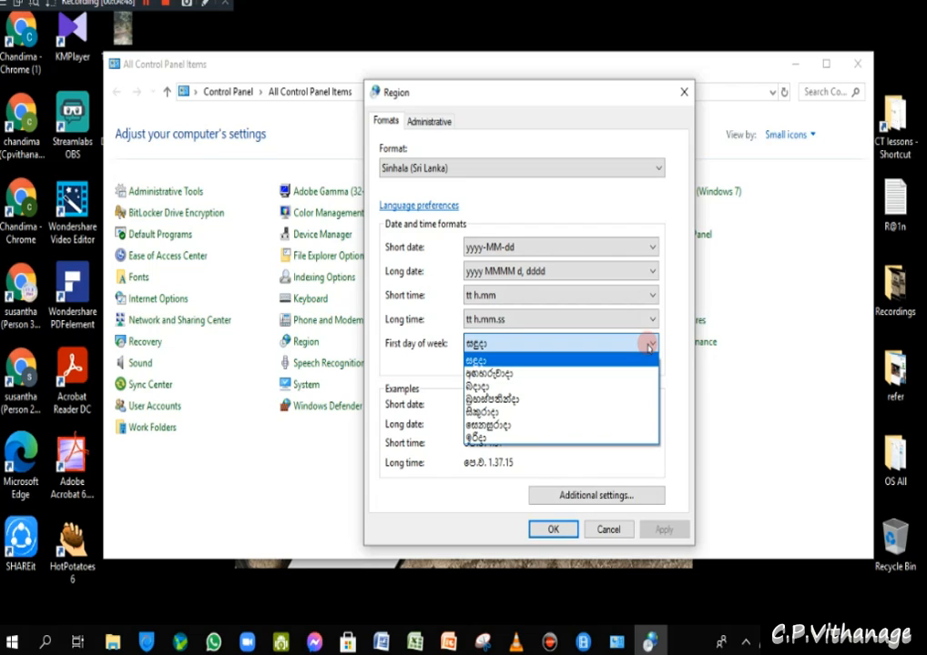
click(437, 368)
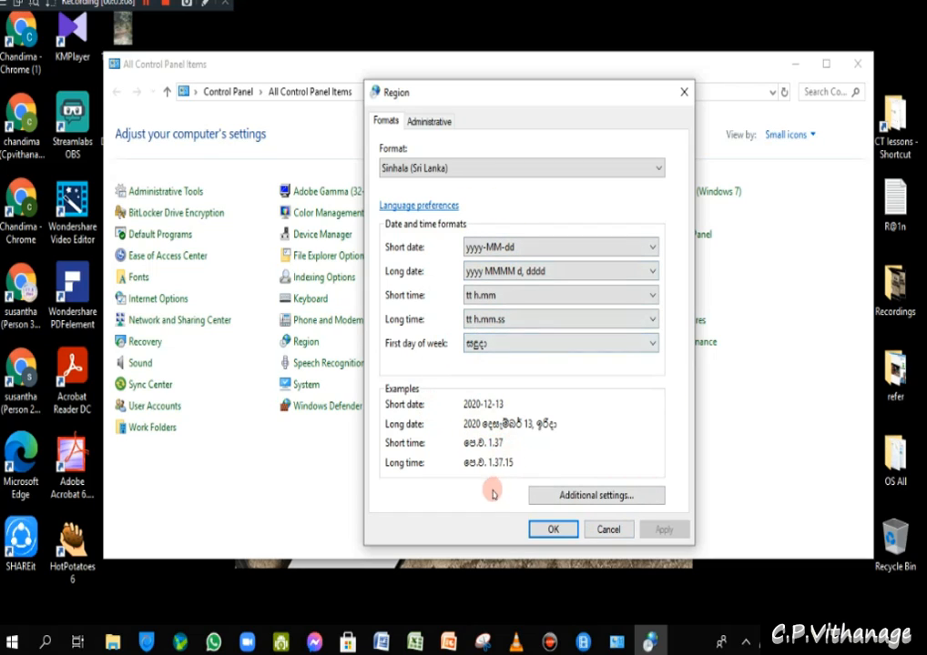
- Open Additional settings for Sinhala (Sri Lanka) and review the decimal symbol and decimal digits options
click(570, 496)
drag(534, 132, 555, 74)
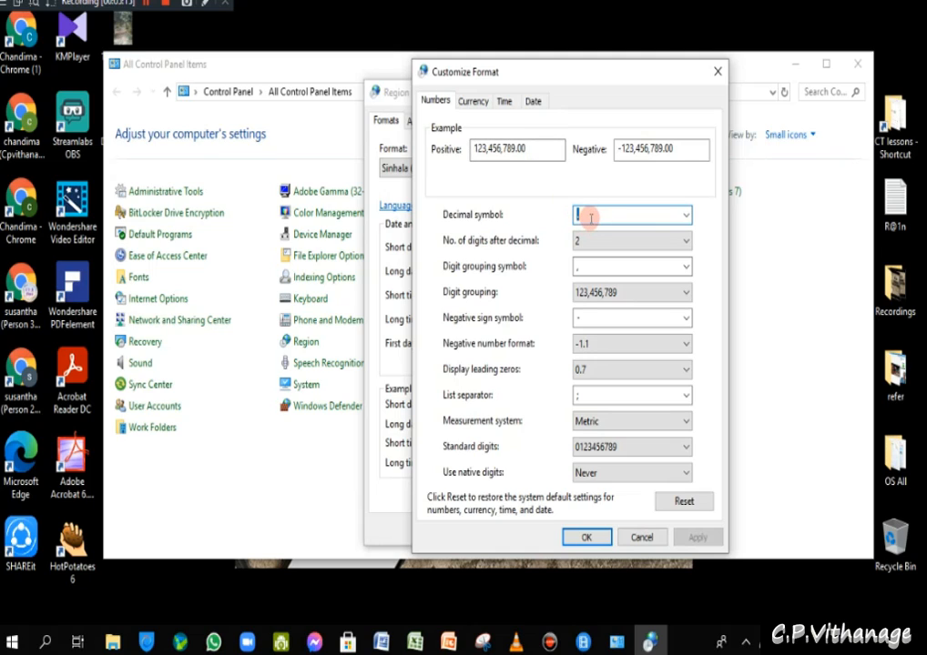
click(685, 214)
click(686, 215)
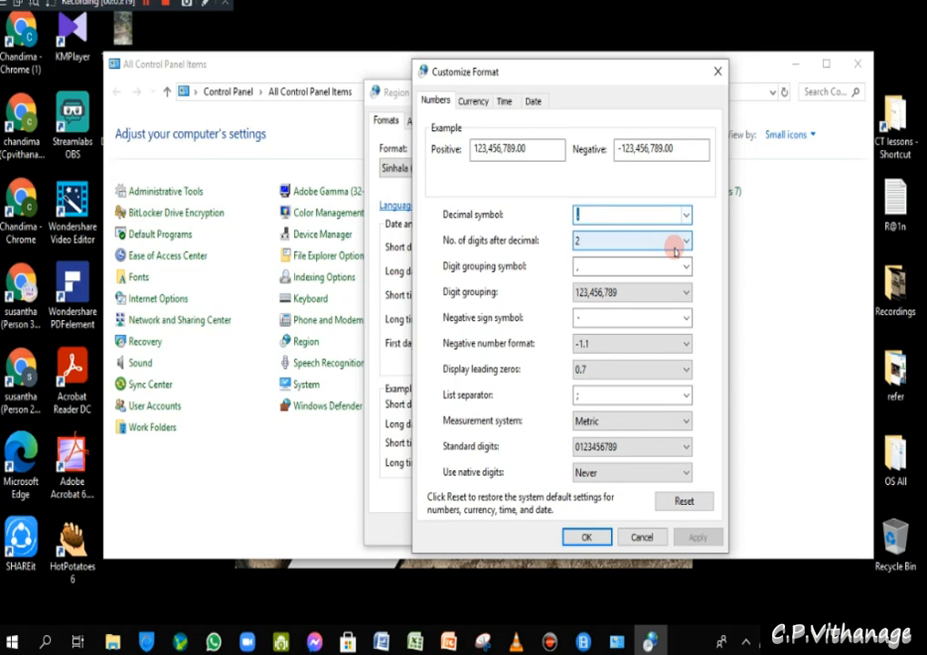
click(675, 242)
click(675, 242)
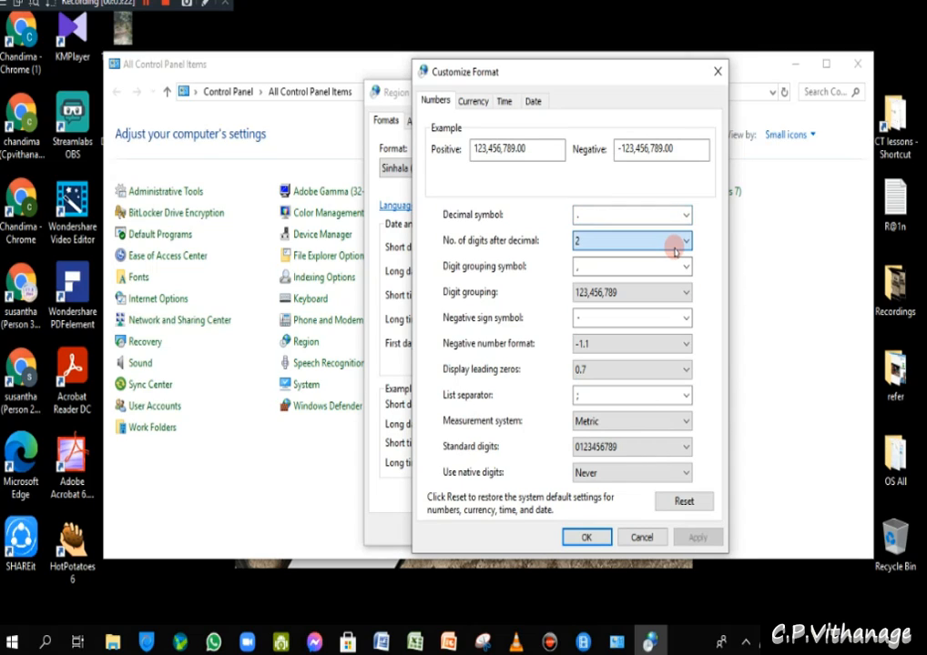
- Inspect the digit grouping, negative sign and list separator values without changing them
click(653, 265)
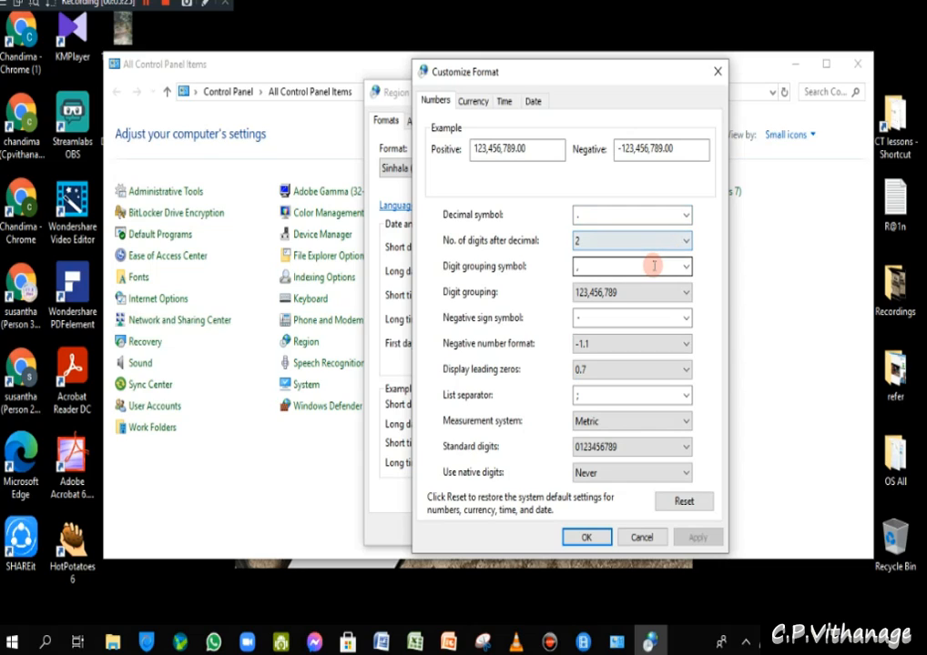
double_click(653, 266)
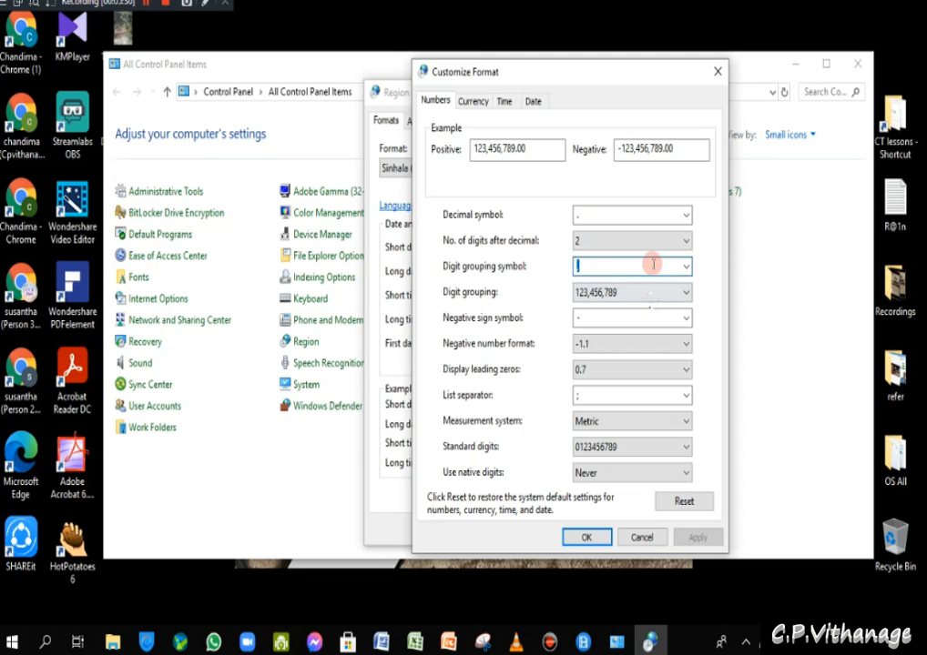
click(662, 293)
click(663, 294)
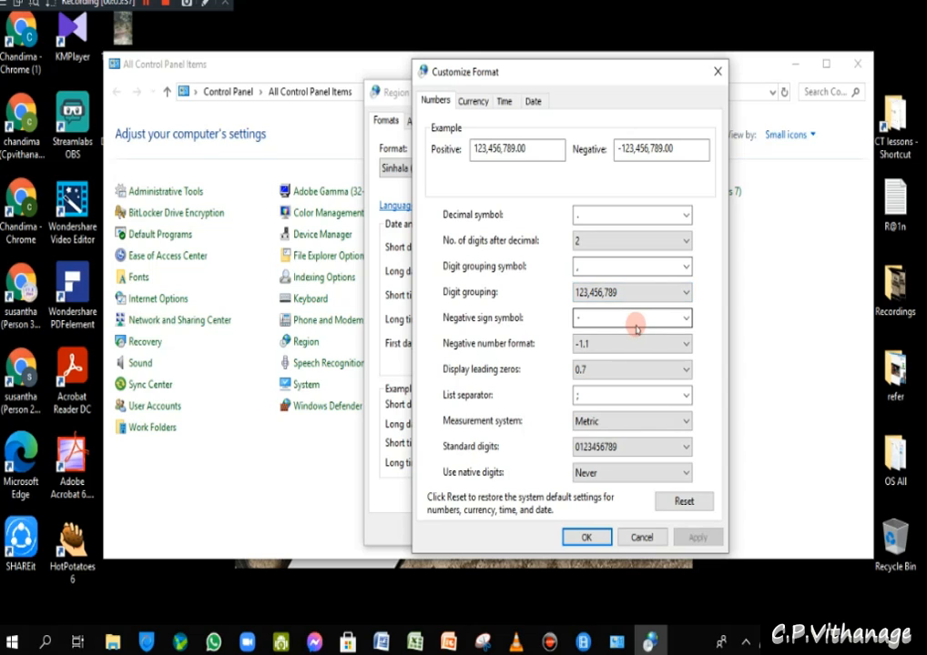
click(639, 317)
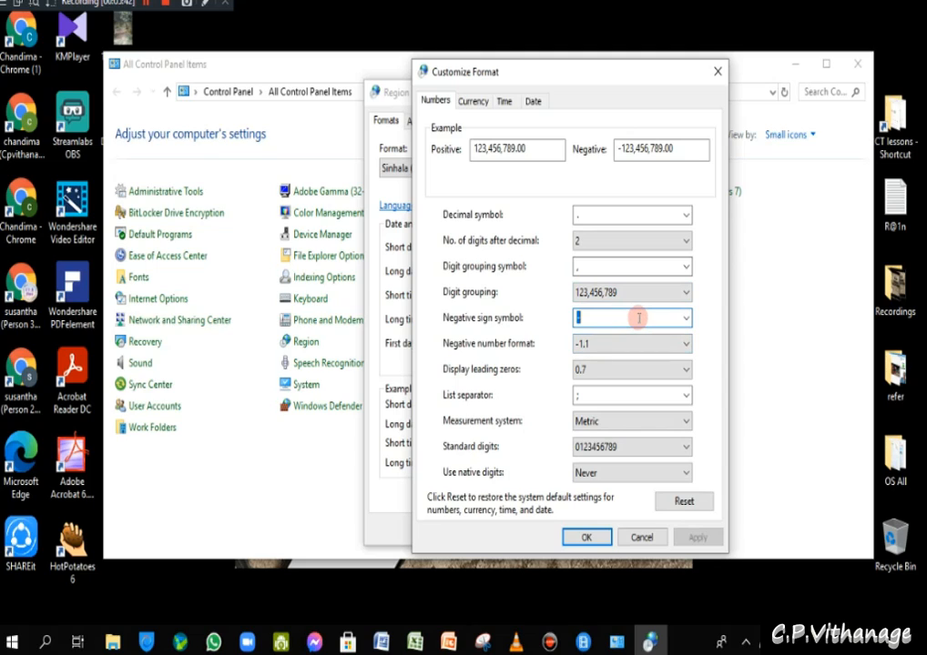
click(639, 318)
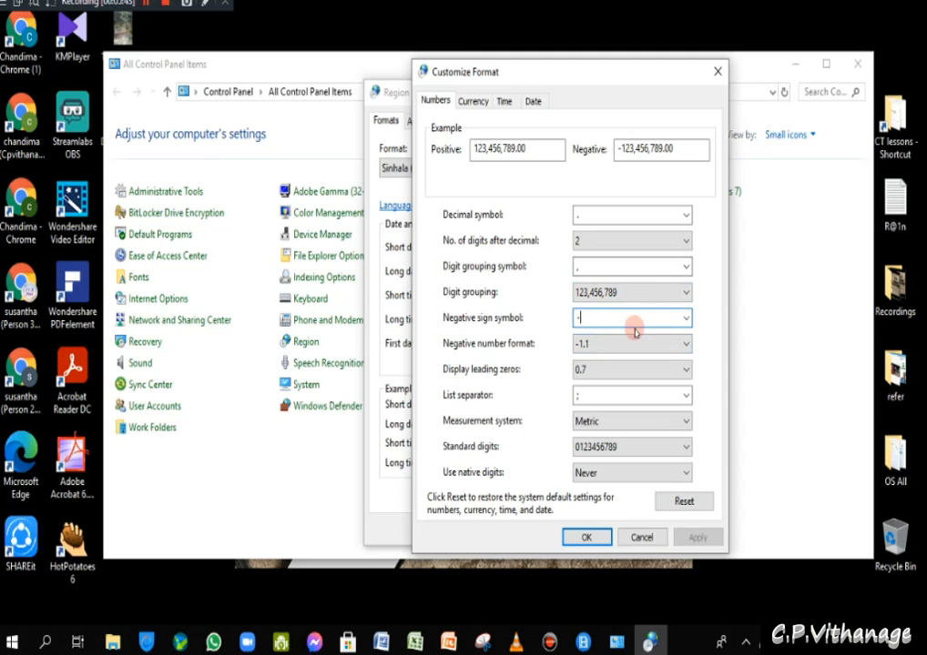
click(605, 401)
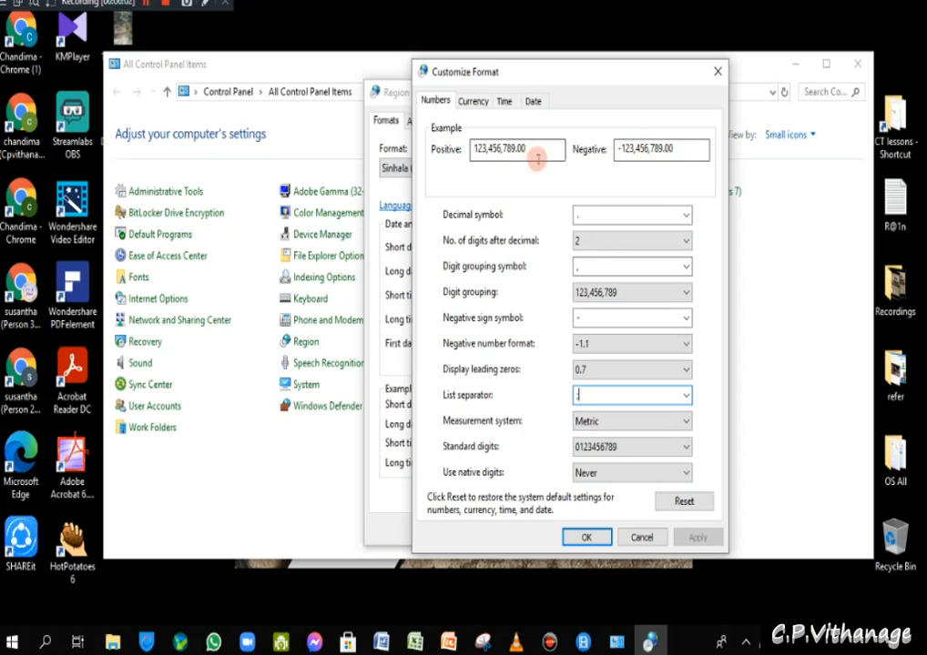
- Browse the Currency tab's currency symbol choices unchanged, then bring up the Time tab
click(485, 106)
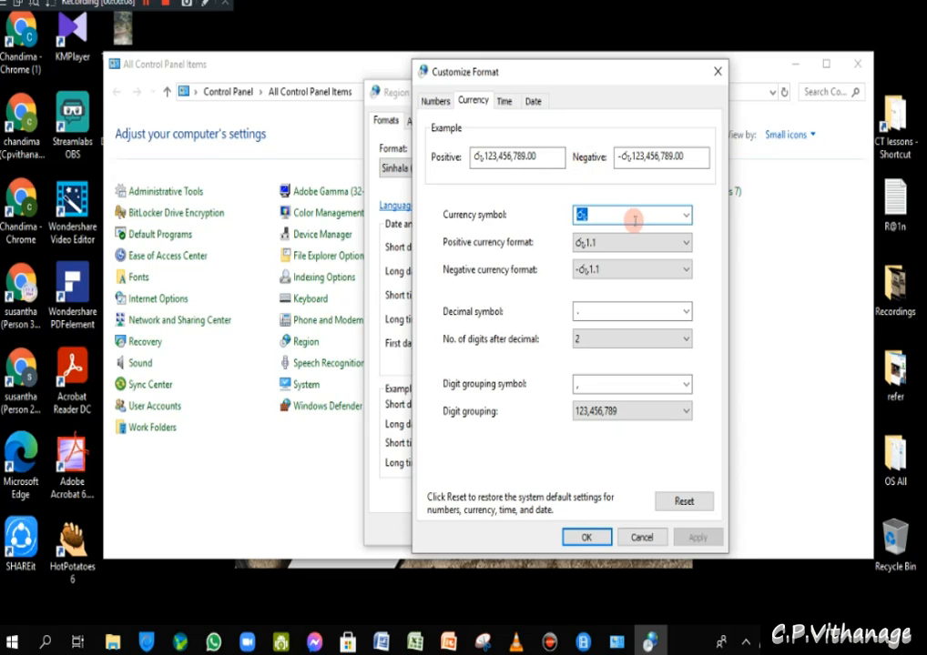
click(685, 216)
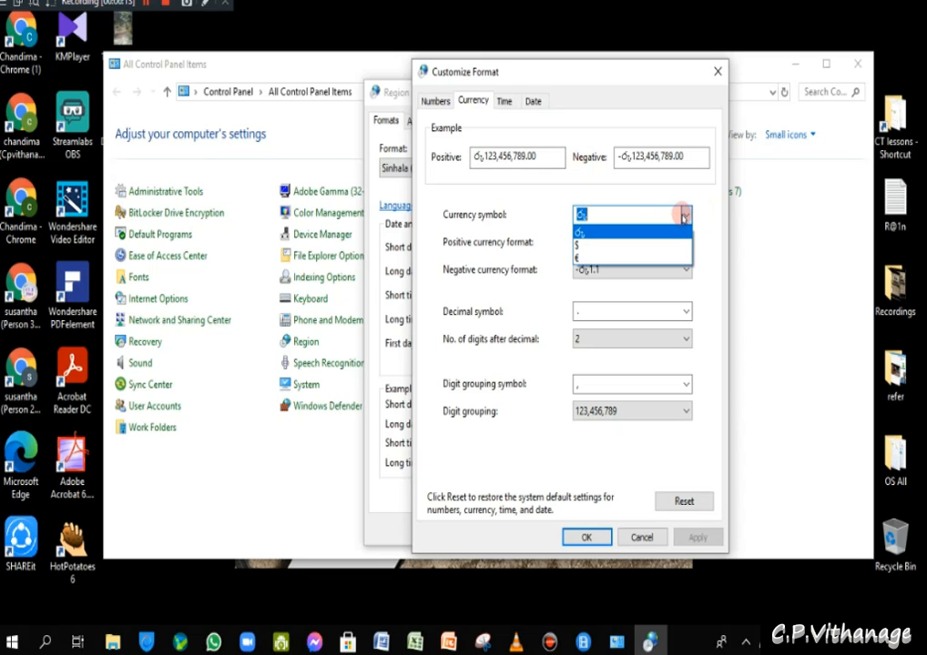
click(683, 216)
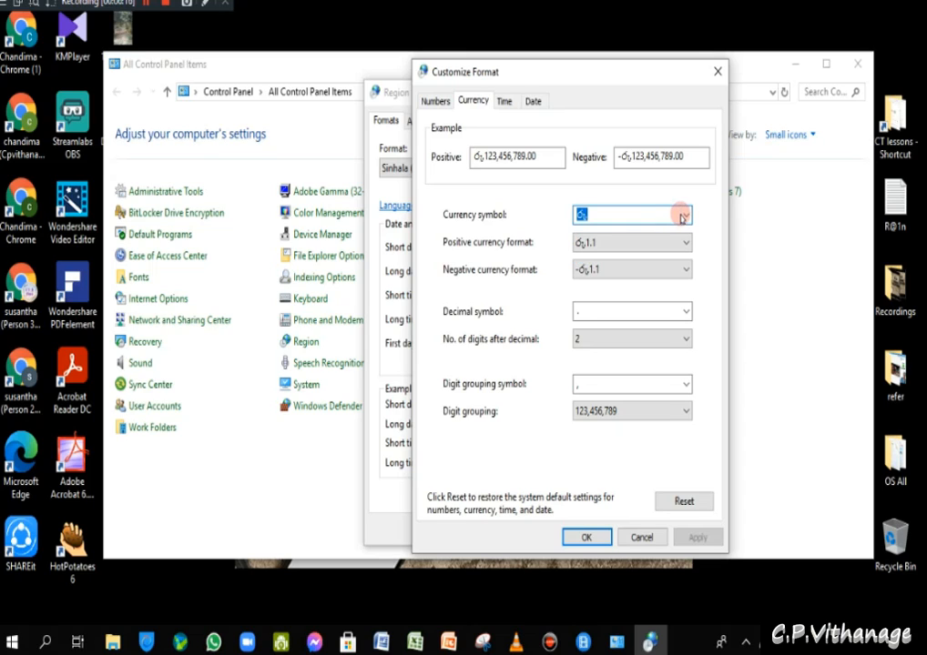
click(683, 215)
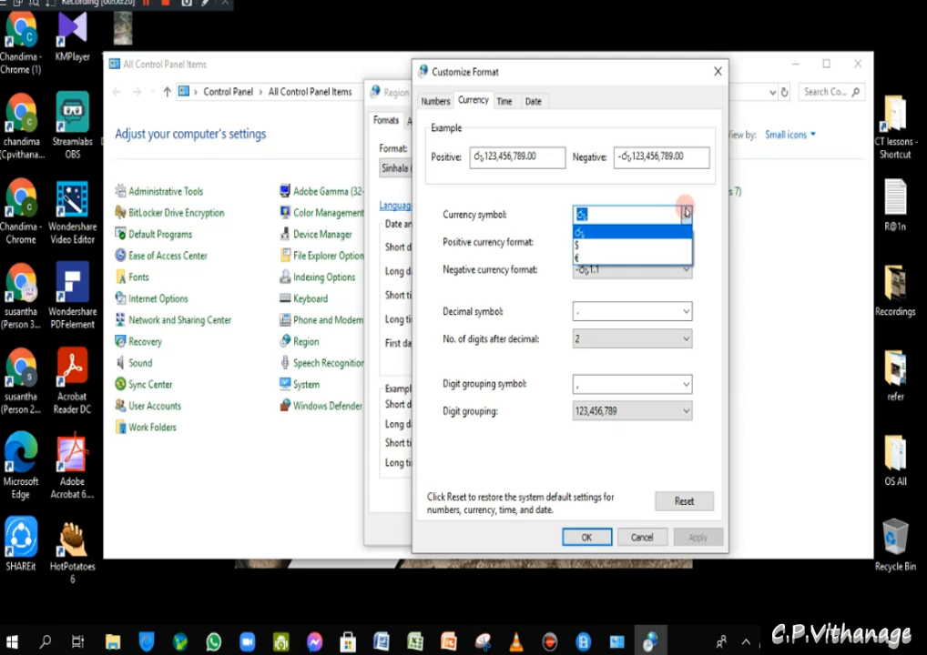
click(690, 194)
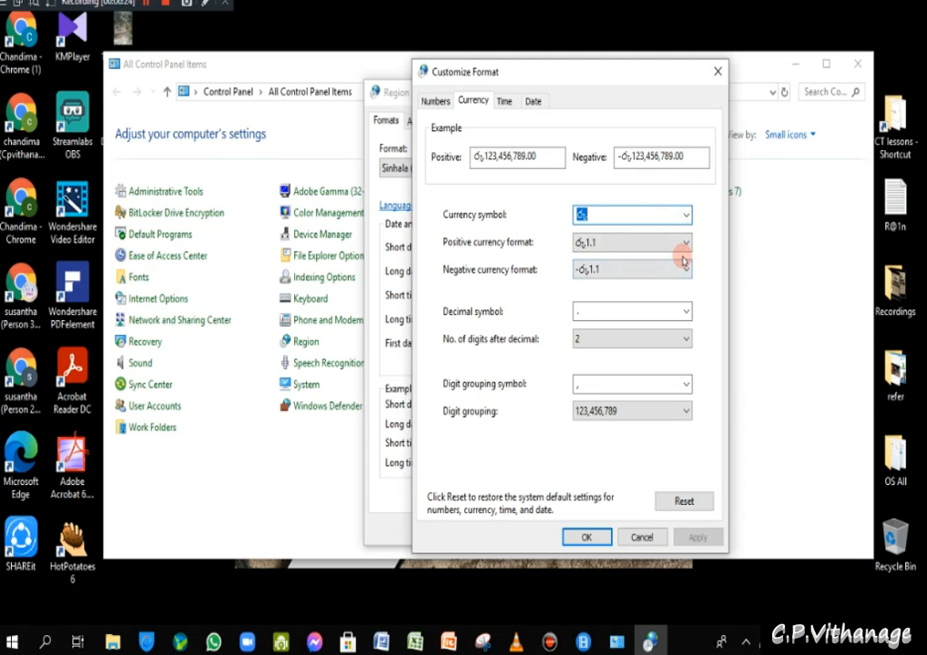
click(503, 101)
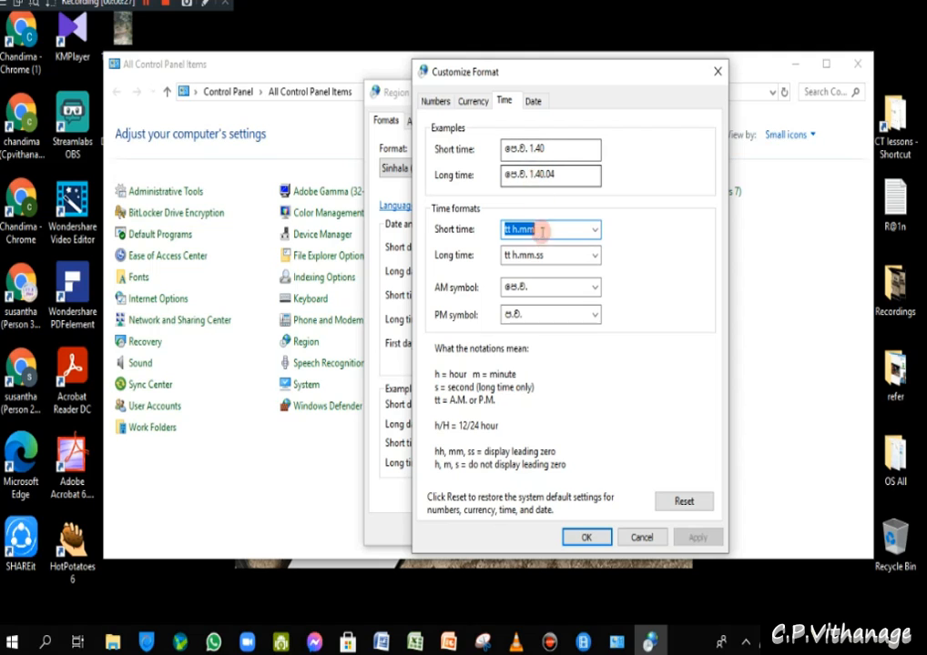
- Move Customize Format right and check the Short time choices, keeping tt h.mm
drag(552, 71, 673, 95)
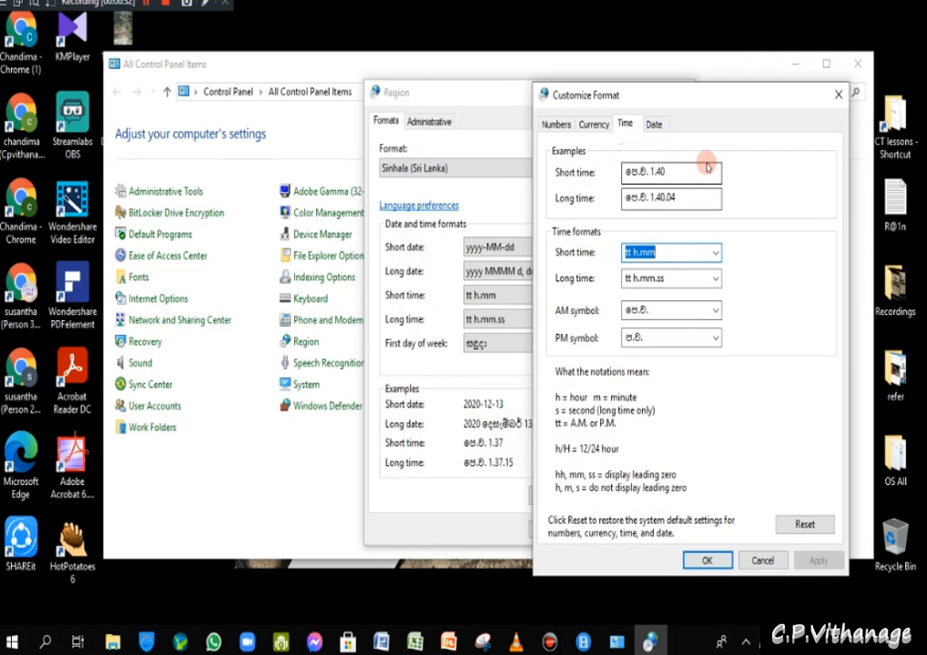
click(714, 254)
click(715, 254)
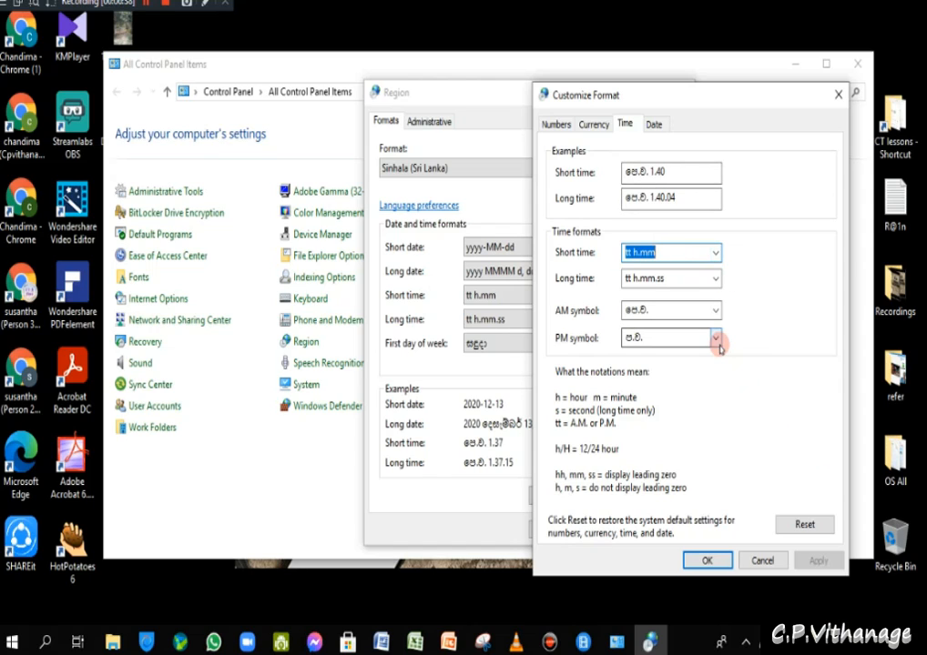
- On the Date tab, review the yyyy-MM-dd short date and yyyy MMMM d, dddd long date formats
click(654, 124)
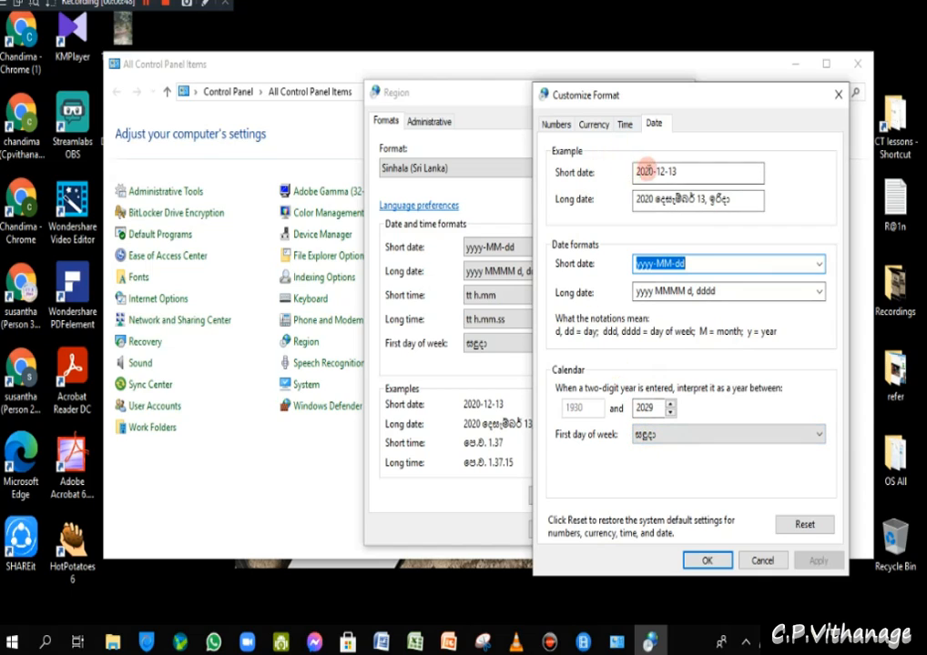
click(811, 262)
click(815, 263)
click(816, 264)
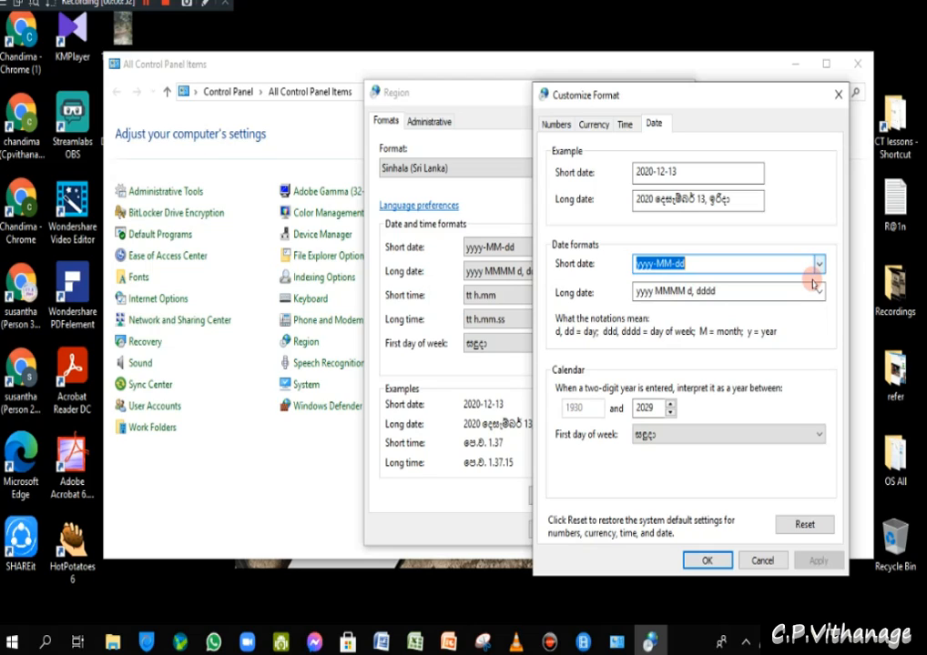
click(818, 291)
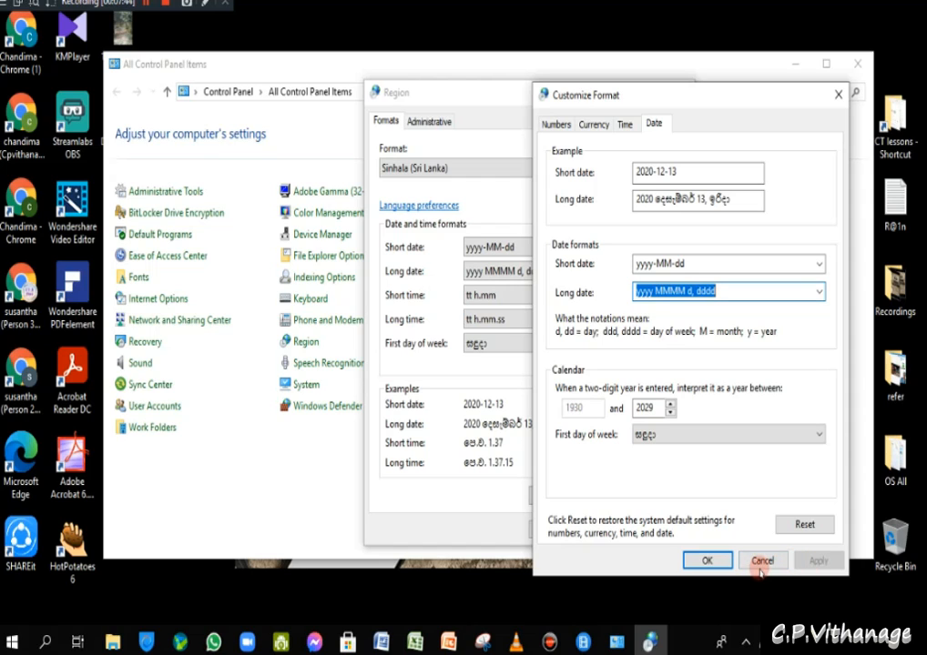
- Cancel the Customize Format dialog, leaving the yyyy-MM-dd short date format unchanged
click(762, 559)
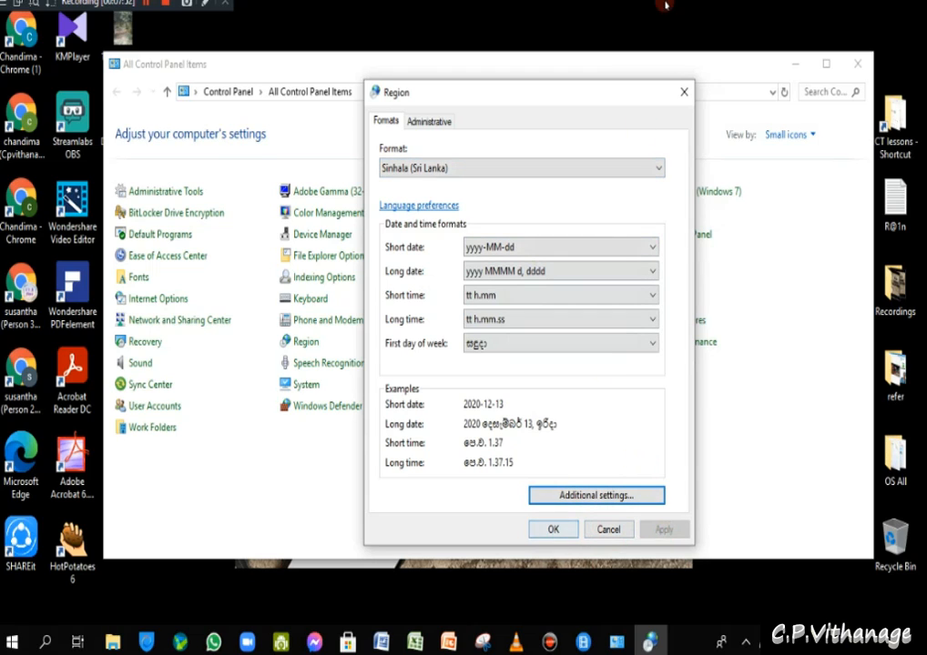
- Close the Region dialog and switch the Control Panel view to Category
click(683, 91)
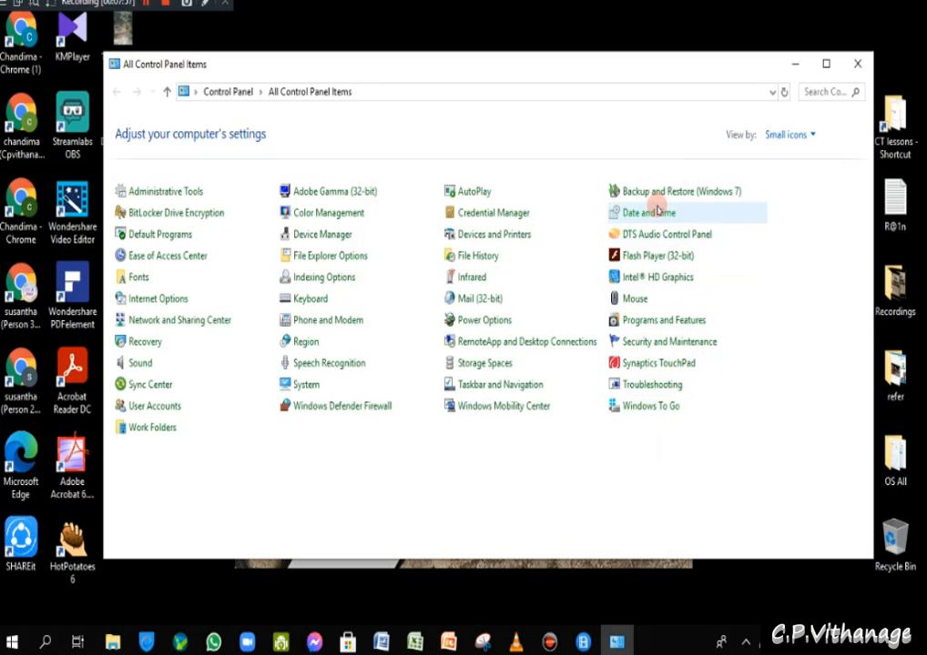
click(779, 137)
click(781, 156)
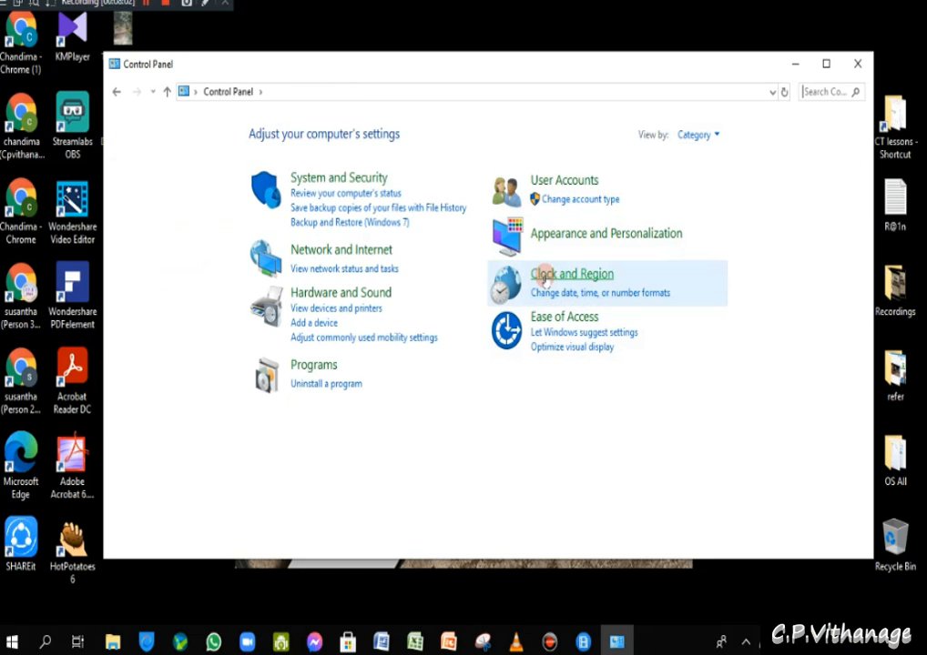
- Reopen Change date, time, or number formats from Clock and Region, then close it
click(592, 294)
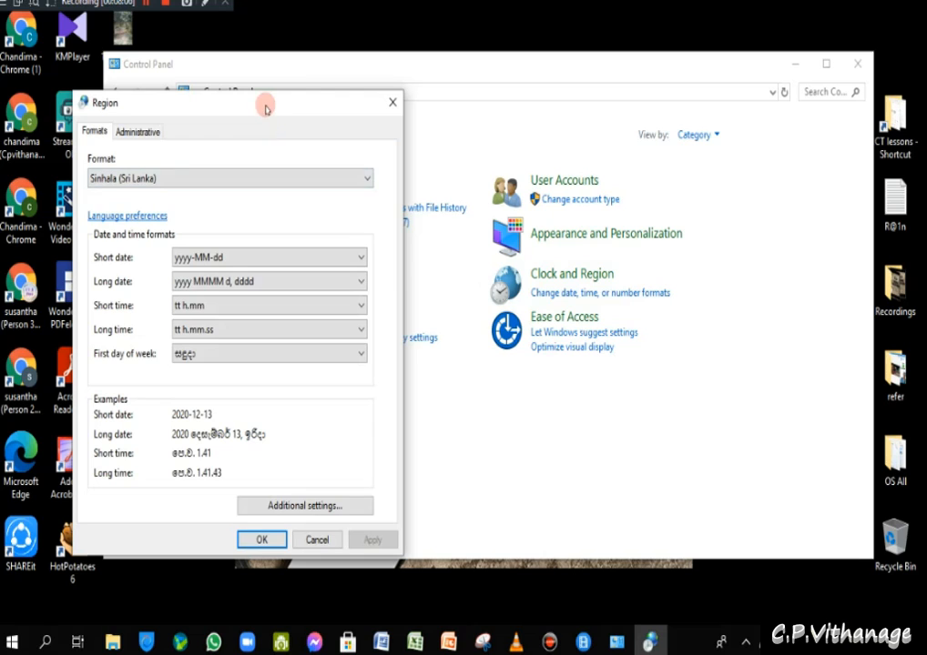
drag(263, 103, 337, 110)
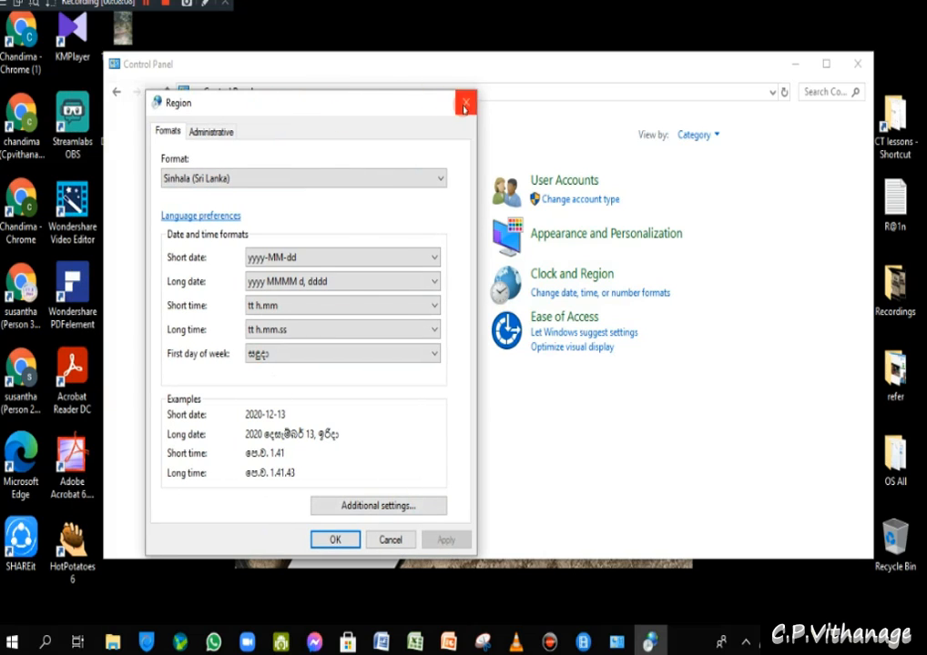
click(462, 102)
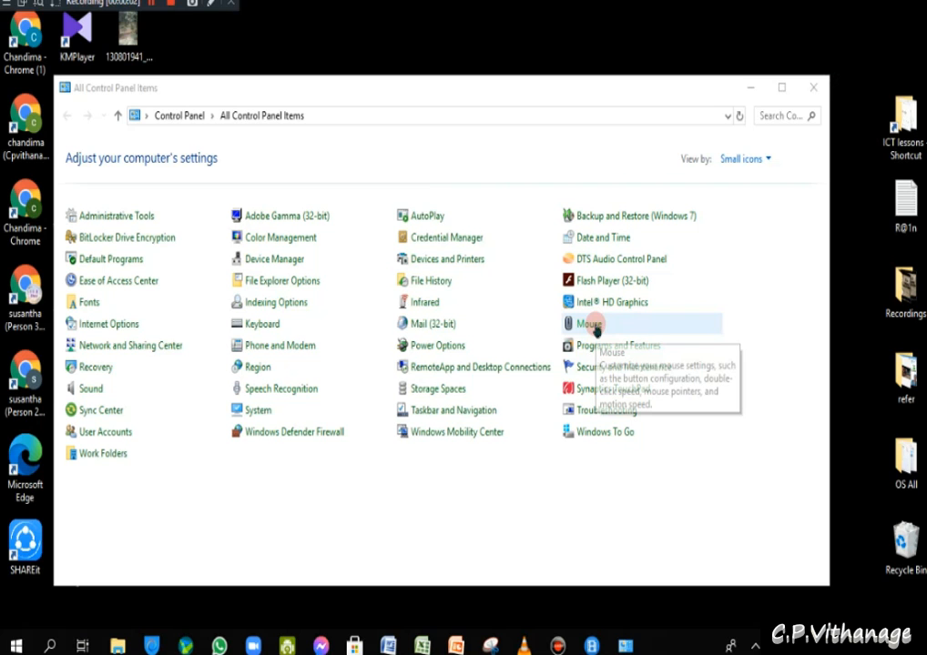
- Open Mouse Properties and choose Right-handed button configuration on the Buttons tab
double_click(585, 330)
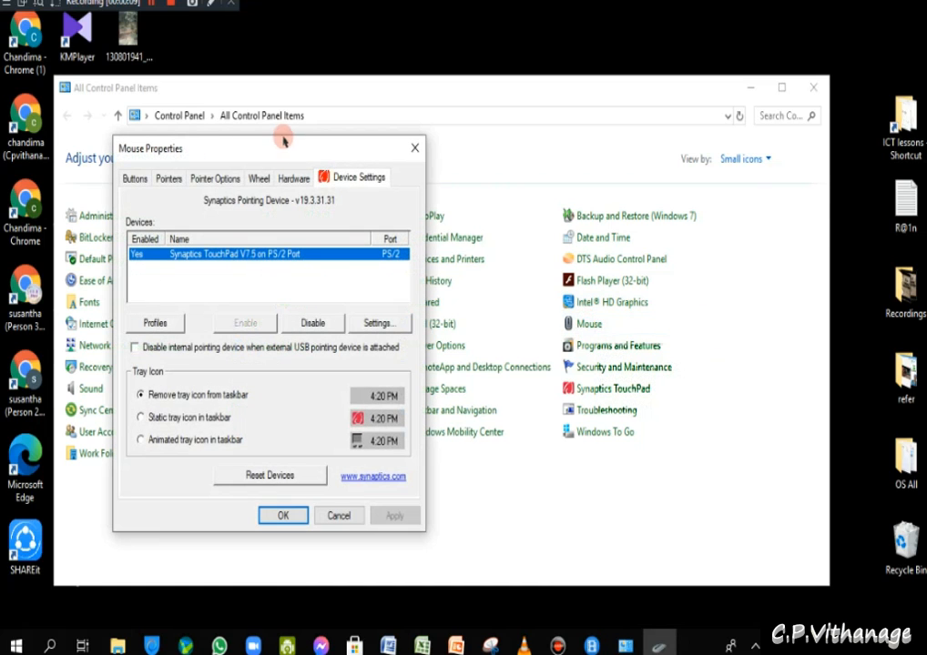
drag(306, 151, 431, 73)
click(257, 101)
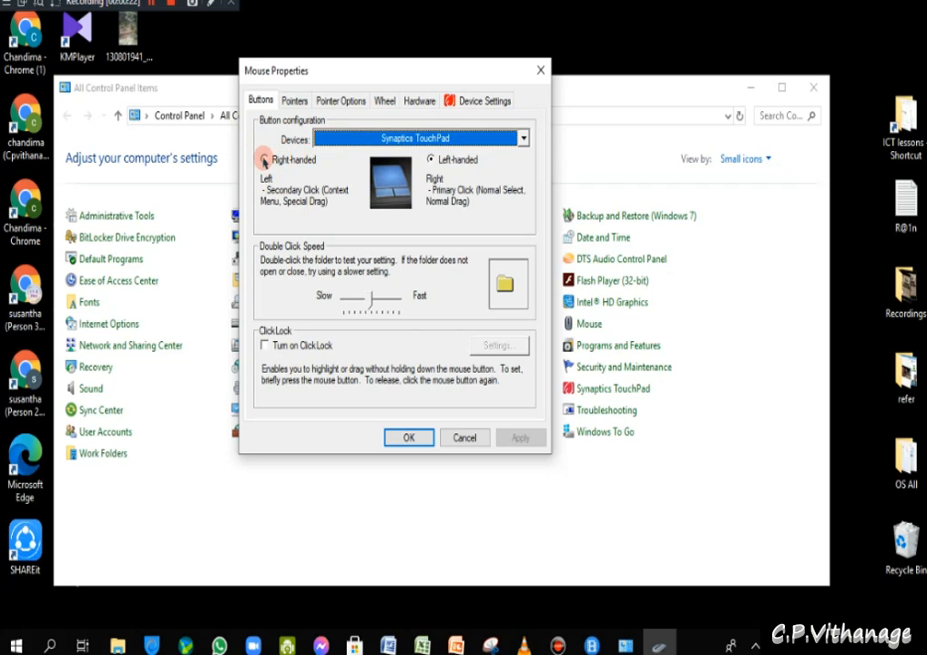
click(264, 160)
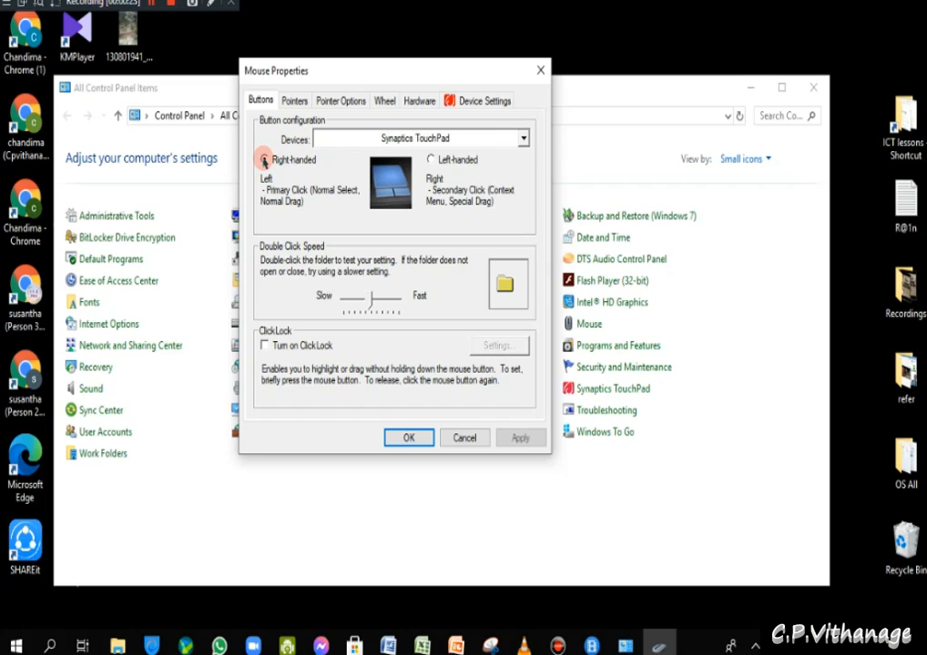
click(264, 159)
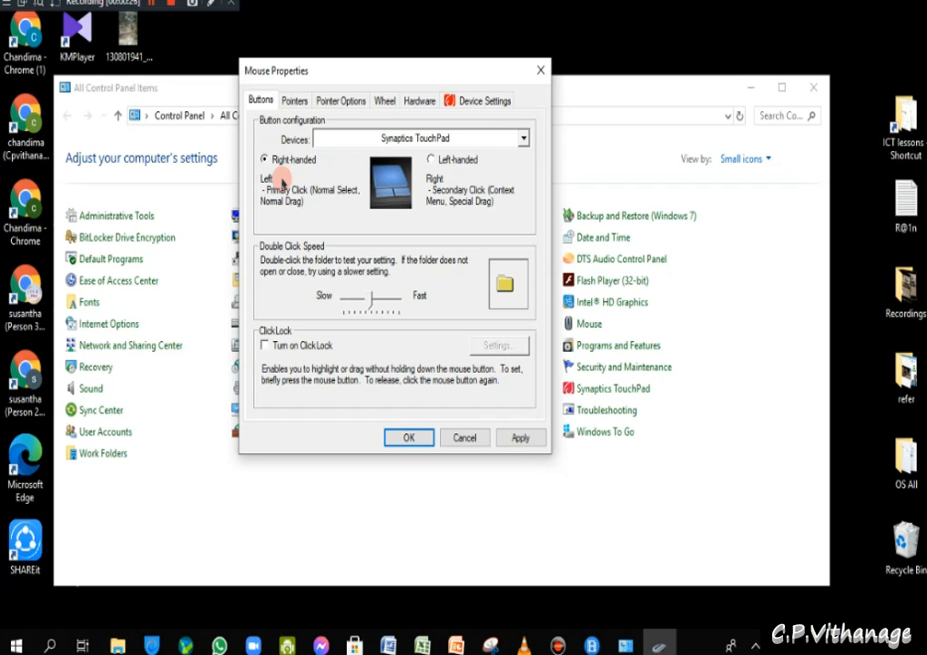
click(917, 476)
- Open and close the OS All folder, then dismiss its shortcut menu
double_click(916, 476)
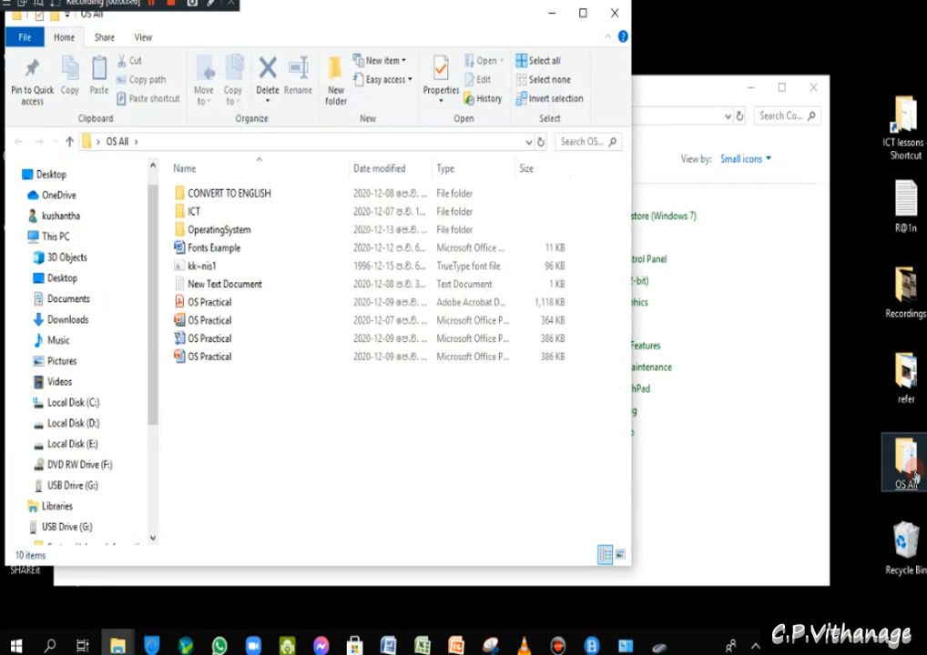
drag(611, 78, 614, 78)
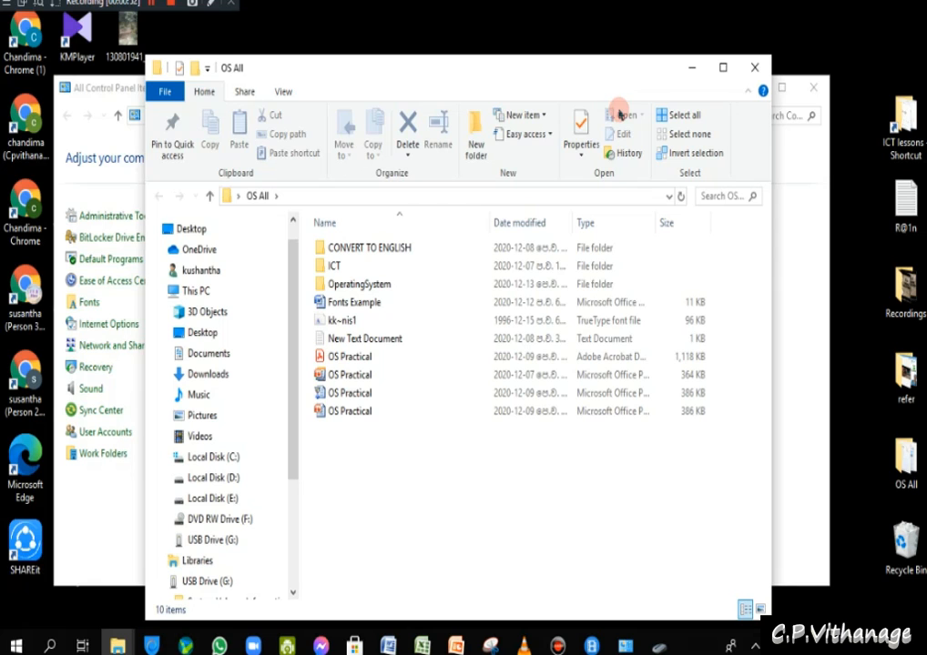
click(755, 67)
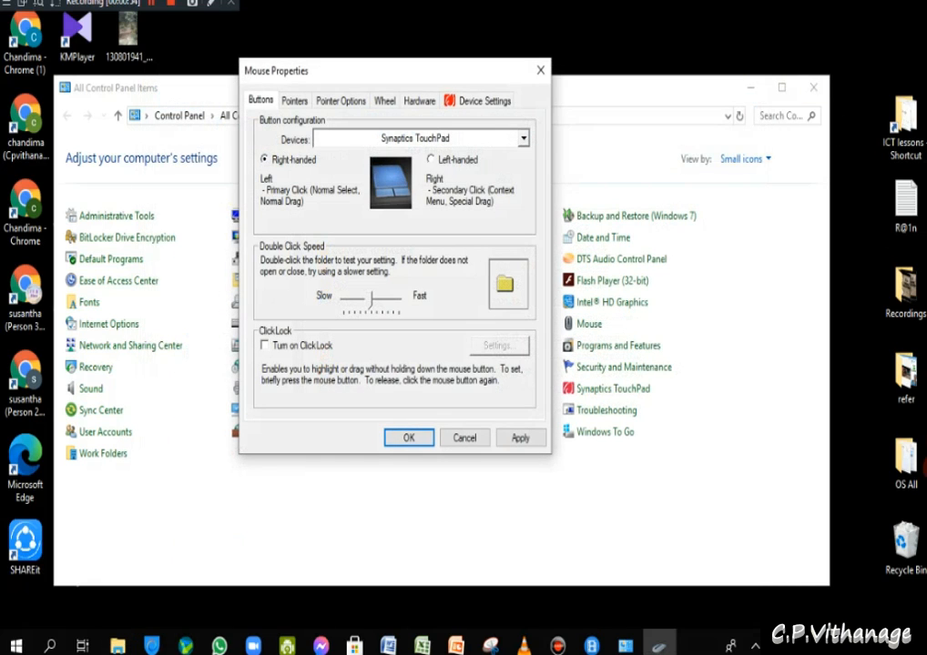
right_click(905, 470)
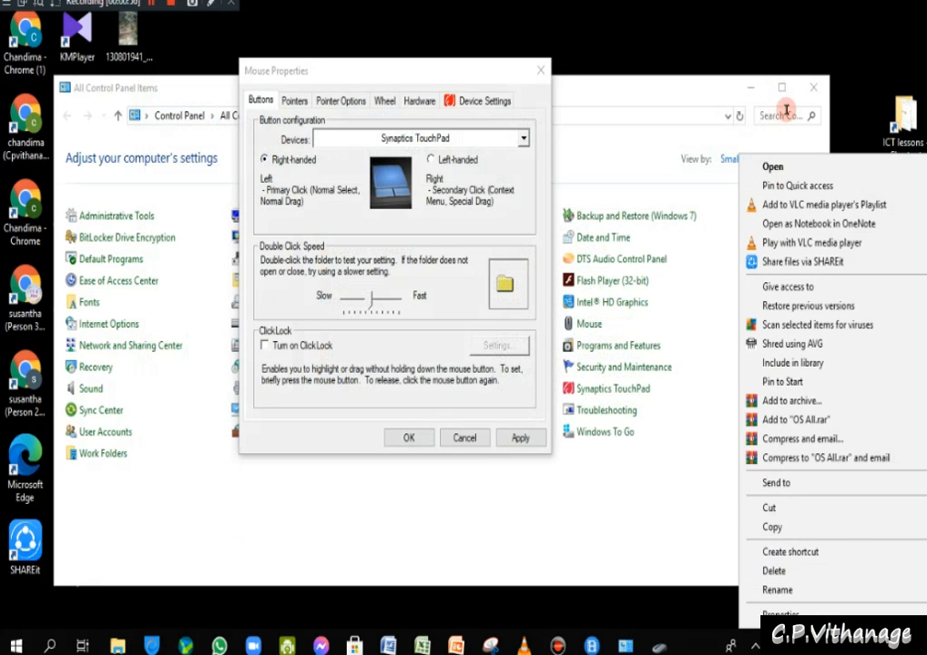
click(692, 616)
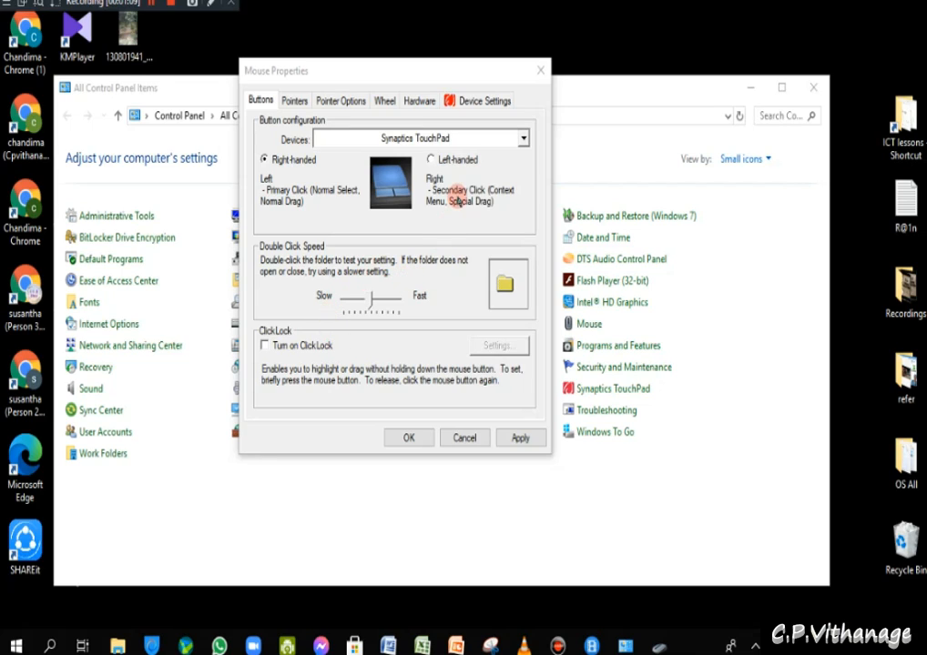
- Tick Turn on ClickLock and drag the OS All icon to the desktop's top-right corner
click(369, 301)
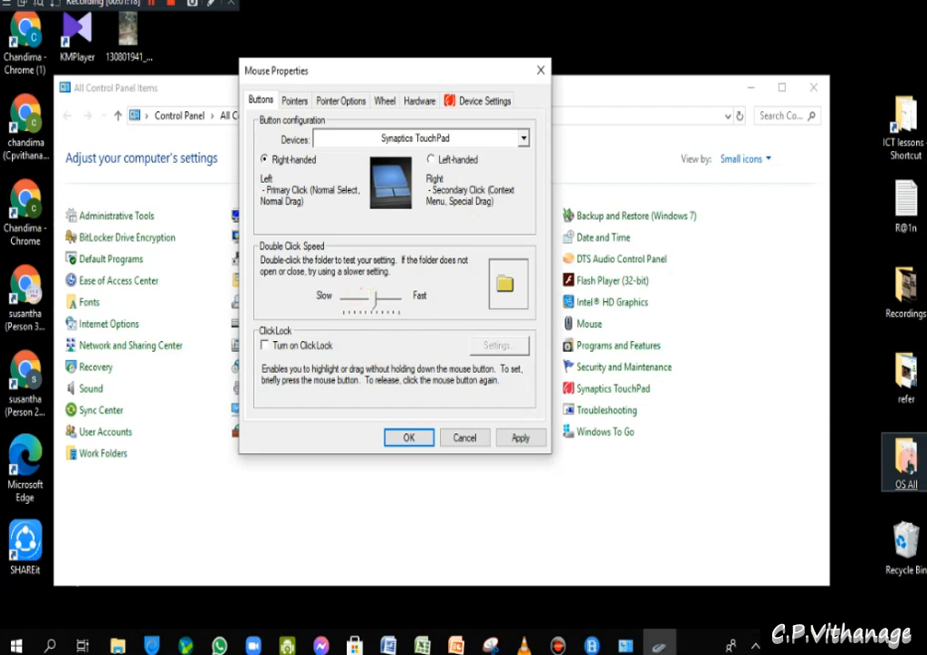
click(896, 449)
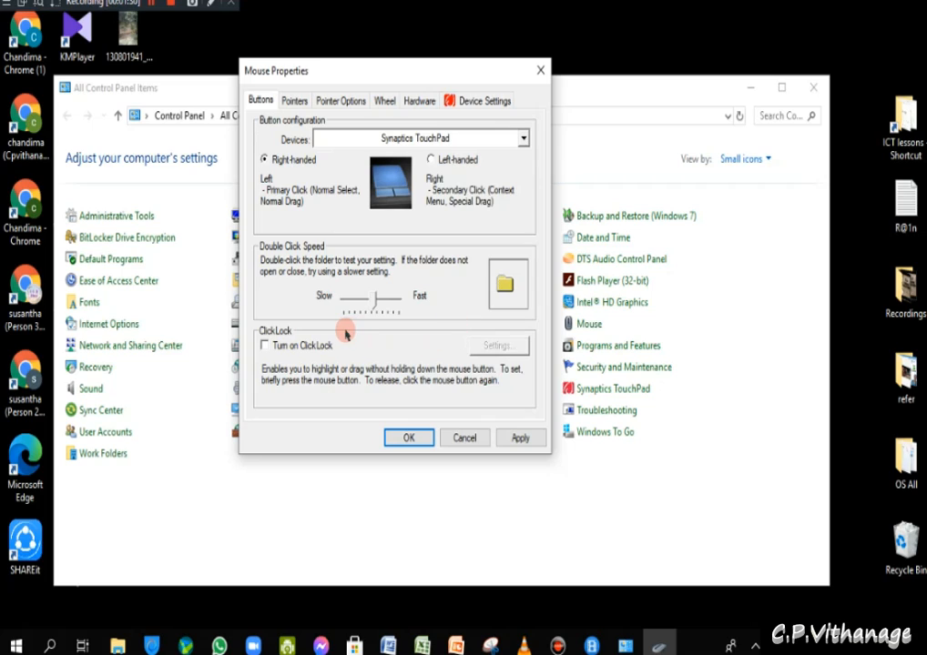
click(266, 346)
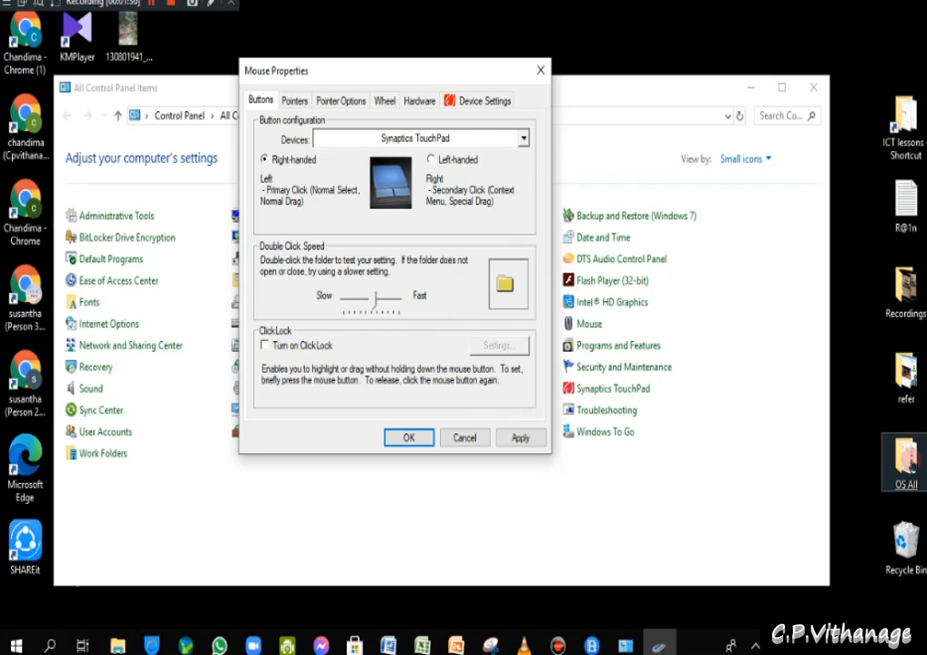
click(901, 460)
drag(900, 467, 854, 286)
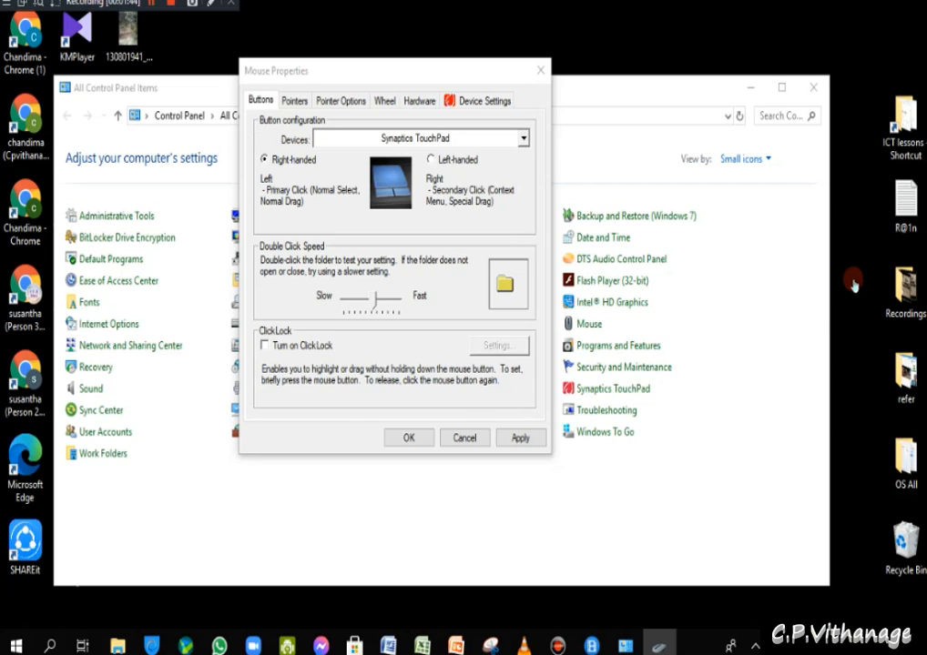
drag(851, 296, 904, 45)
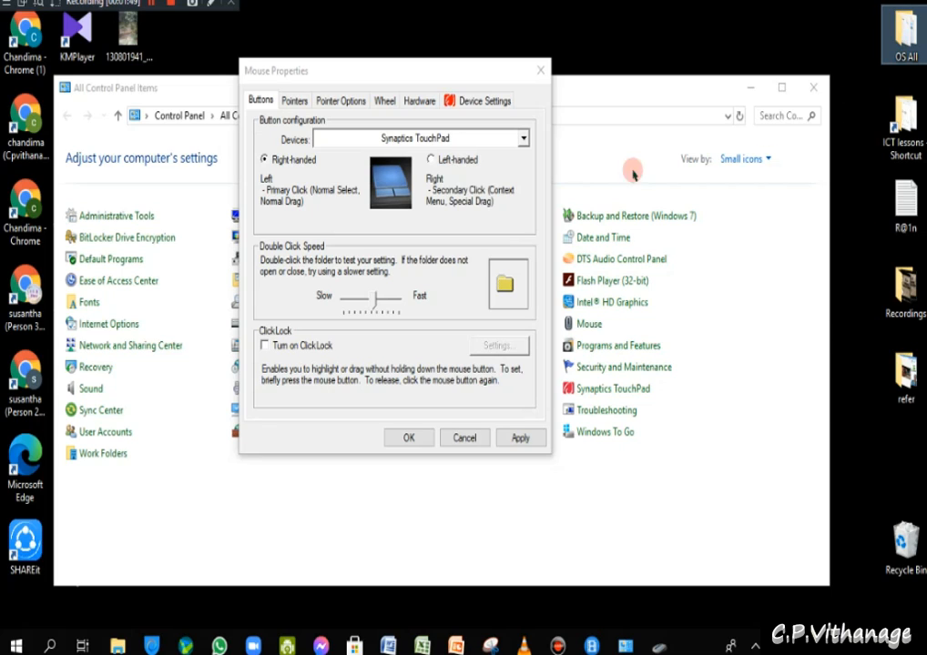
- Enable and apply ClickLock, drag the OS All icon back down, then untick ClickLock
click(265, 346)
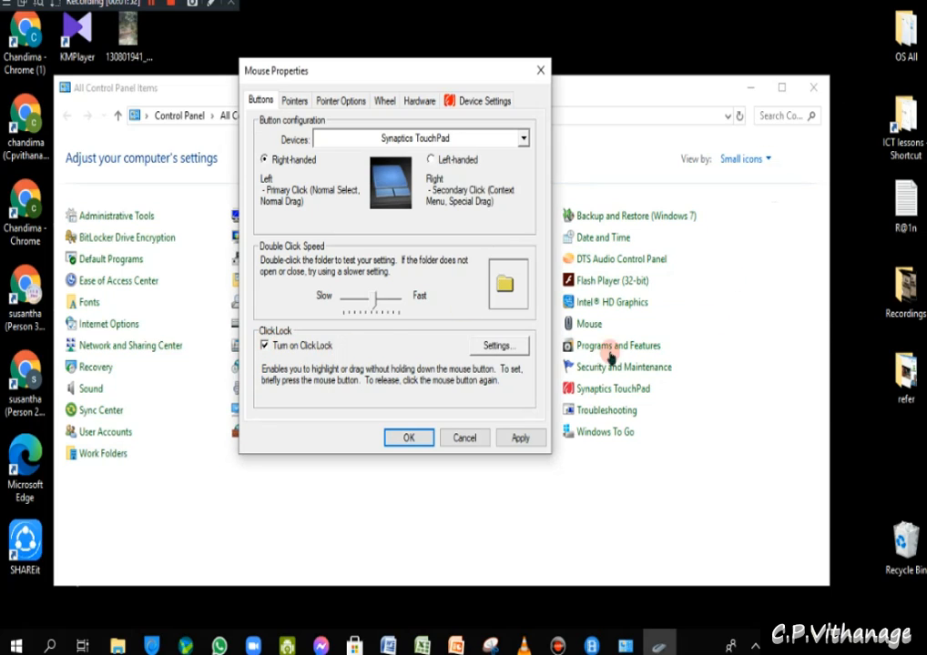
click(521, 438)
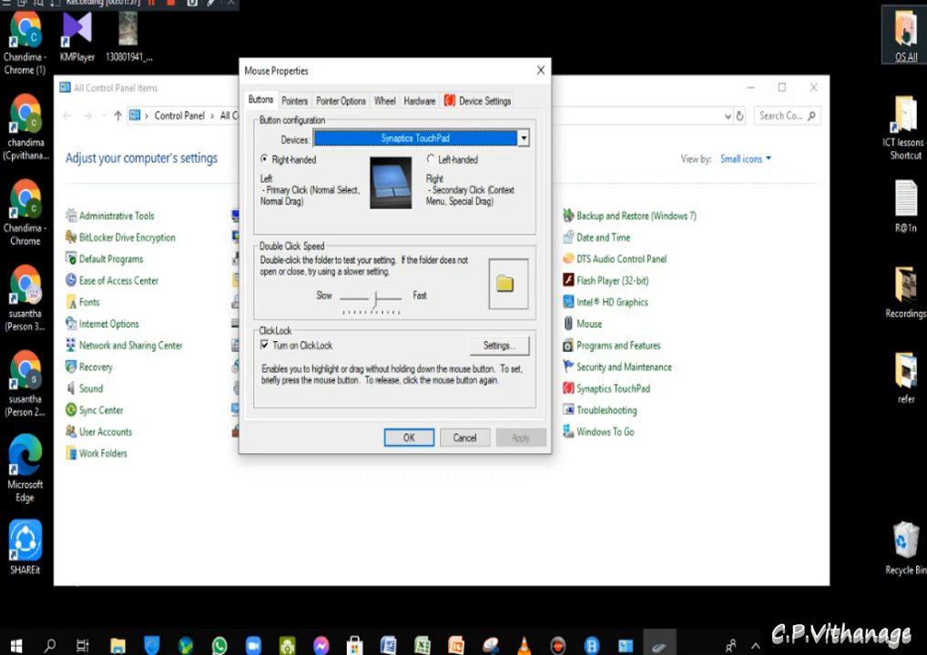
drag(905, 32, 904, 459)
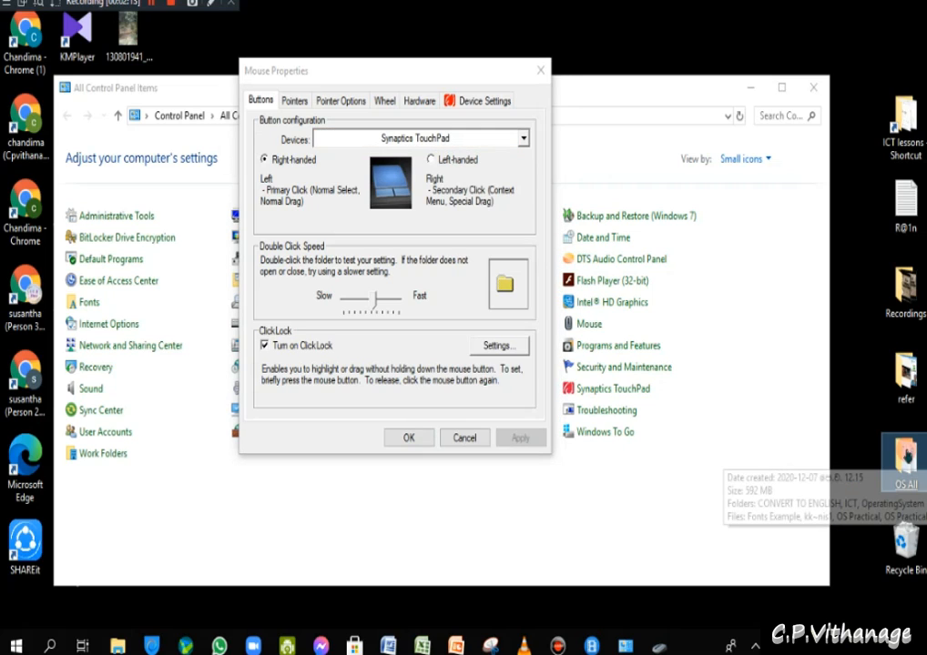
click(264, 347)
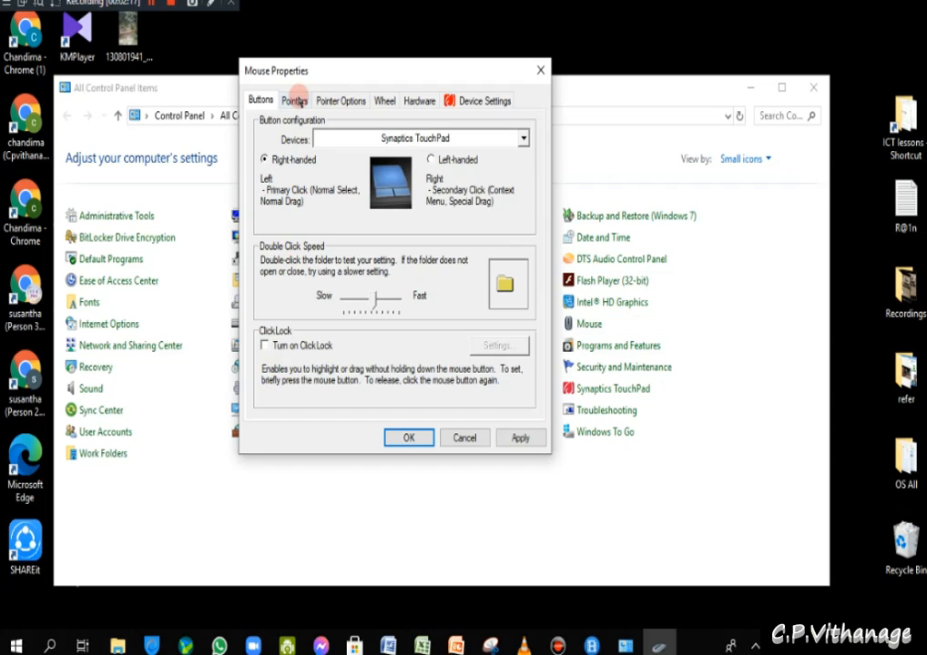
- Apply the Windows Black (large) pointer scheme and scroll through its pointer shapes
click(294, 100)
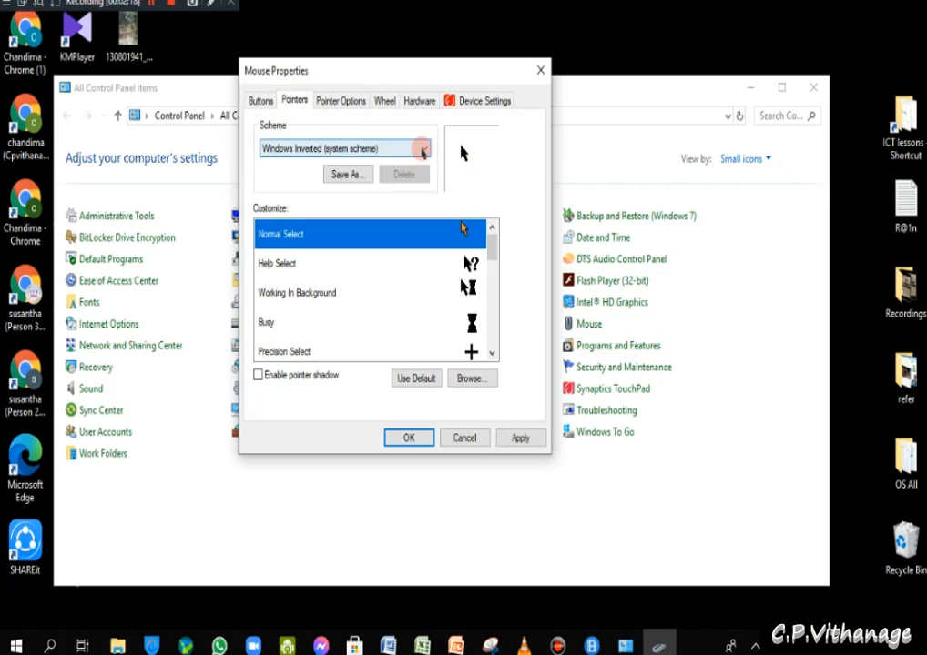
click(424, 149)
click(364, 231)
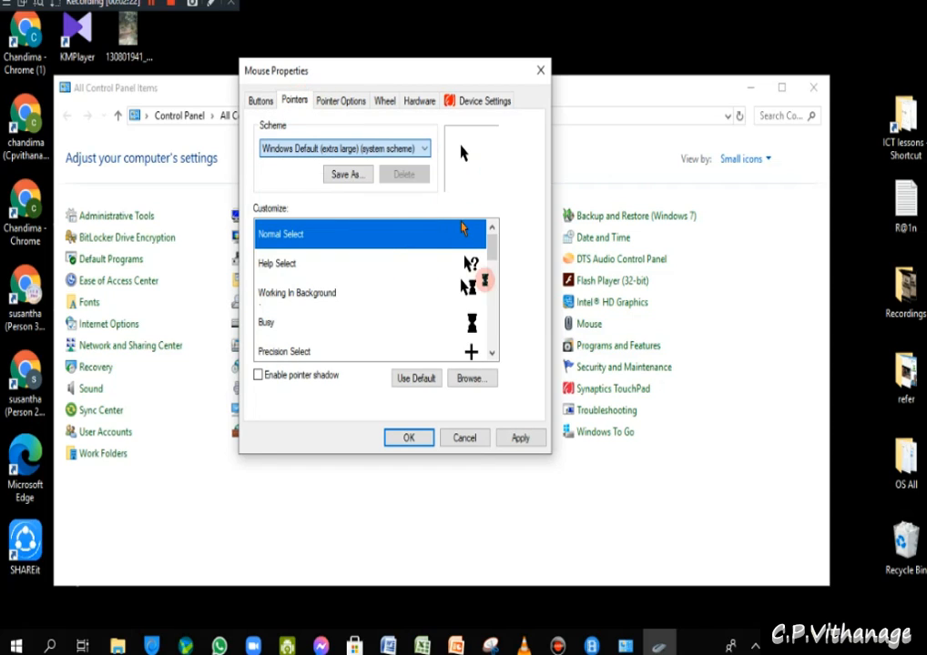
click(423, 148)
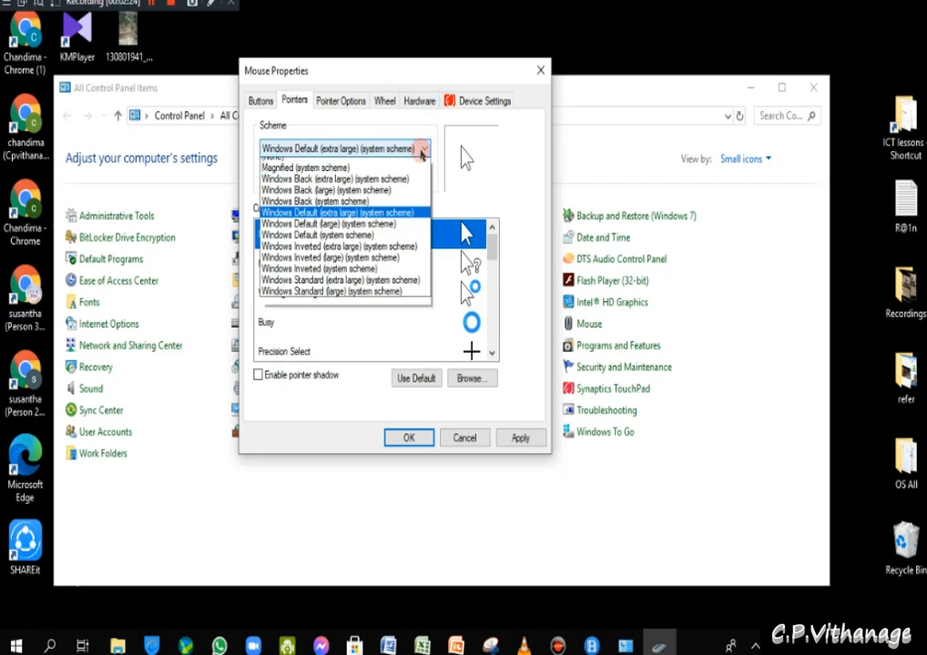
click(379, 198)
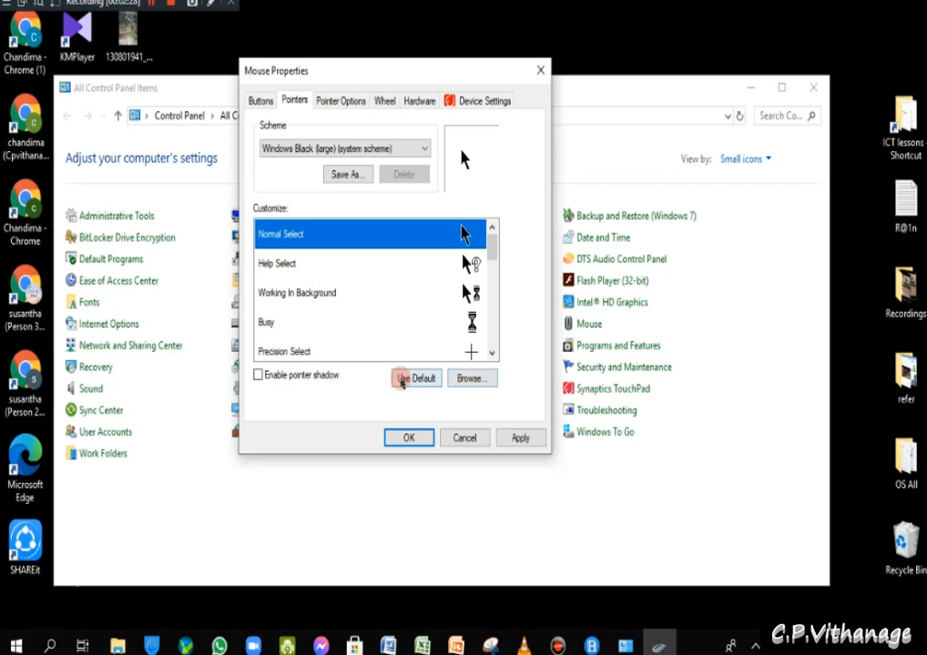
scroll(305, 273, down, 4)
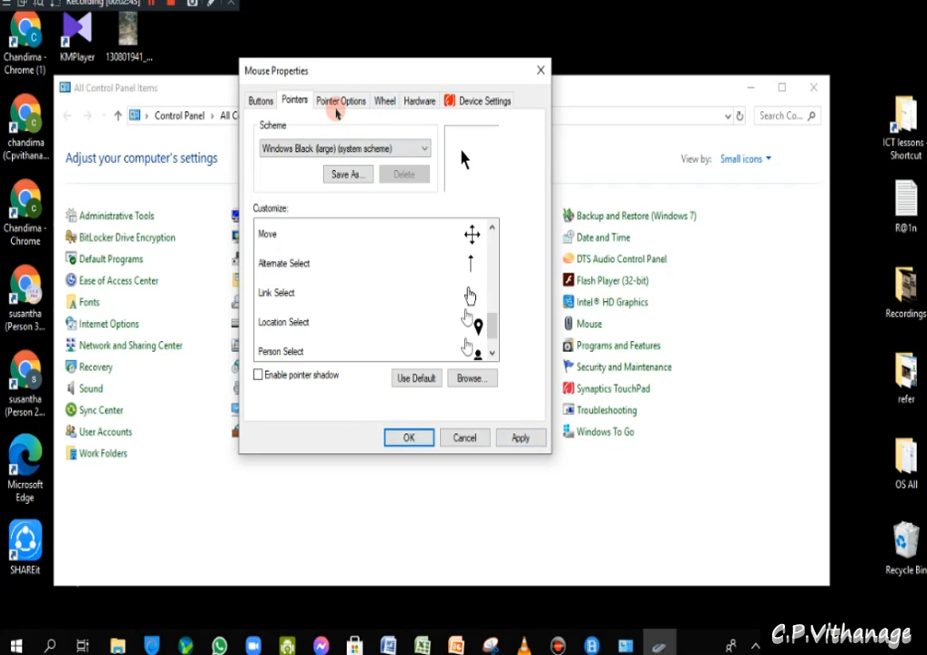
- In Pointer Options, set the pointer speed slider near Fast
click(337, 104)
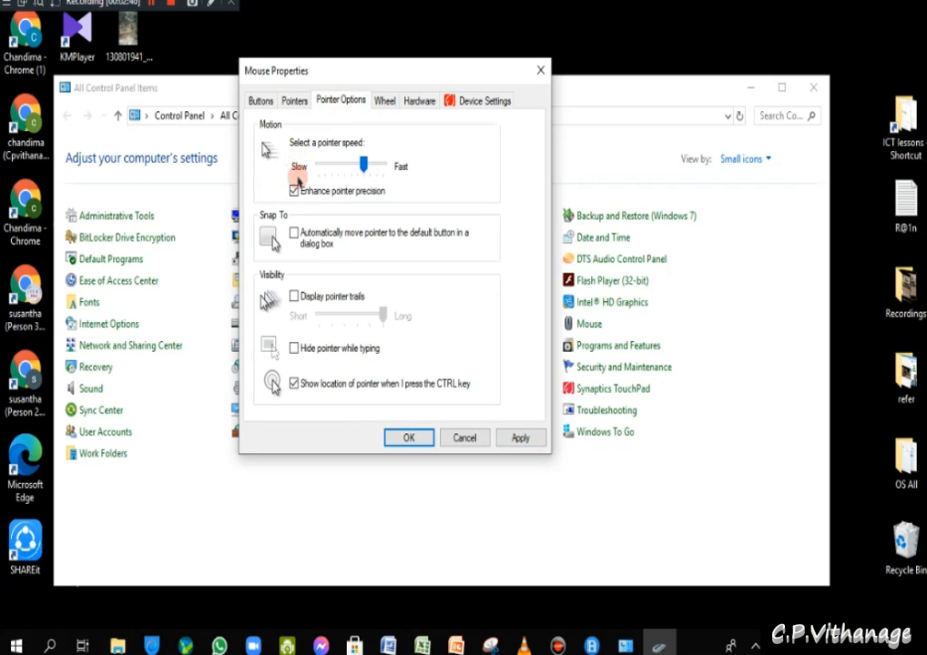
drag(363, 164, 331, 171)
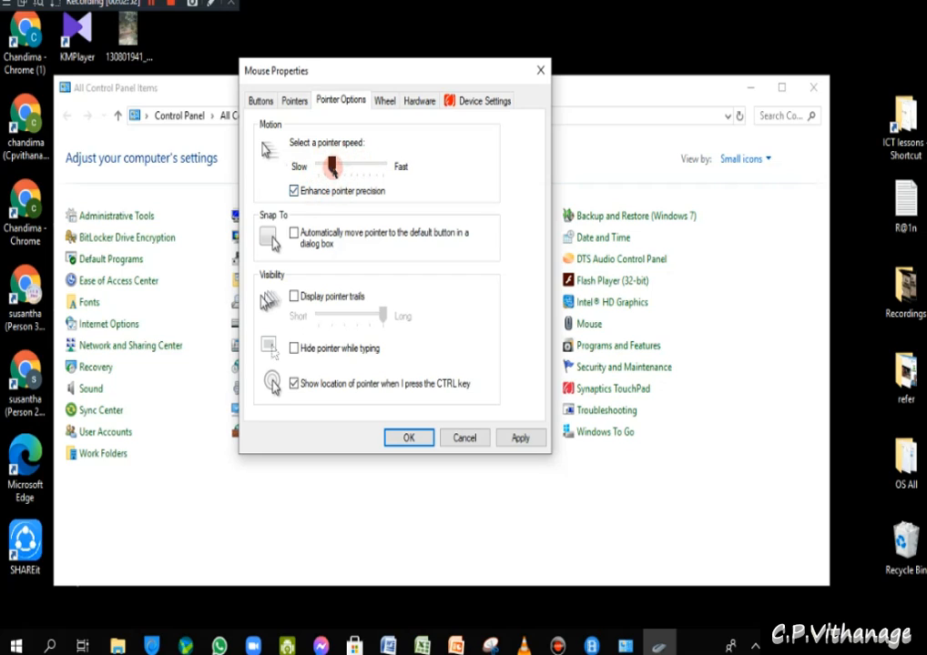
drag(331, 165, 376, 167)
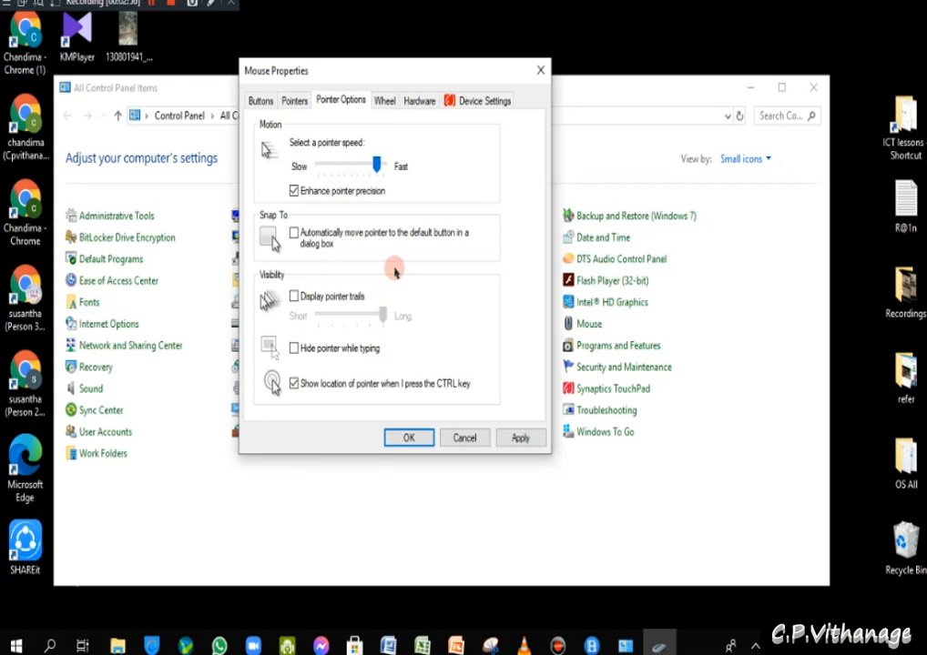
- Leave Snap To default button off and turn on pointer trails set near Short
click(294, 234)
click(294, 234)
click(520, 439)
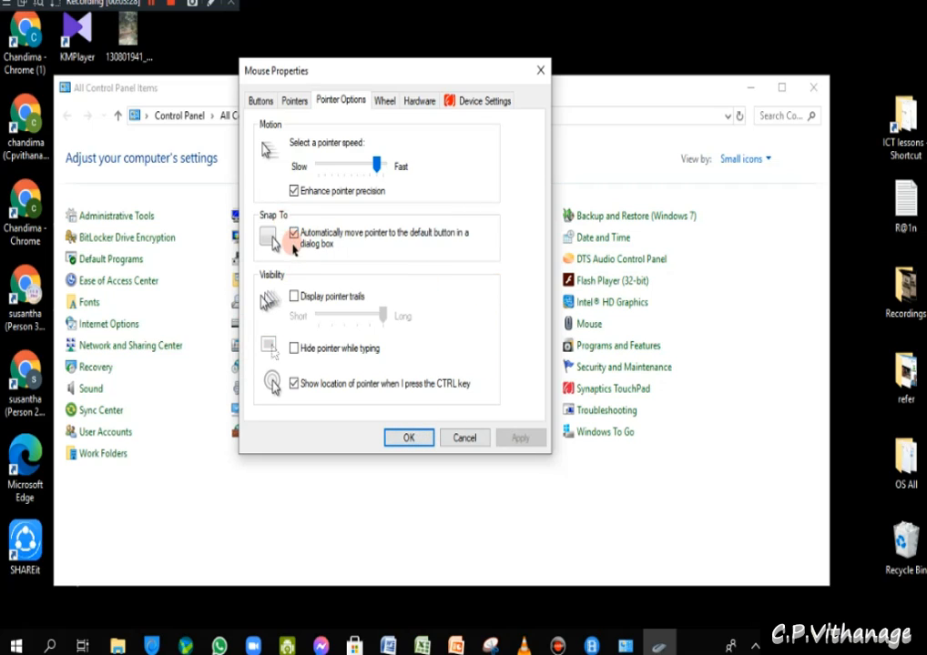
click(292, 238)
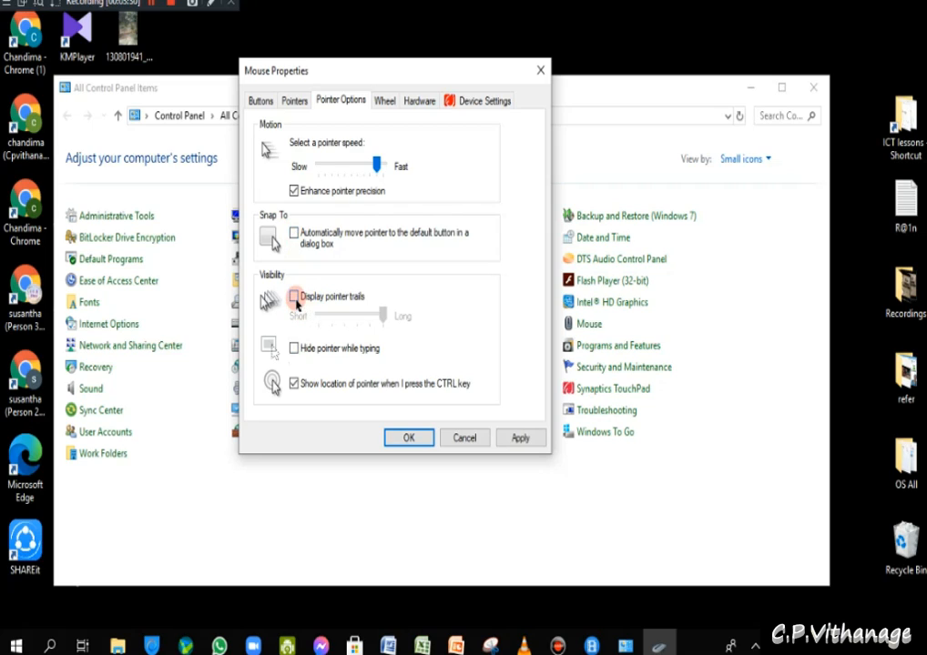
click(295, 303)
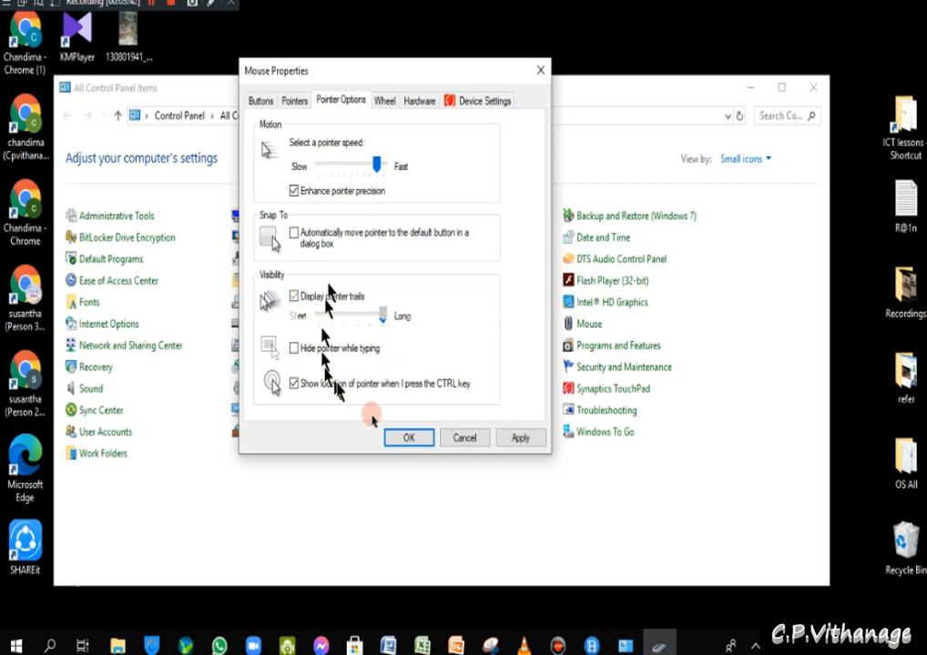
drag(380, 317, 330, 319)
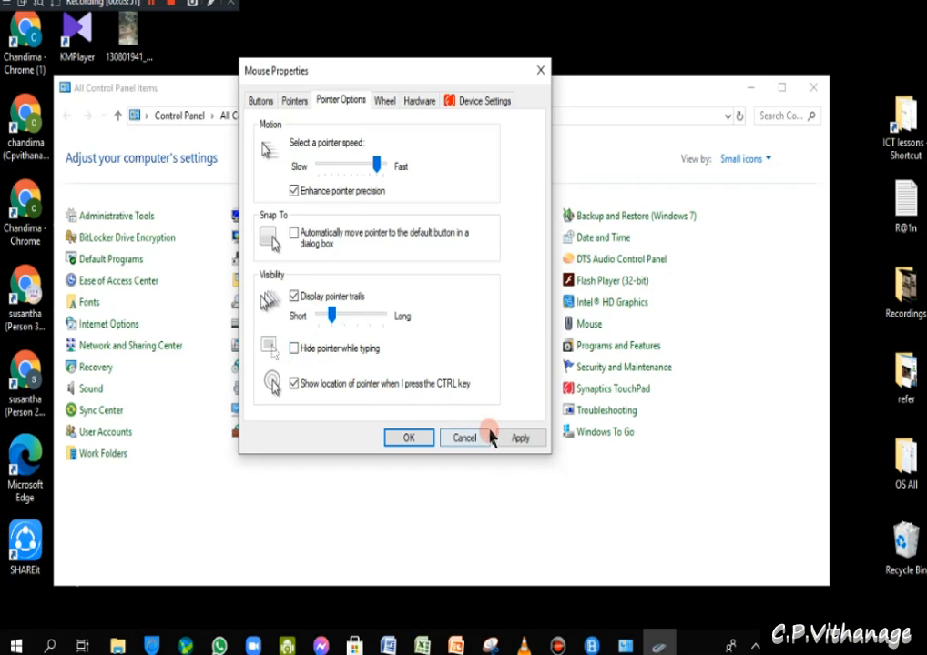
- Type test text in Word, enable and apply Hide pointer while typing, retest, then minimize Word
click(391, 646)
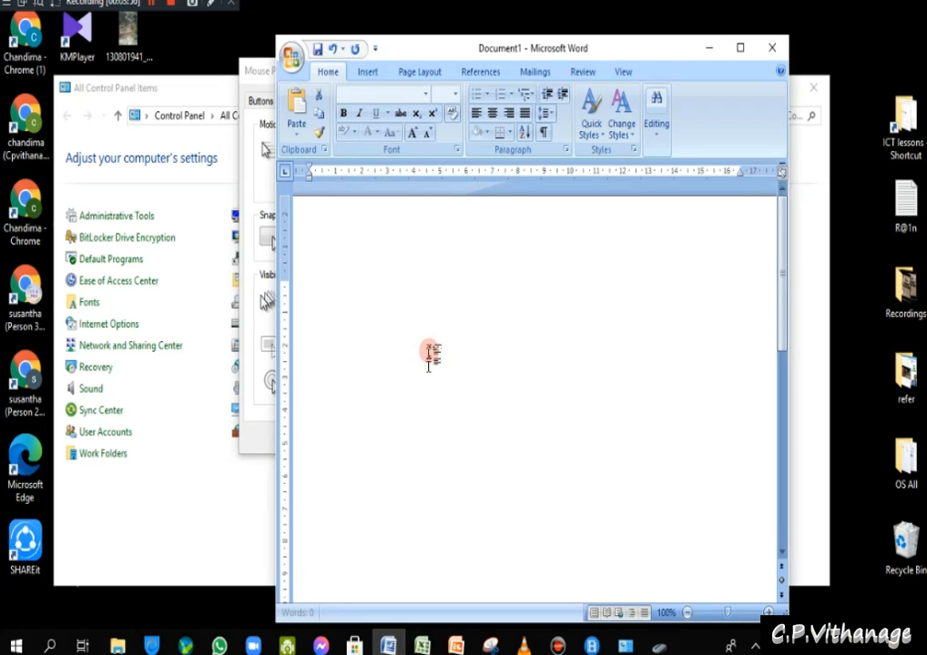
text(c cvvcvv vbv)
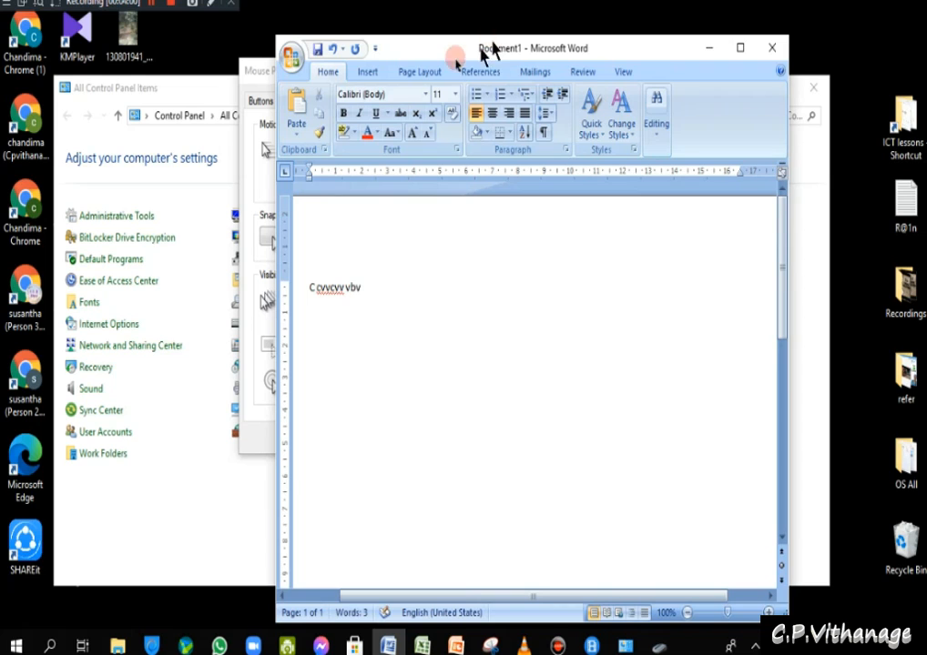
drag(439, 55, 429, 449)
click(299, 357)
click(298, 355)
click(520, 438)
click(633, 456)
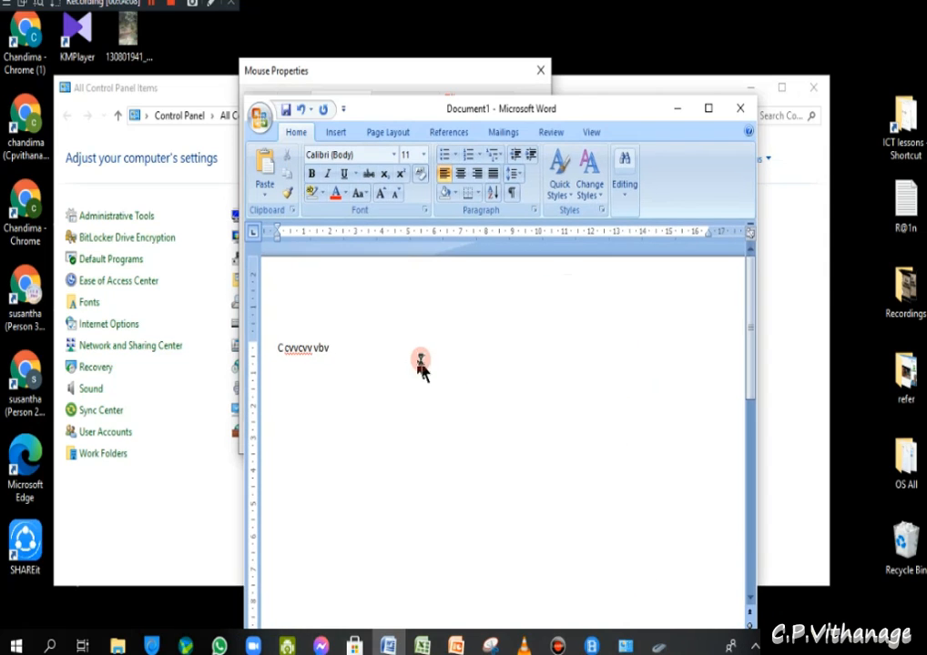
text(cvv vbvccvcvcvc)
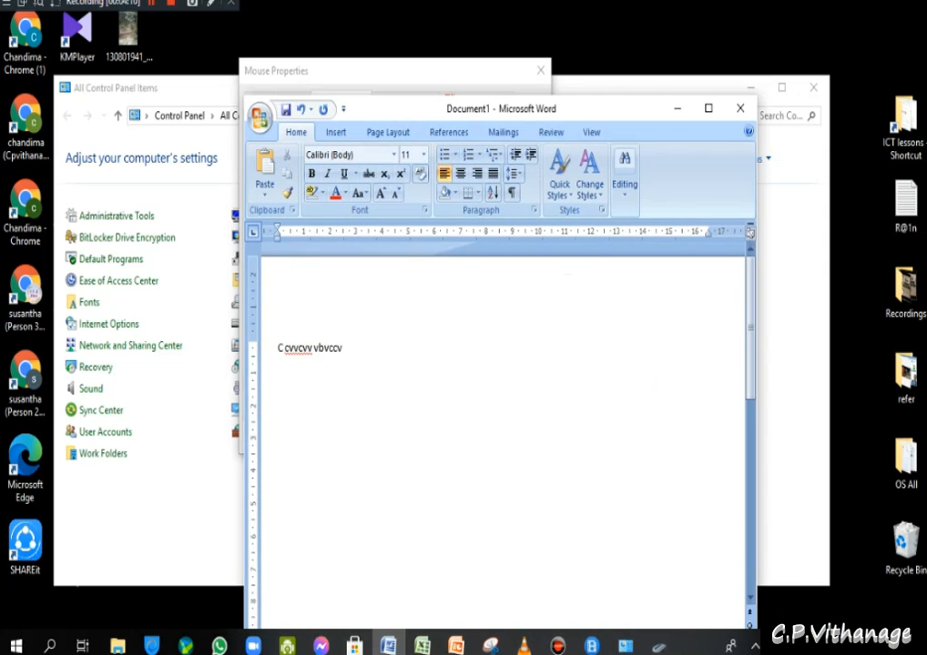
click(676, 108)
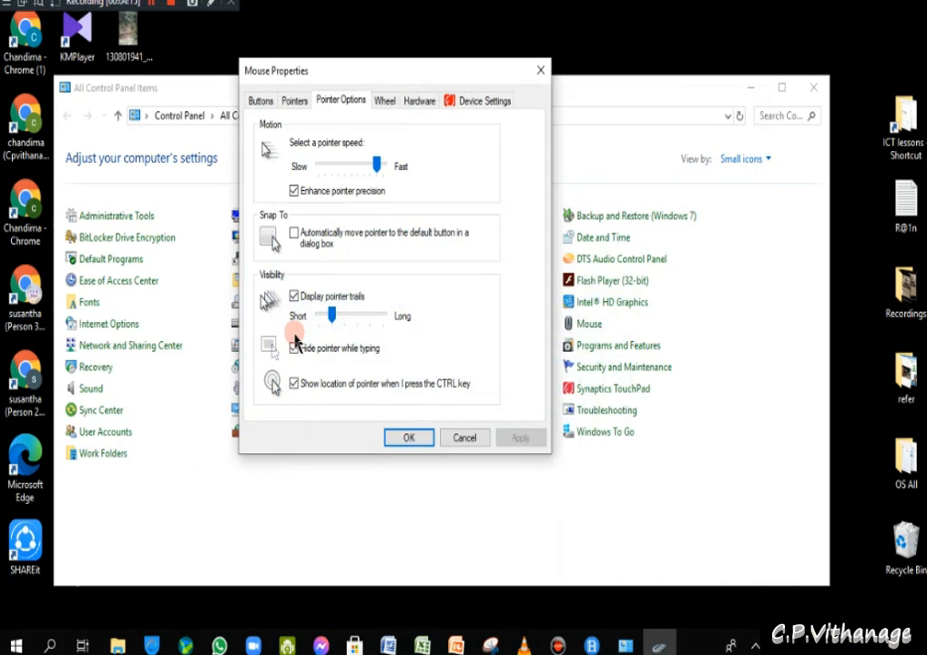
- Turn off Hide pointer while typing and apply the change
click(295, 350)
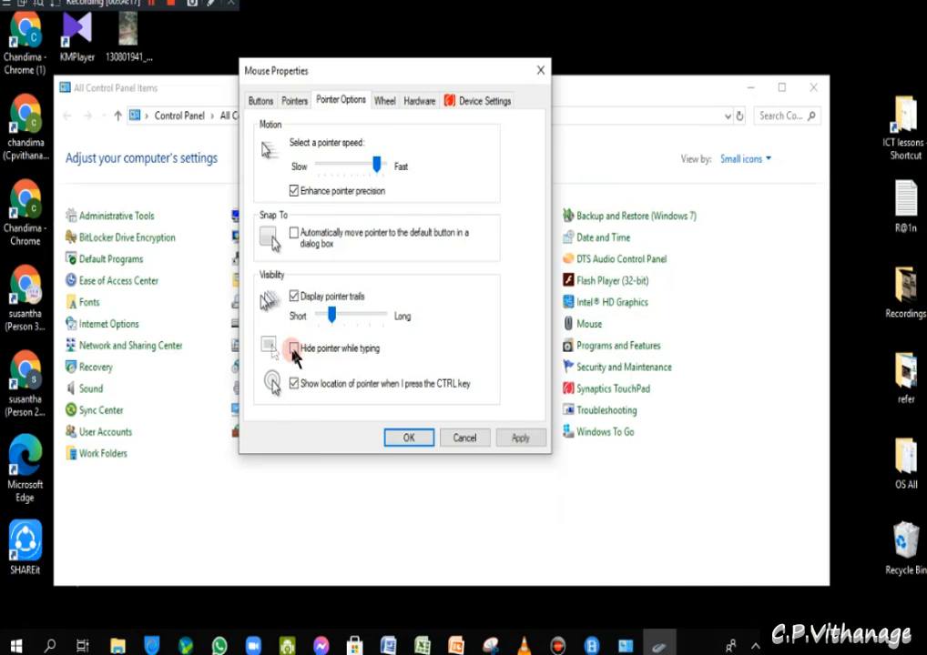
click(517, 440)
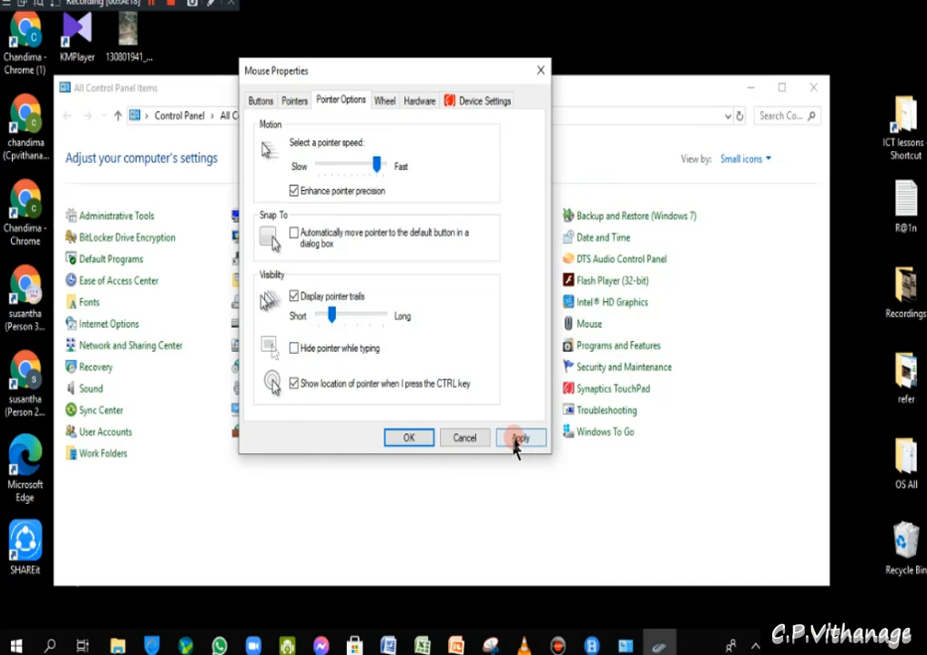
click(523, 439)
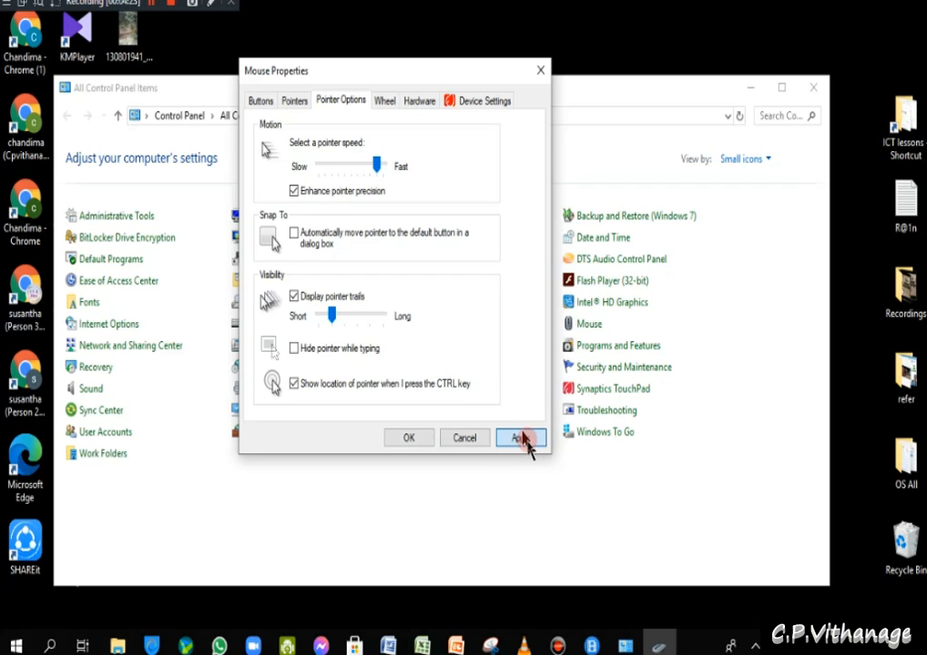
click(522, 440)
click(524, 439)
click(524, 439)
- Press Ctrl twice to test showing the pointer location, then open the Wheel tab
key(ctrl)
key(ctrl)
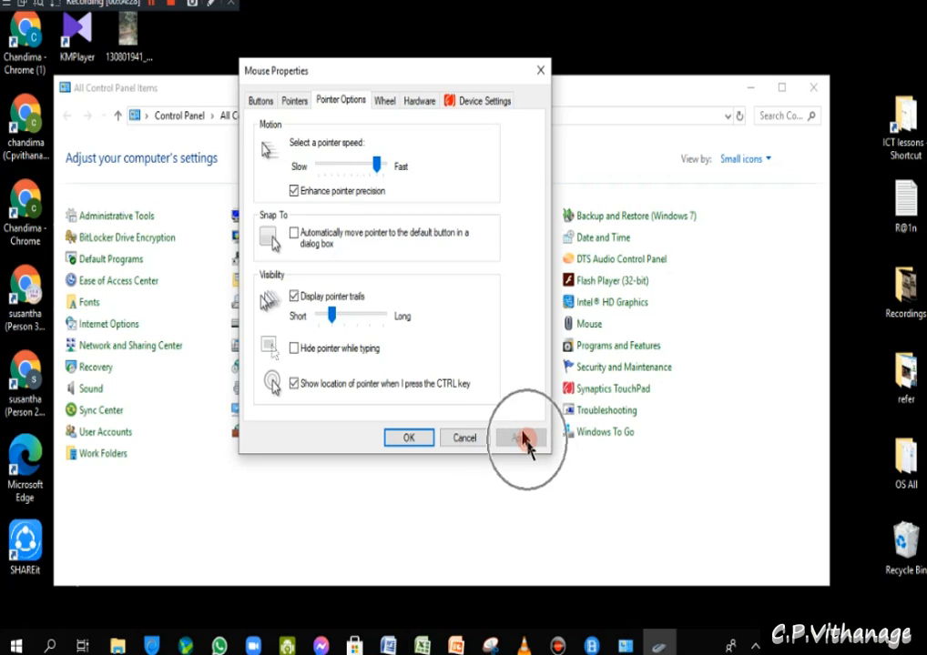
key(ctrl)
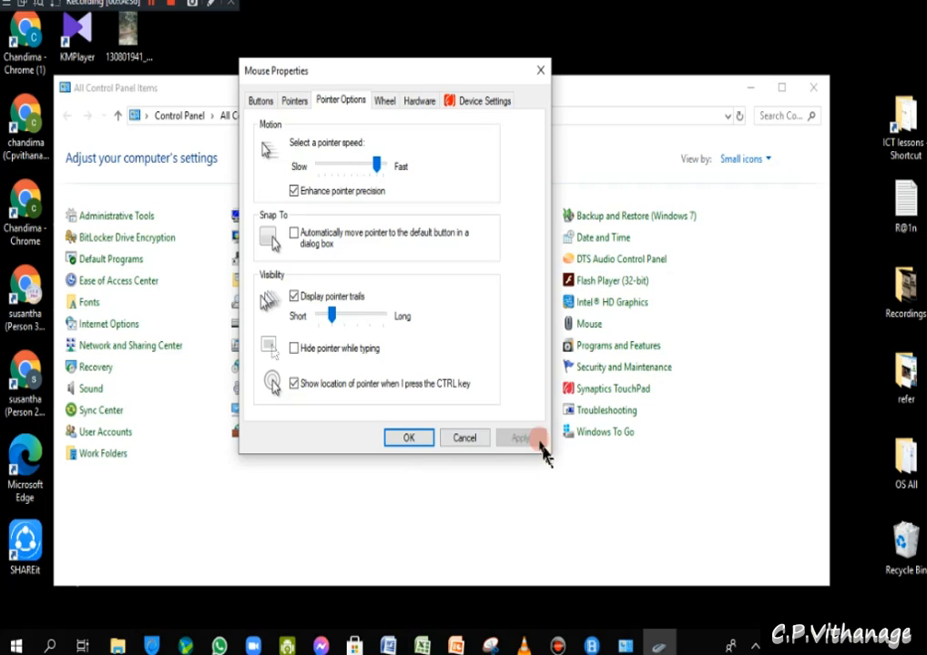
click(387, 105)
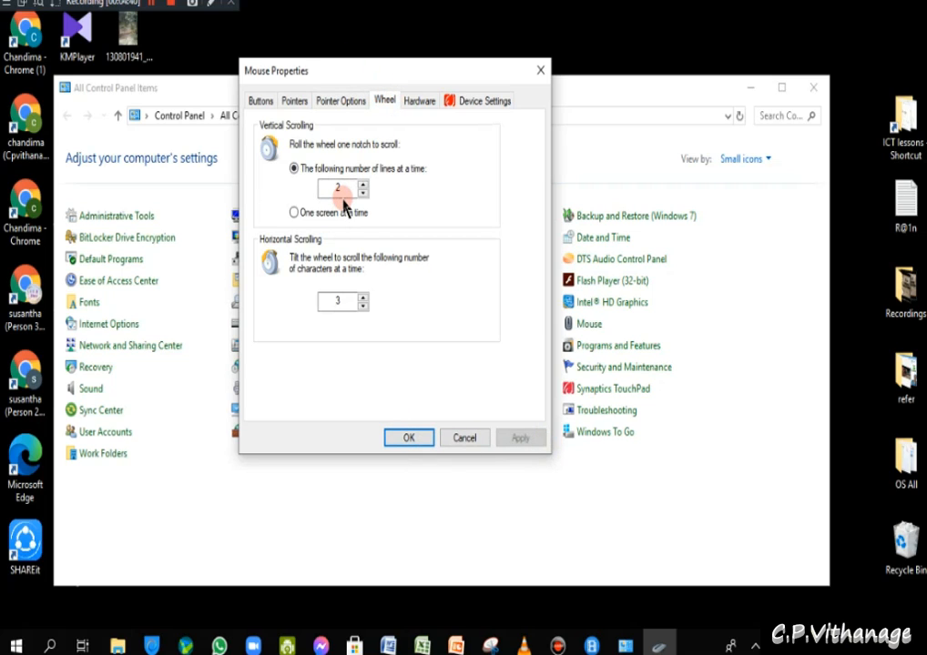
- Change vertical scrolling to 1 line then back to 2 lines per notch, and bring Control Panel forward
click(362, 193)
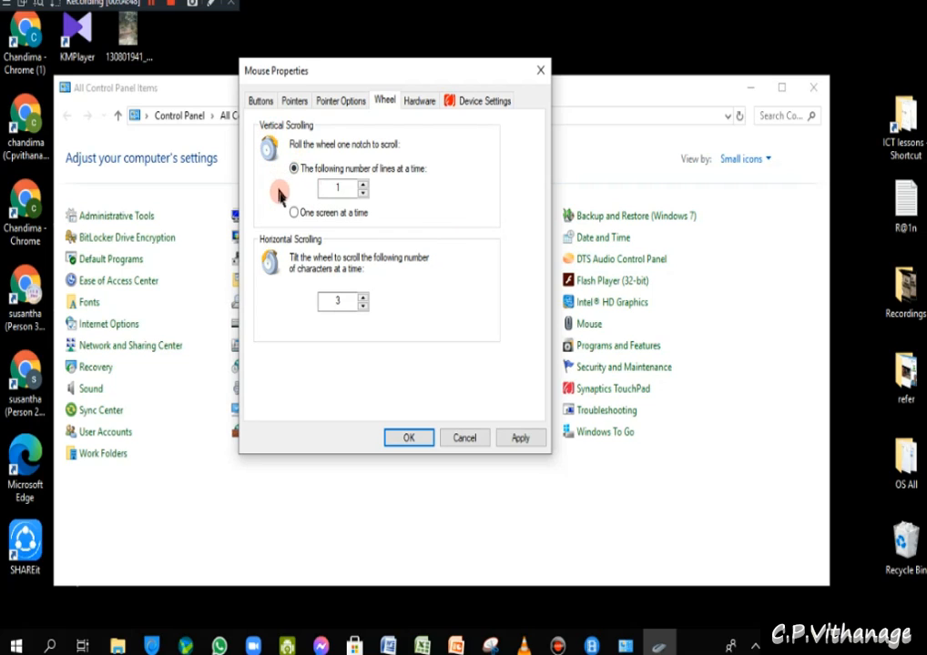
click(362, 184)
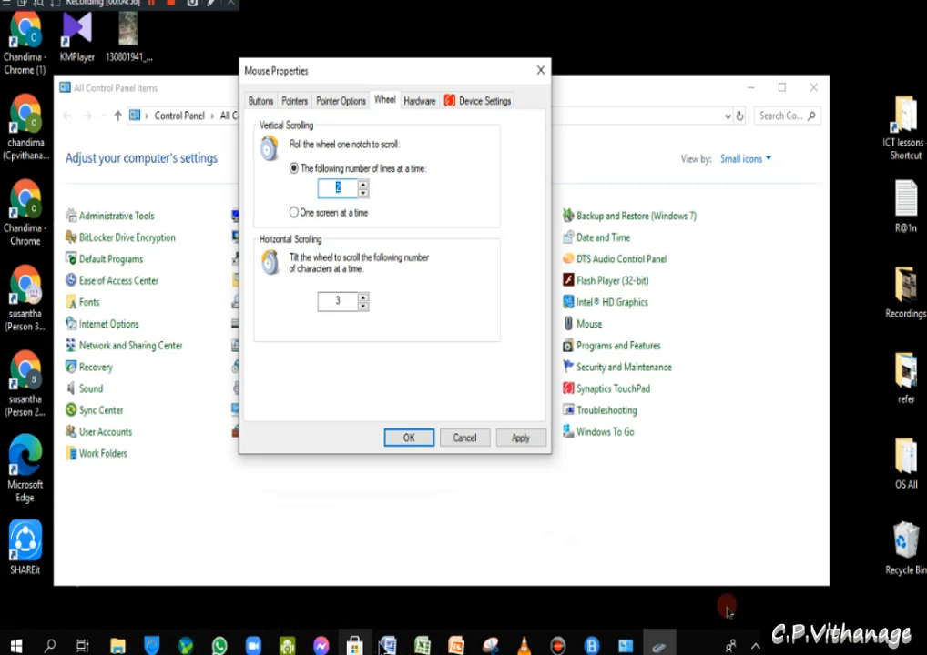
drag(180, 96, 246, 146)
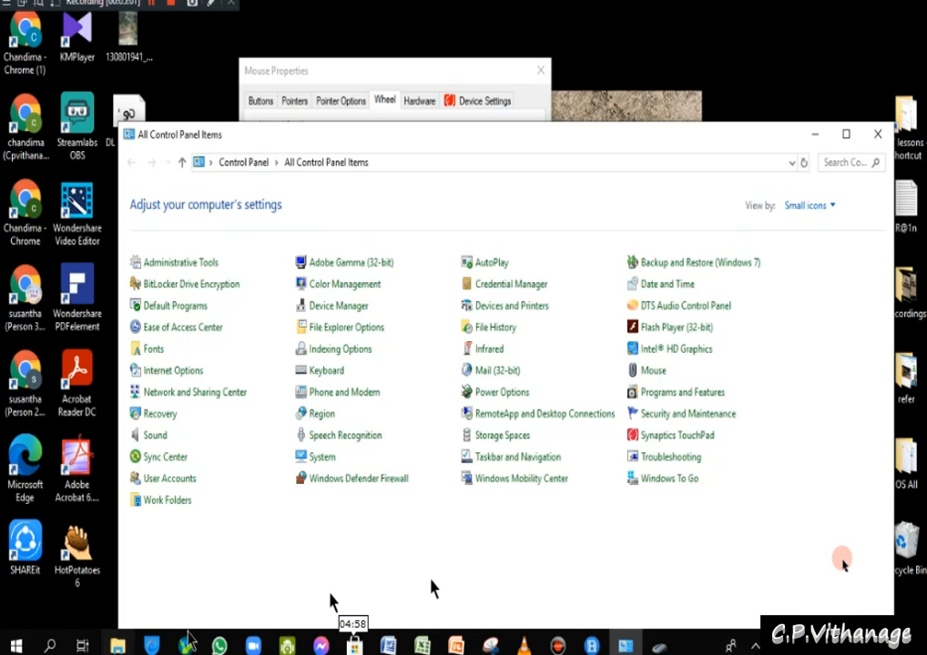
- View the Hardware tab listing the HID-compliant mouse and Synaptics PS/2 Port TouchPad
click(353, 641)
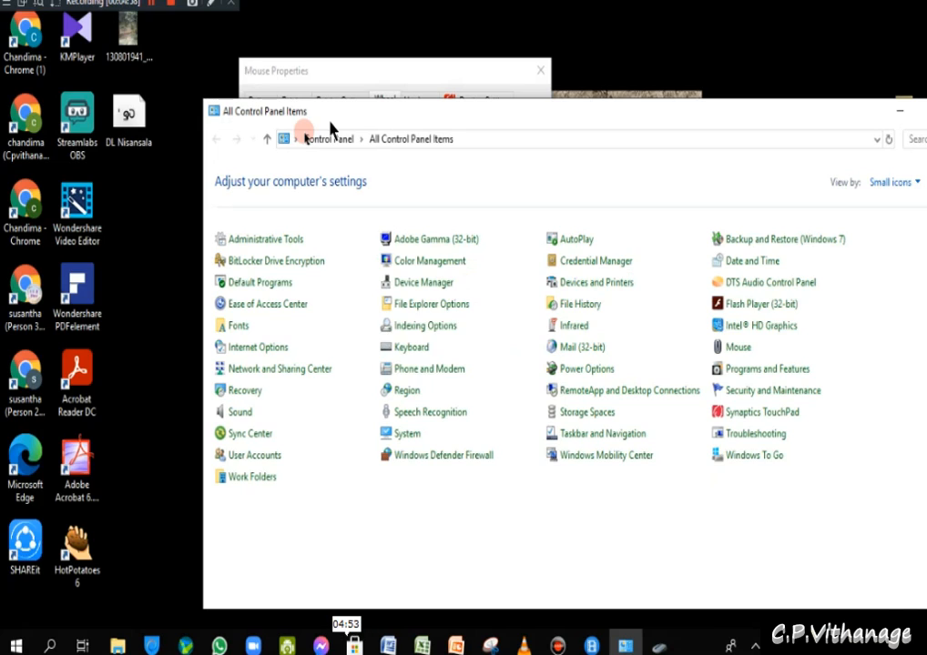
click(346, 641)
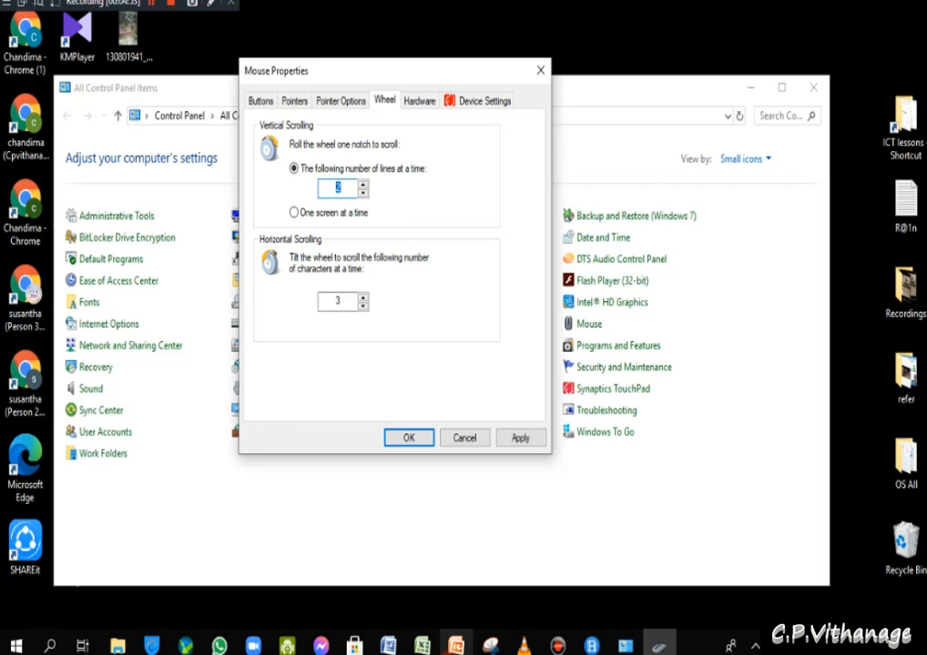
click(472, 127)
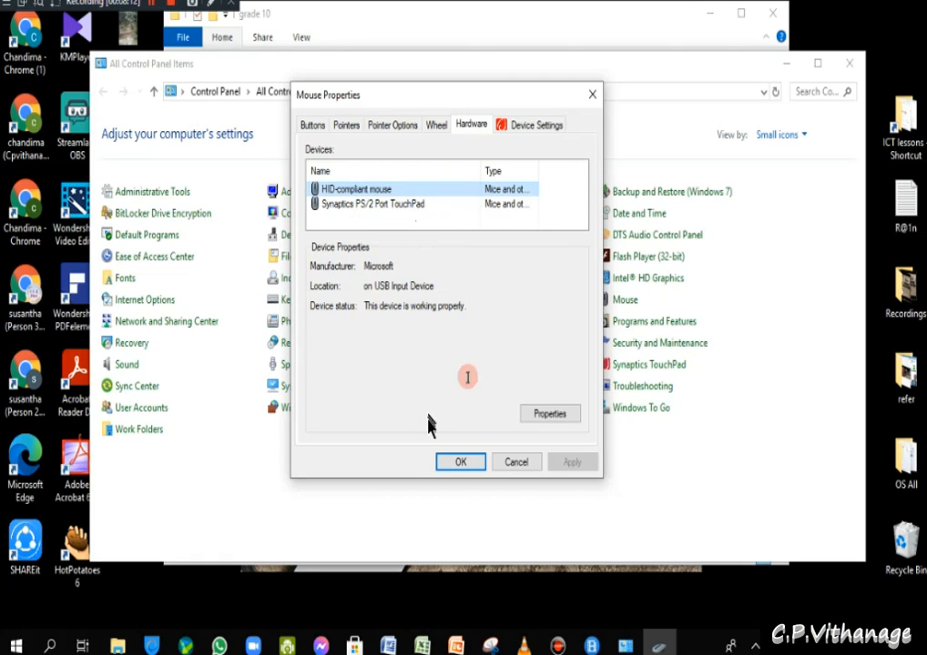
- Browse the touchpad, Buttons, Pointers and Pointer Options pages, then close Mouse Properties with OK
click(539, 126)
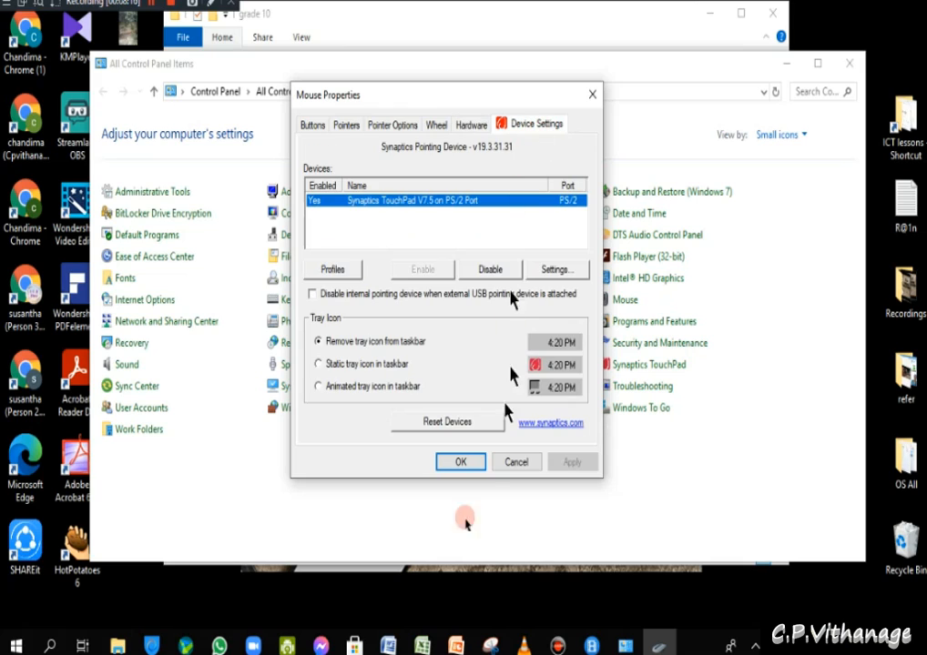
click(314, 126)
click(346, 126)
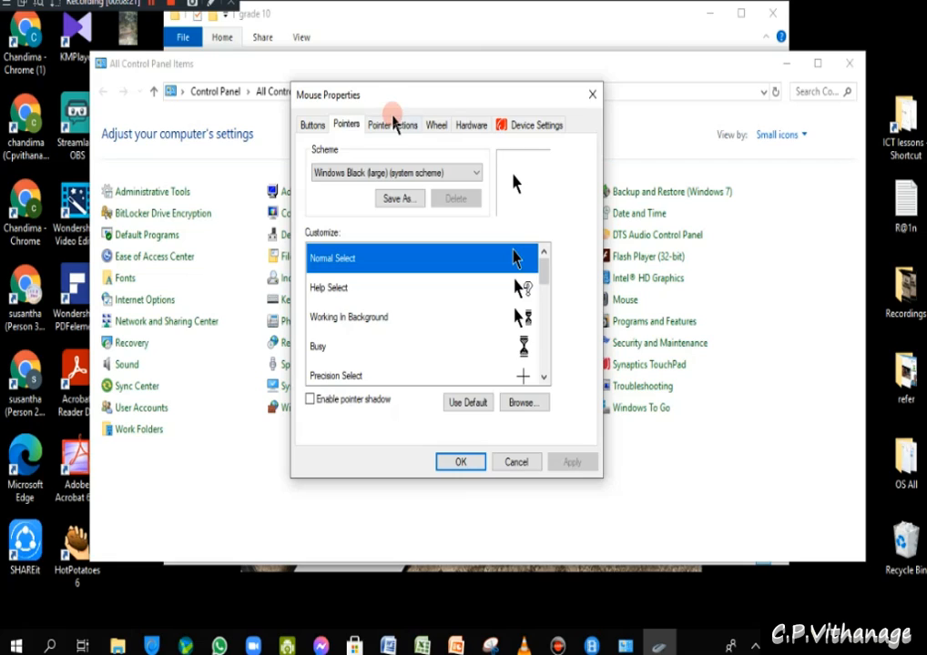
click(393, 125)
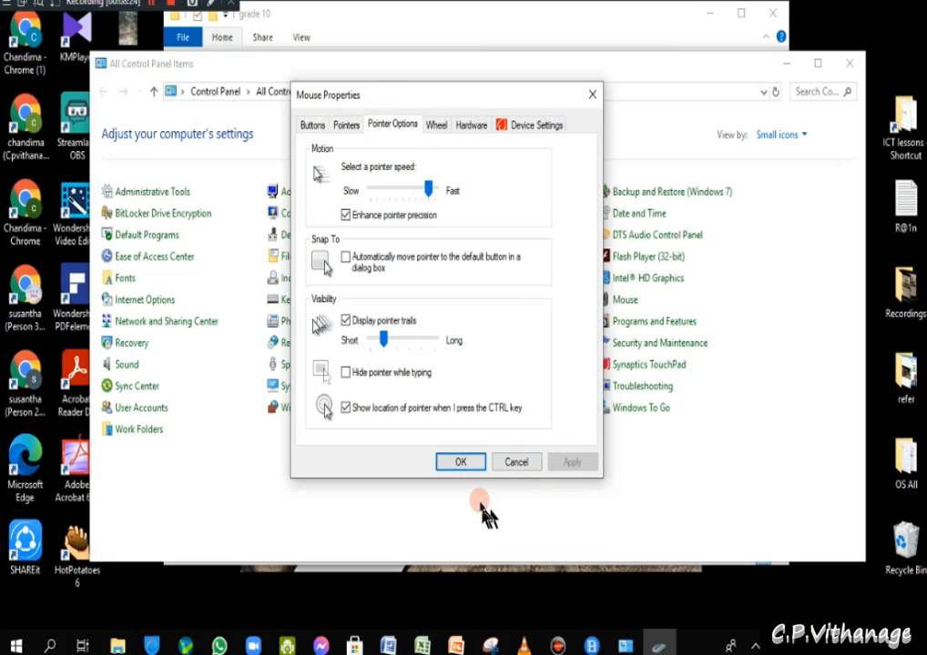
click(462, 462)
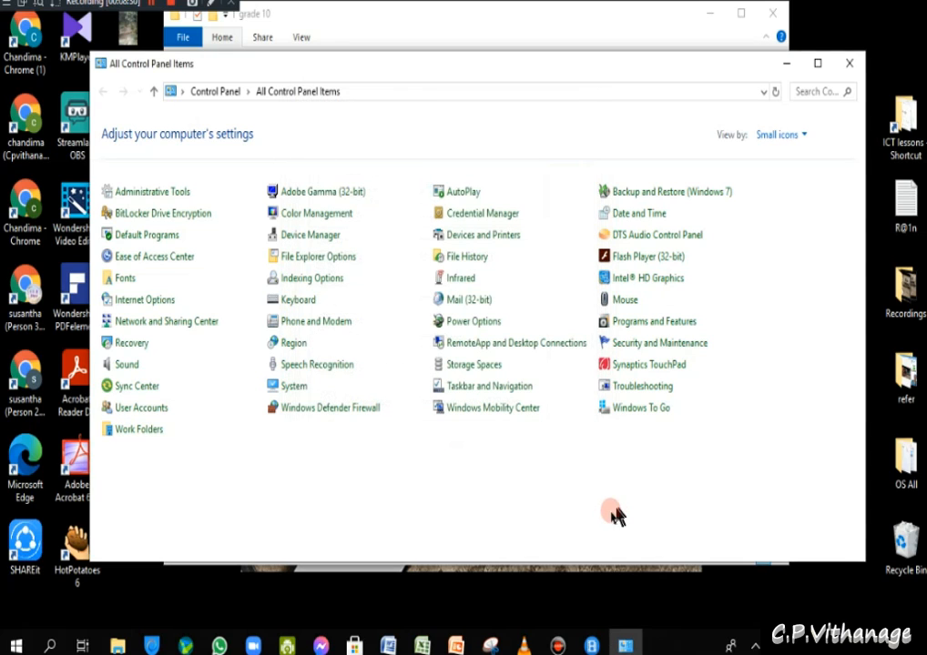
- Reopen Mouse settings and turn off Display pointer trails, applying and confirming the change
click(606, 306)
click(215, 179)
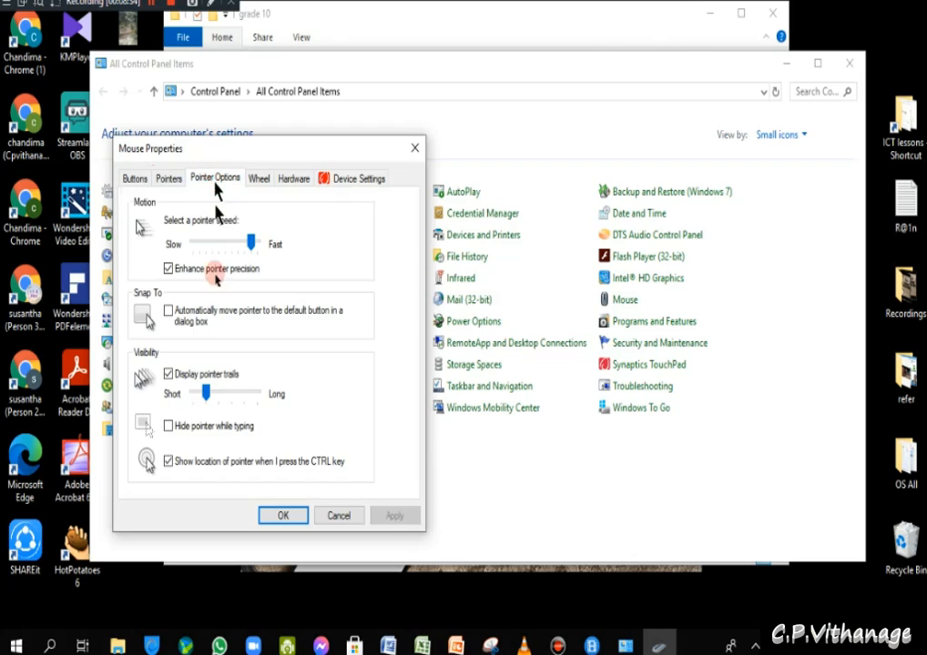
click(168, 374)
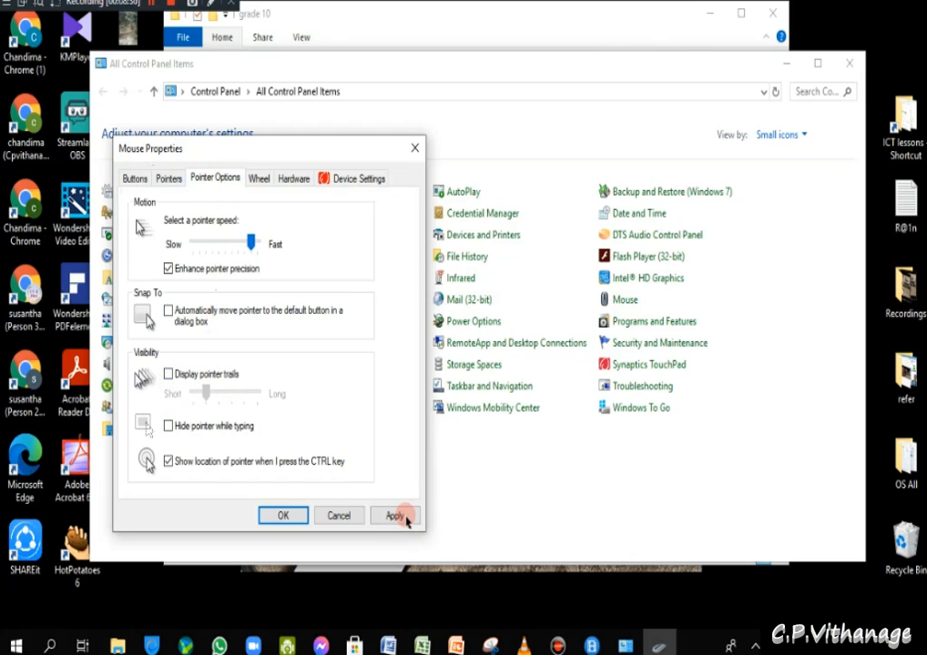
click(395, 517)
click(286, 515)
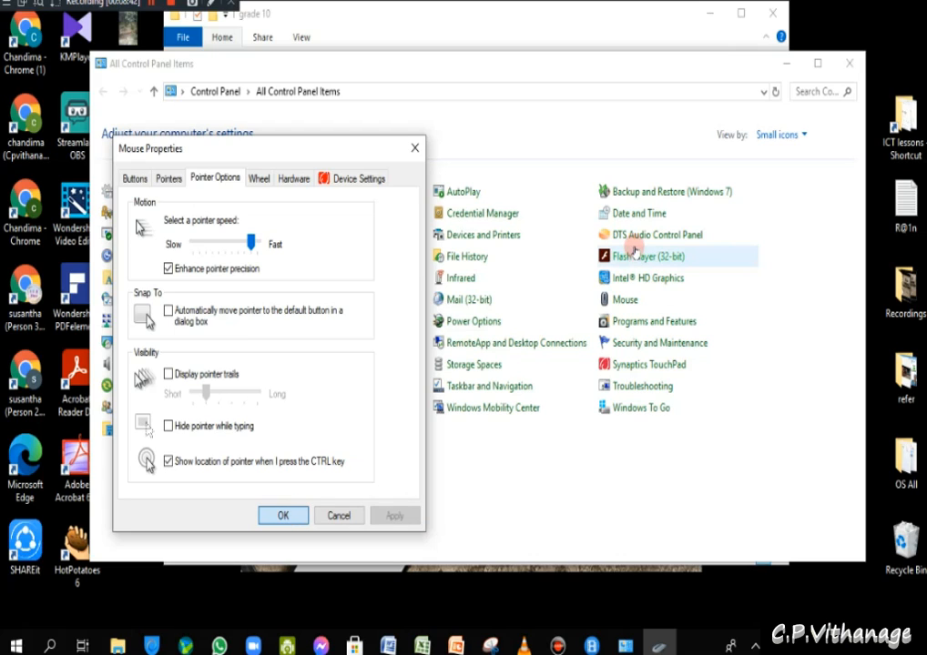
click(414, 147)
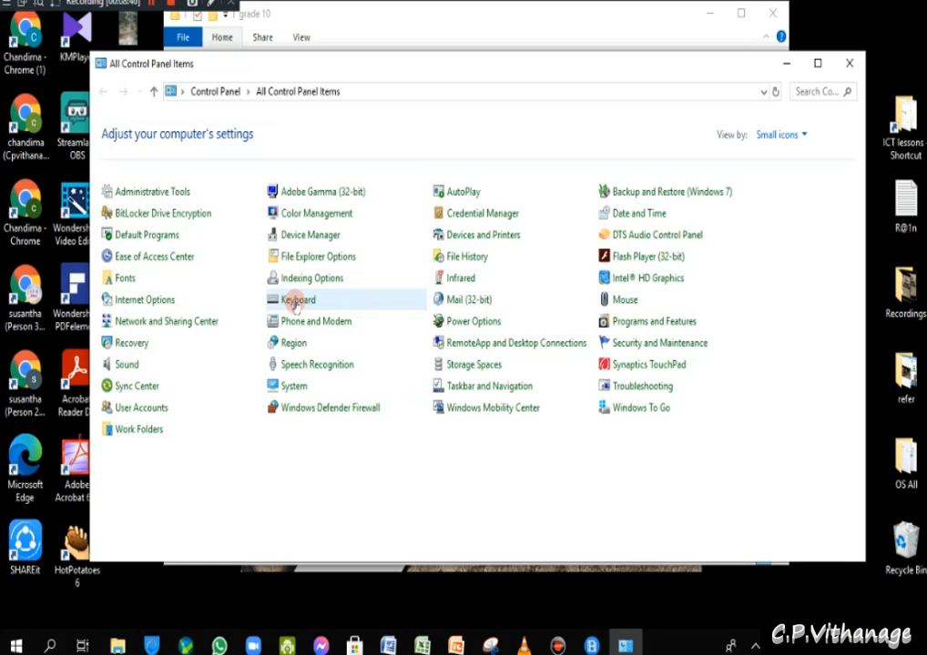
- Open Keyboard Properties, centre it, and move Repeat delay toward Long then back toward Short
click(297, 304)
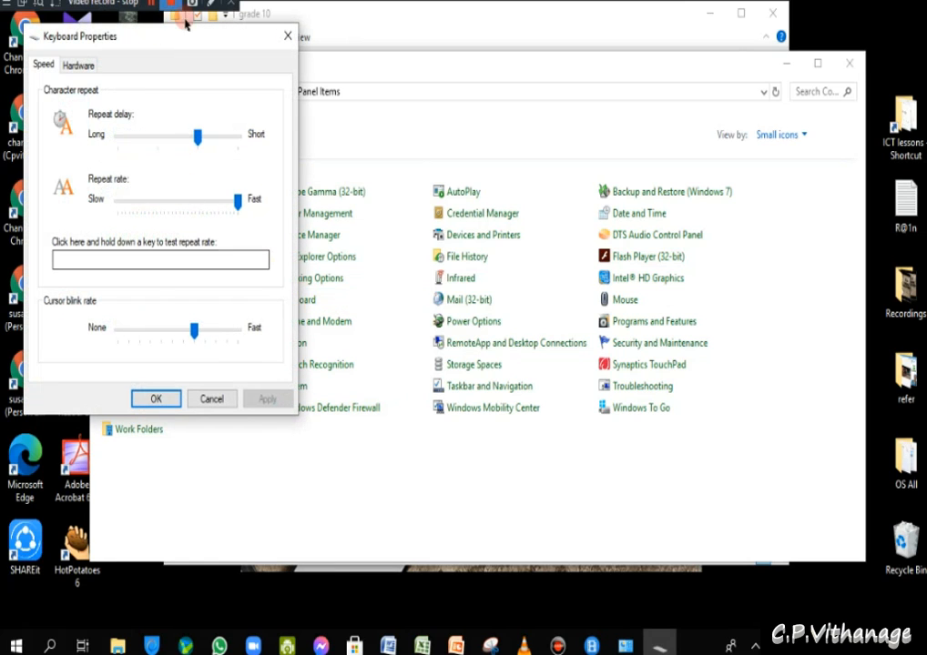
drag(201, 33, 482, 37)
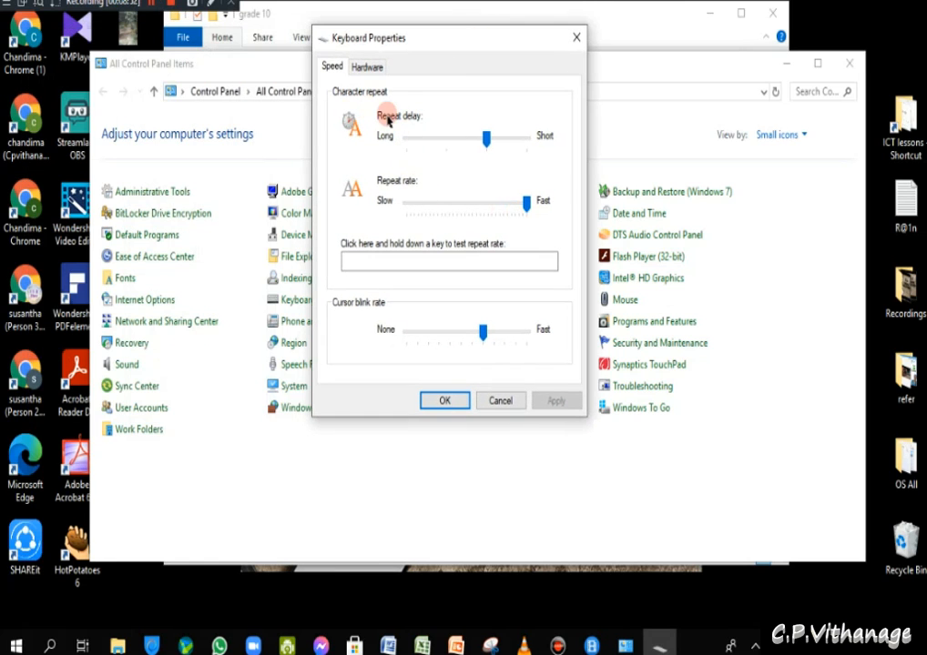
drag(486, 146, 456, 141)
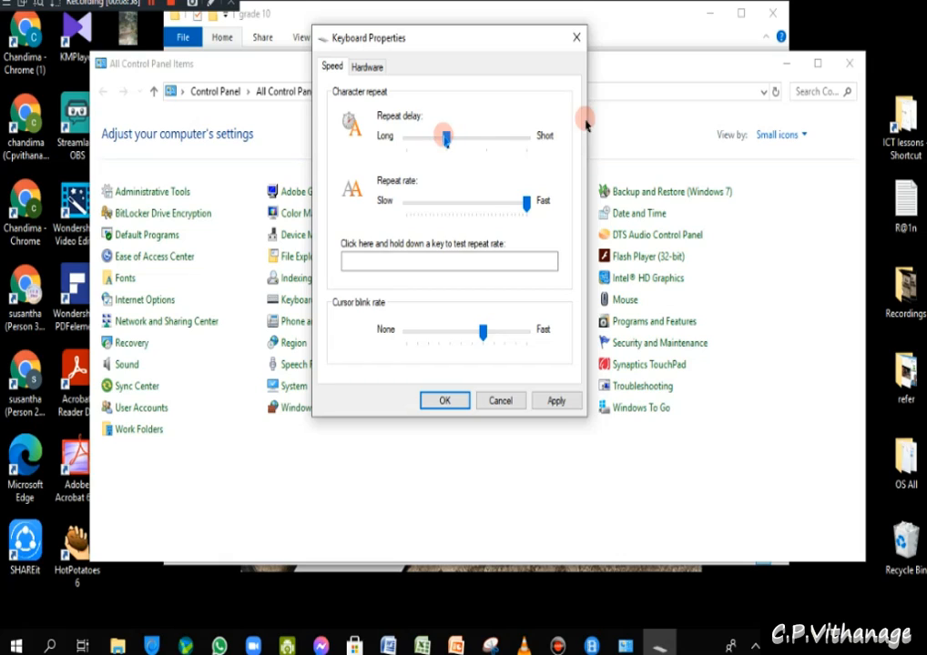
drag(448, 143, 473, 139)
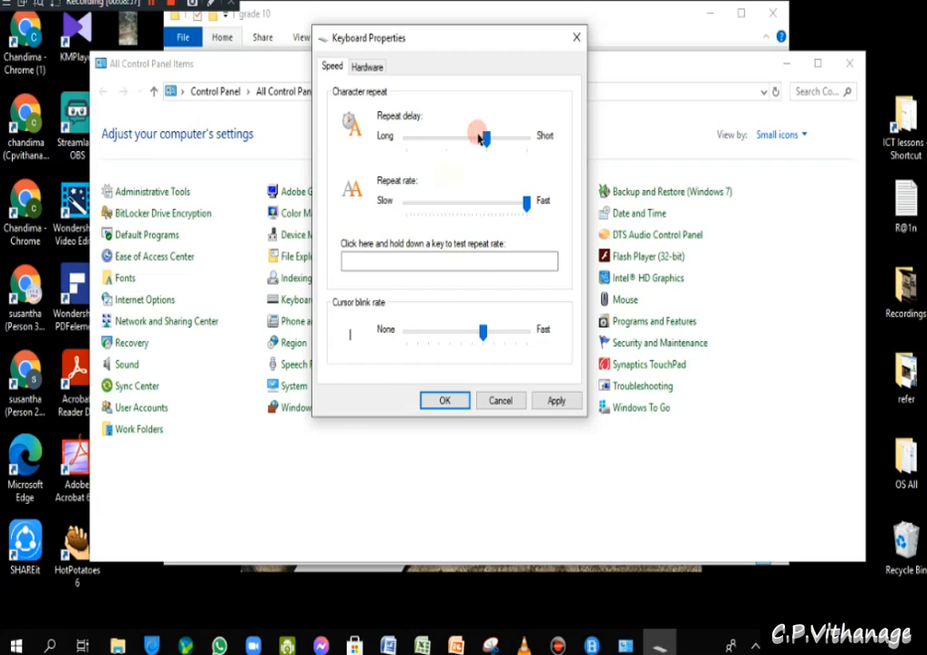
- Slow the repeat rate, test it by typing 'bbn', and adjust the cursor blink rate
click(364, 265)
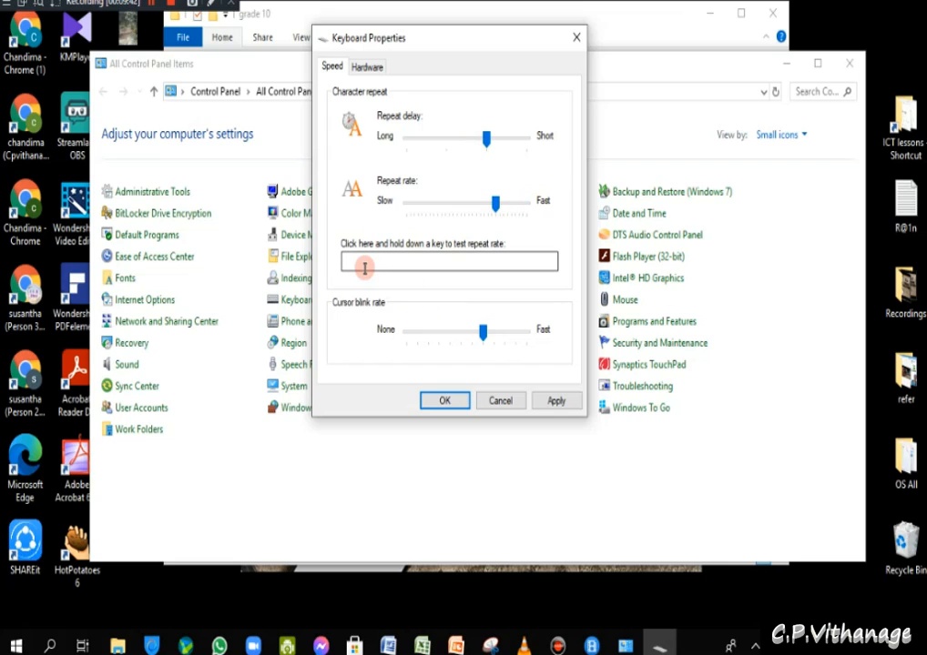
drag(527, 203, 500, 204)
click(373, 267)
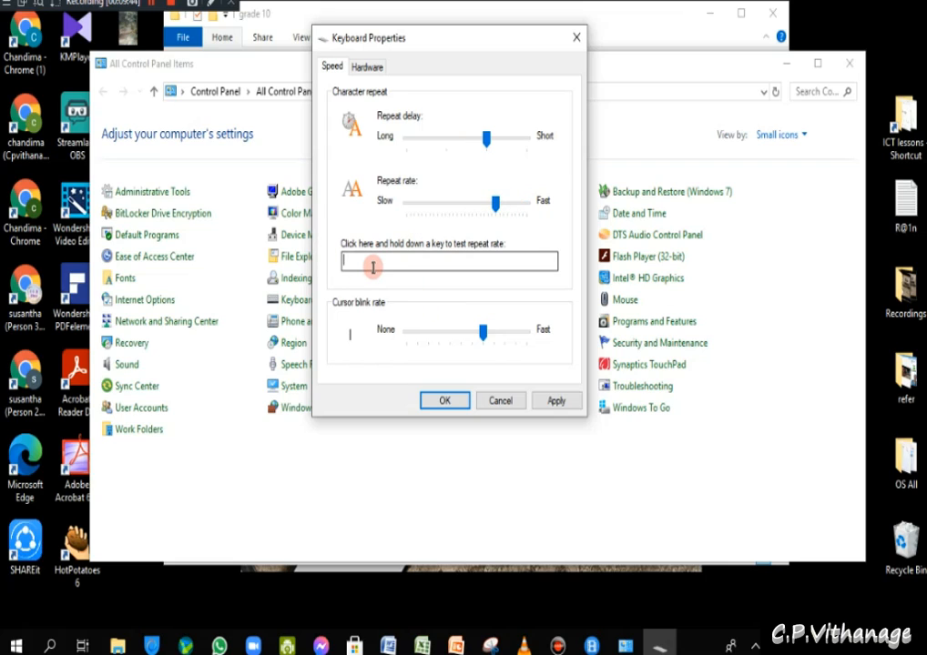
text(bbnmj)
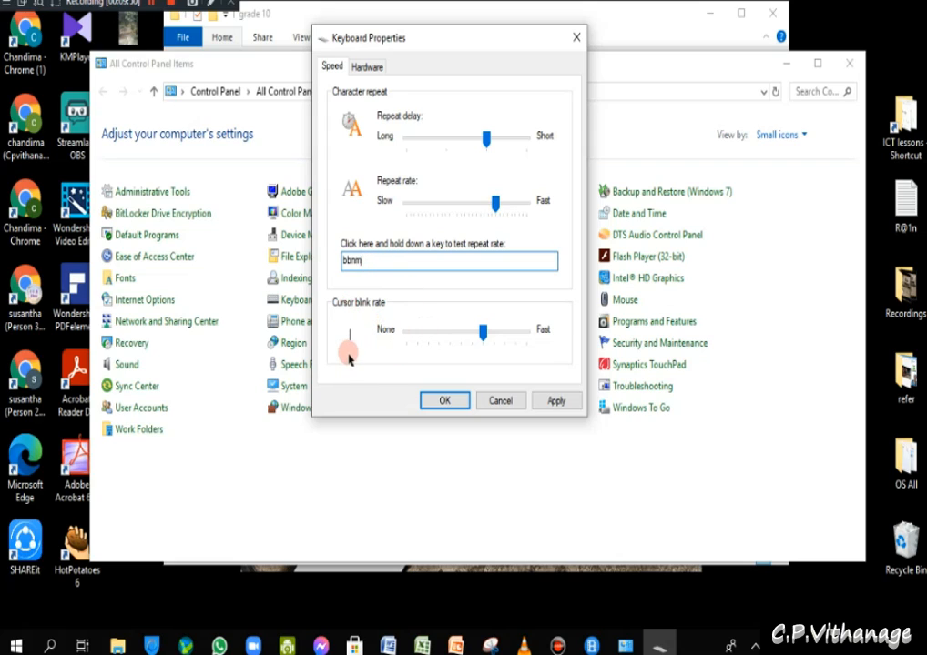
drag(482, 330, 474, 358)
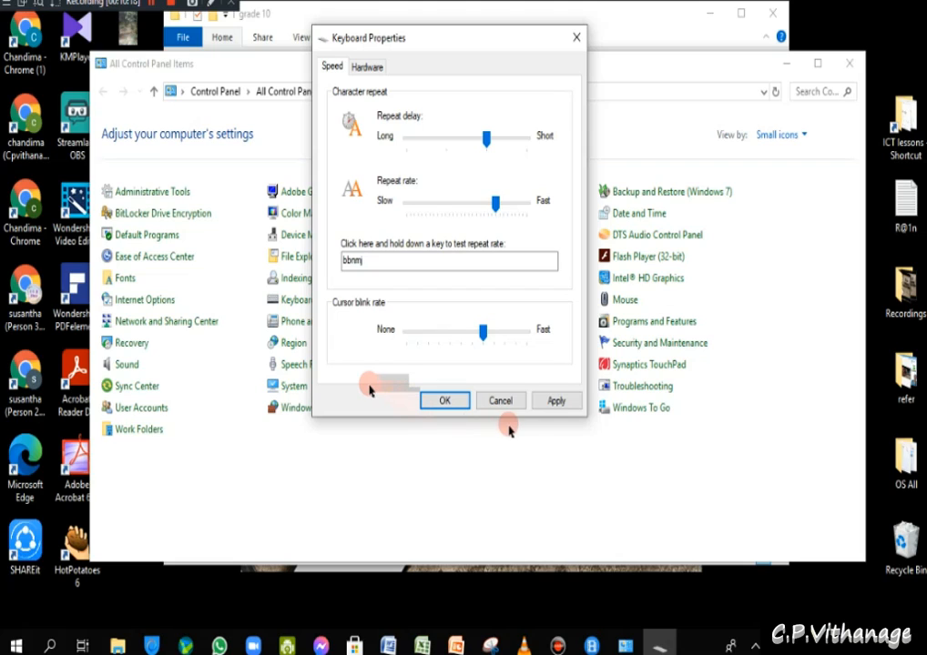
- Check the keyboard hardware, showing Standard PS/2 Keyboard, then close Keyboard Properties
click(367, 66)
click(647, 350)
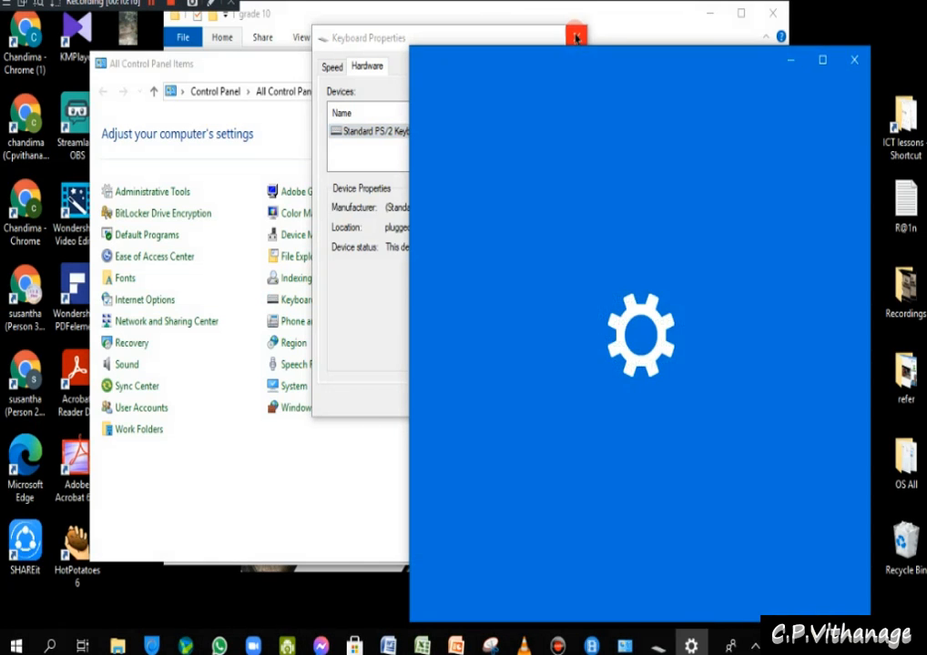
click(576, 37)
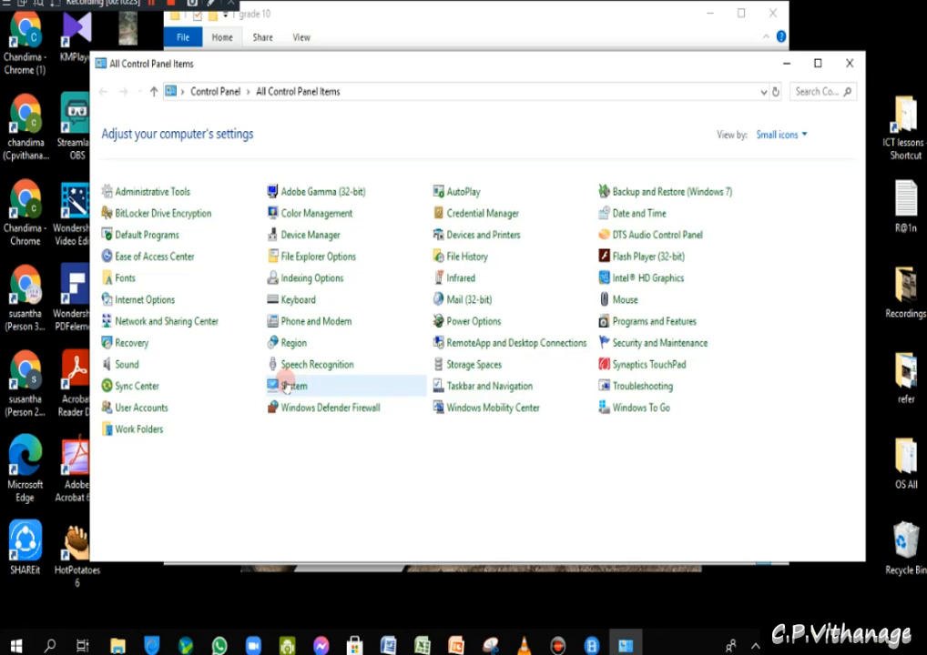
- Open the Sound dialog, move it right, and select the Headset Earphone playback device
click(125, 362)
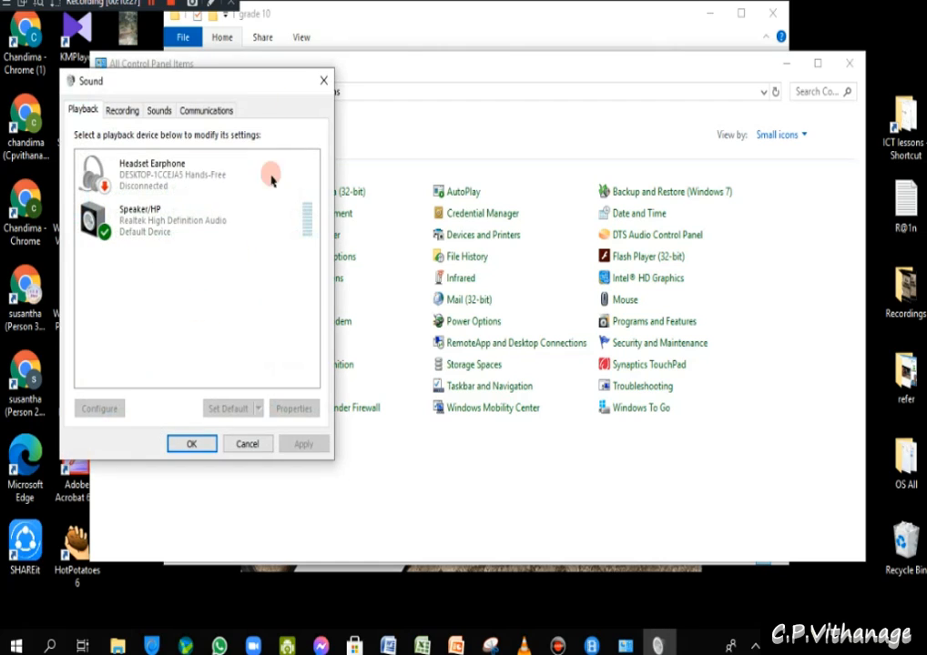
drag(262, 88, 581, 126)
click(465, 226)
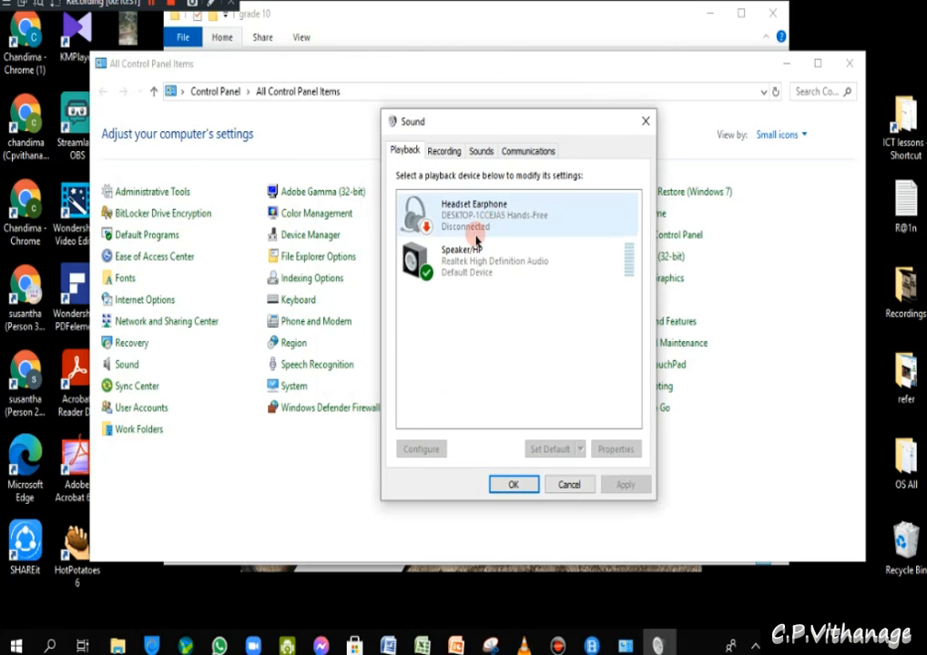
click(548, 249)
click(602, 208)
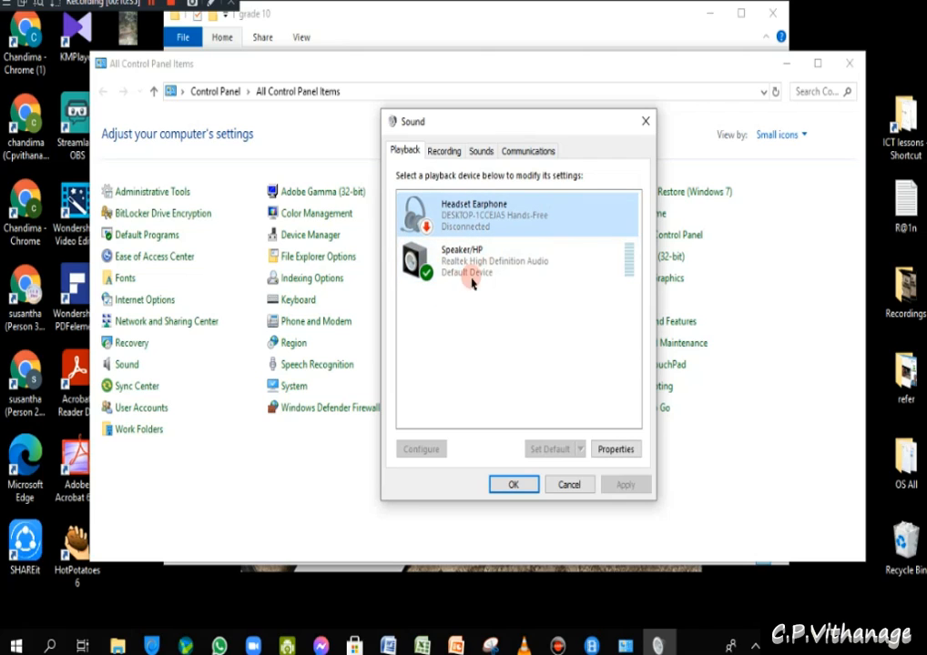
- Look over Headset Earphone properties, cancel without changes, and select Speaker/HP
click(628, 448)
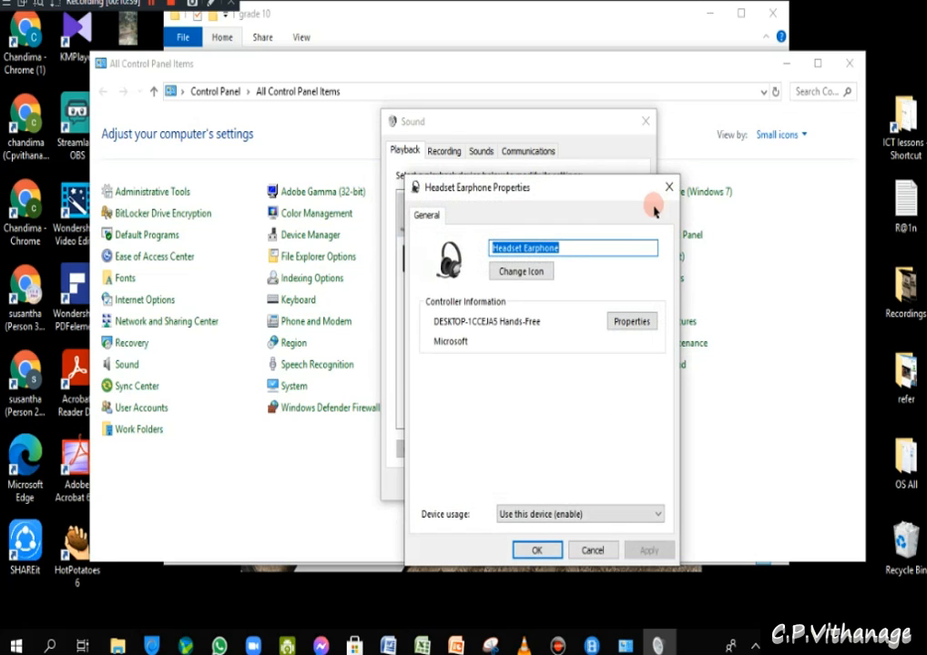
drag(619, 193, 789, 120)
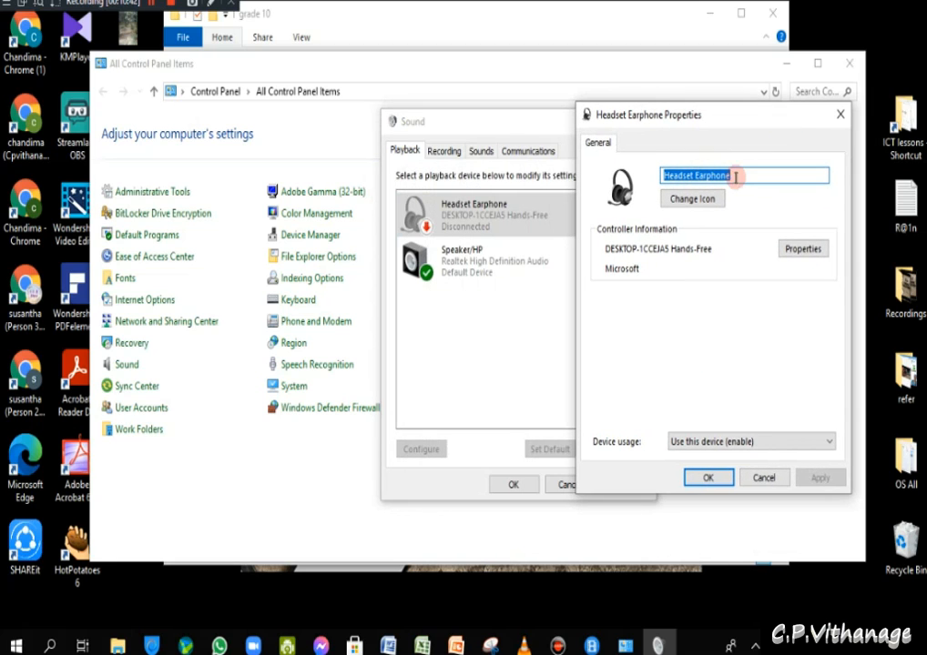
click(762, 477)
click(548, 255)
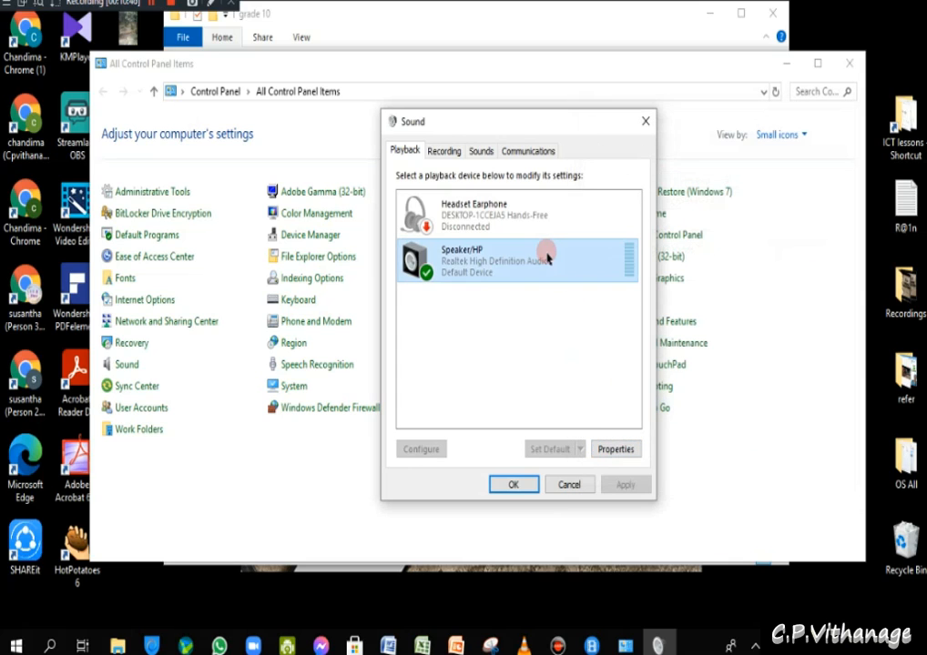
- On Speaker/HP Levels, set speaker volume to 100, raise the microphone, check balances, toggle mute
click(618, 450)
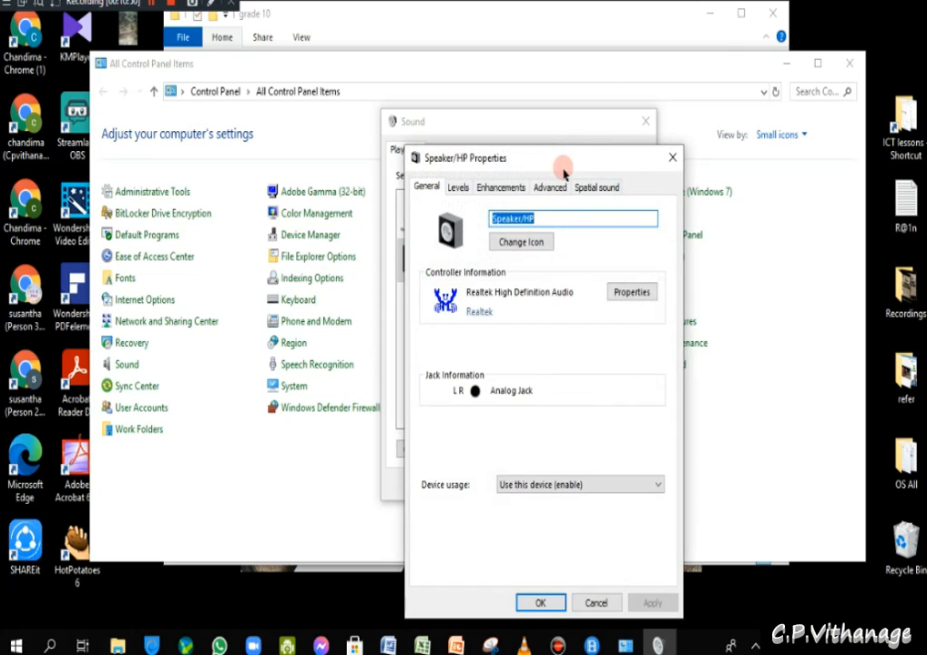
click(457, 187)
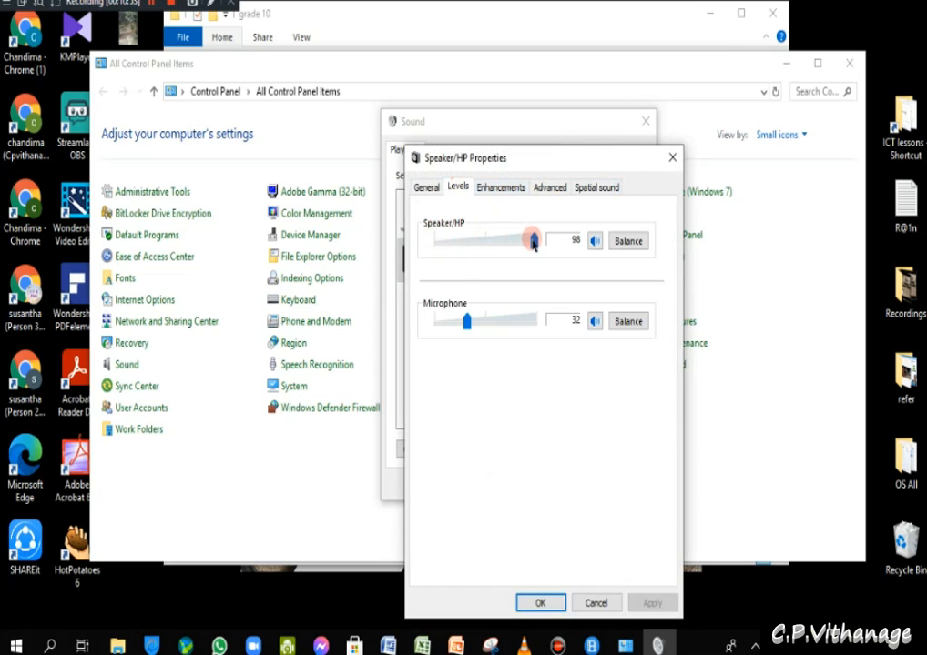
drag(536, 243, 539, 248)
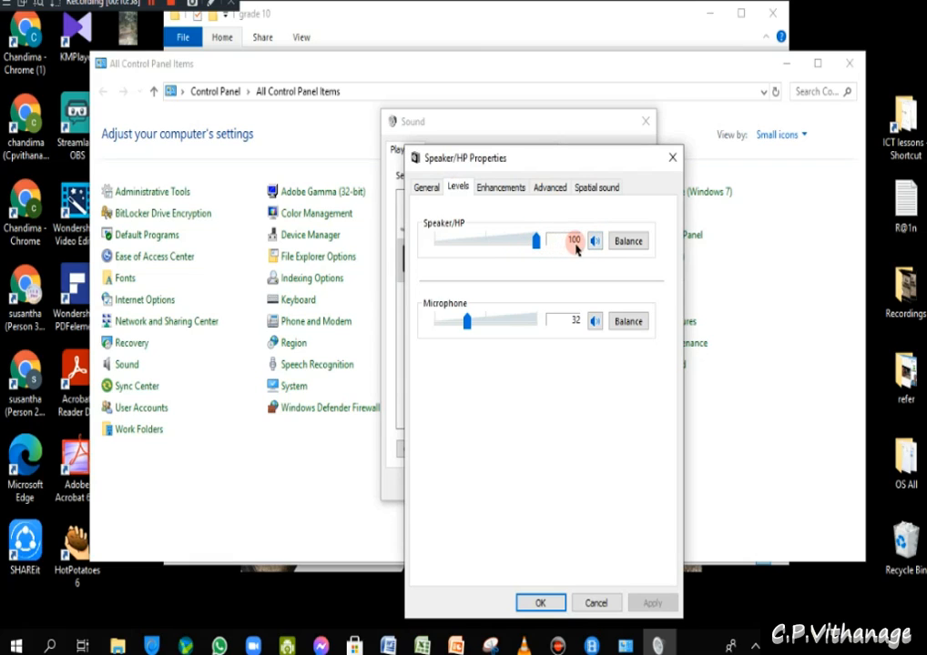
drag(469, 337, 489, 339)
click(619, 320)
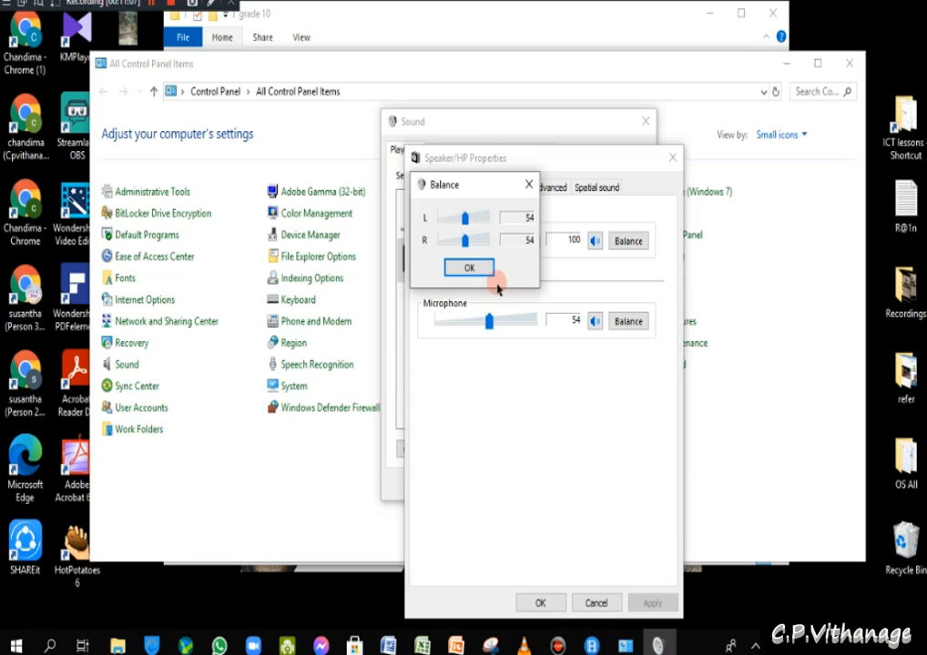
click(528, 184)
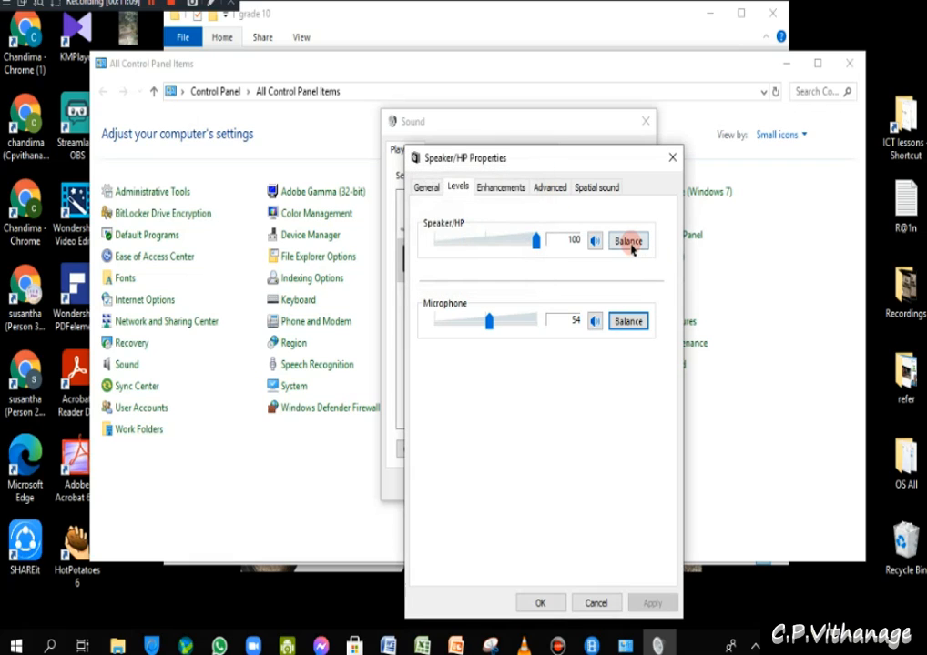
click(628, 242)
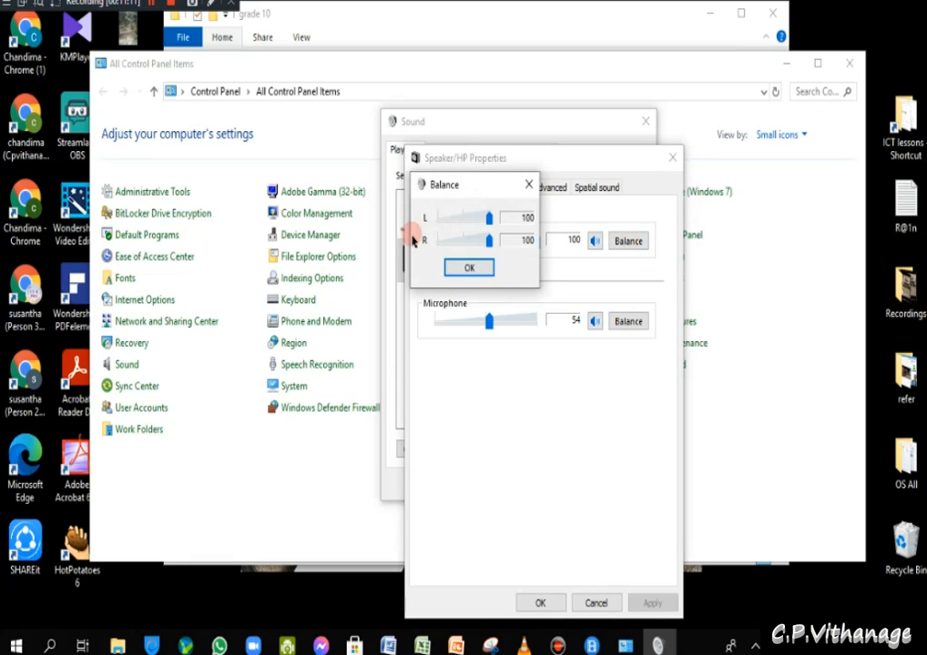
click(528, 184)
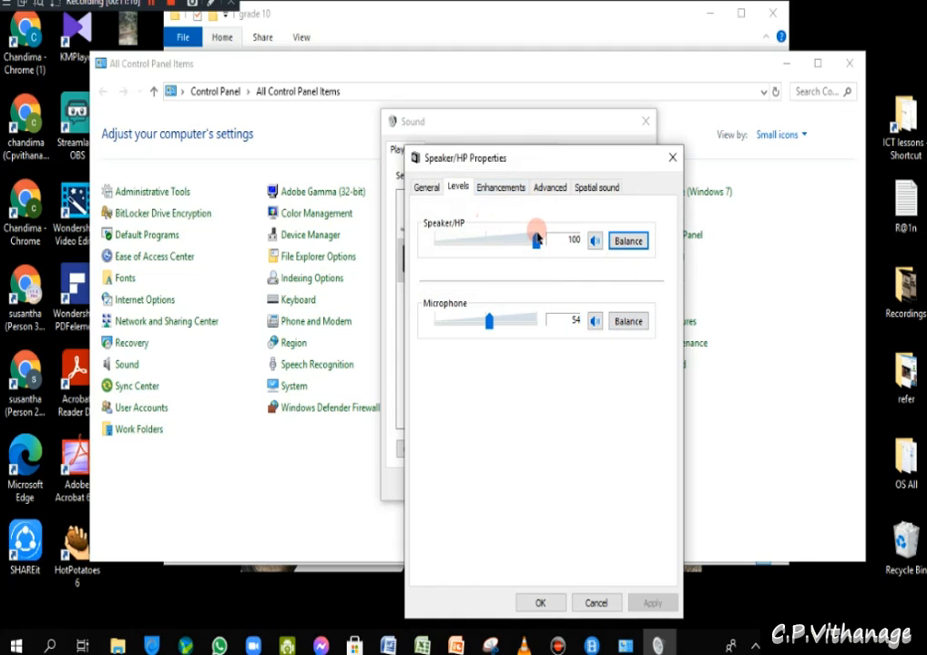
click(592, 242)
click(592, 241)
- Review the Enhancements, Advanced, Spatial sound, General and Levels pages, then close Speaker/HP Properties
click(499, 190)
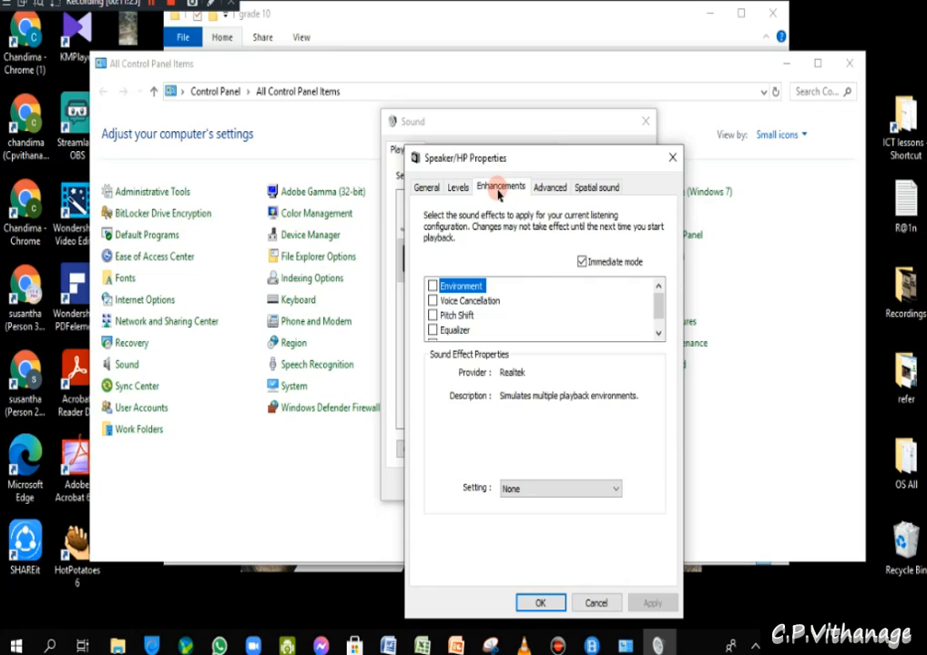
click(552, 188)
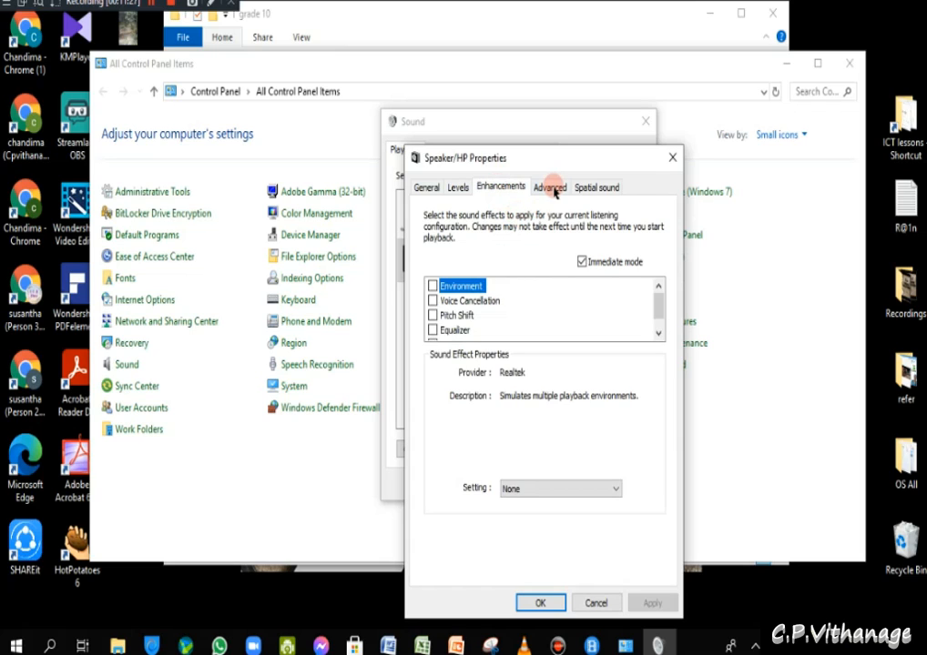
click(606, 193)
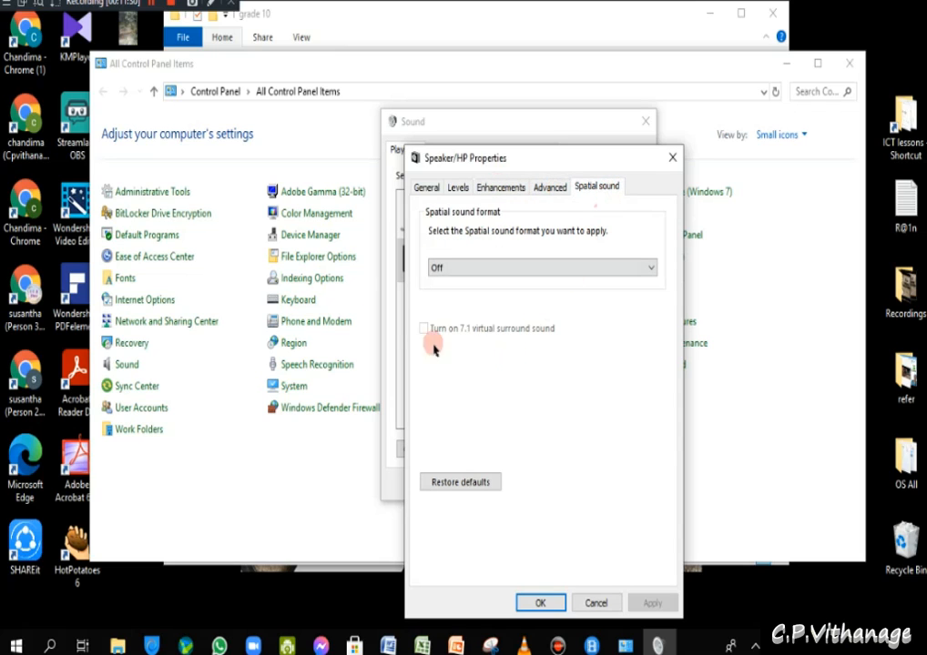
click(671, 158)
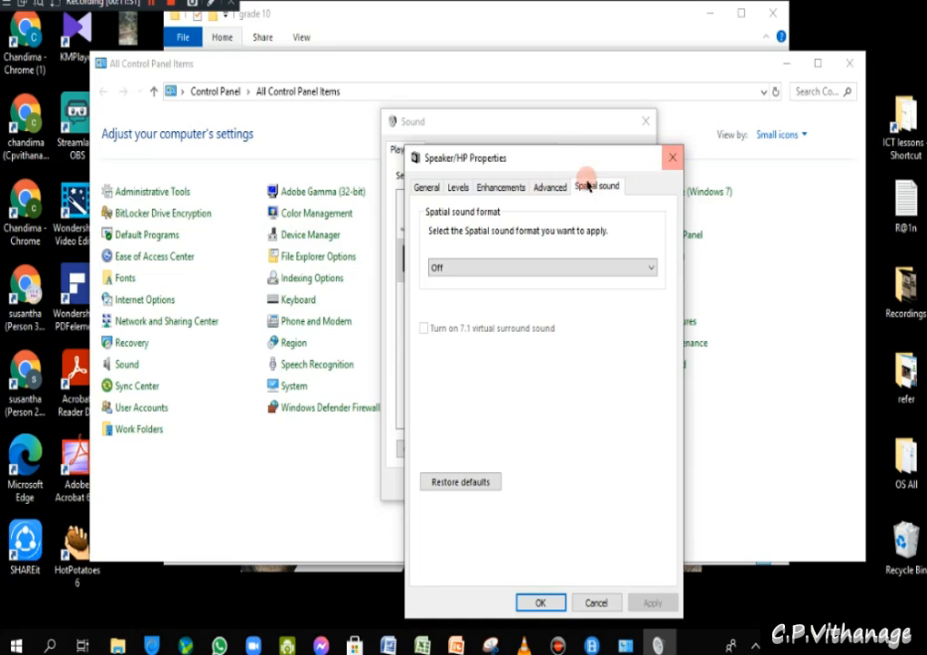
click(426, 192)
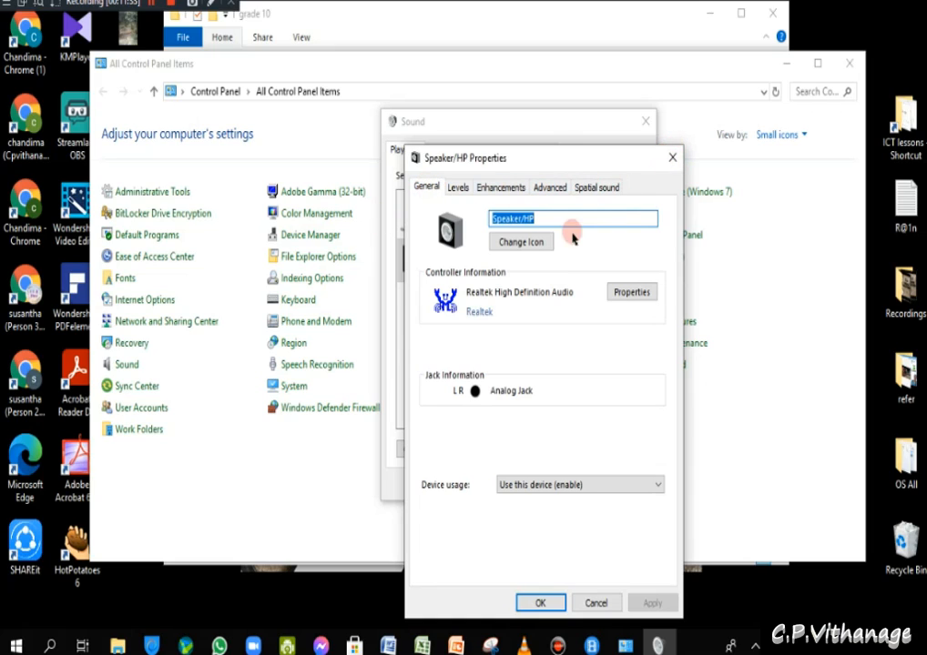
click(459, 189)
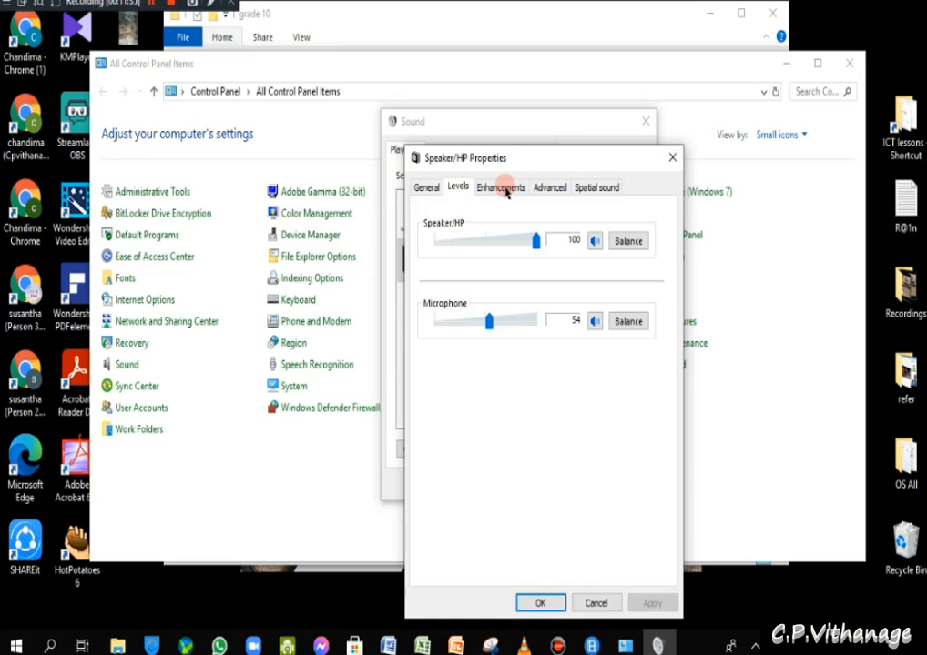
click(667, 160)
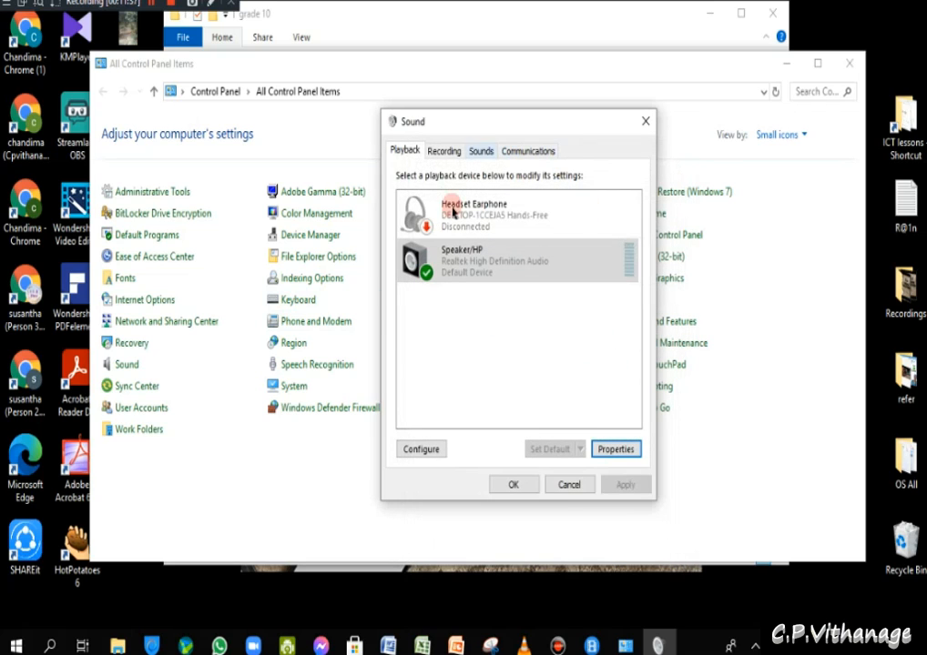
- Check the Realtek recording microphone, then test the Asterisk sound, keeping the Windows Default scheme
click(446, 151)
click(510, 348)
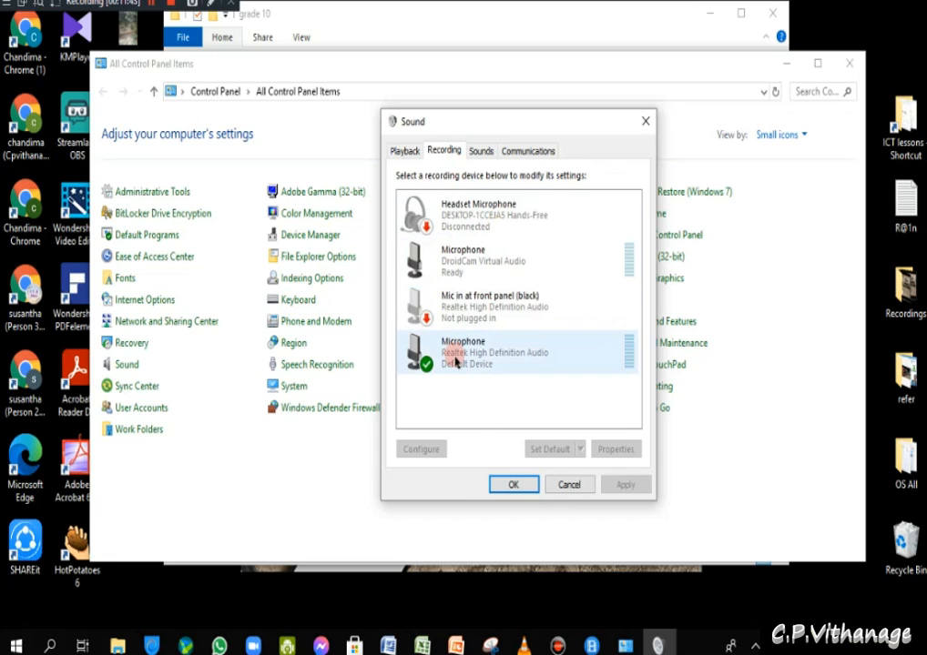
click(481, 151)
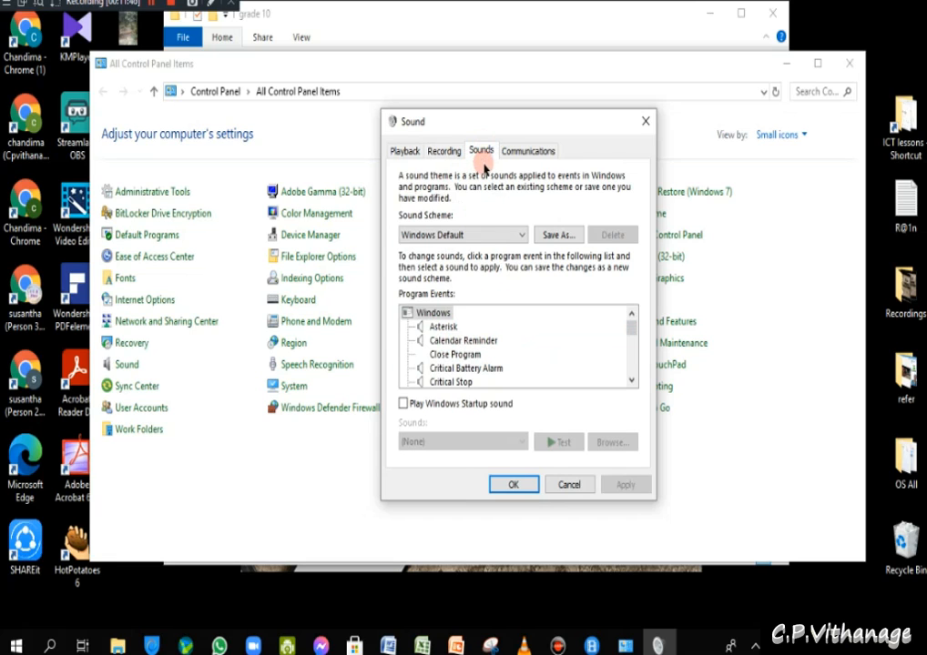
click(443, 326)
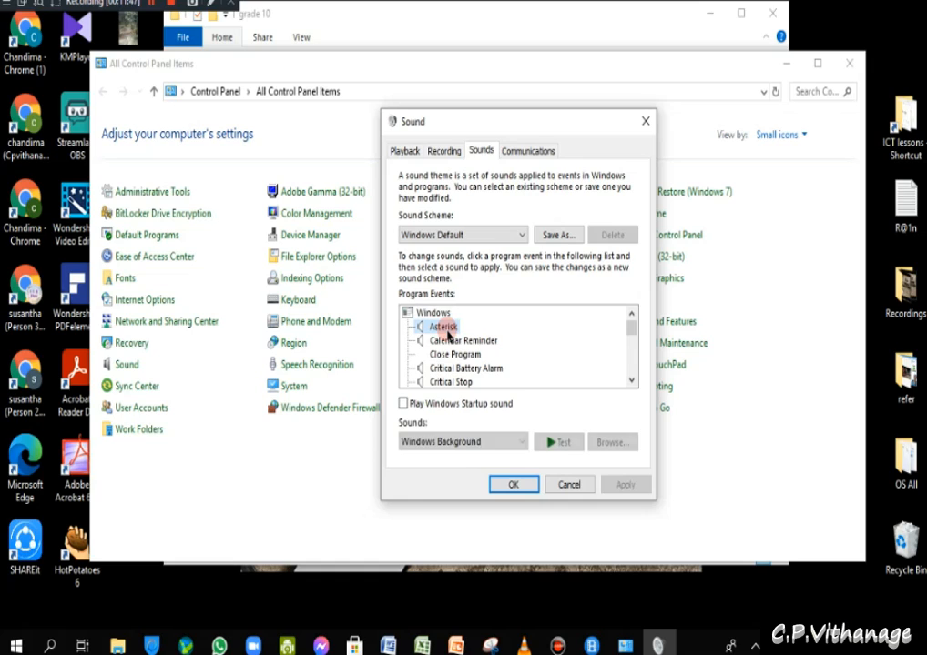
click(560, 442)
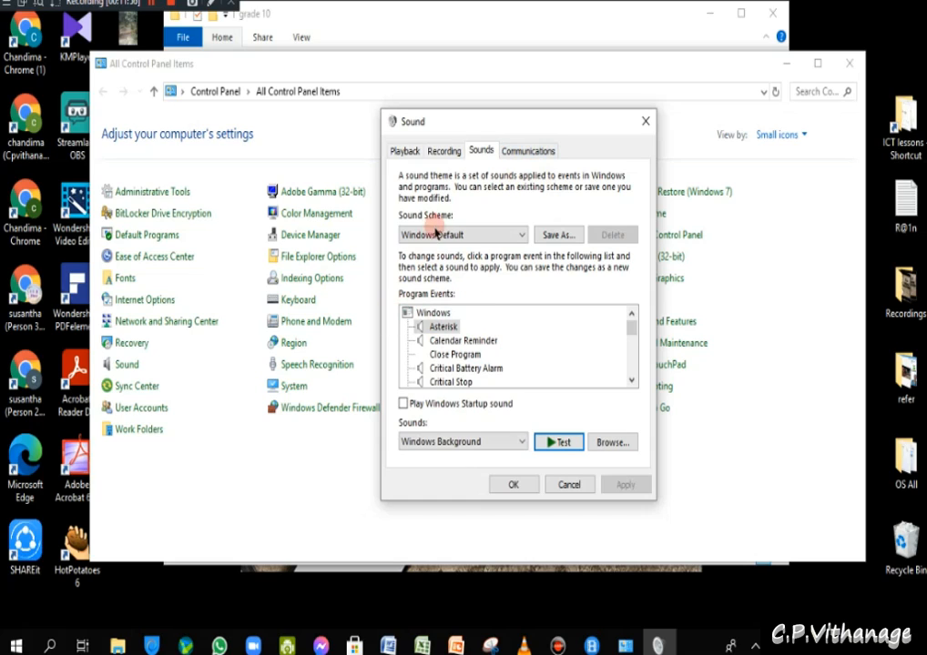
click(518, 234)
click(518, 235)
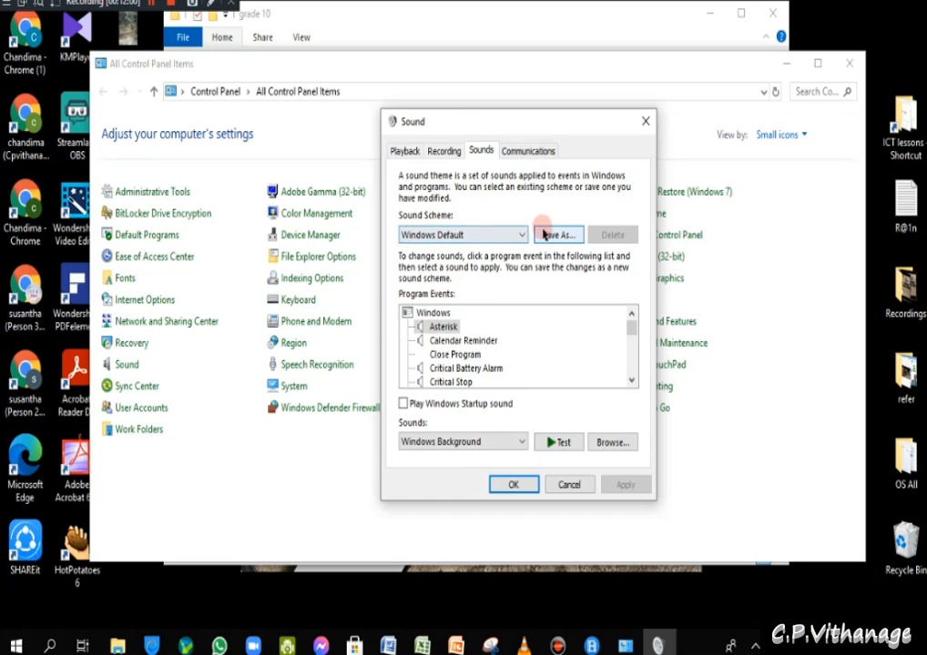
- Check the Communications setting reducing other sounds by 80%, then go back to Playback
click(517, 153)
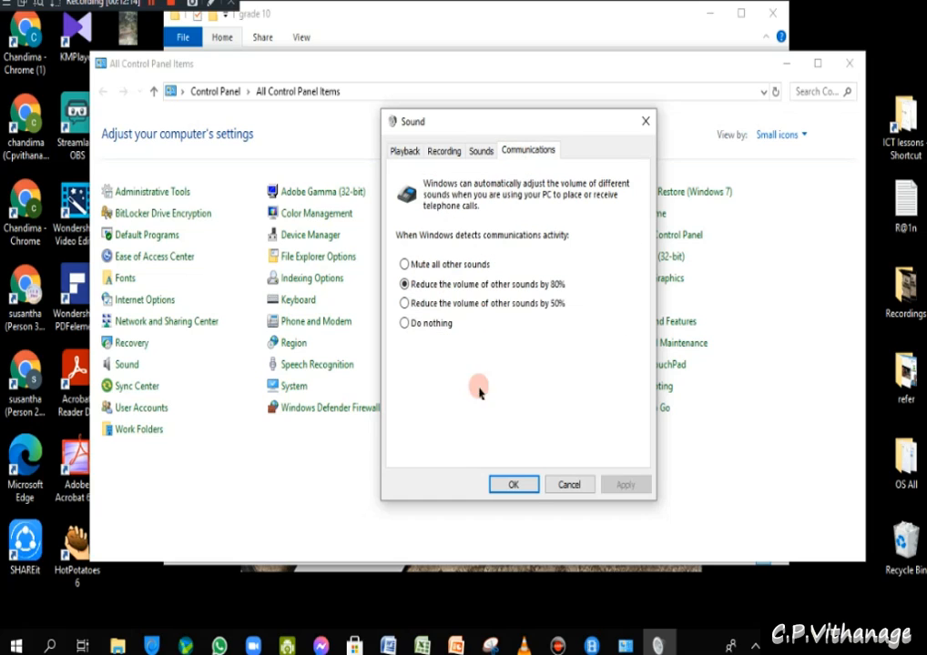
click(405, 150)
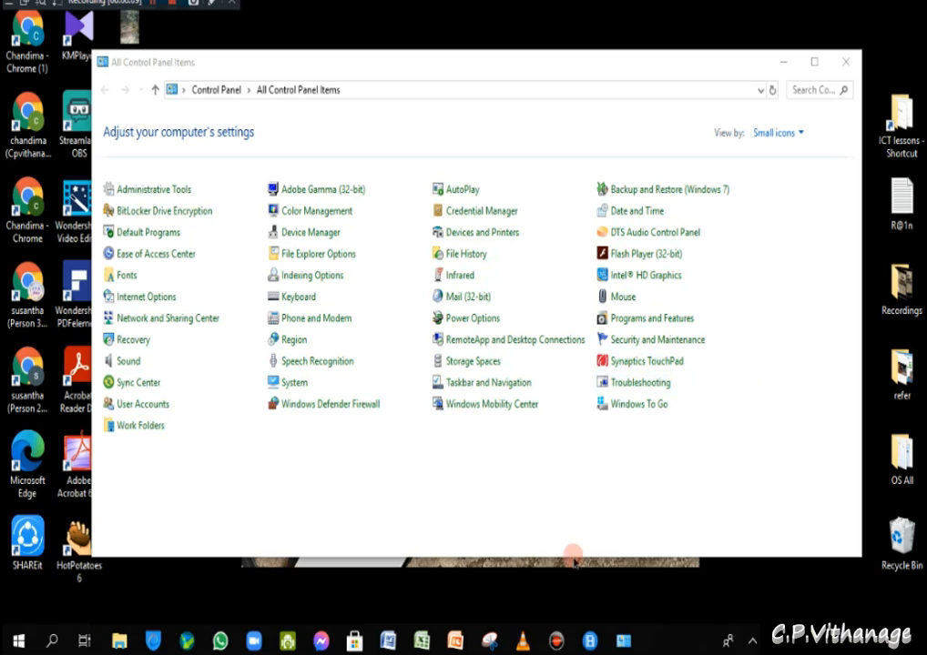
- Open Programs and Features and inspect DroidCam Client, WhatsApp, the Realtek audio driver and Messenger
click(676, 320)
click(677, 329)
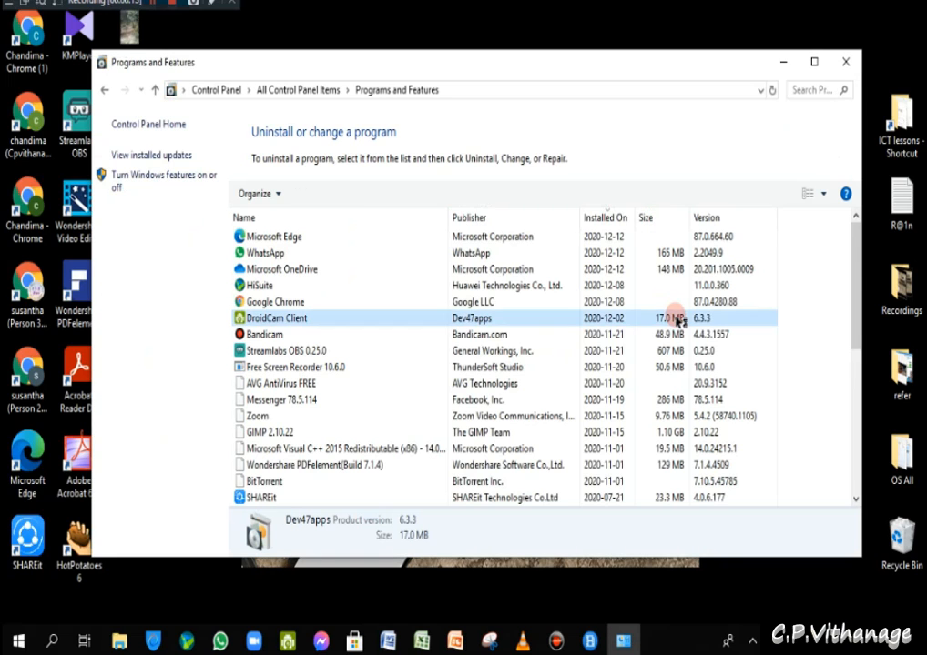
click(305, 255)
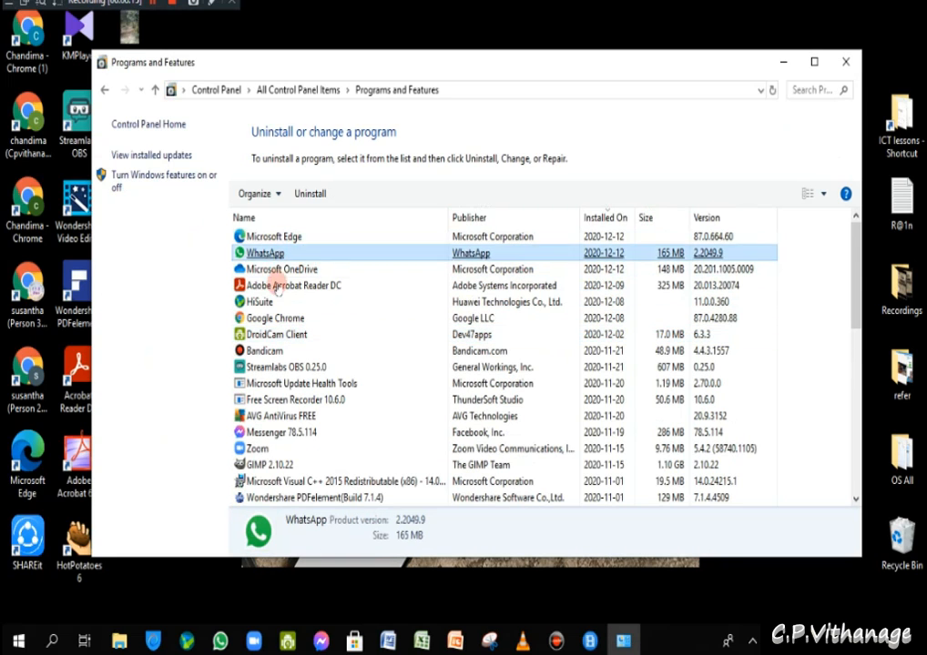
scroll(279, 352, down, 10)
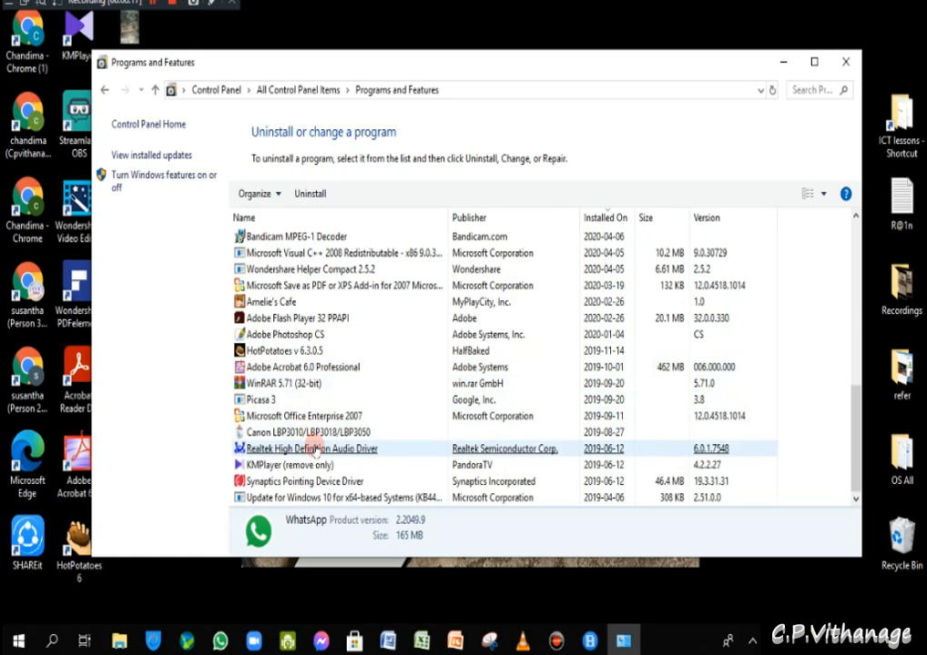
click(309, 448)
scroll(319, 444, up, 10)
click(335, 437)
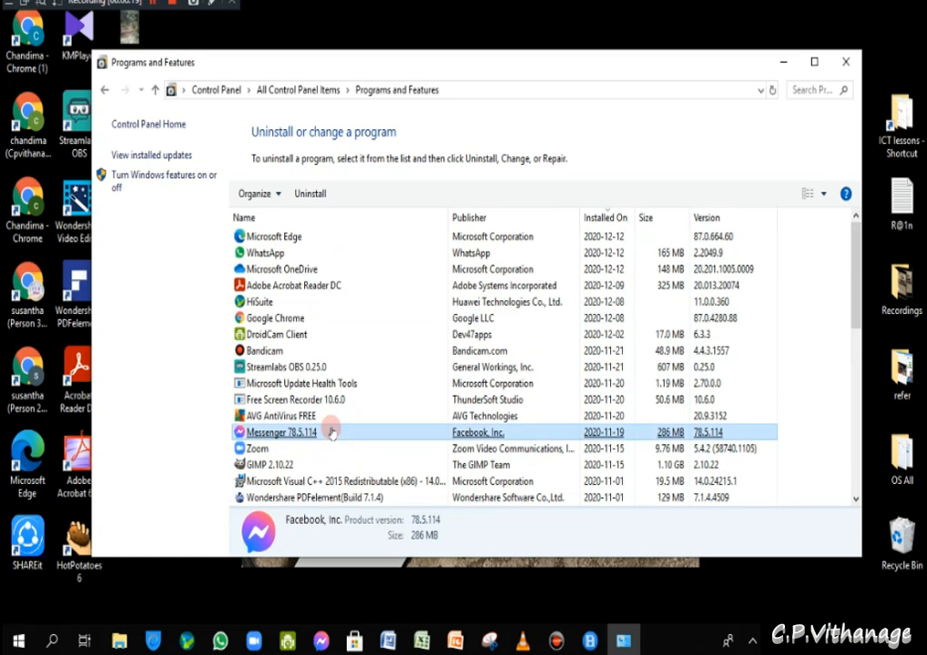
- Inspect the Microsoft Edge, WhatsApp, Google Chrome, Picasa 3 and KMPlayer entries
click(281, 239)
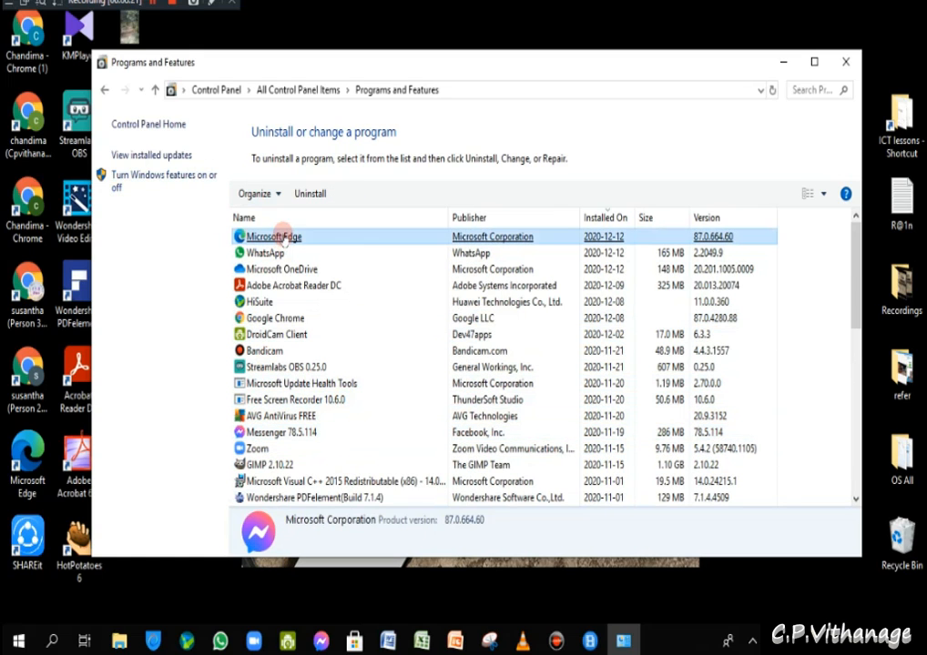
click(516, 253)
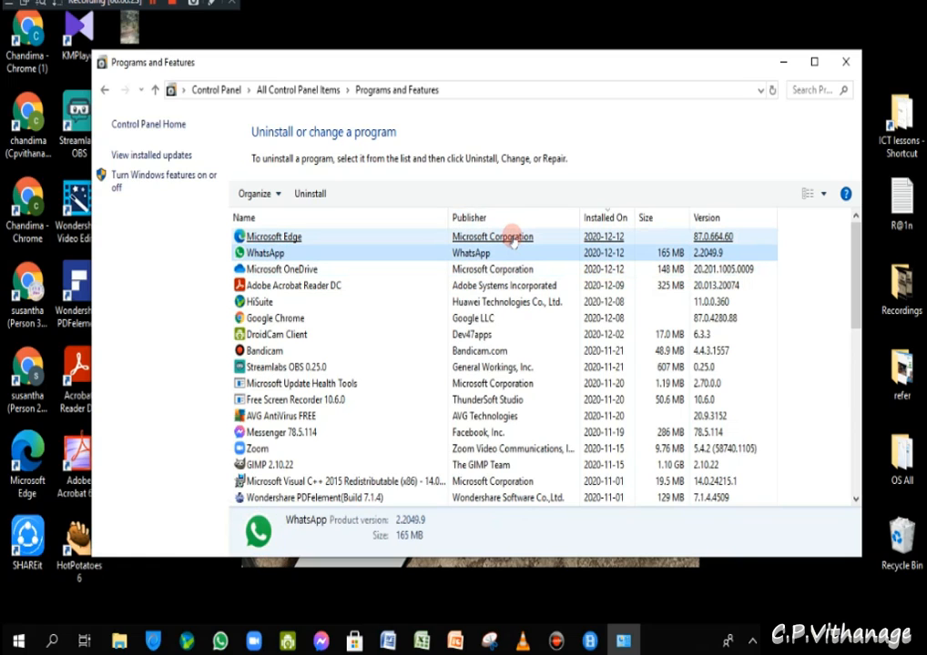
click(514, 237)
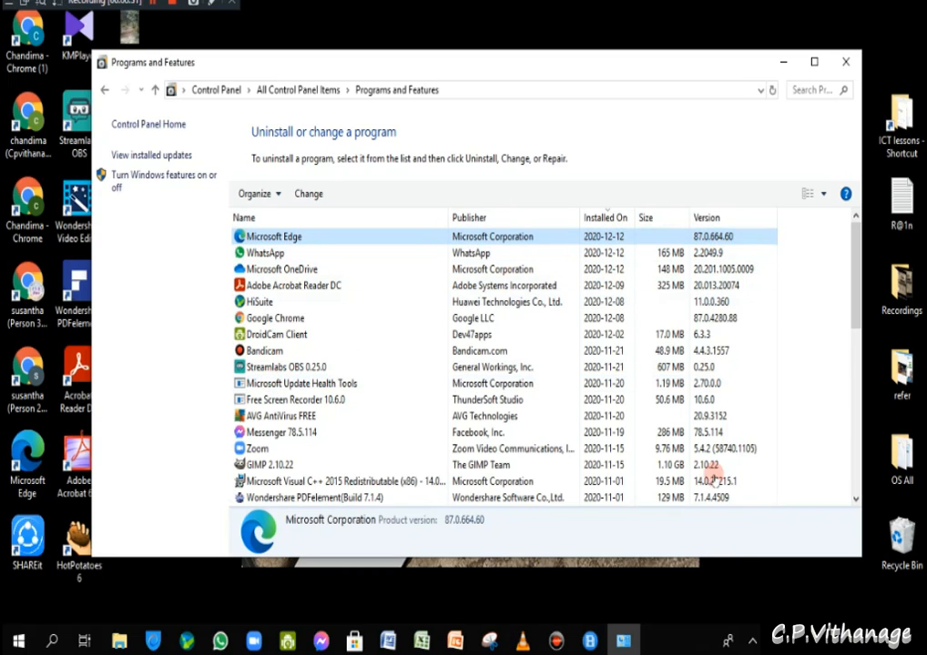
click(362, 320)
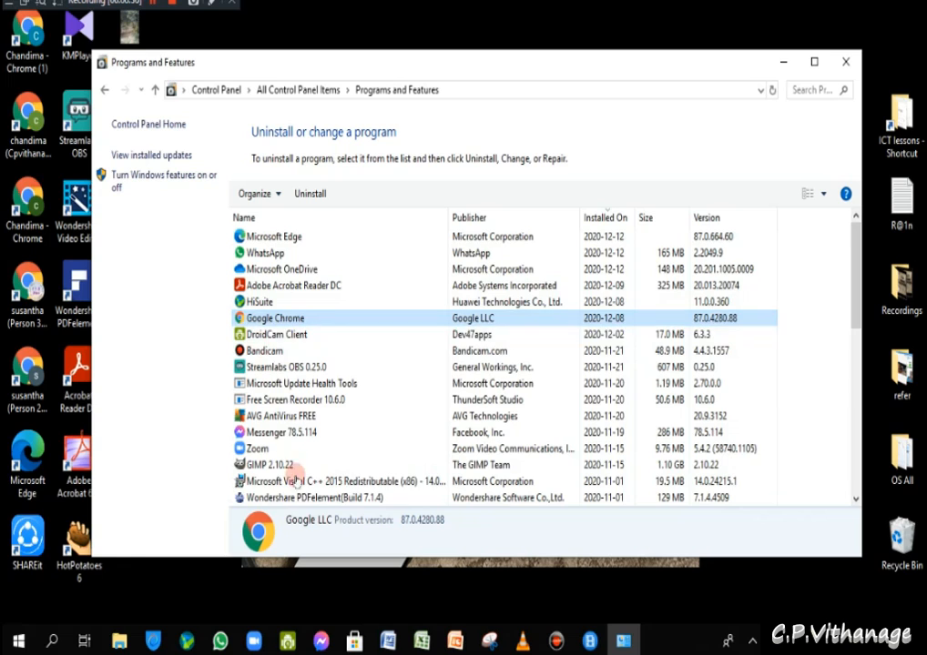
scroll(290, 404, down, 10)
click(288, 402)
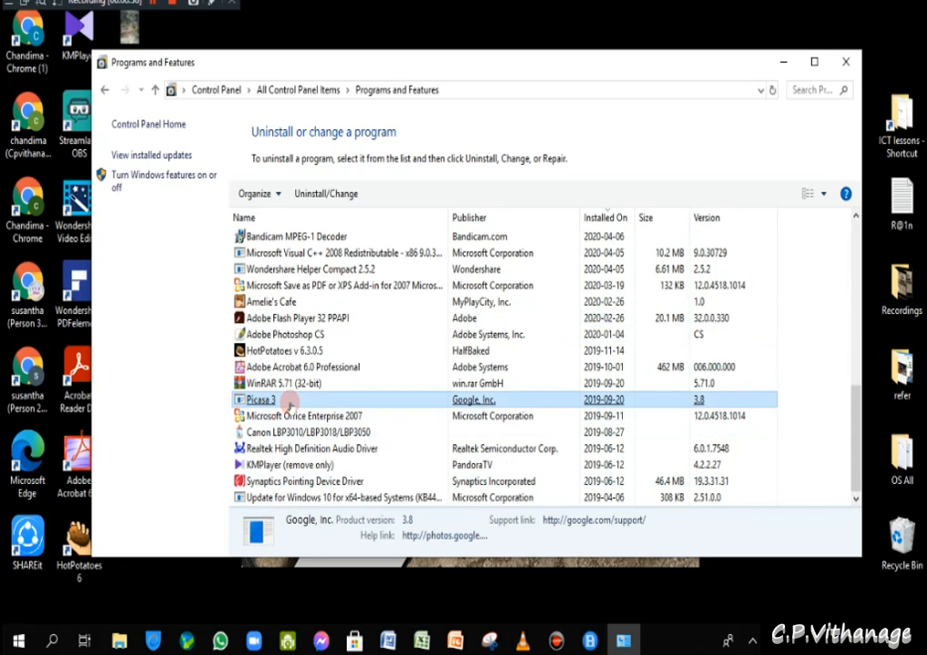
click(323, 465)
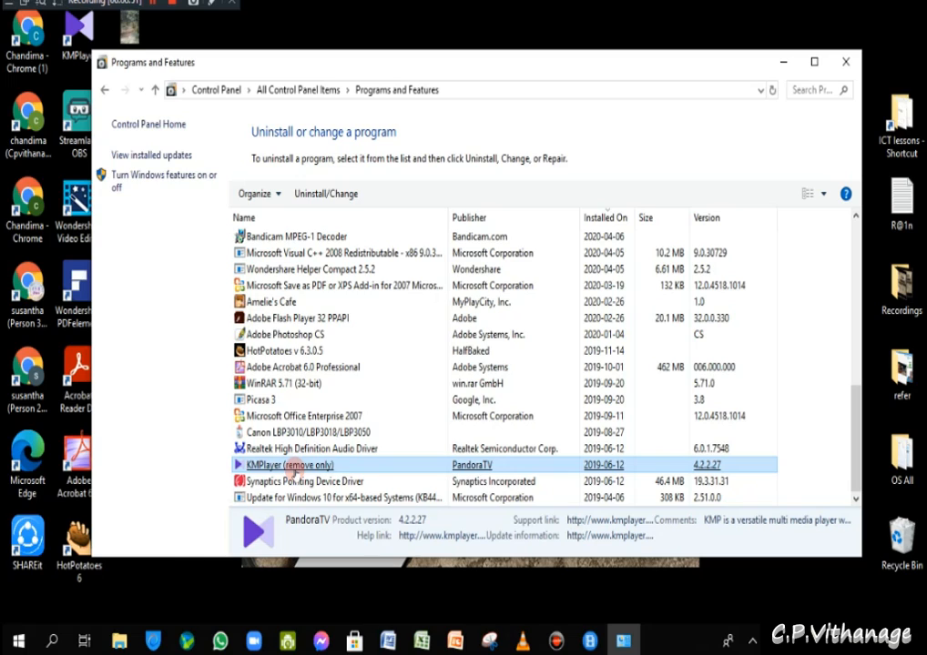
- Remove KMPlayer, deleting its preferences as well, and close the finished uninstaller
click(408, 418)
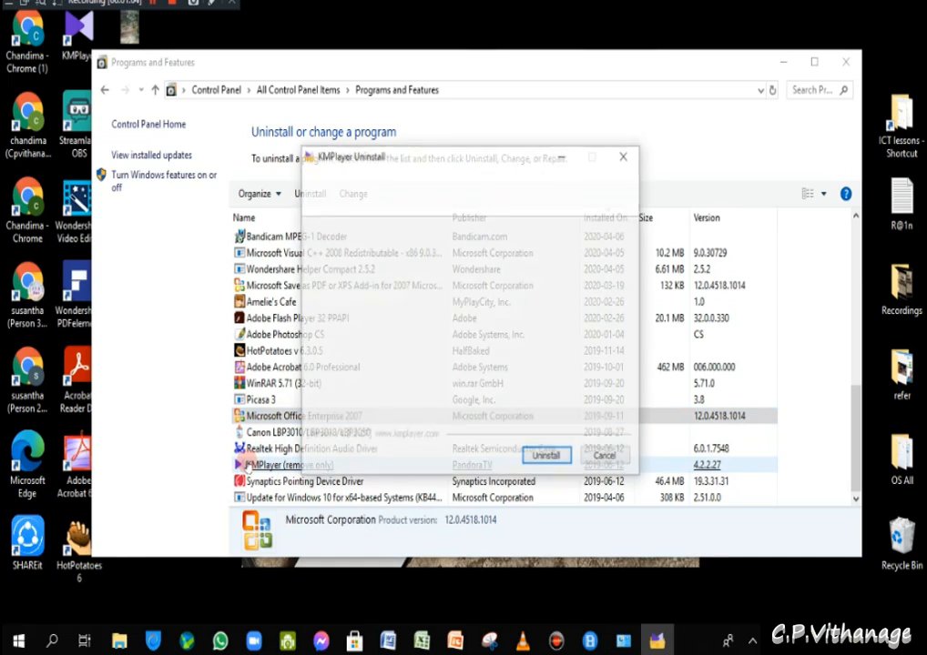
click(547, 458)
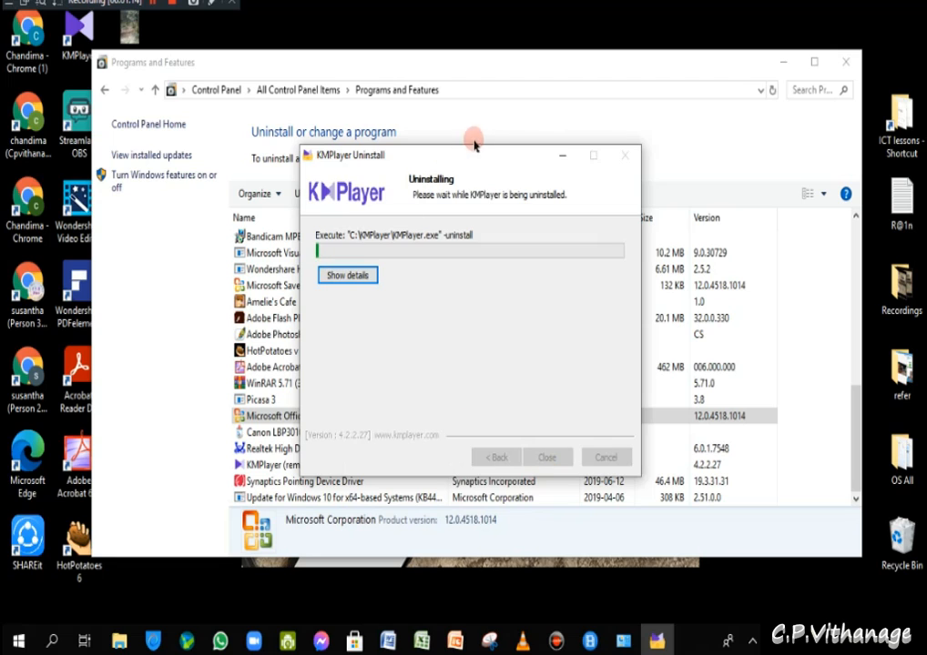
drag(478, 156, 681, 138)
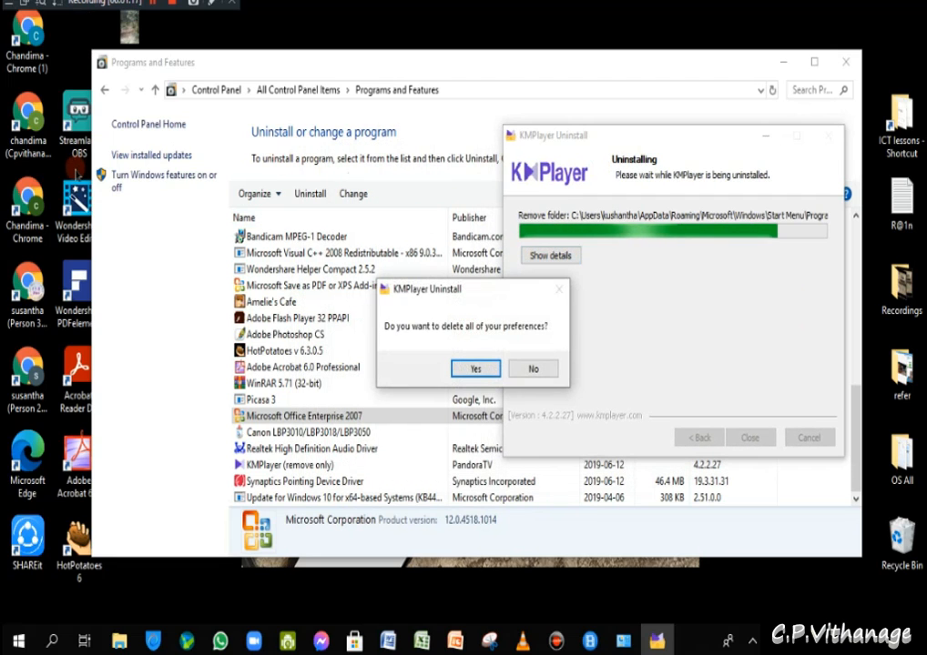
click(480, 370)
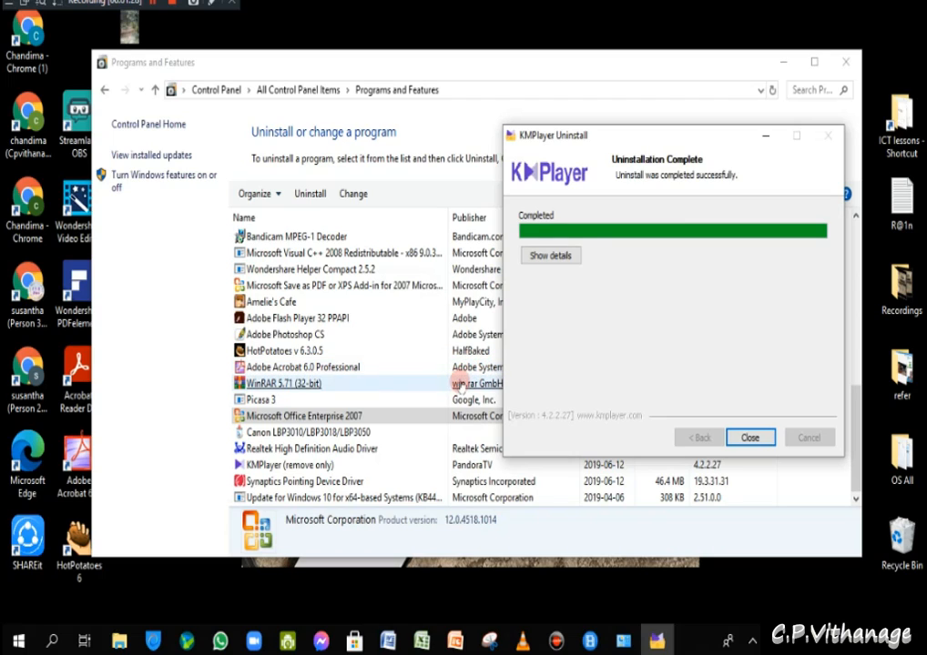
click(750, 438)
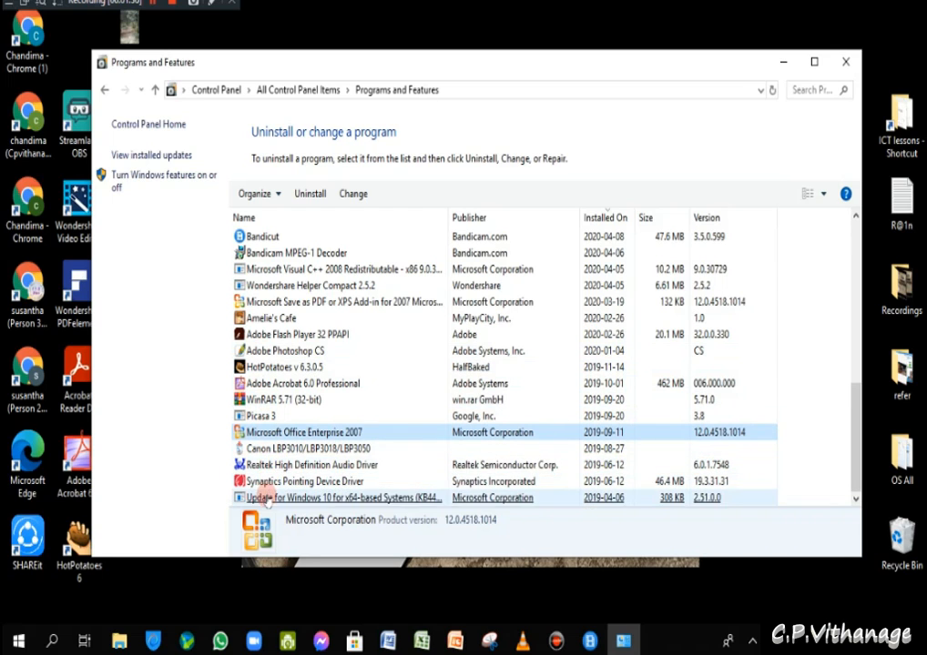
- Inspect the Windows 10 update, Visual C++ 2008 and Wondershare Helper Compact entries, then return to All Control Panel Items
click(293, 500)
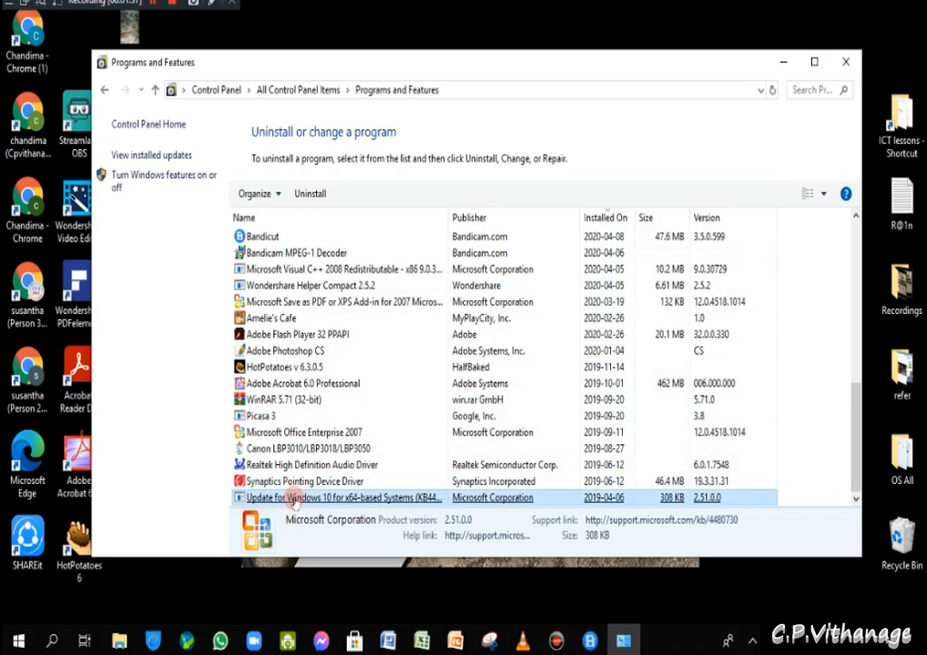
click(321, 270)
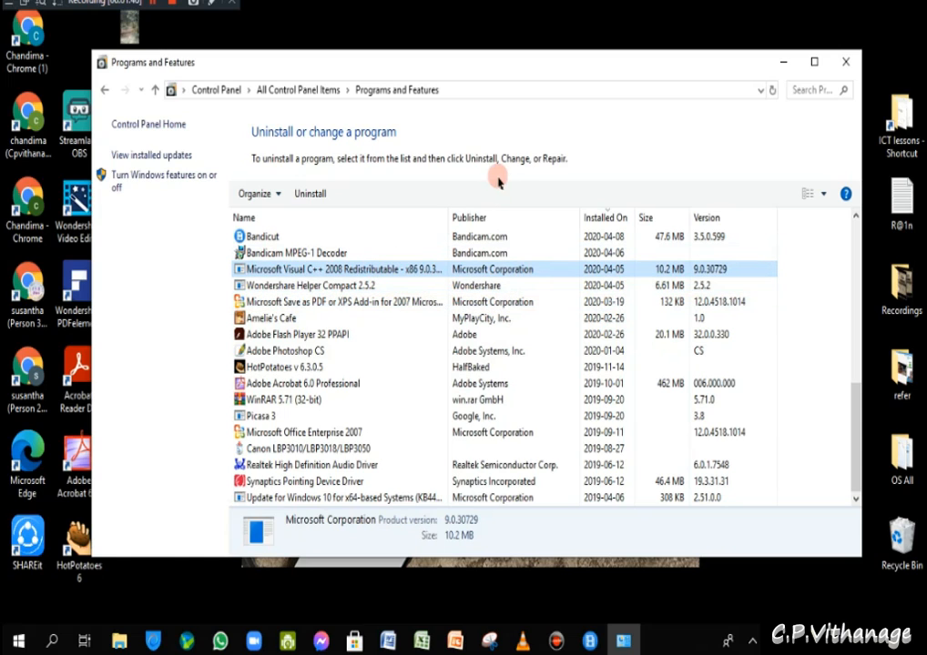
click(544, 286)
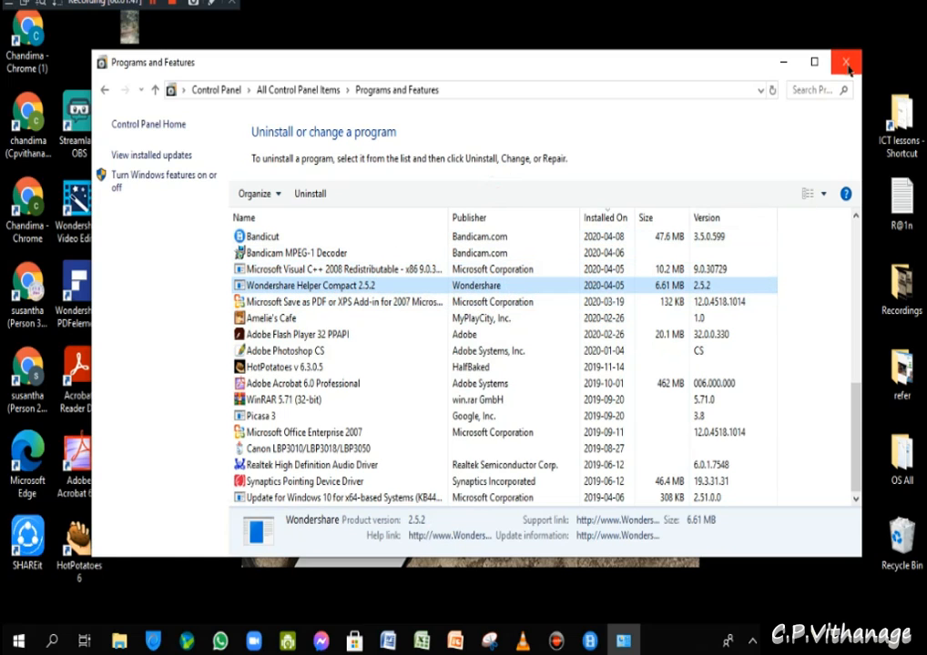
click(104, 91)
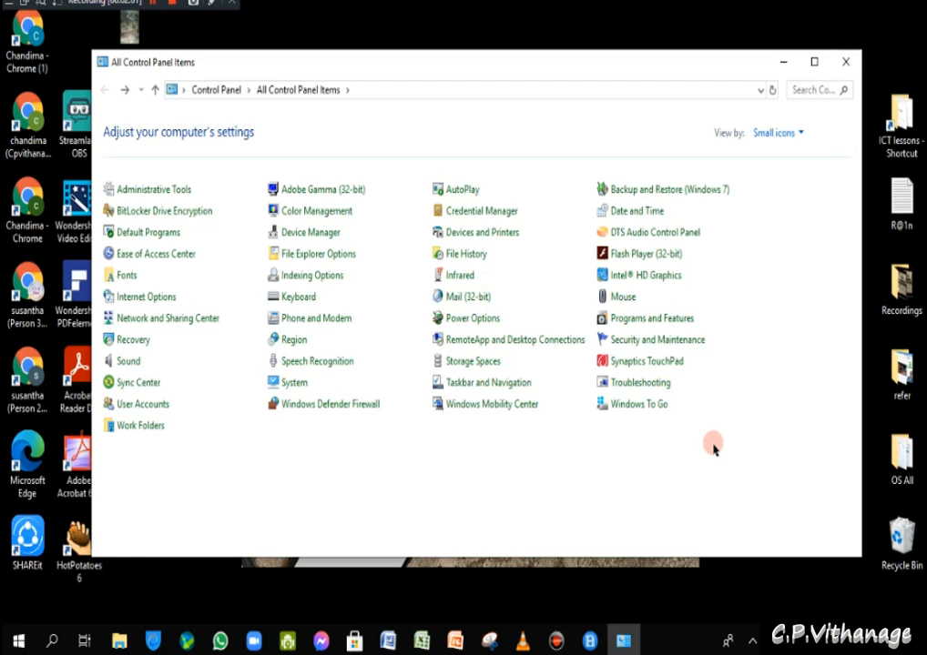
- Switch the Control Panel View by setting to Category
click(662, 325)
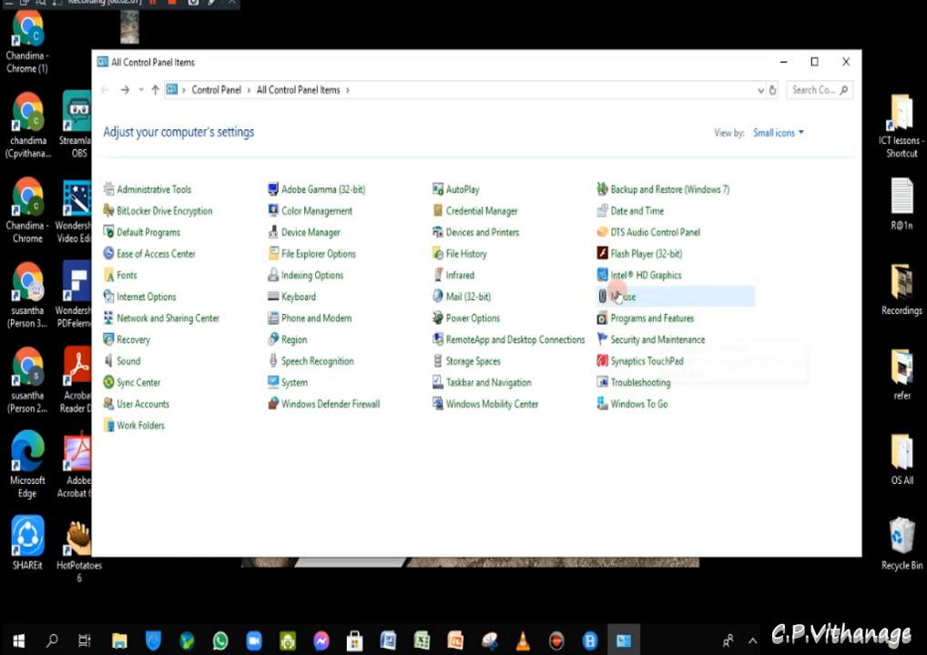
click(780, 134)
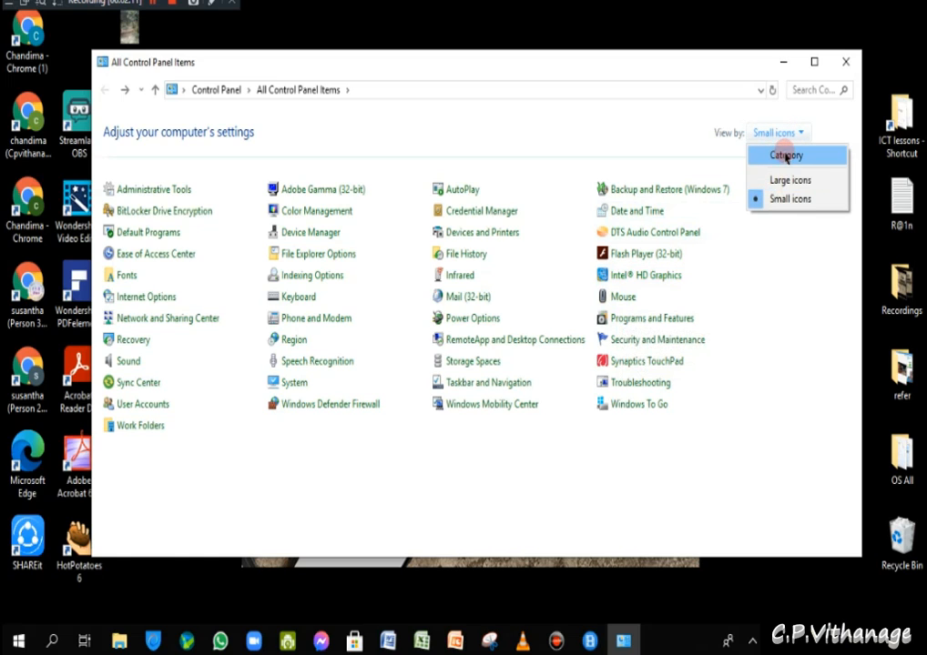
click(782, 156)
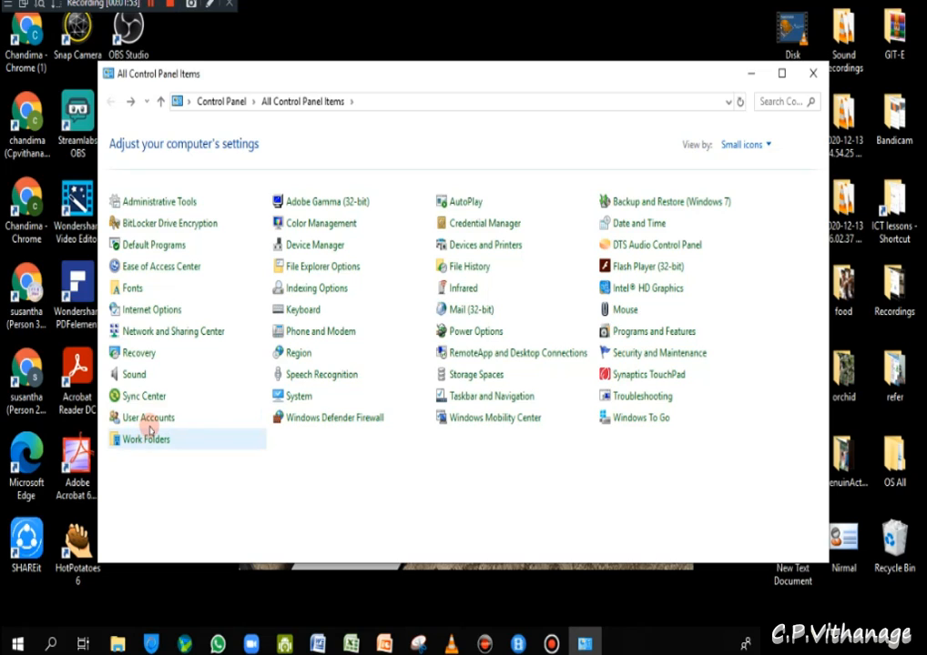
- Go from User Accounts via Manage another account to Add a new user in PC settings, repositioning the Settings window
click(150, 421)
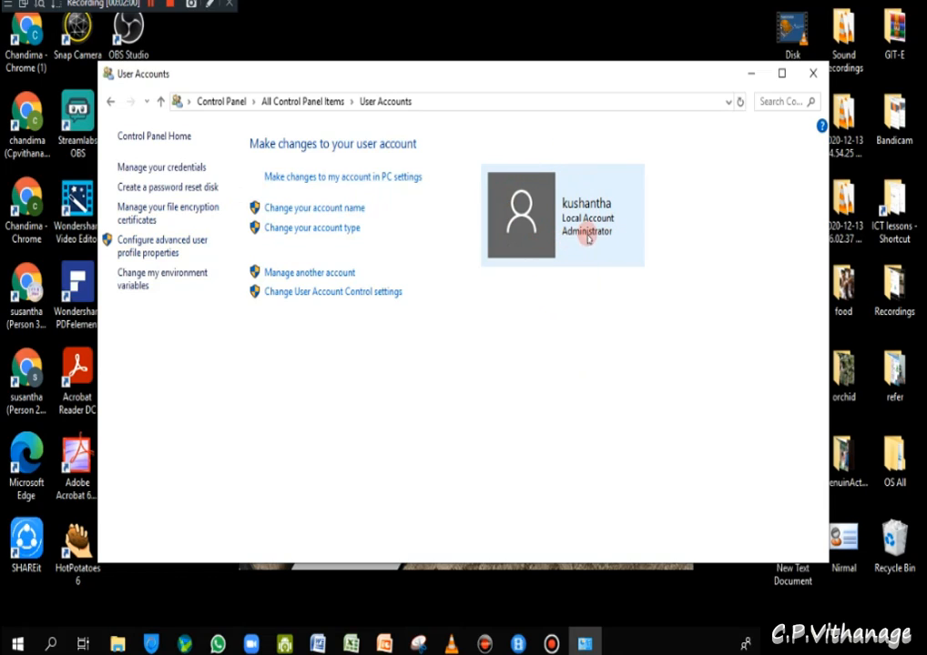
click(307, 273)
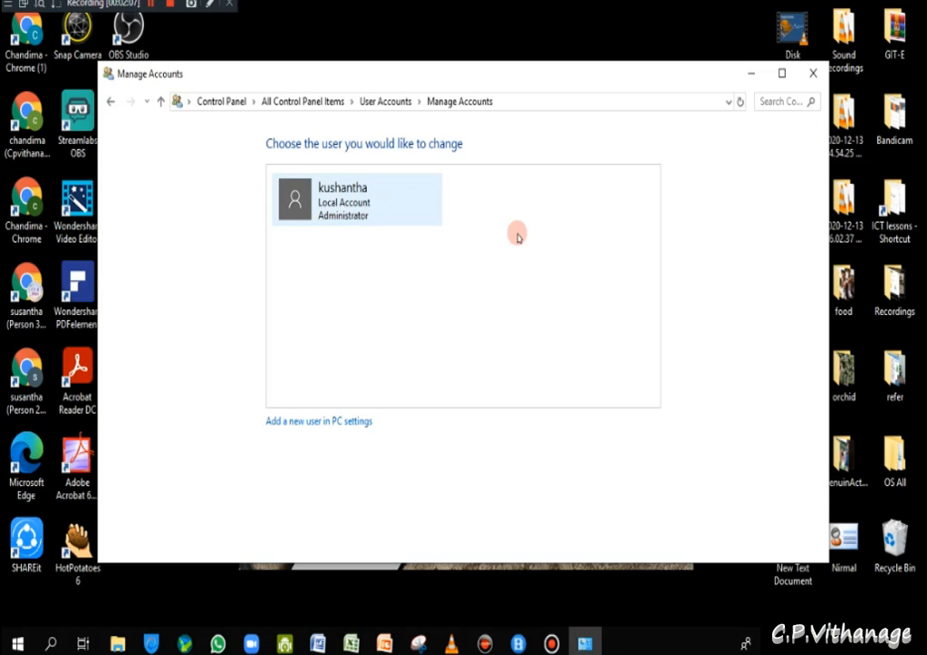
click(296, 422)
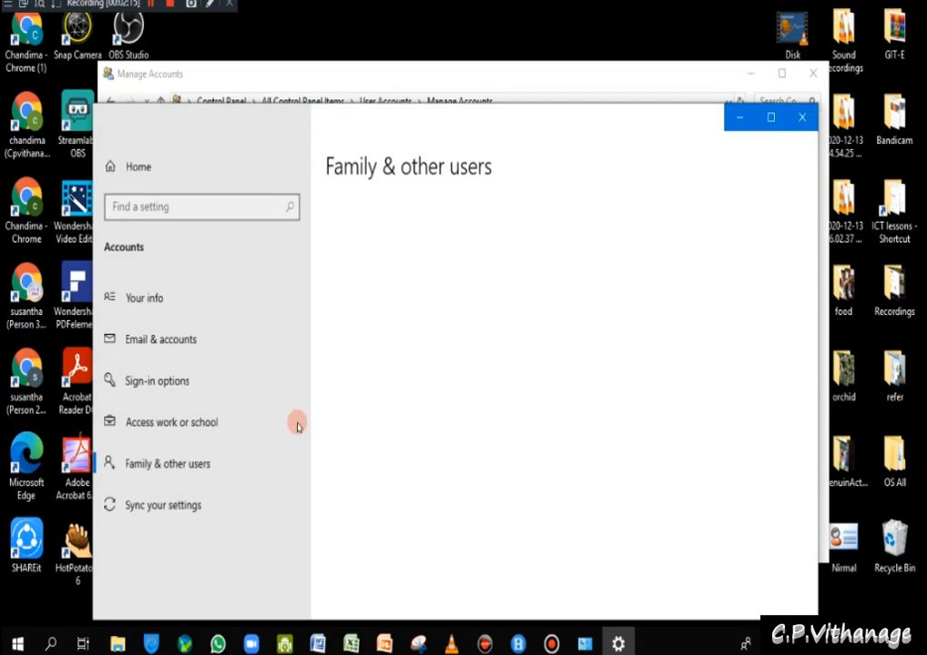
drag(480, 120, 494, 100)
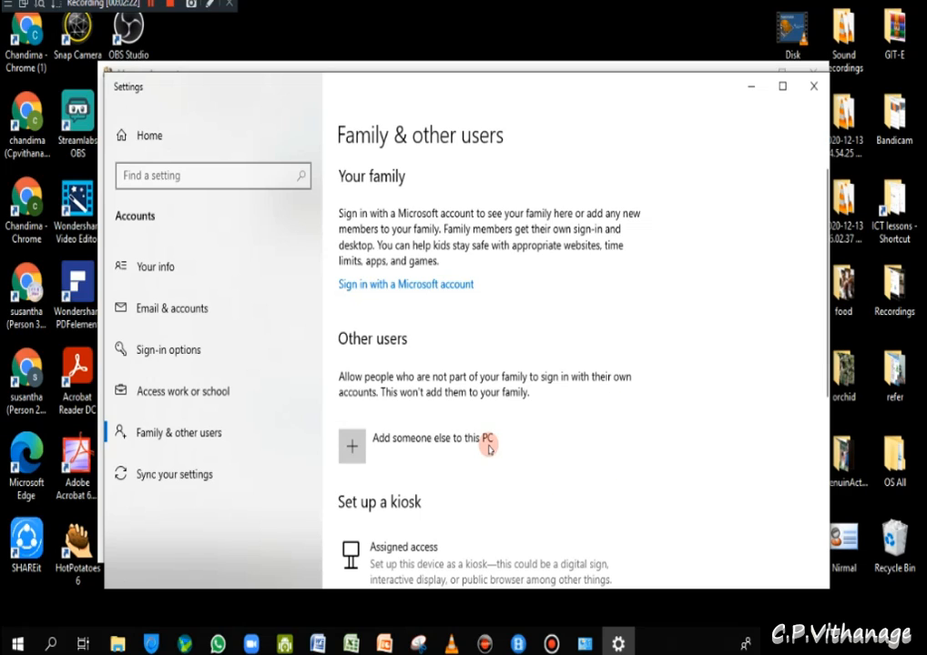
- Add someone else to this PC with no sign-in information and without a Microsoft account
click(352, 450)
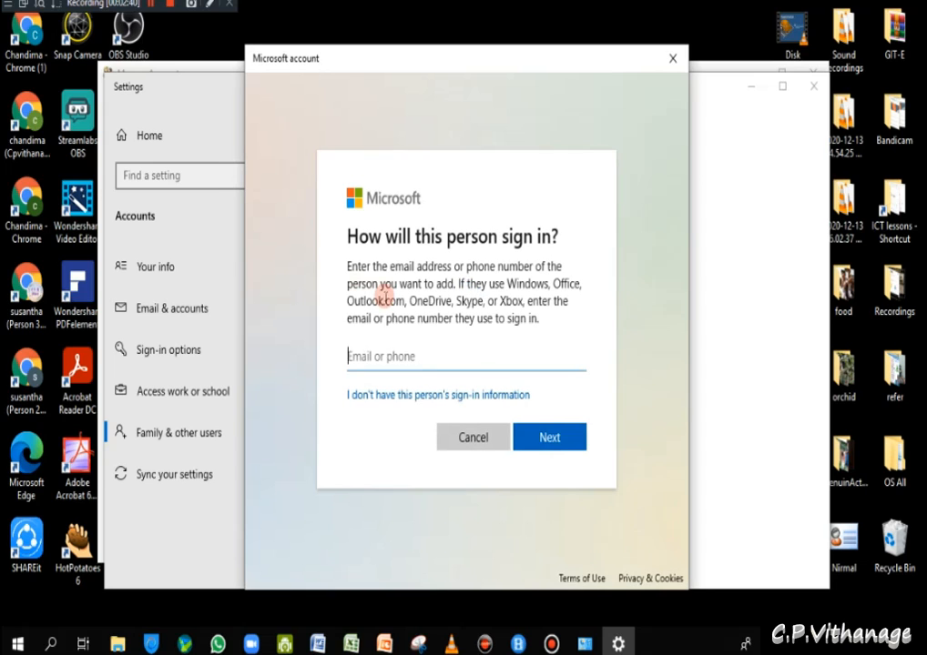
click(439, 397)
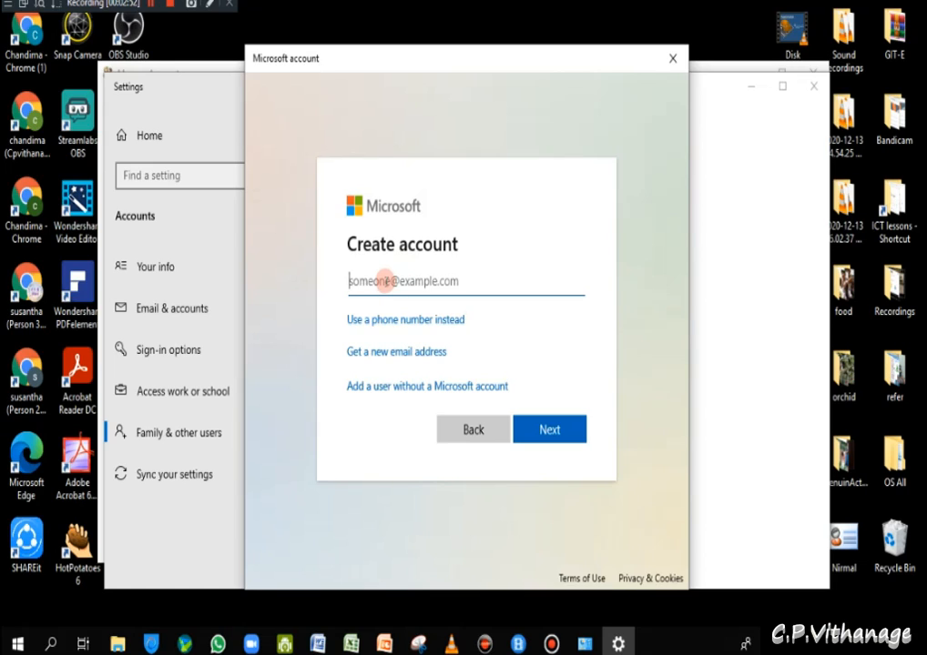
click(417, 387)
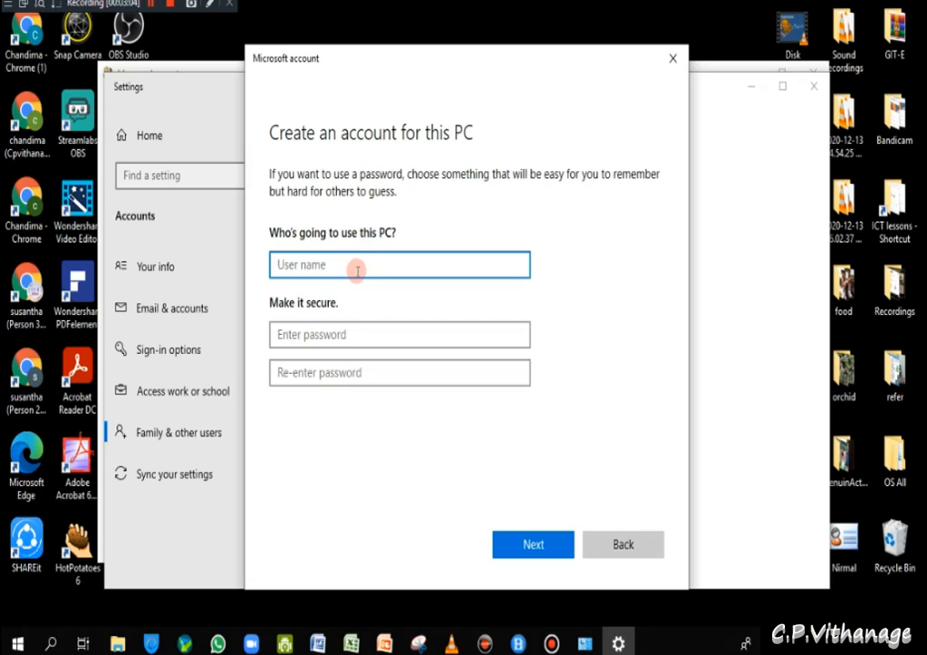
- Enter user name GIT and fill in the password and re-enter password fields
text(Gl)
text(T)
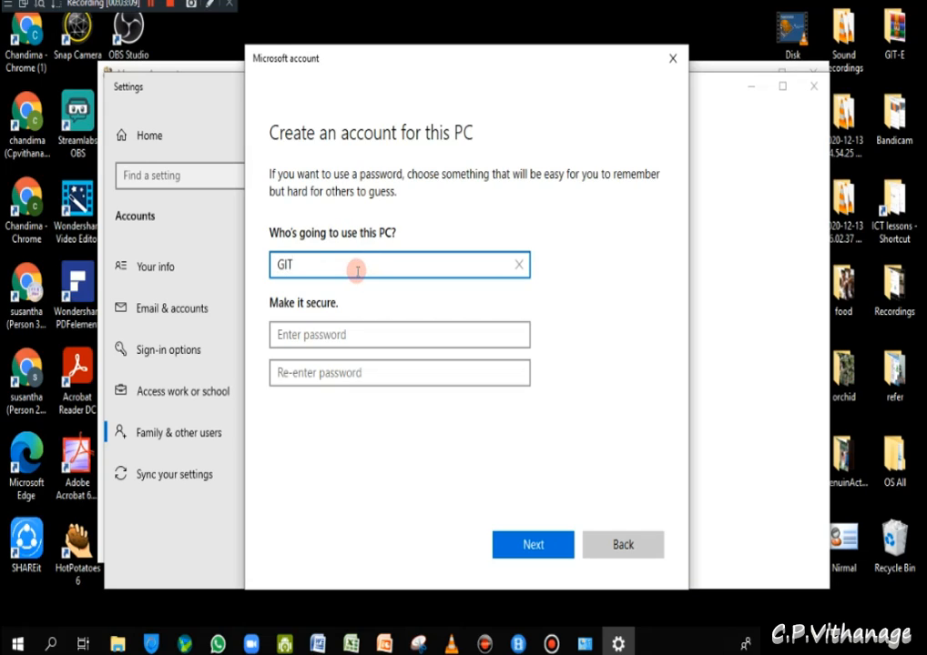
click(348, 336)
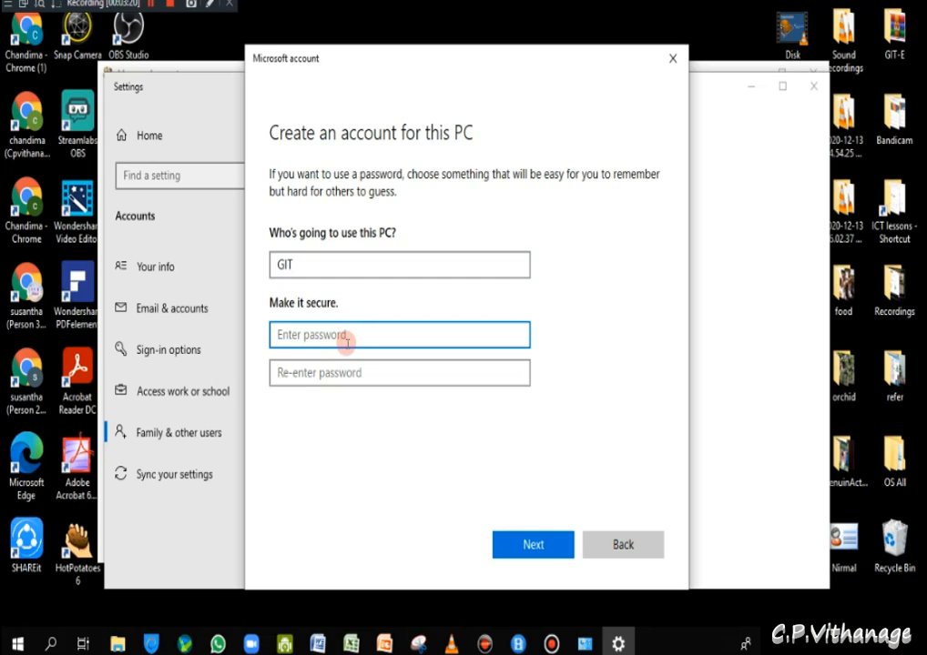
text(123)
click(325, 373)
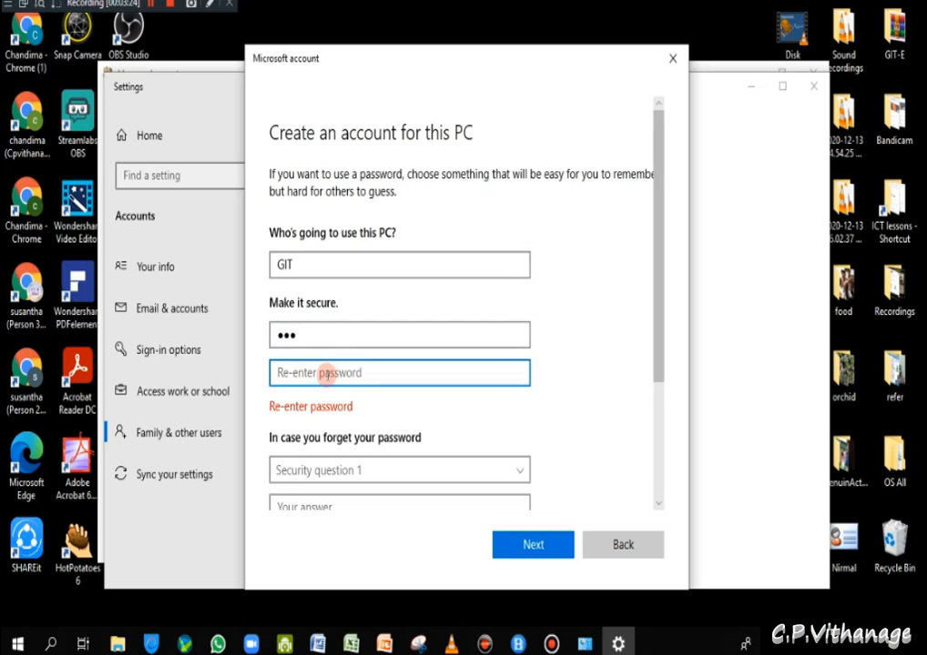
text(123)
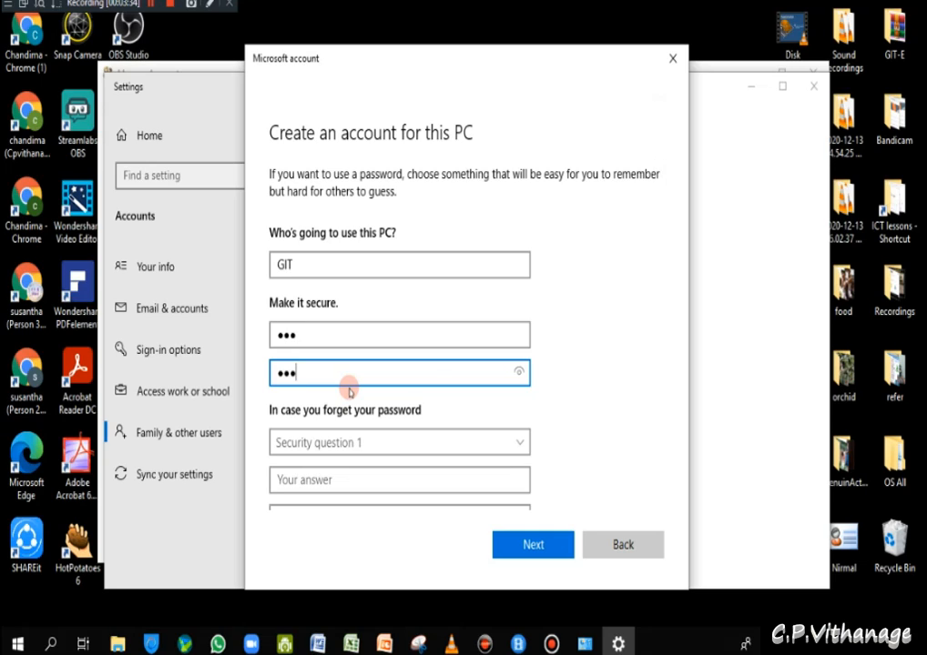
- Choose the first-school question as security question 1 and move to its answer box
click(380, 445)
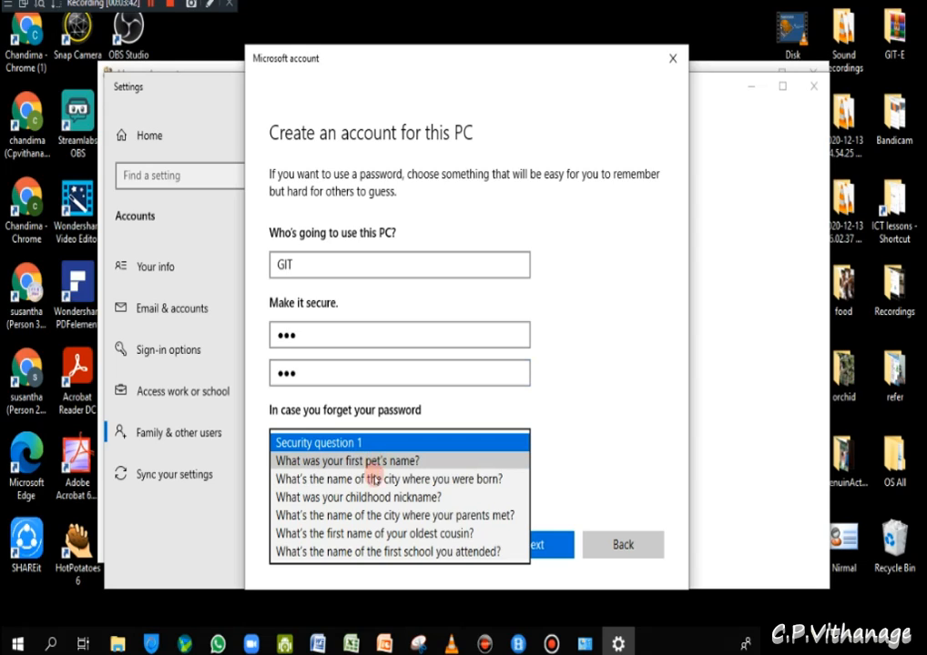
click(358, 553)
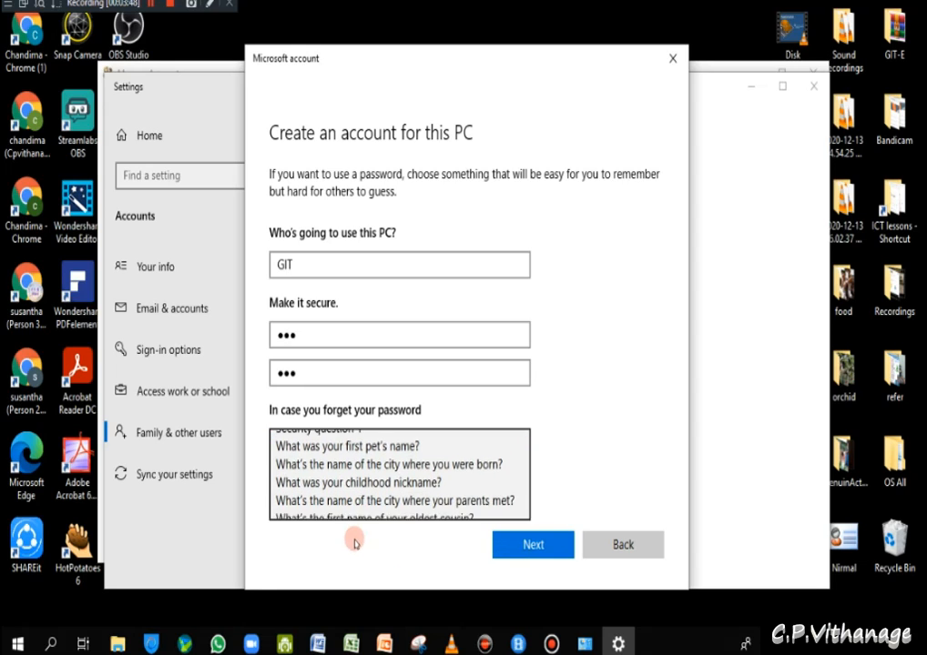
click(346, 484)
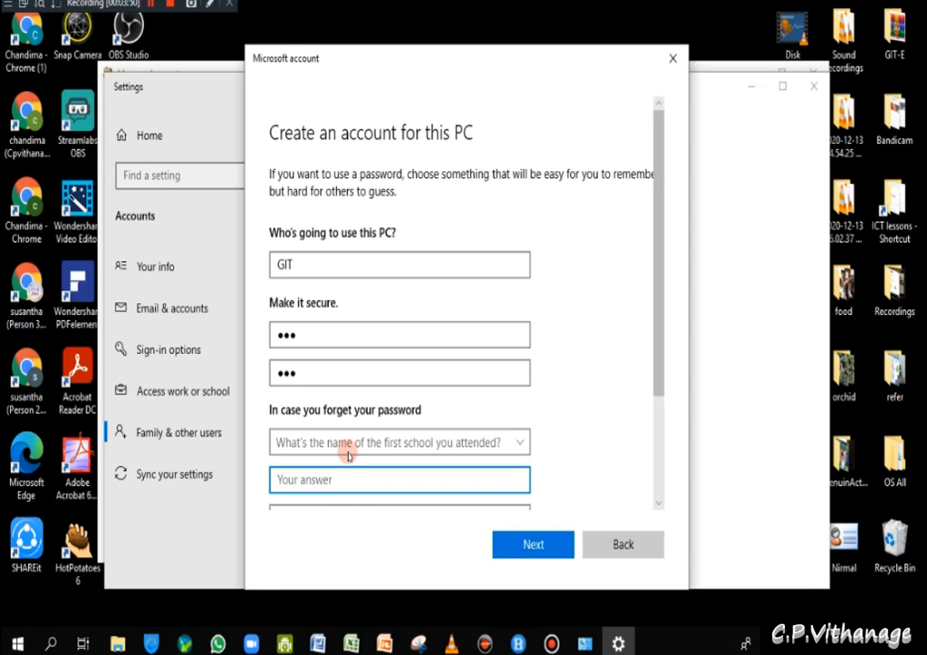
- Answer the first-school question, then set question 2 to the first pet's name and answer it
text(Newsted)
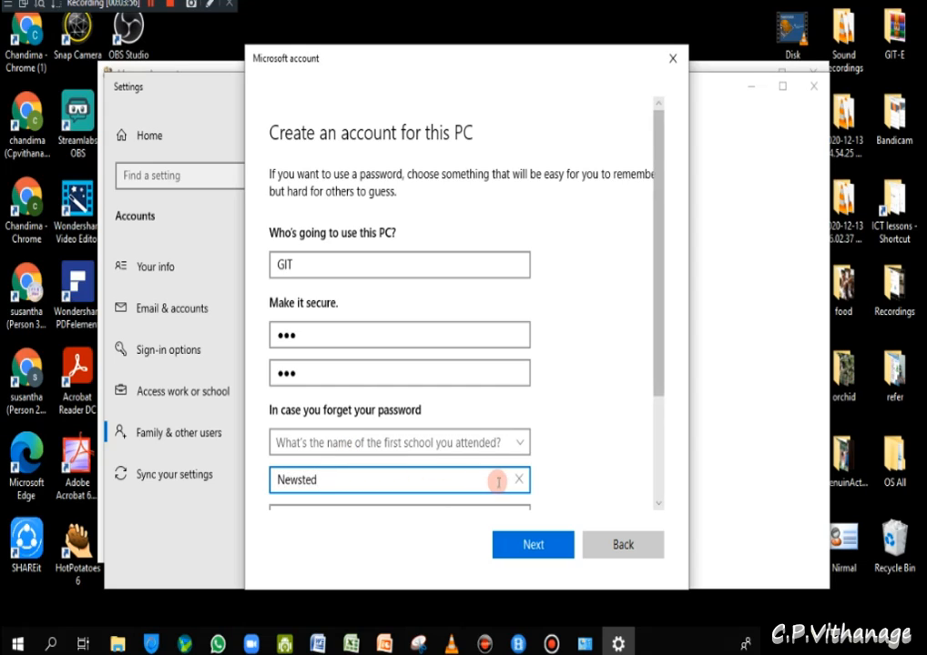
scroll(490, 471, down, 2)
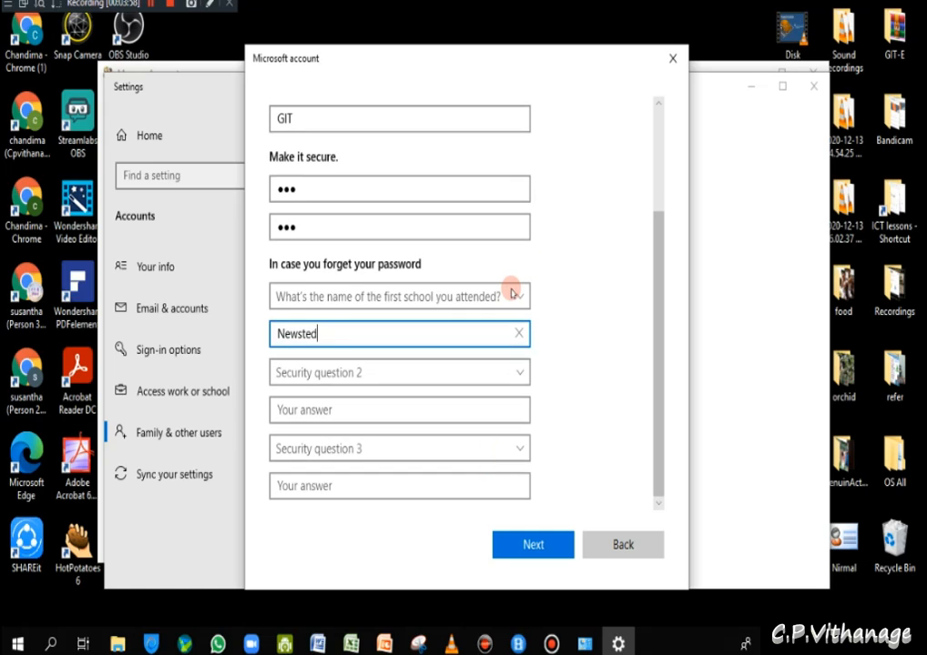
click(516, 373)
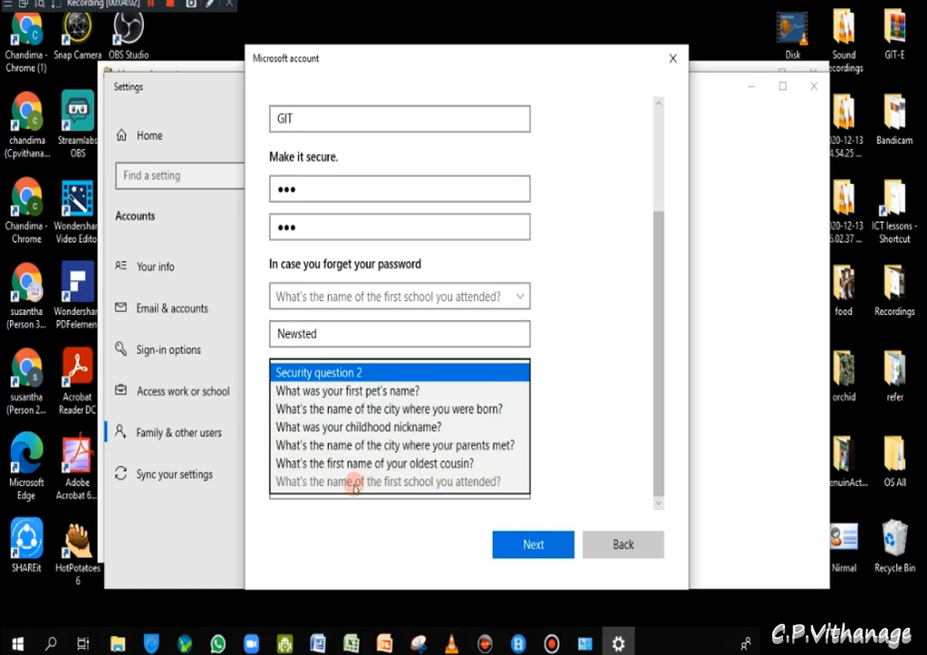
click(359, 398)
click(334, 408)
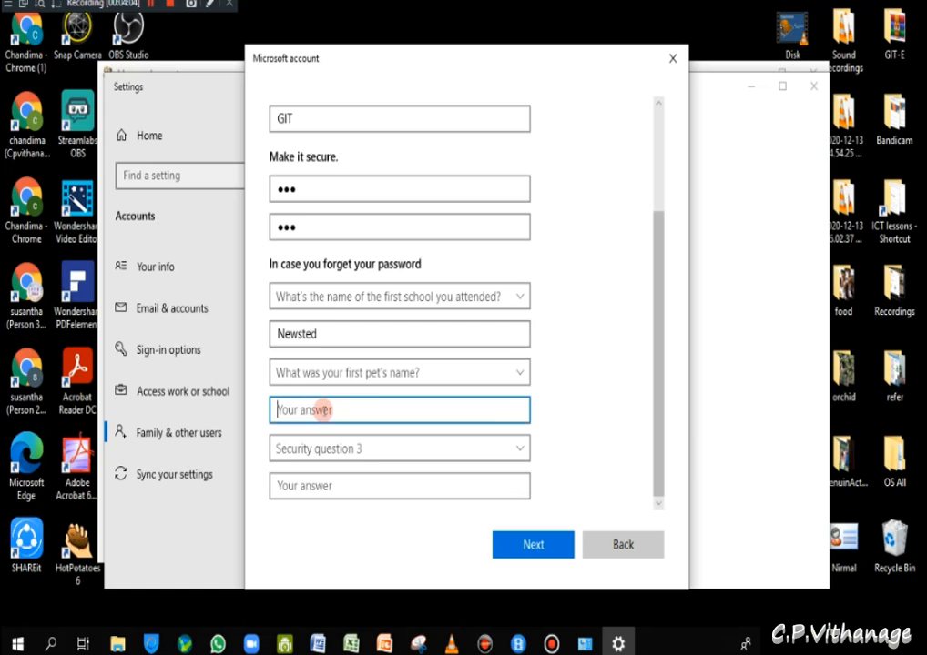
text(T)
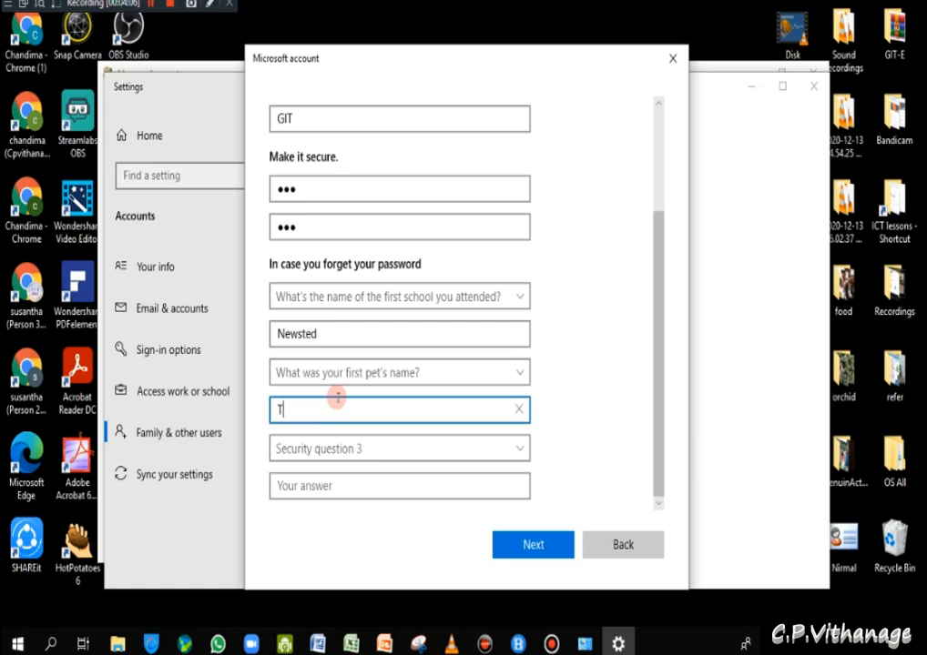
text(ommy)
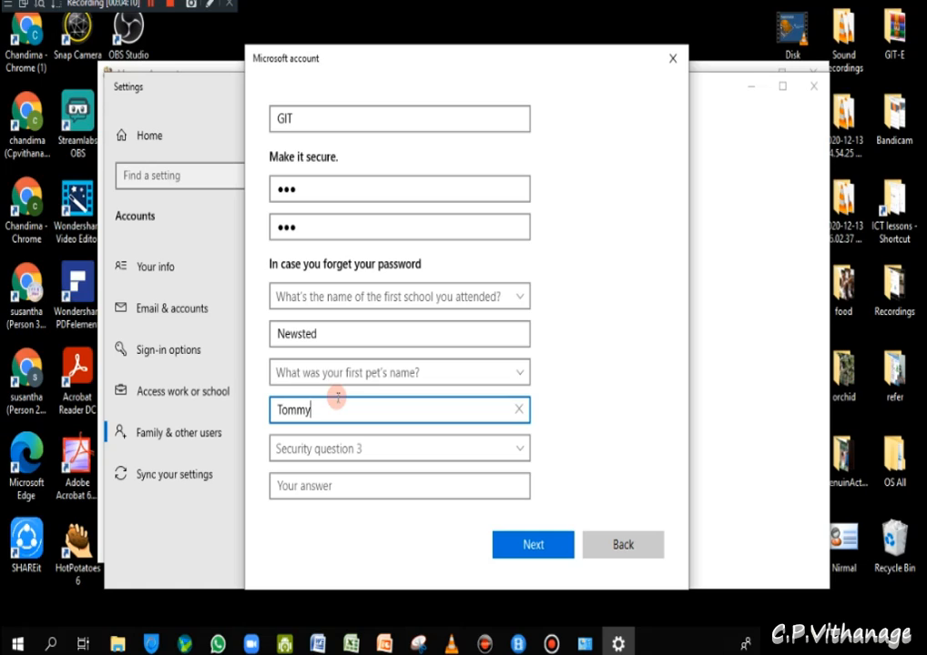
- Set security question 3 to 'What was your childhood nickname?' and enter an answer
click(400, 450)
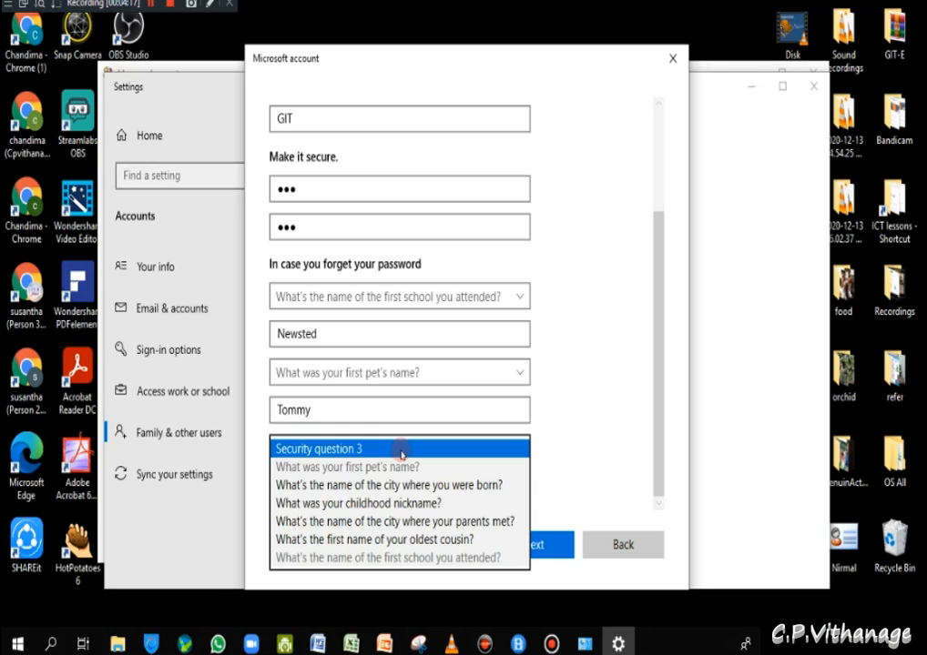
click(391, 503)
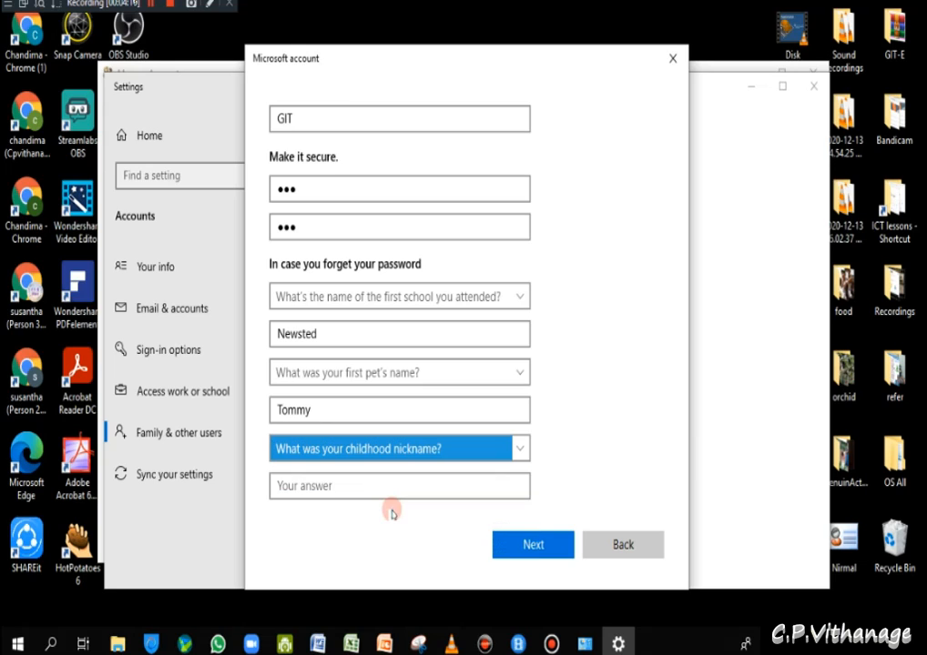
click(326, 488)
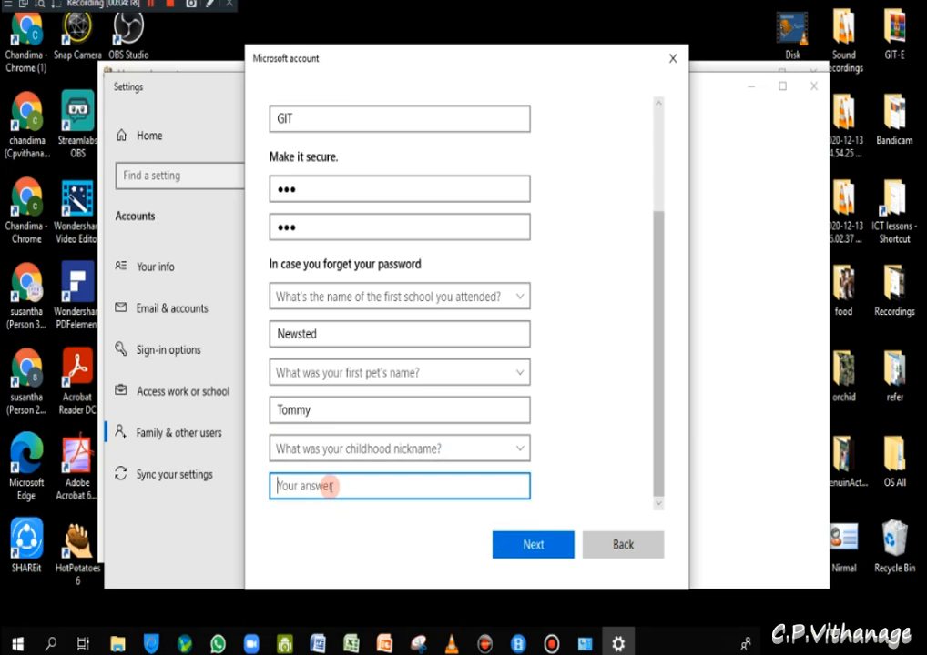
text(chan)
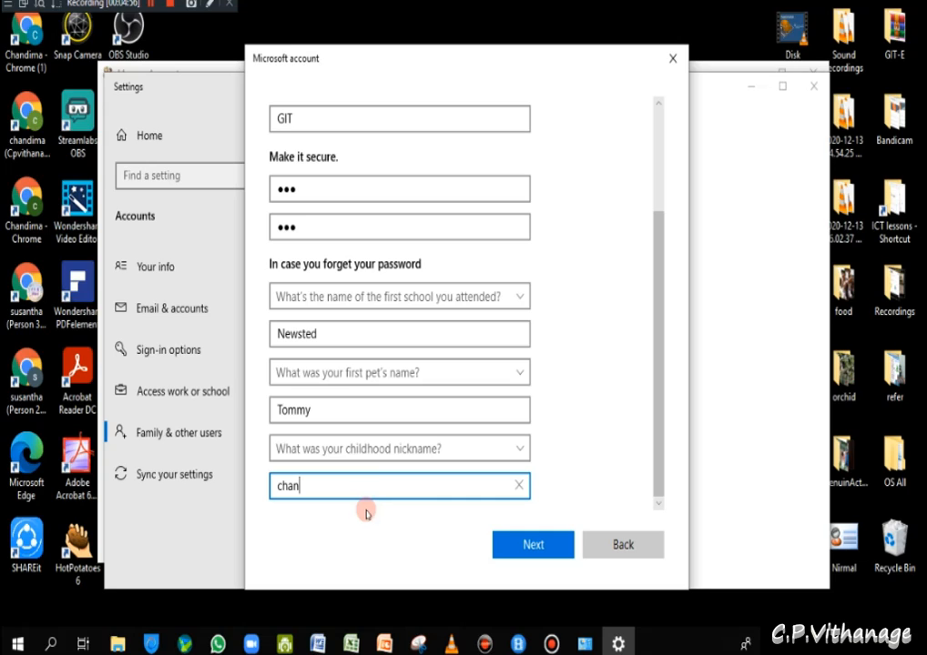
- Clear the answers to all three security questions
click(518, 485)
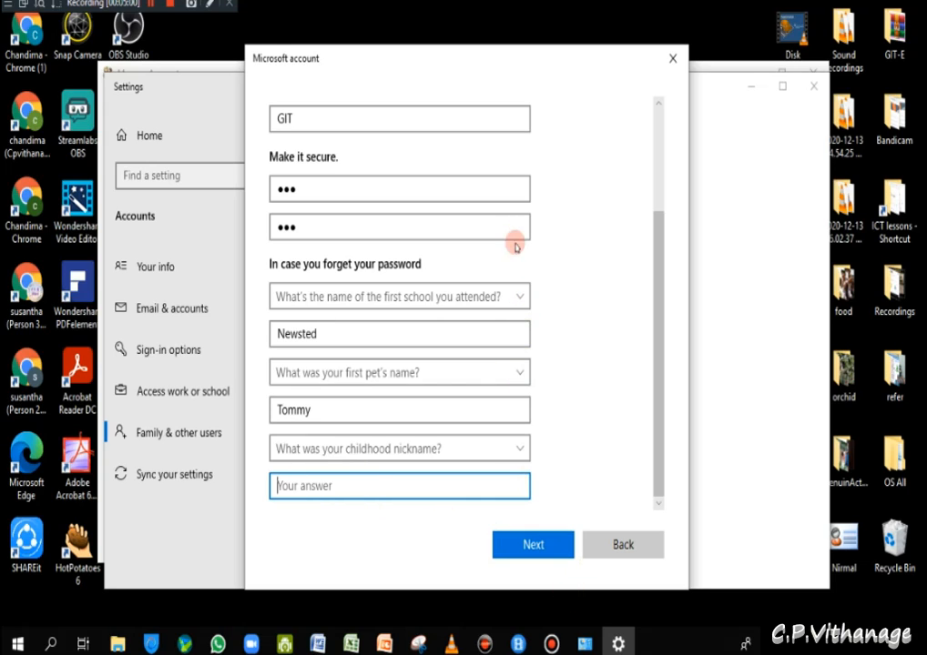
click(520, 412)
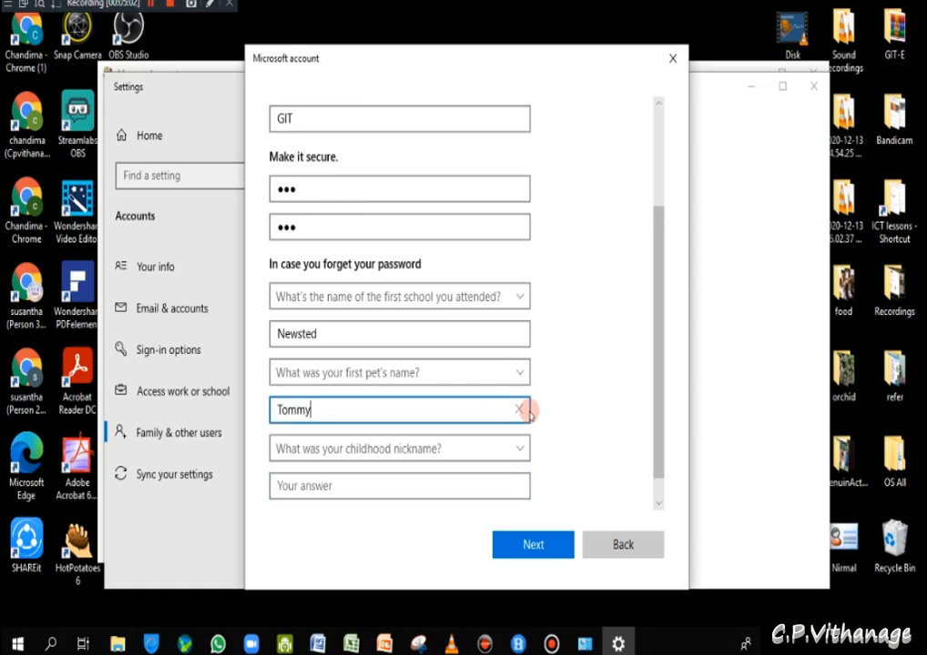
click(519, 412)
click(518, 332)
click(517, 332)
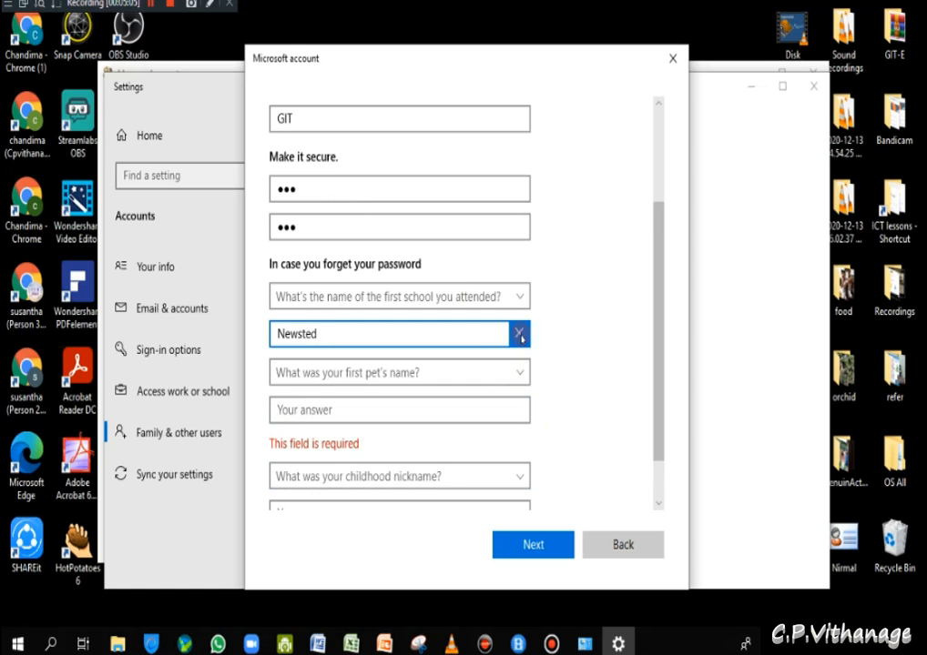
- Empty both password fields and create the GIT local account with no password
double_click(293, 227)
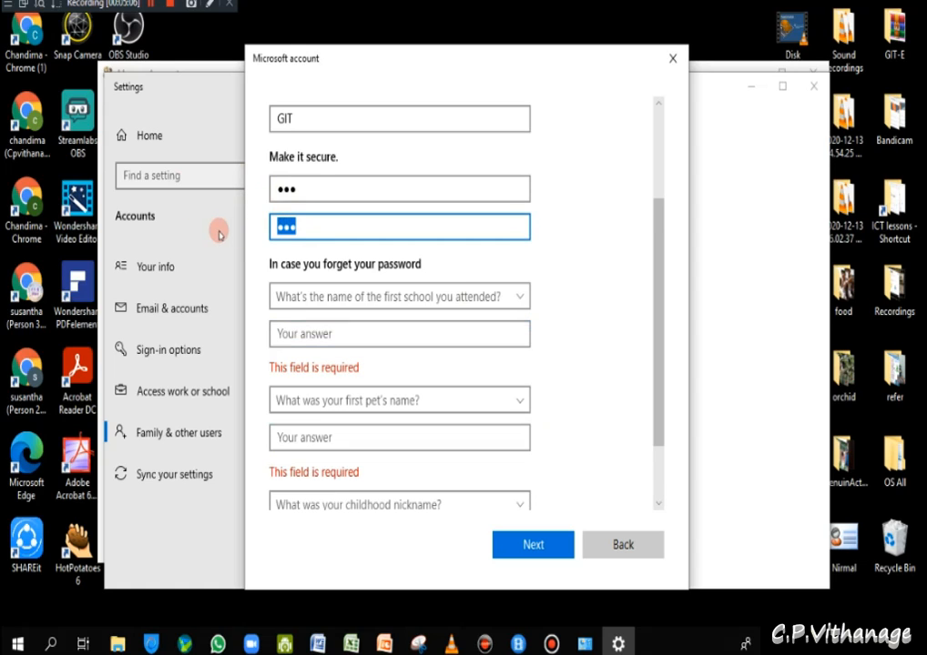
key(BackSpace)
click(285, 189)
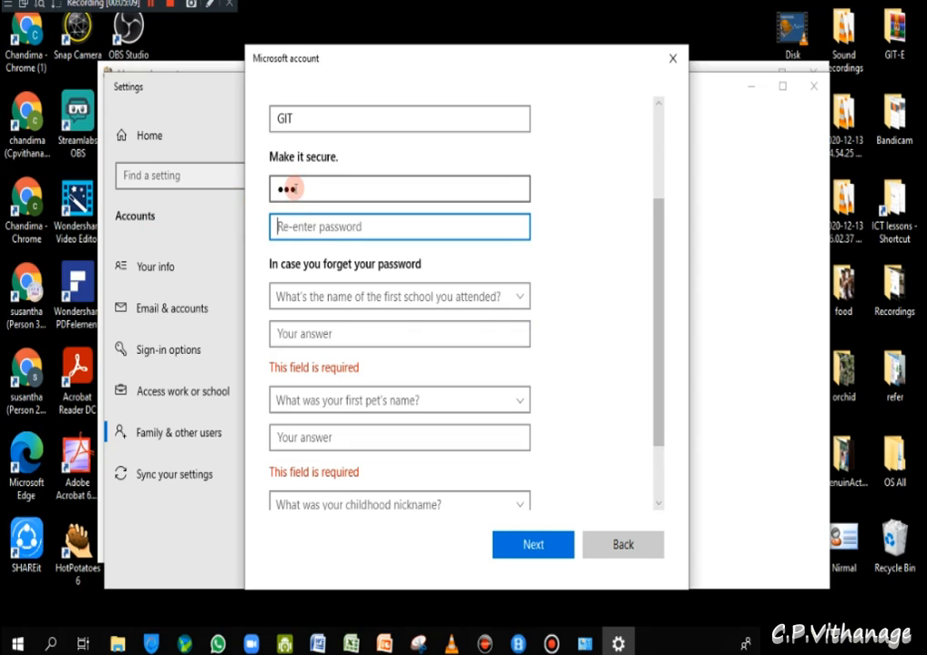
key(BackSpace)
key(BackSpace)
key(BackSpace)
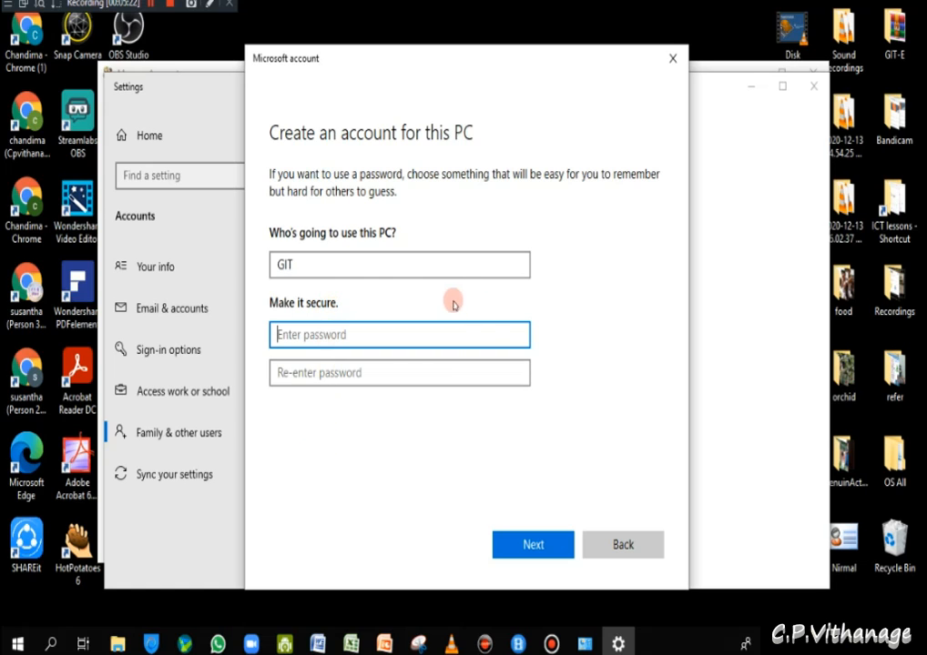
click(534, 546)
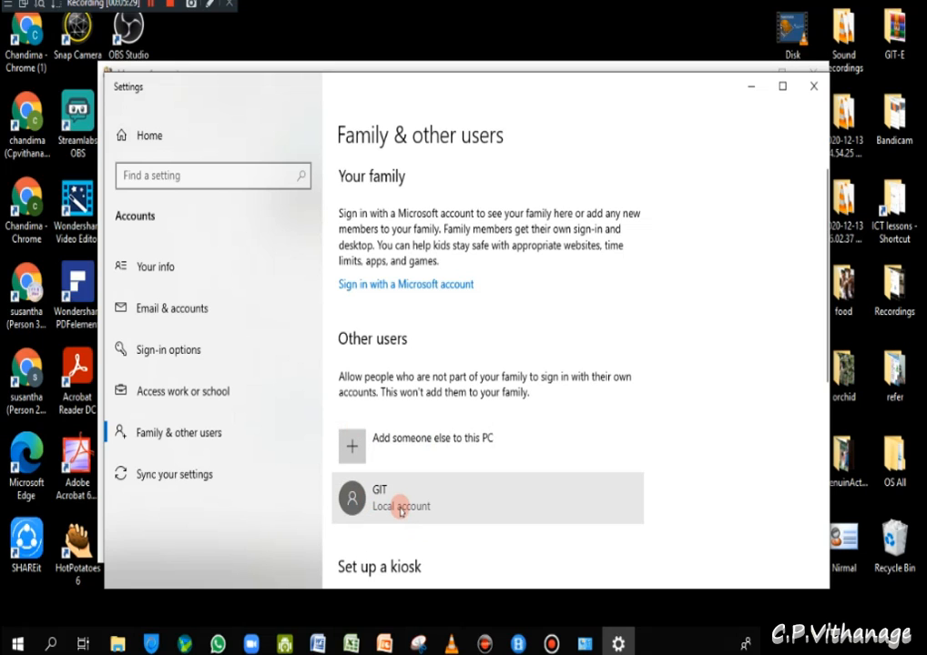
- Review the Family & other users list showing GIT, then close the Settings window
scroll(399, 498, down, 5)
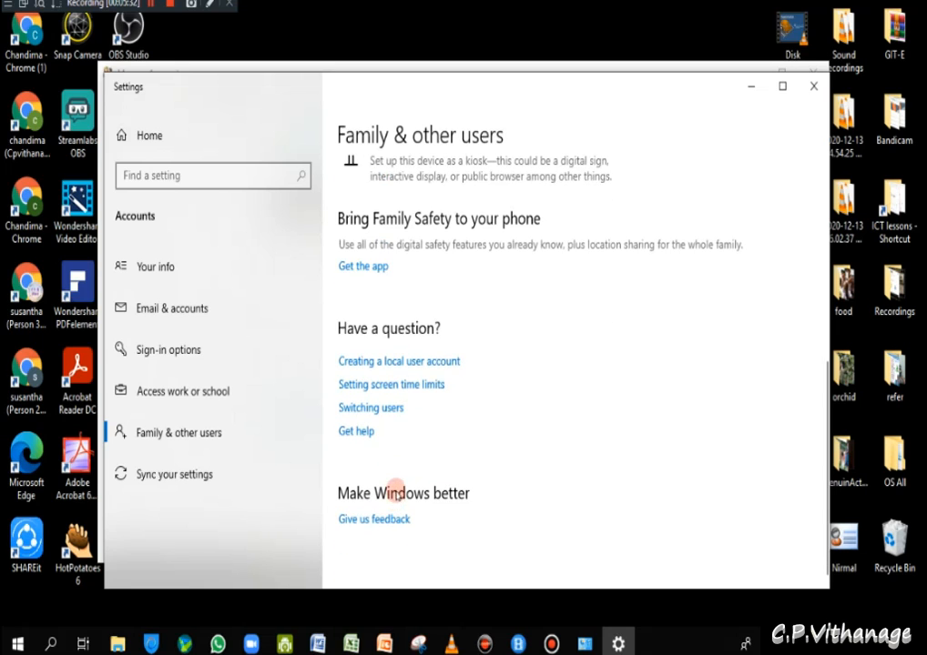
scroll(401, 496, up, 5)
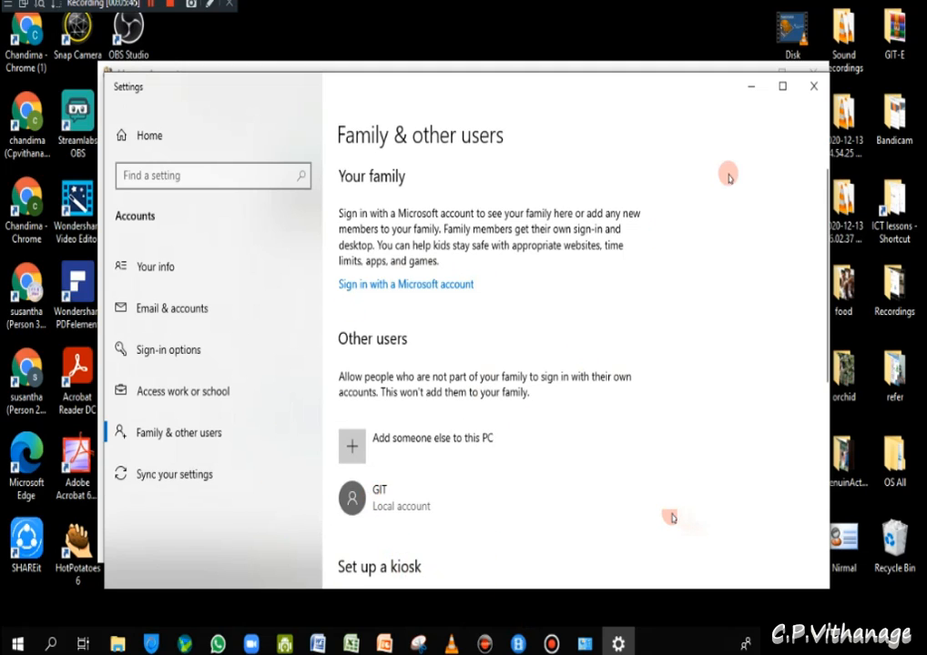
click(815, 88)
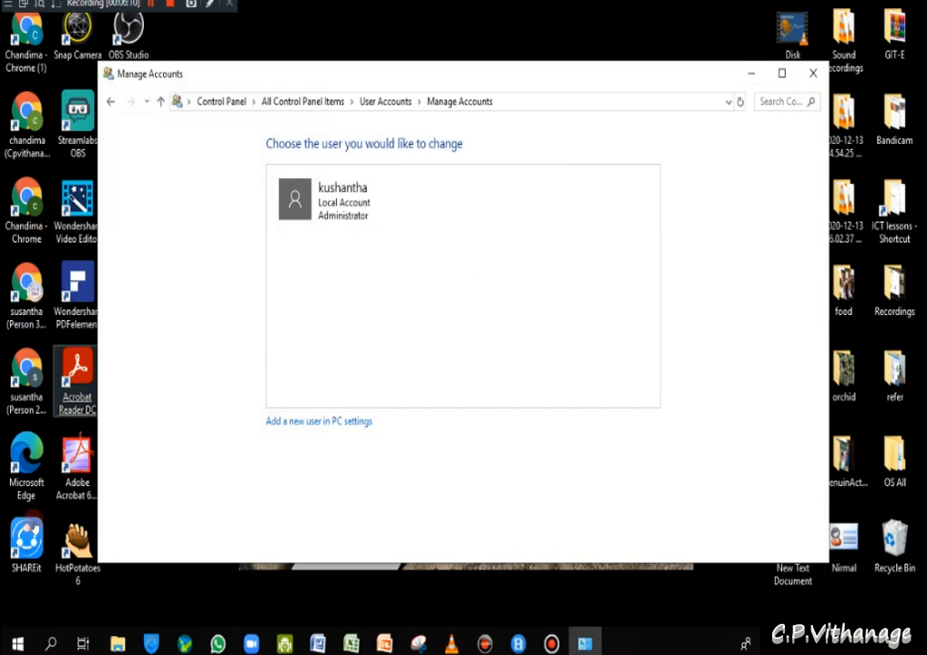
- Check the Start menu account switcher for the new GIT account, then dismiss the Start menu
click(17, 643)
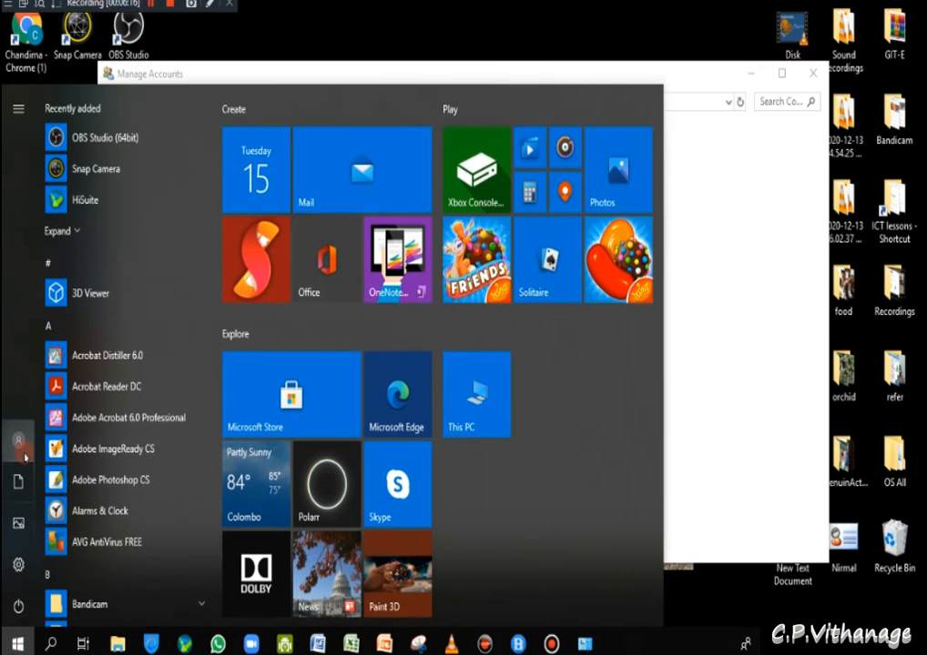
click(20, 448)
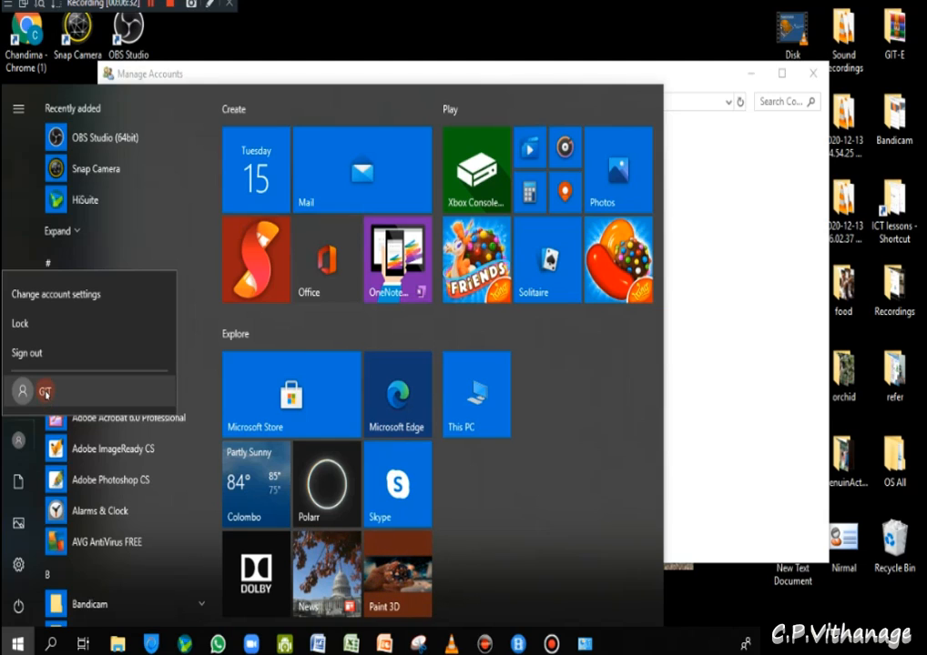
click(710, 599)
click(368, 16)
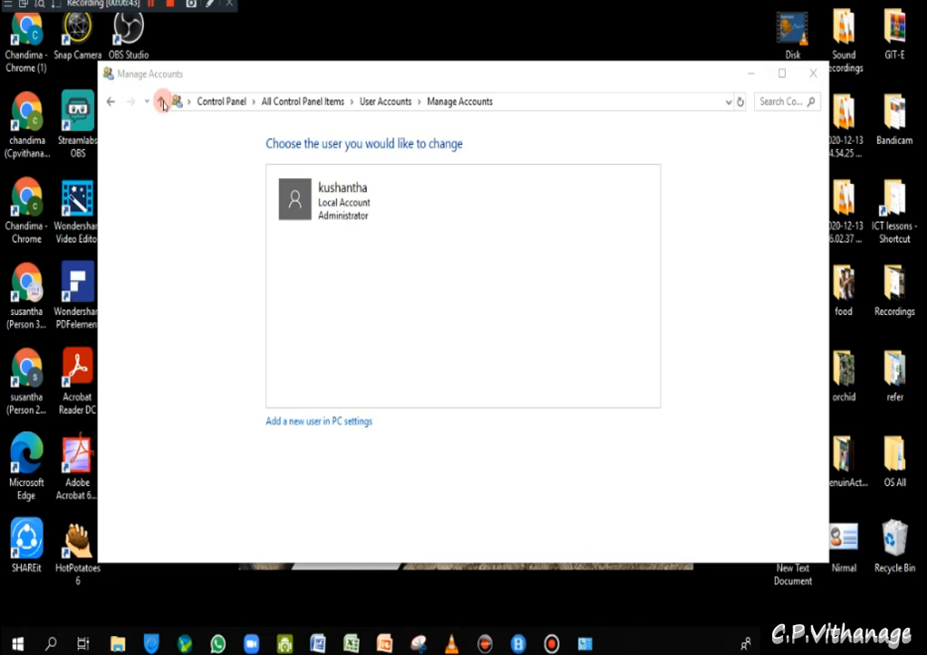
- Reload Manage Accounts from User Accounts and reopen Family & other users in Settings
click(110, 101)
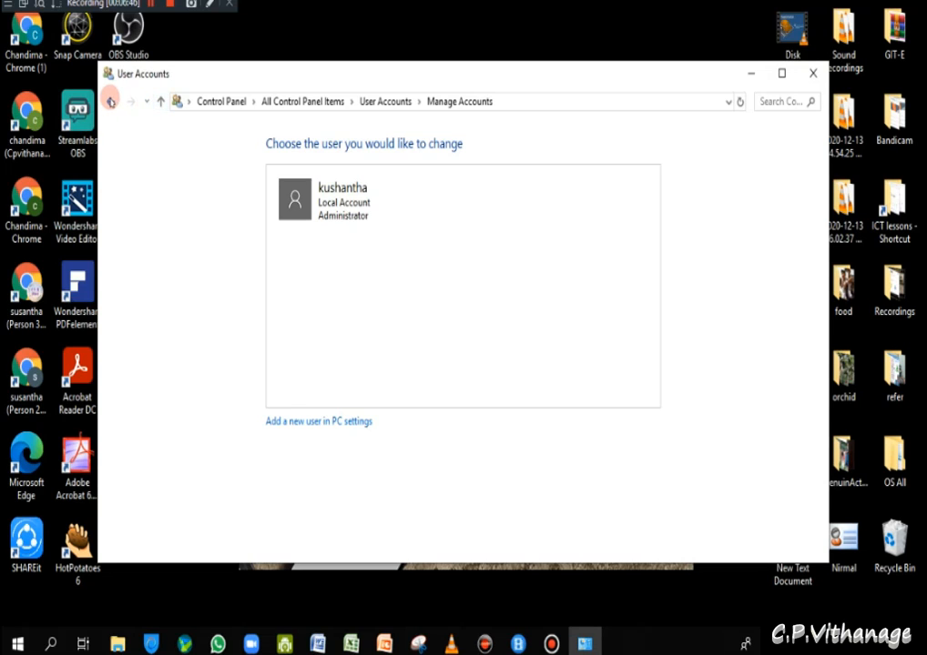
click(277, 274)
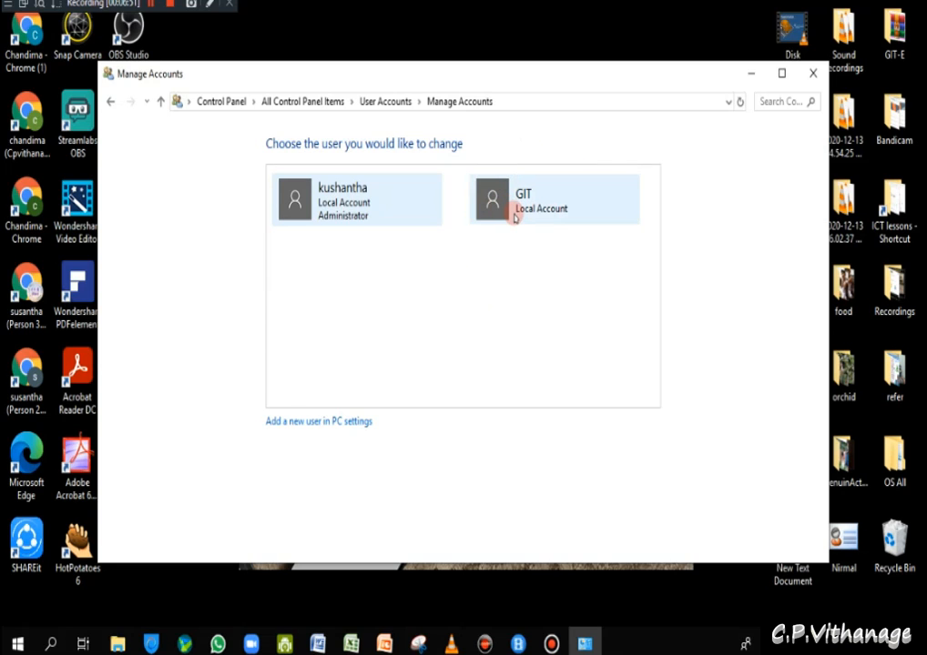
click(317, 426)
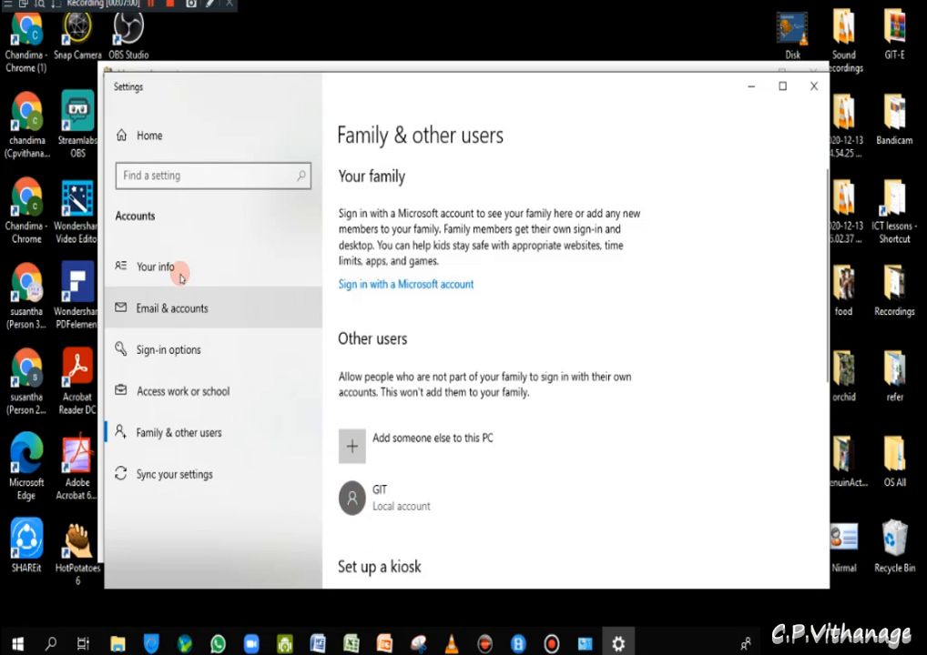
- Start removing GIT, cancel the Delete account and data prompt, and close Settings
click(352, 498)
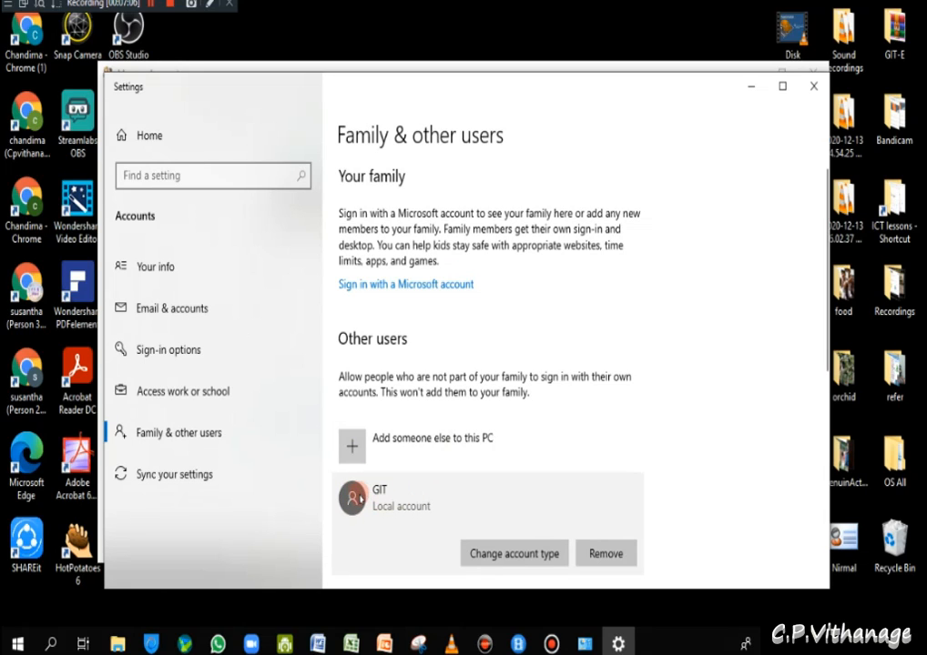
click(596, 557)
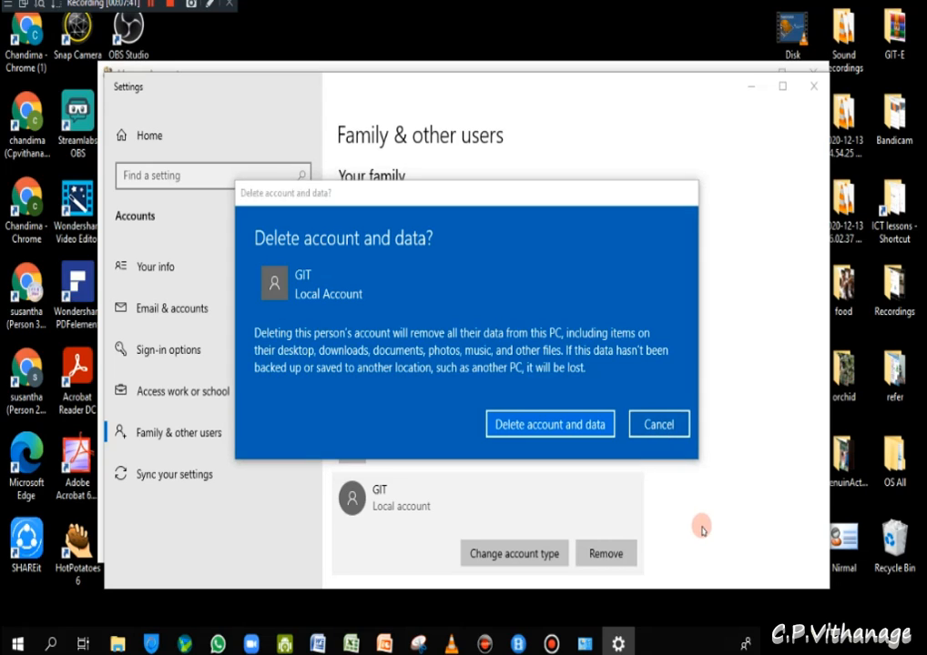
click(650, 422)
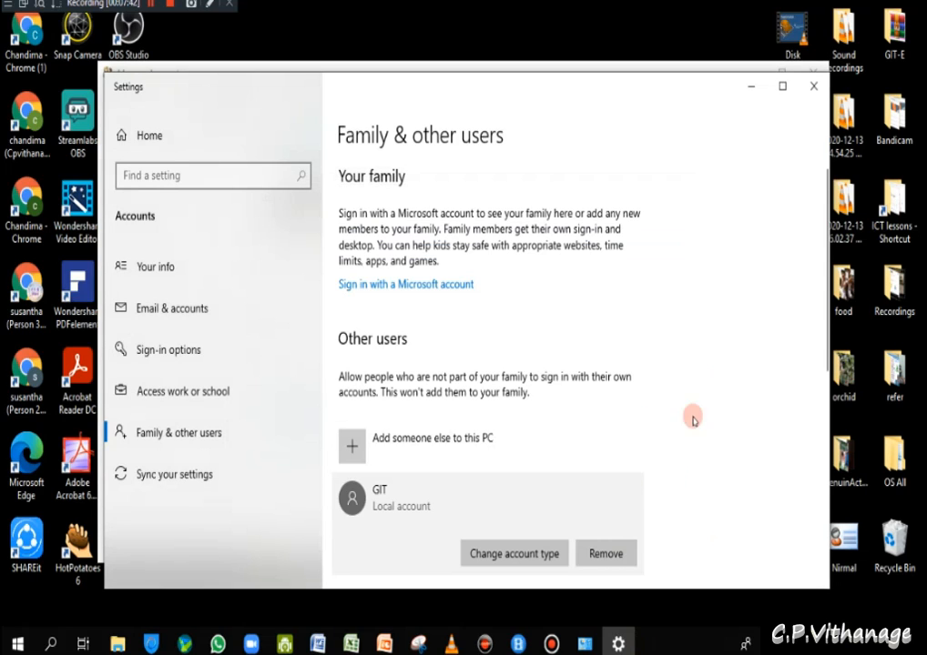
click(805, 88)
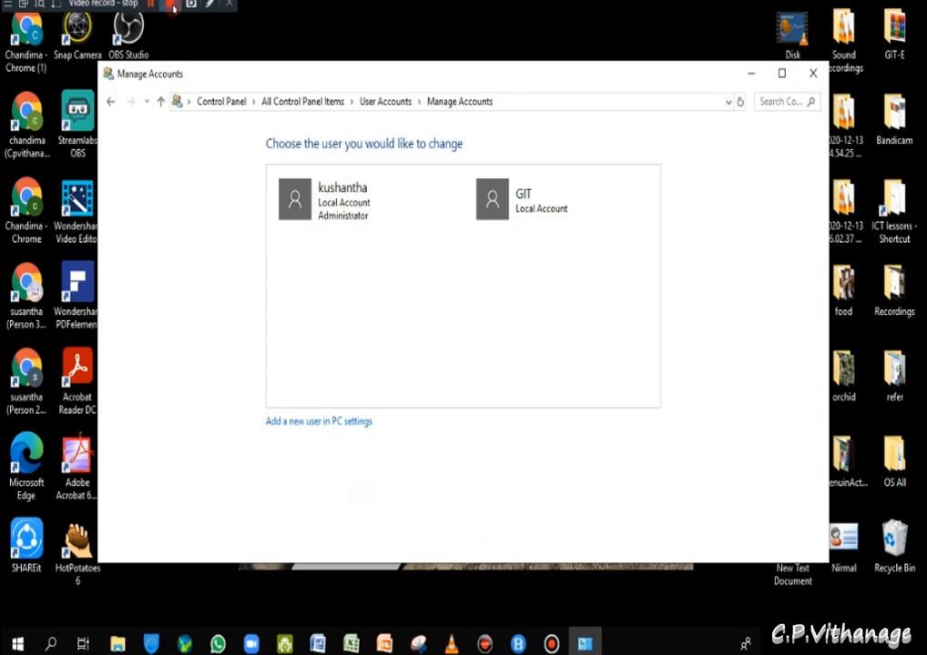